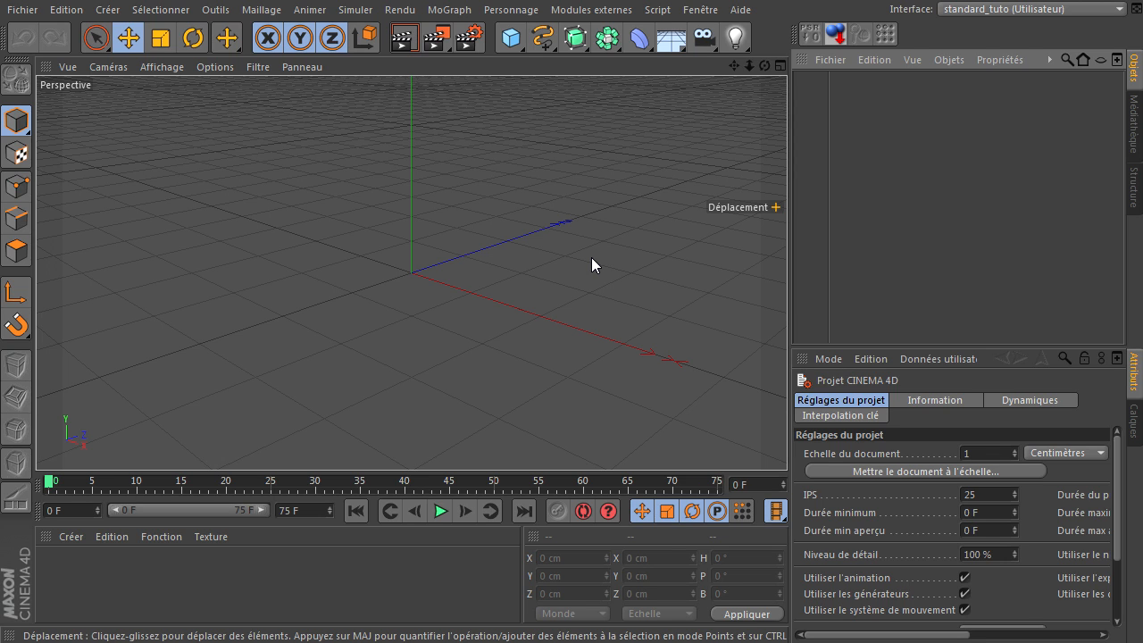
pyautogui.click(465, 10)
pyautogui.moveTo(510, 10)
pyautogui.moveTo(462, 13)
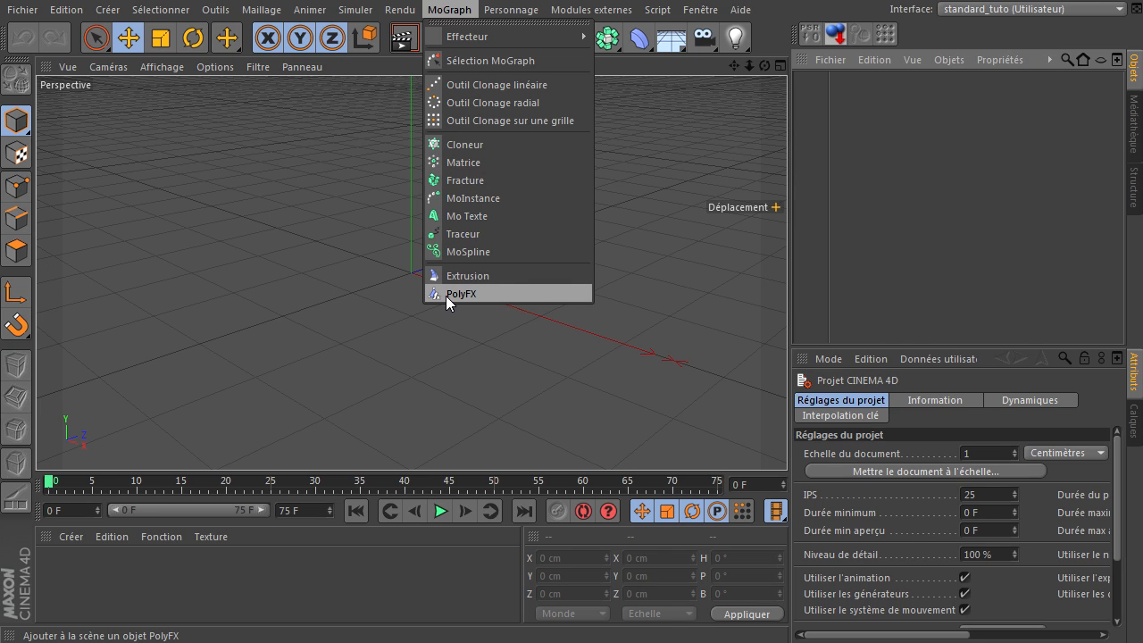
pyautogui.click(661, 124)
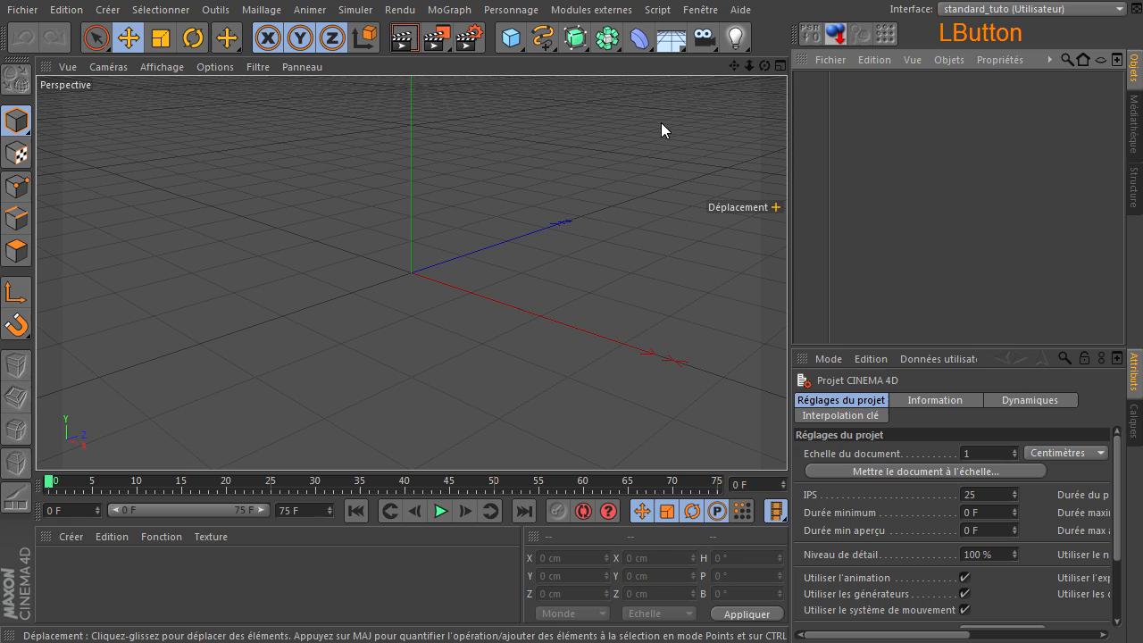
pyautogui.click(638, 40)
pyautogui.click(515, 252)
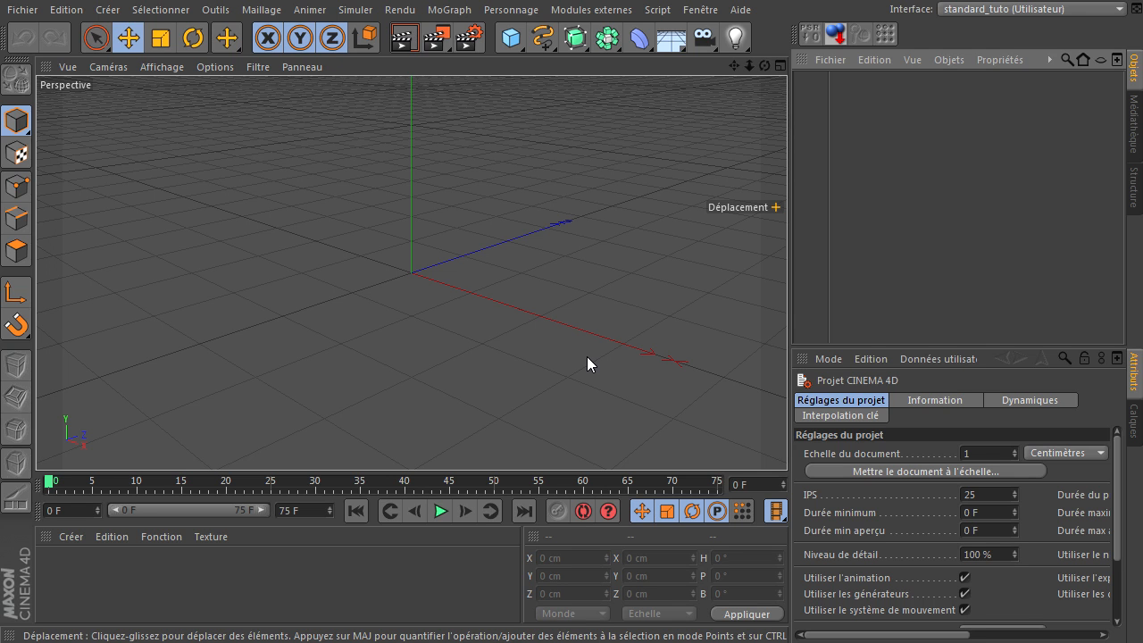
# Step: Add a sphere primitive to the scene and set its type to Icosaèdre
pyautogui.click(511, 38)
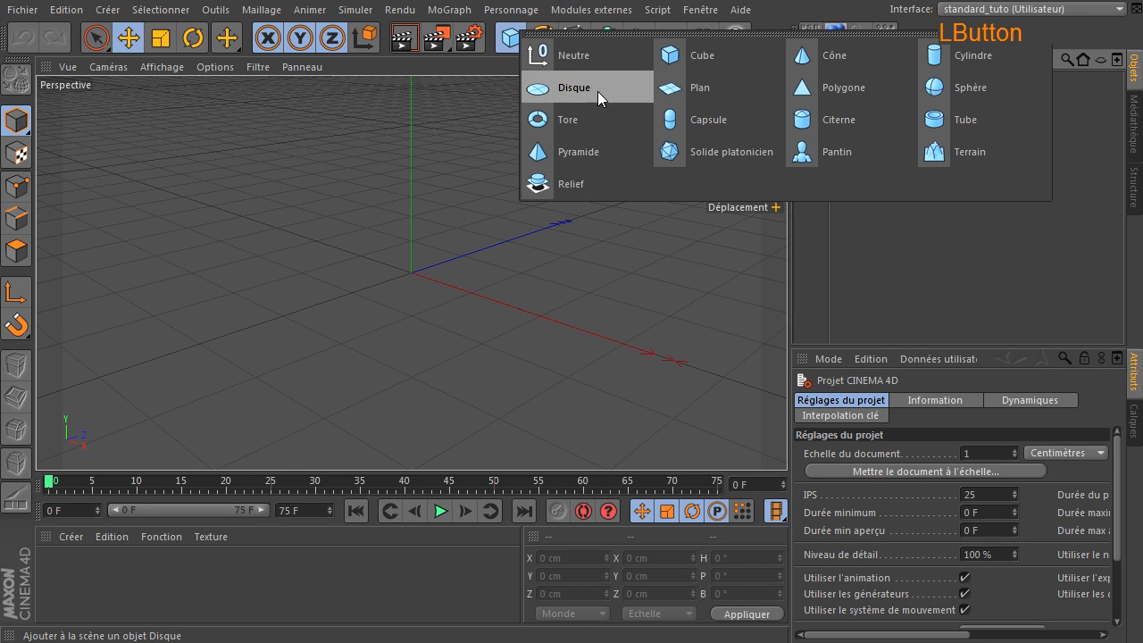
pyautogui.click(929, 85)
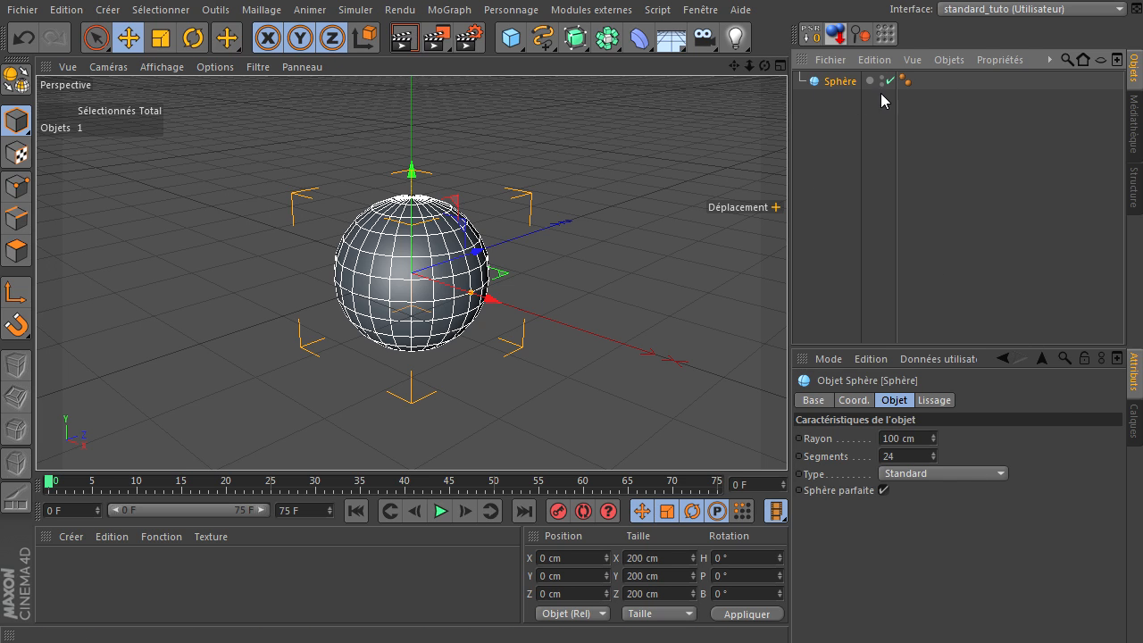
pyautogui.click(947, 476)
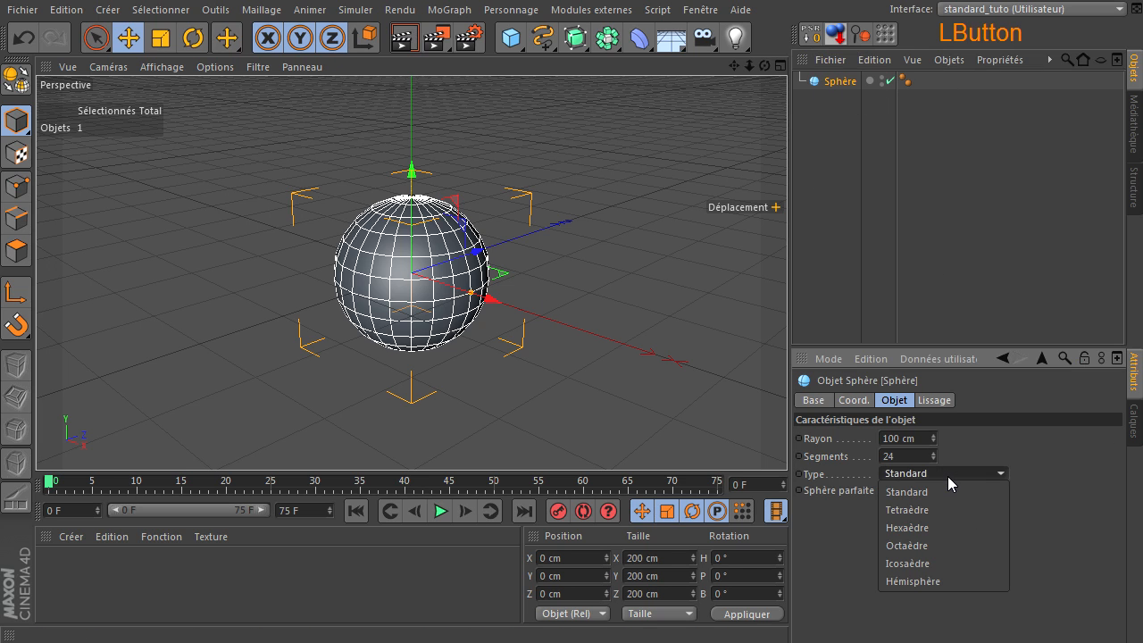
pyautogui.click(954, 562)
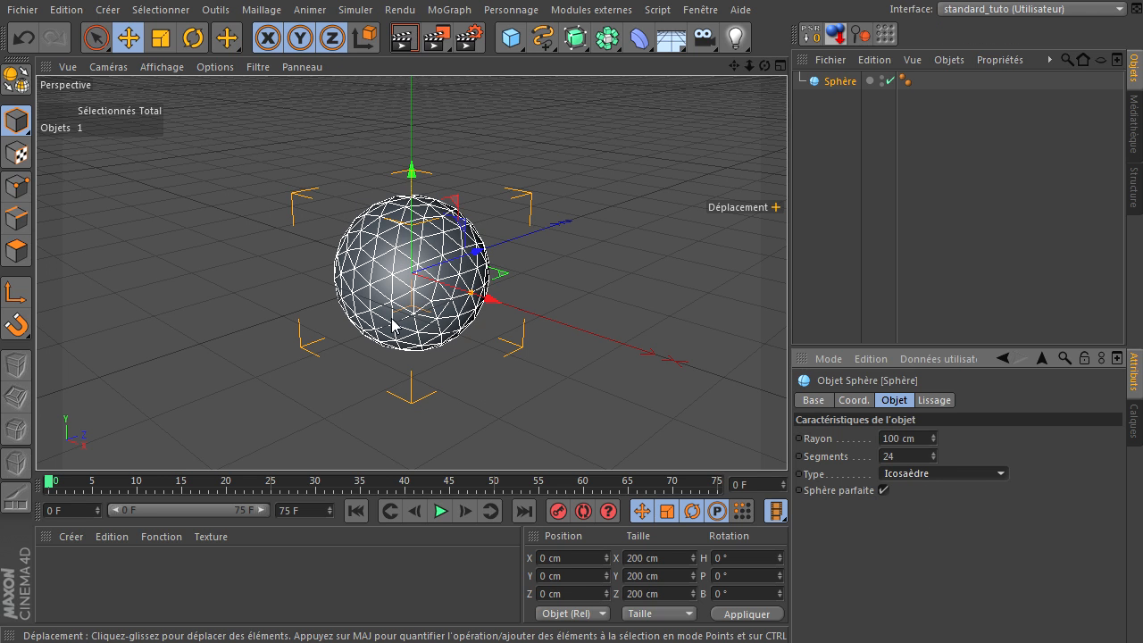
# Step: Switch the viewport display to shading with lines so the deselected sphere shows its polygon edges
pyautogui.scroll(1, 394, 326)
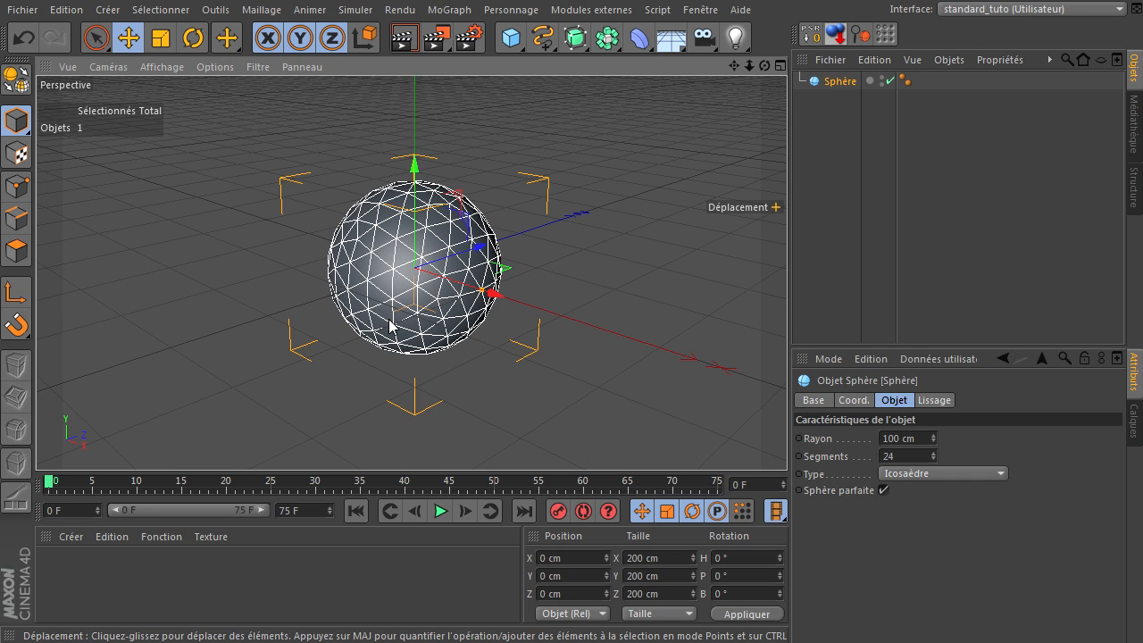
pyautogui.click(565, 268)
pyautogui.scroll(1, 520, 319)
pyautogui.scroll(2, 521, 318)
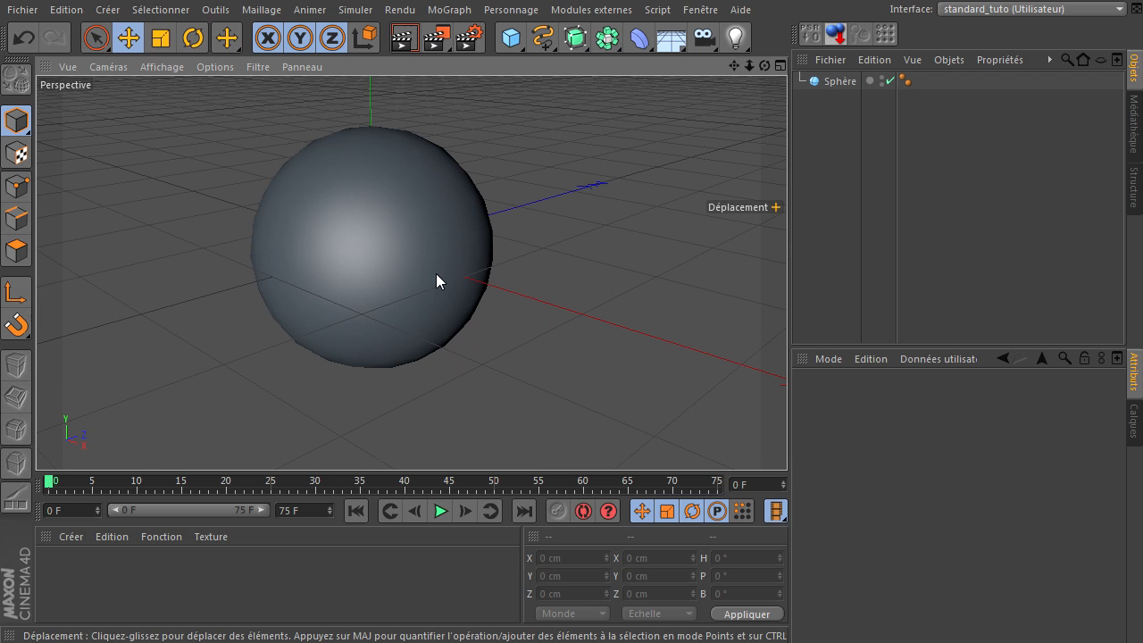
pyautogui.click(162, 71)
pyautogui.click(181, 117)
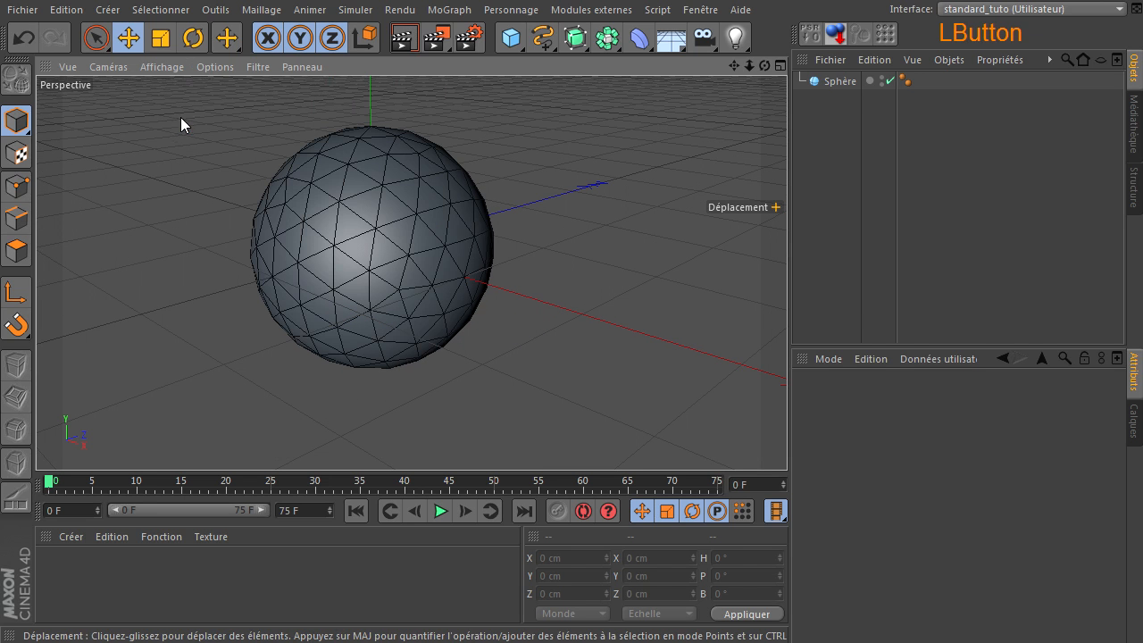
pyautogui.moveTo(733, 66); pyautogui.dragTo(705, 82)
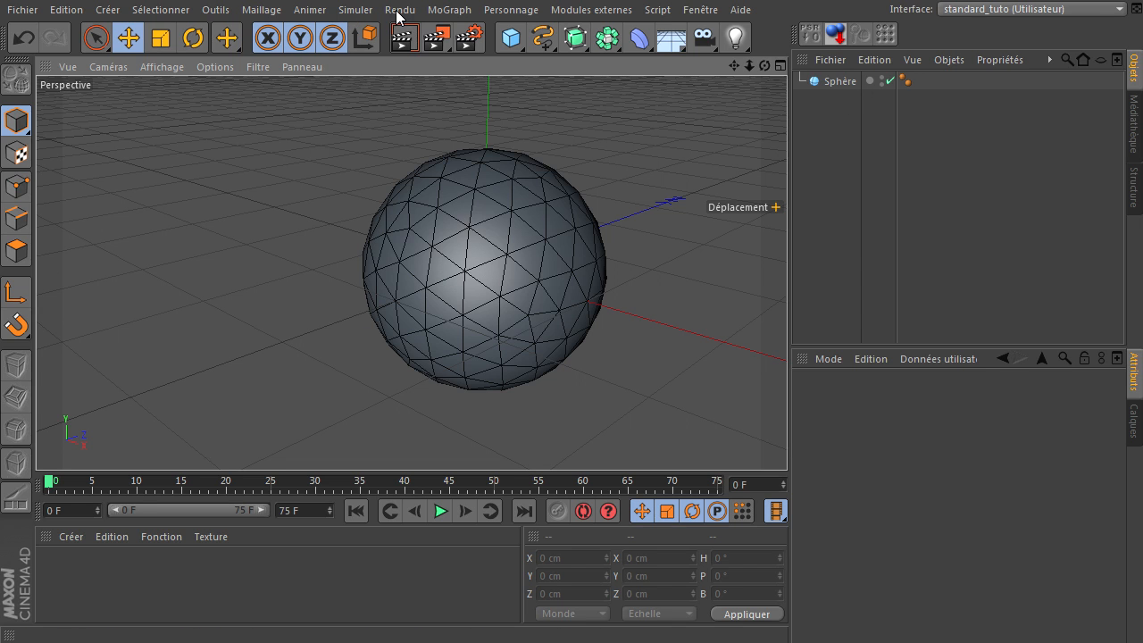
# Step: Add a MoGraph PolyFX object and make it a child of the sphere
pyautogui.click(447, 9)
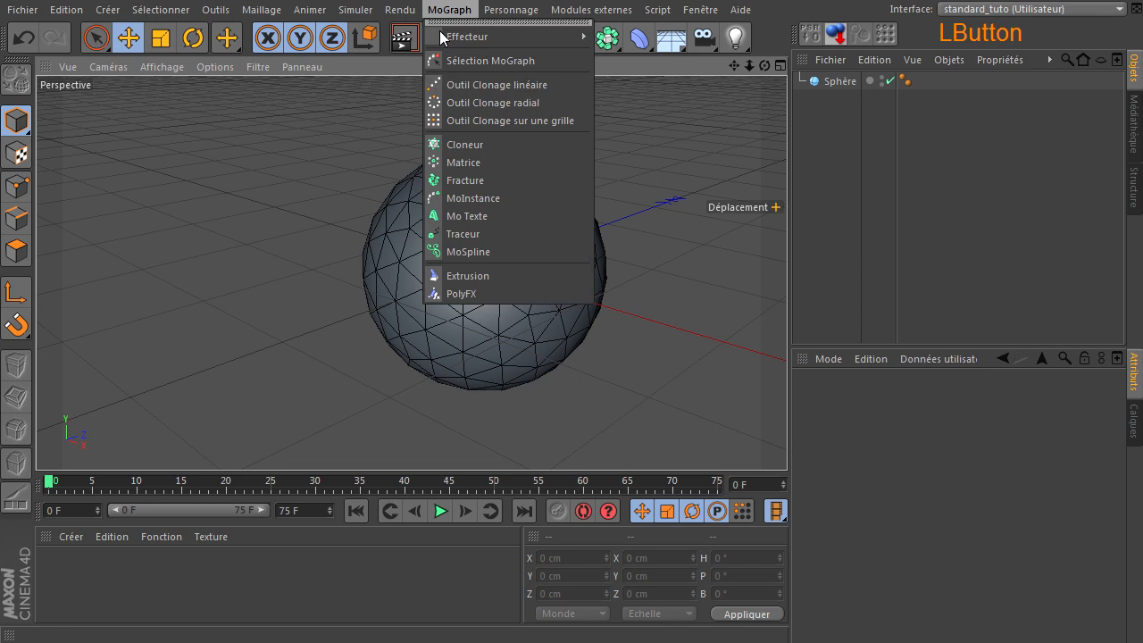
pyautogui.click(495, 294)
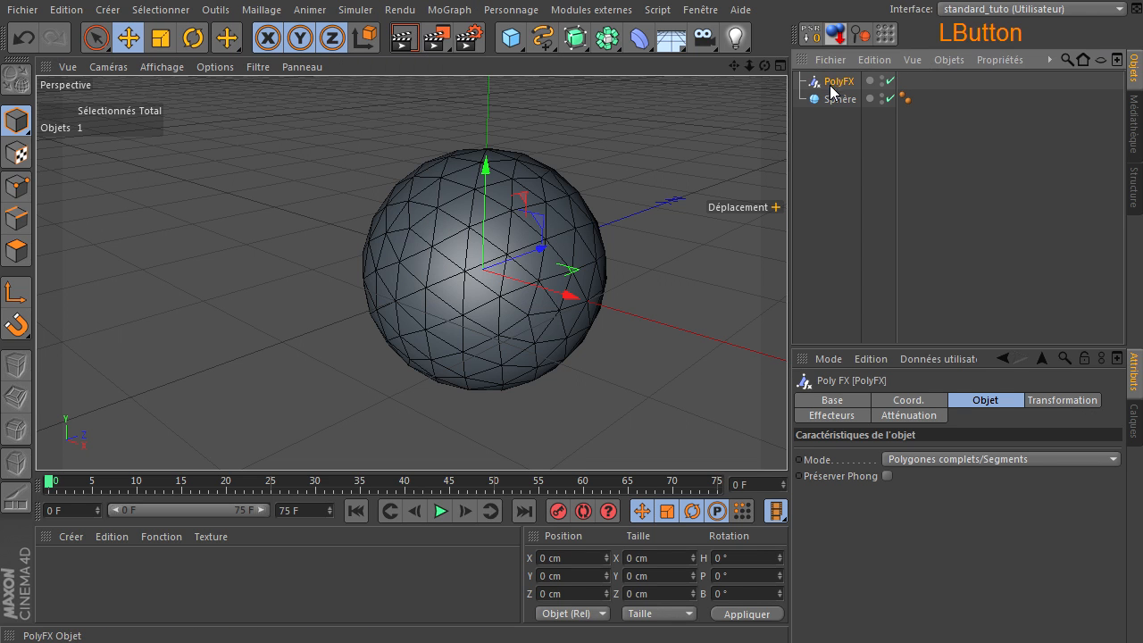
pyautogui.moveTo(854, 107); pyautogui.dragTo(851, 99)
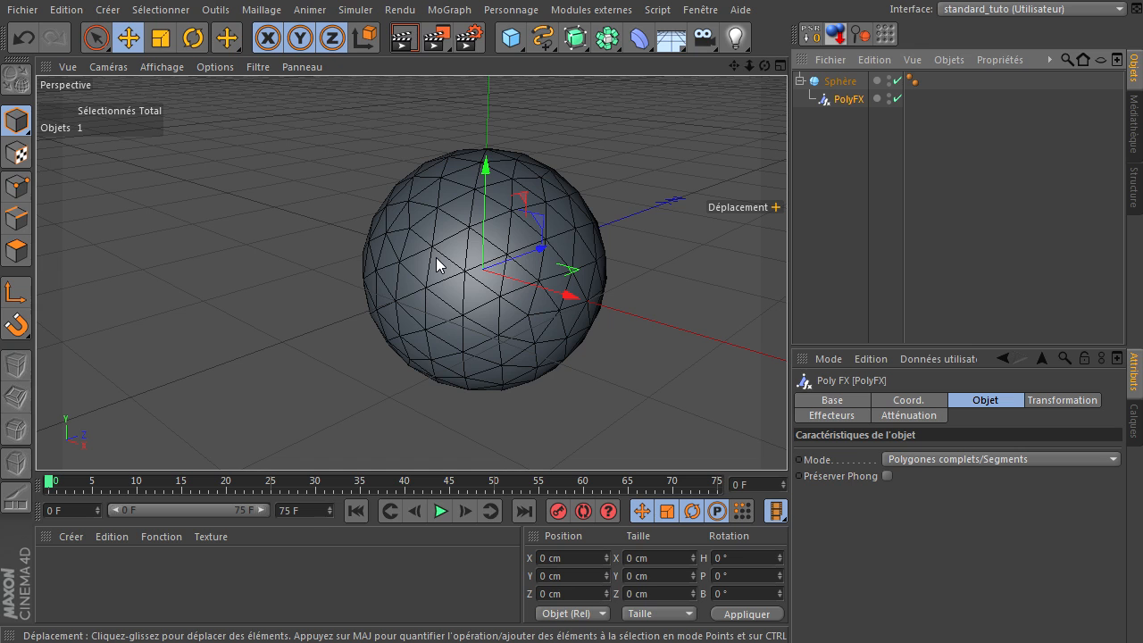
# Step: Add a Simple effector linked to the PolyFX object and enlarge the area showing its attributes
pyautogui.click(850, 103)
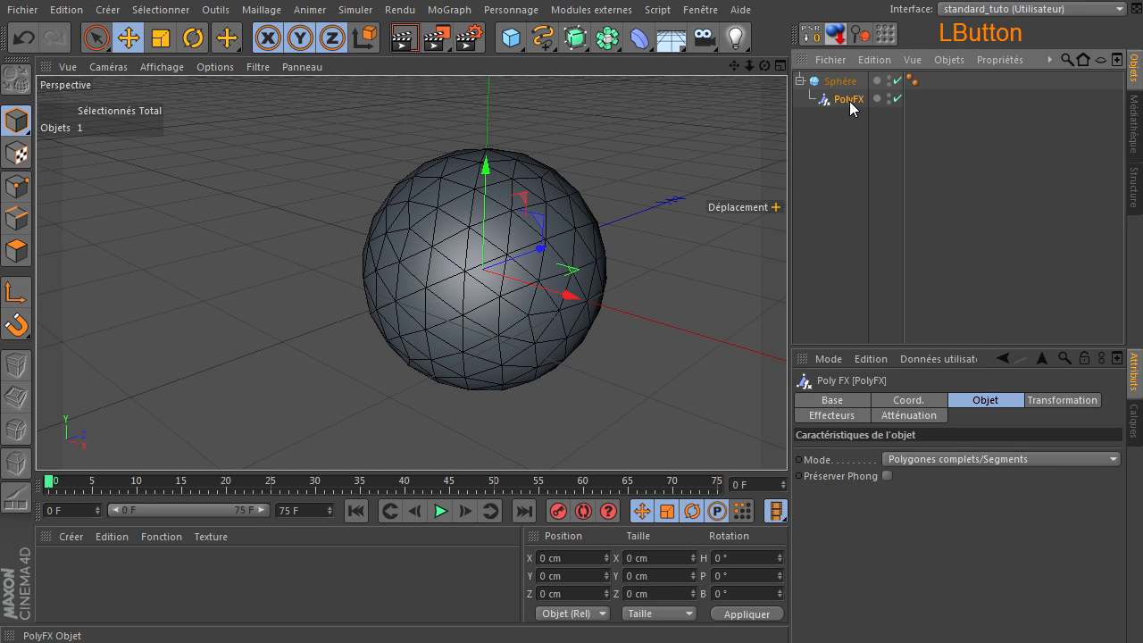
pyautogui.click(451, 10)
pyautogui.moveTo(496, 41)
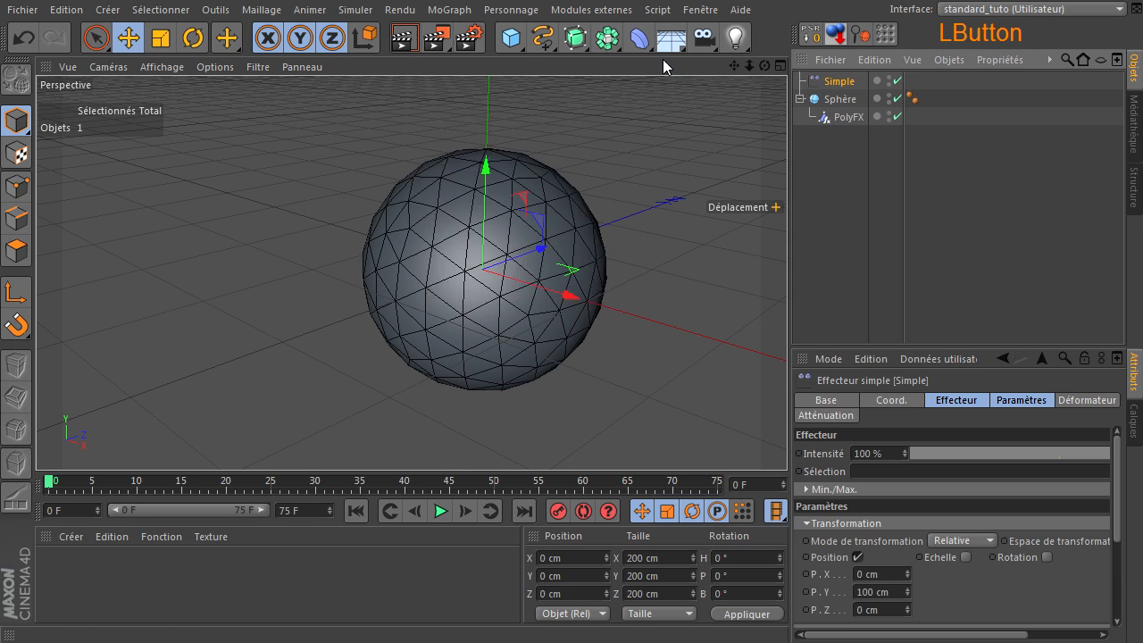
pyautogui.click(663, 59)
pyautogui.scroll(-2, 417, 262)
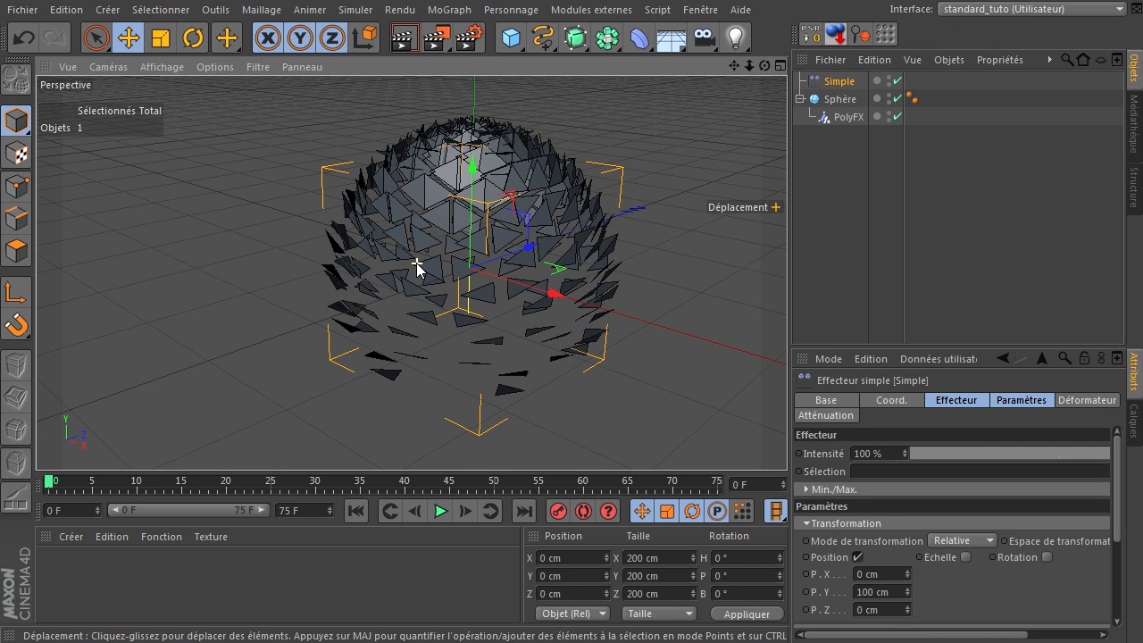
pyautogui.moveTo(965, 346); pyautogui.dragTo(965, 285)
pyautogui.moveTo(790, 272); pyautogui.dragTo(758, 265)
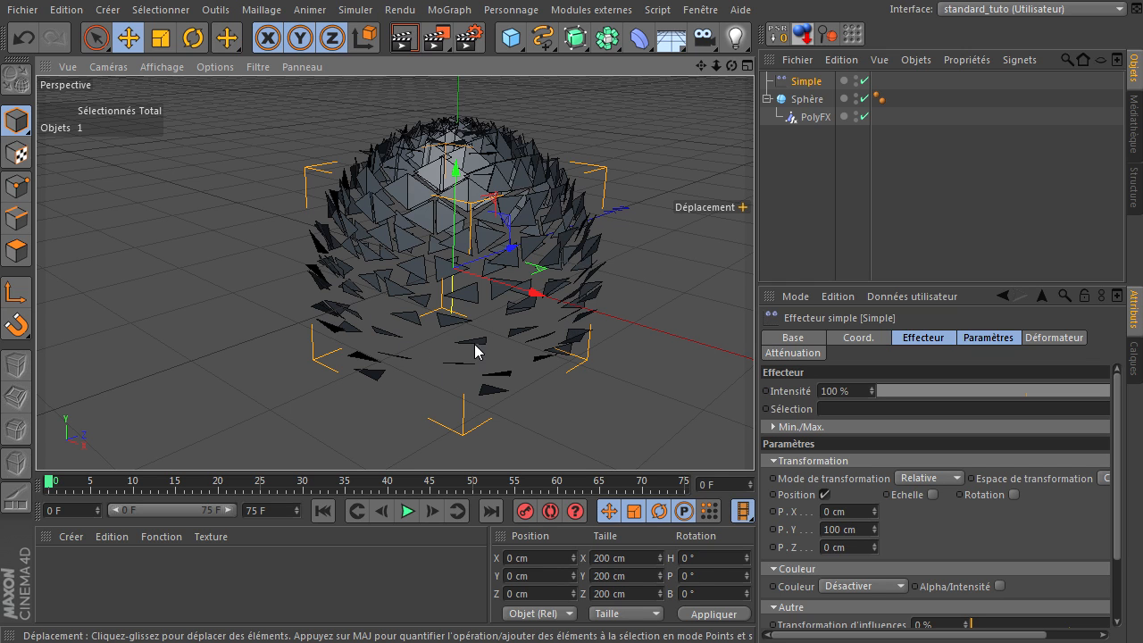
pyautogui.moveTo(732, 65); pyautogui.dragTo(754, 439)
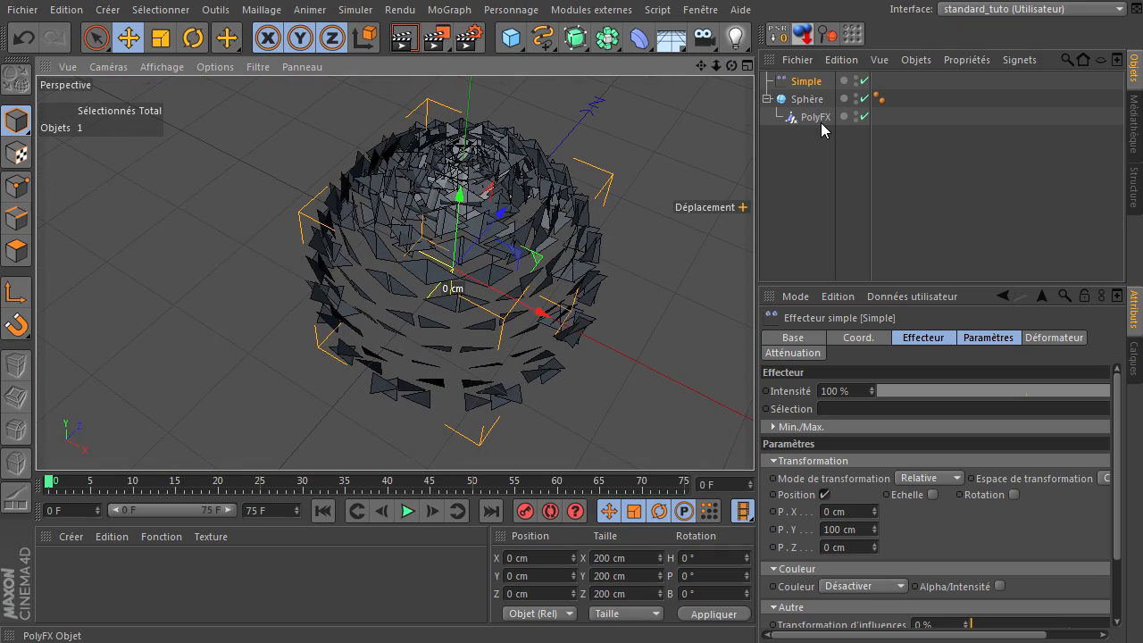
# Step: Turn off the Simple effector's position transformation and enable uniform scale with a value of -1
pyautogui.click(824, 495)
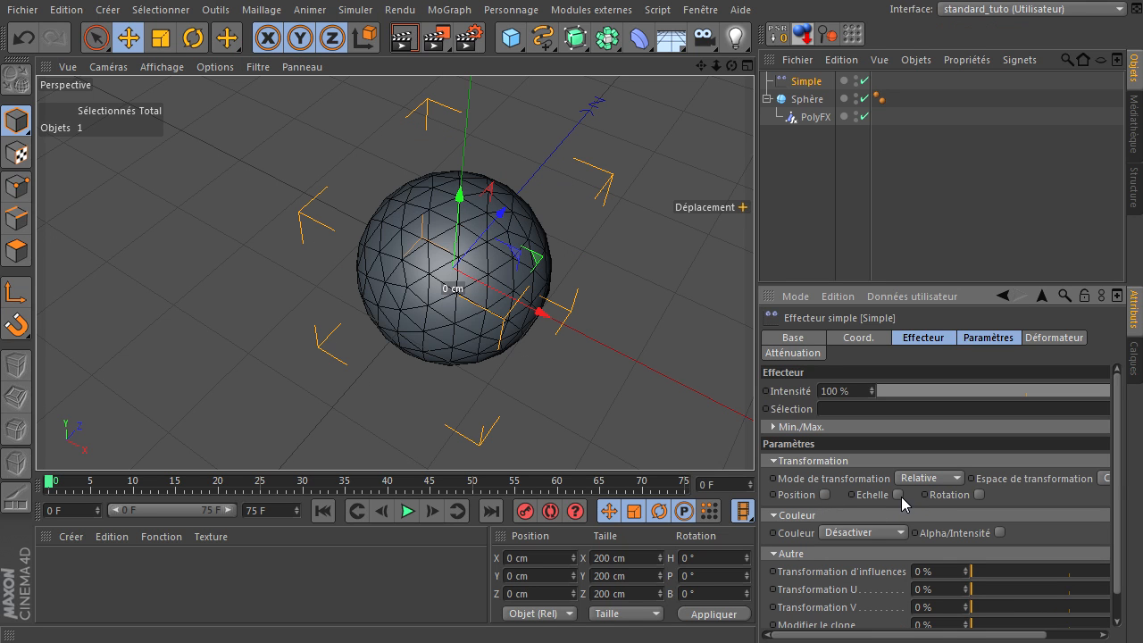
pyautogui.click(897, 495)
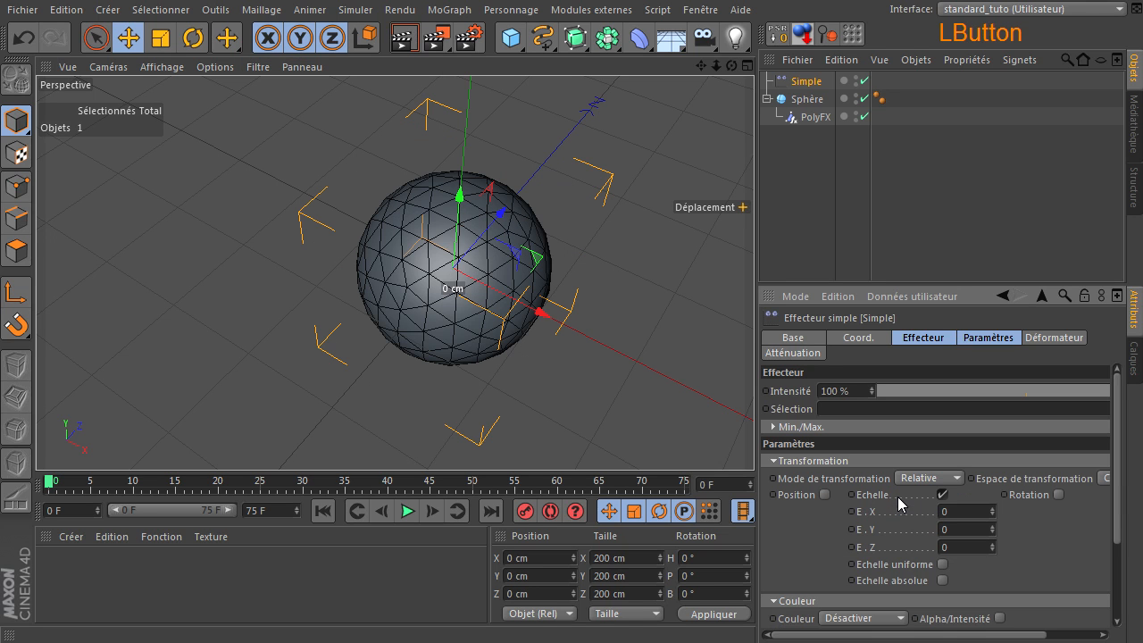
pyautogui.click(942, 563)
pyautogui.moveTo(956, 515); pyautogui.dragTo(884, 512)
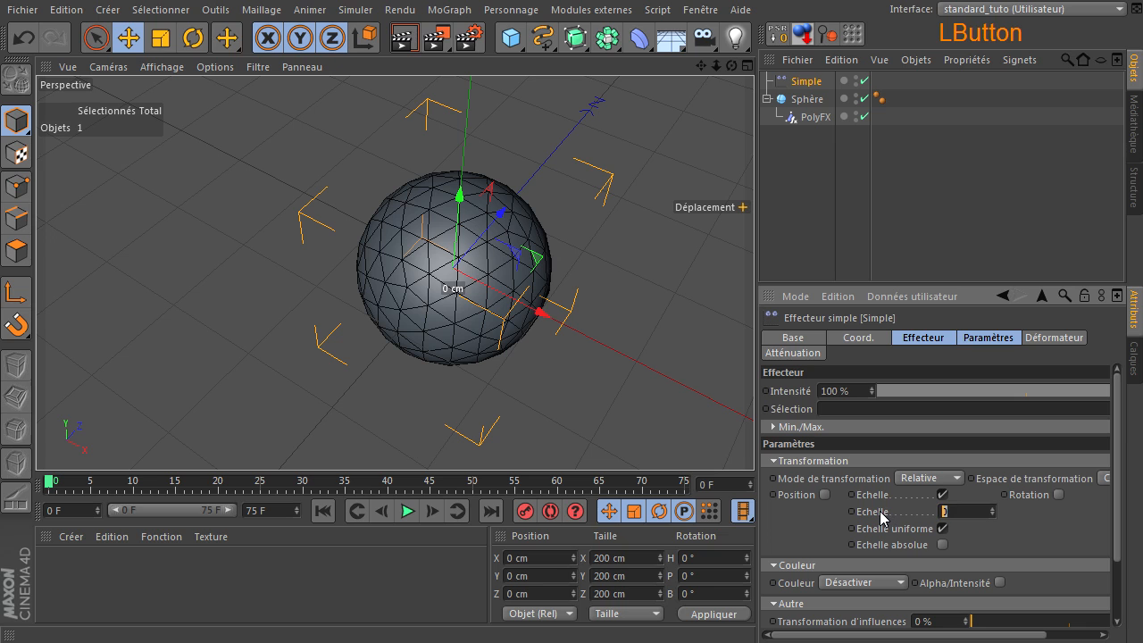
pyautogui.write('-1')
pyautogui.press('Return')
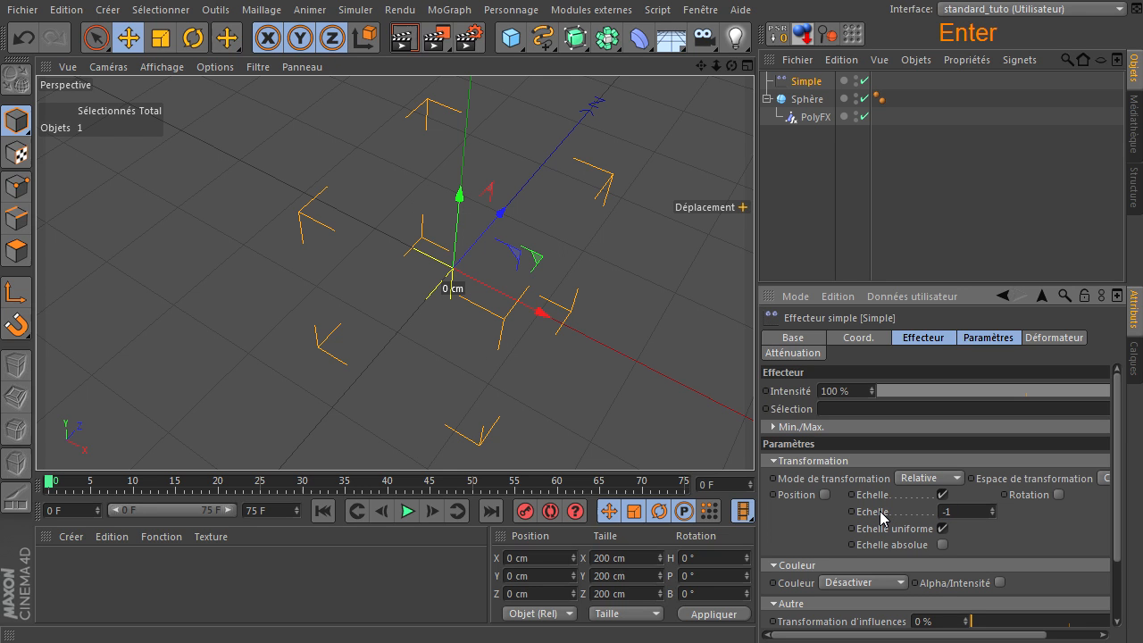
# Step: Set the Simple effector's falloff shape to Linéaire
pyautogui.click(819, 82)
pyautogui.click(795, 354)
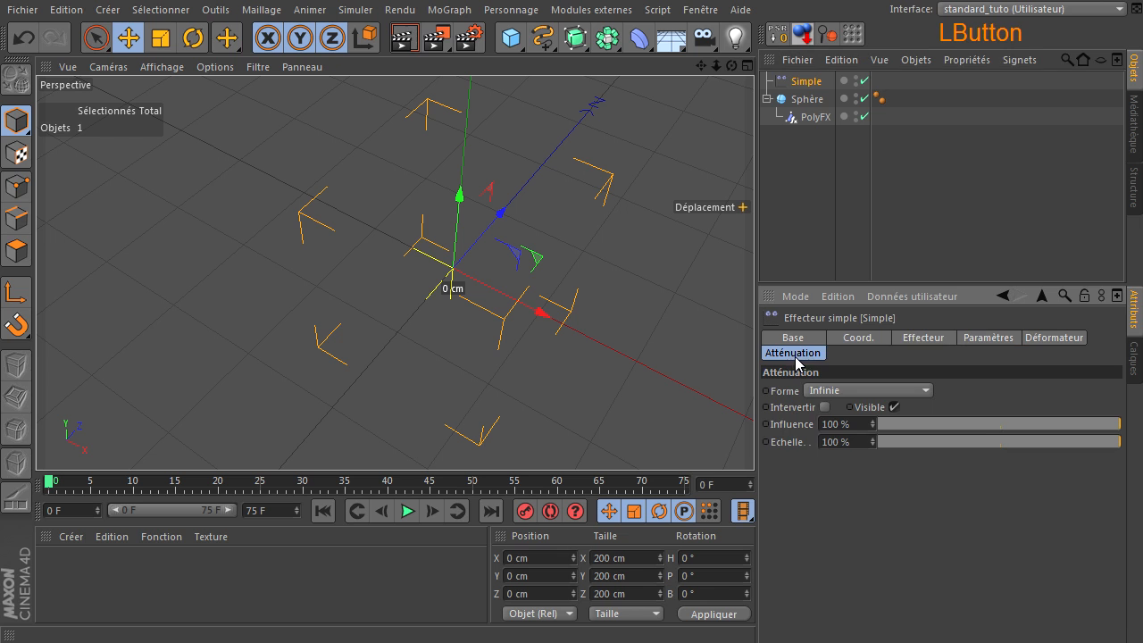
pyautogui.click(897, 391)
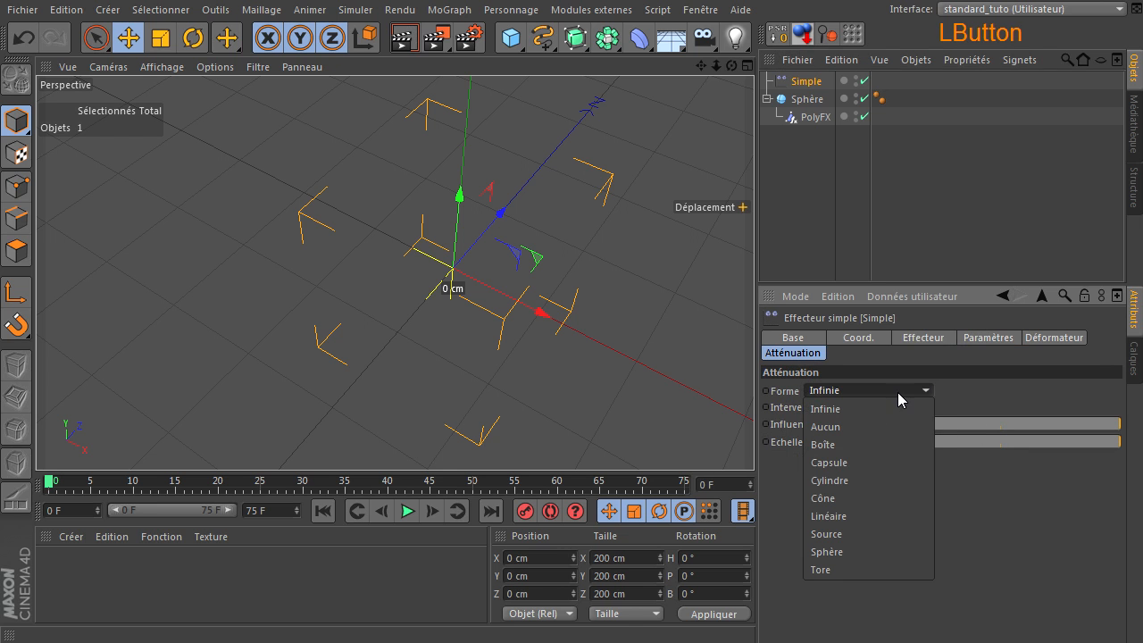
pyautogui.click(892, 515)
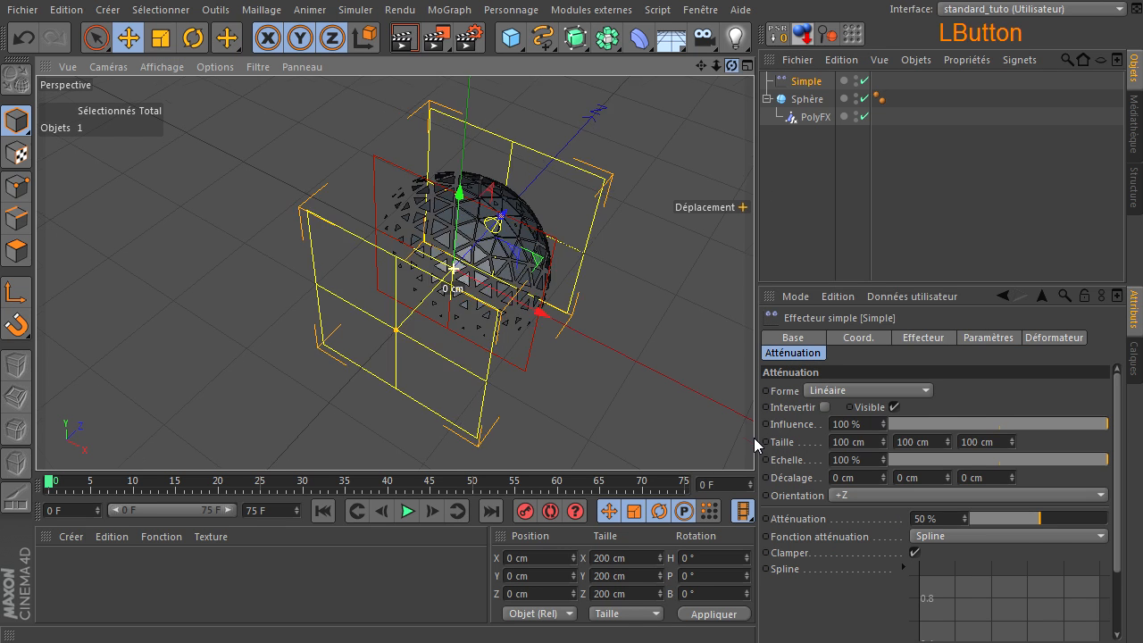
# Step: Reduce the linear falloff's Z size to about 50 cm and move the Simple effector to about -58 cm in Z
pyautogui.moveTo(546, 265); pyautogui.dragTo(447, 253)
pyautogui.moveTo(701, 65); pyautogui.dragTo(690, 77)
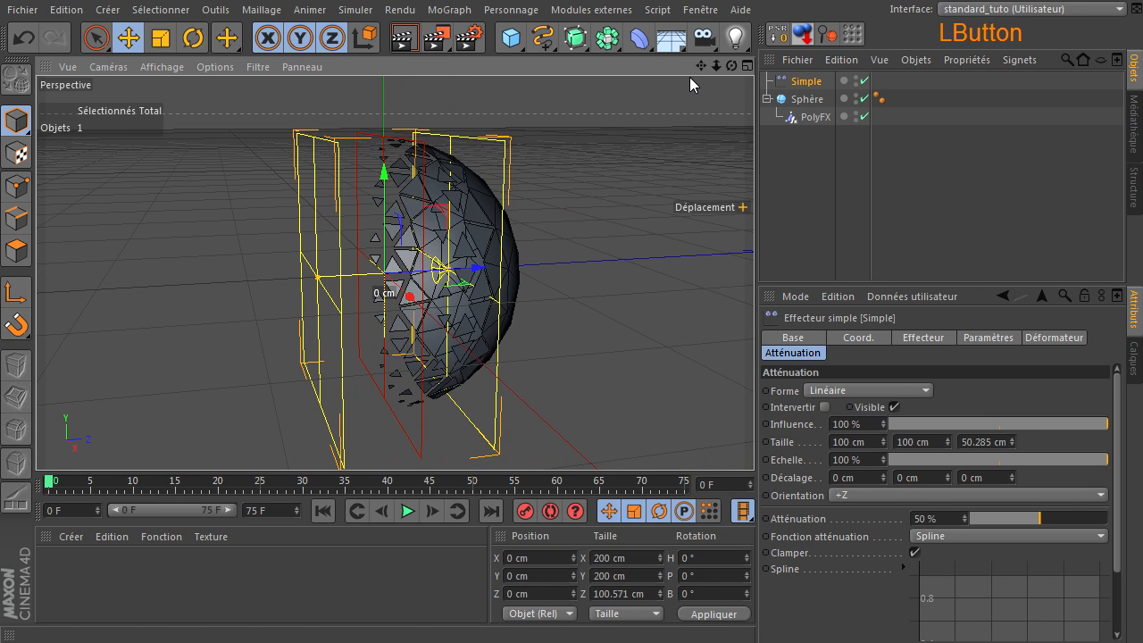
pyautogui.moveTo(486, 278); pyautogui.dragTo(384, 272)
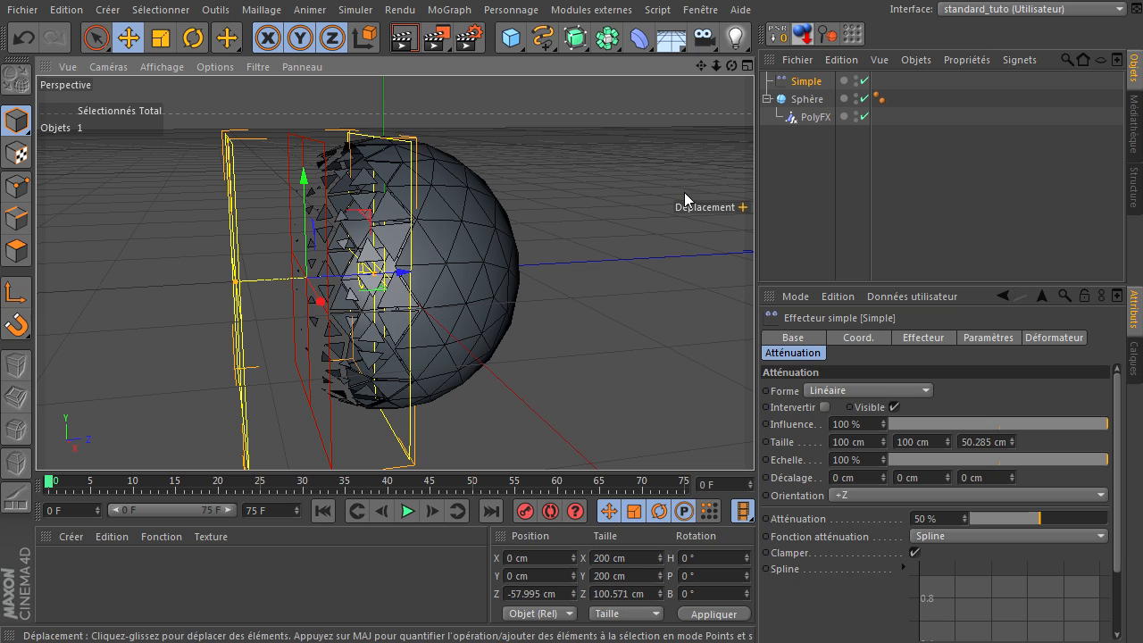
# Step: Set the sphere's segments to 48
pyautogui.click(805, 99)
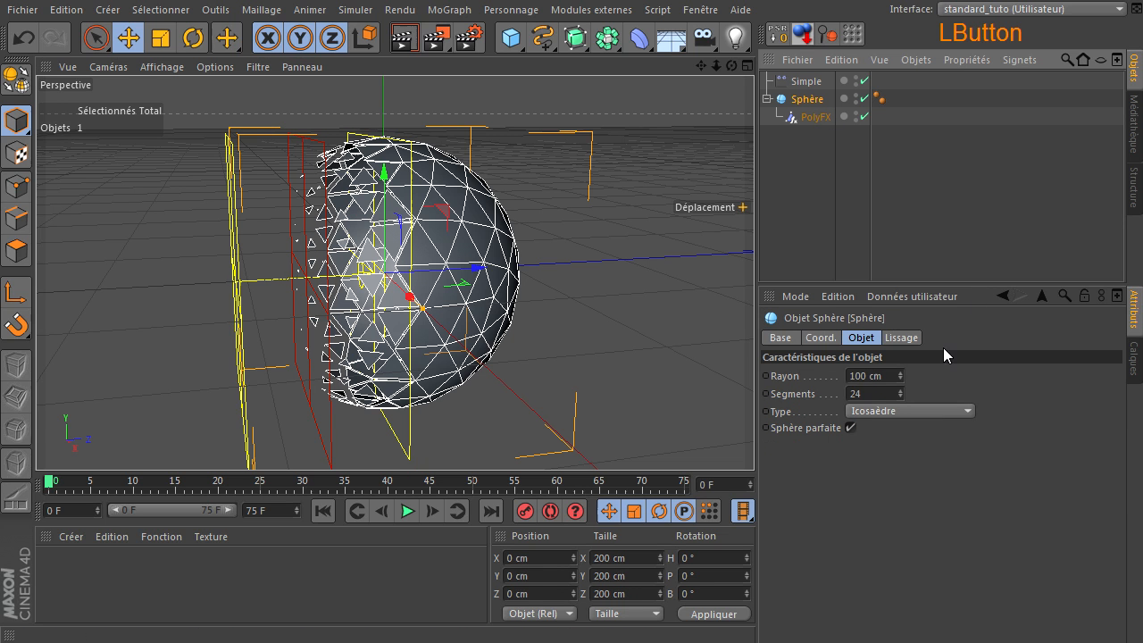
pyautogui.click(872, 391)
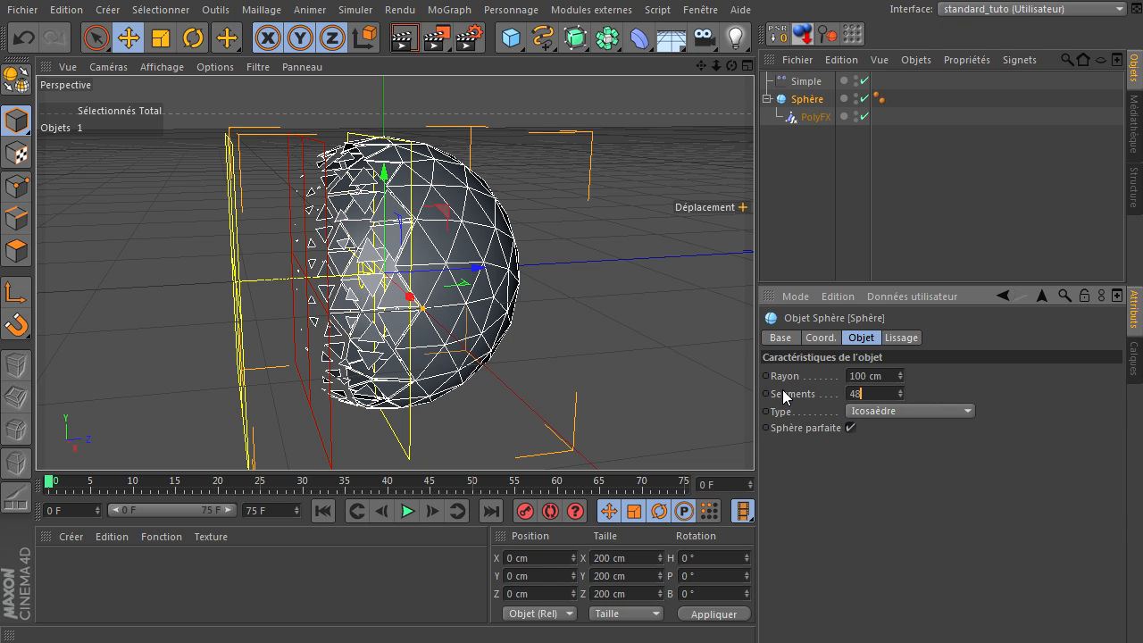
pyautogui.press('Return')
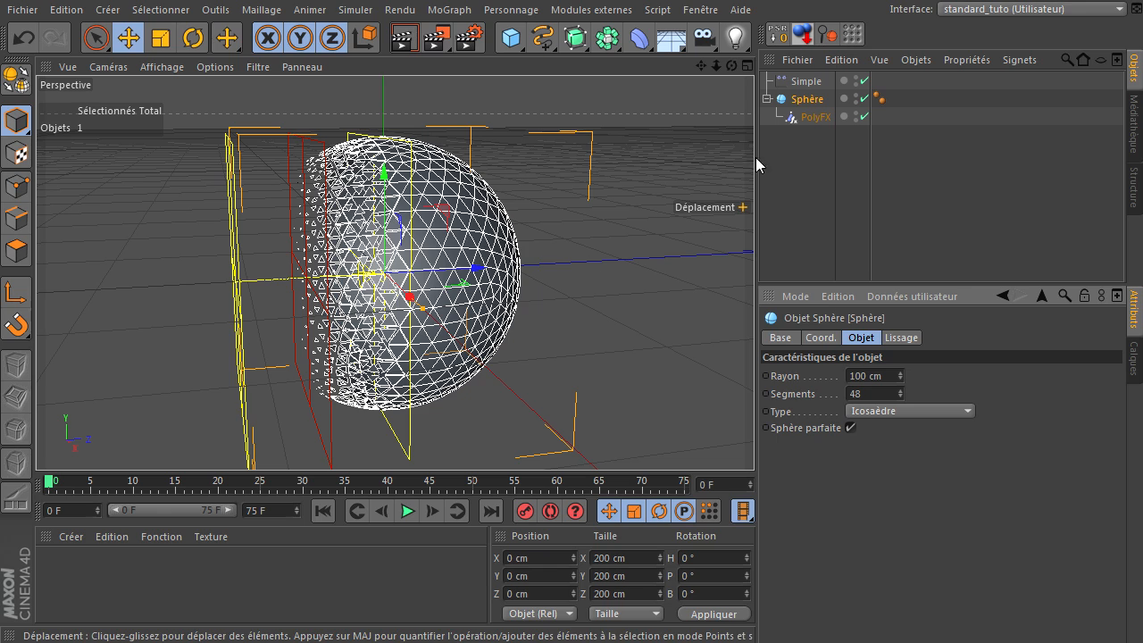
# Step: Move the Simple effector along its Z axis to about -78 cm
pyautogui.click(806, 81)
pyautogui.moveTo(405, 273); pyautogui.dragTo(294, 268)
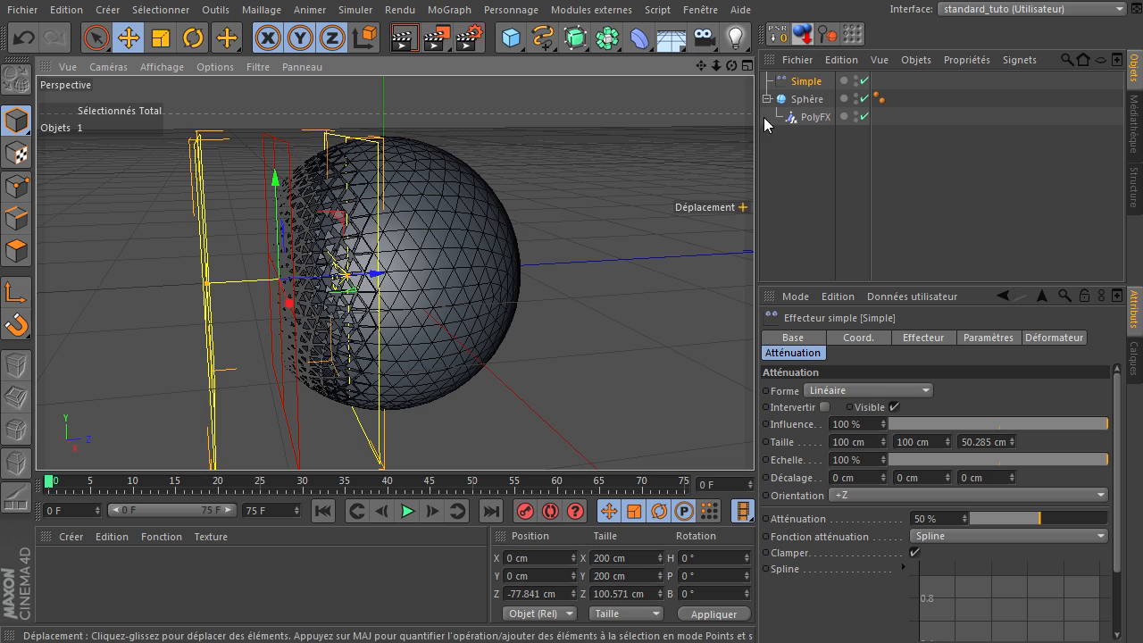
# Step: Set the sphere's segments back to 24
pyautogui.click(807, 100)
pyautogui.moveTo(882, 393); pyautogui.dragTo(798, 400)
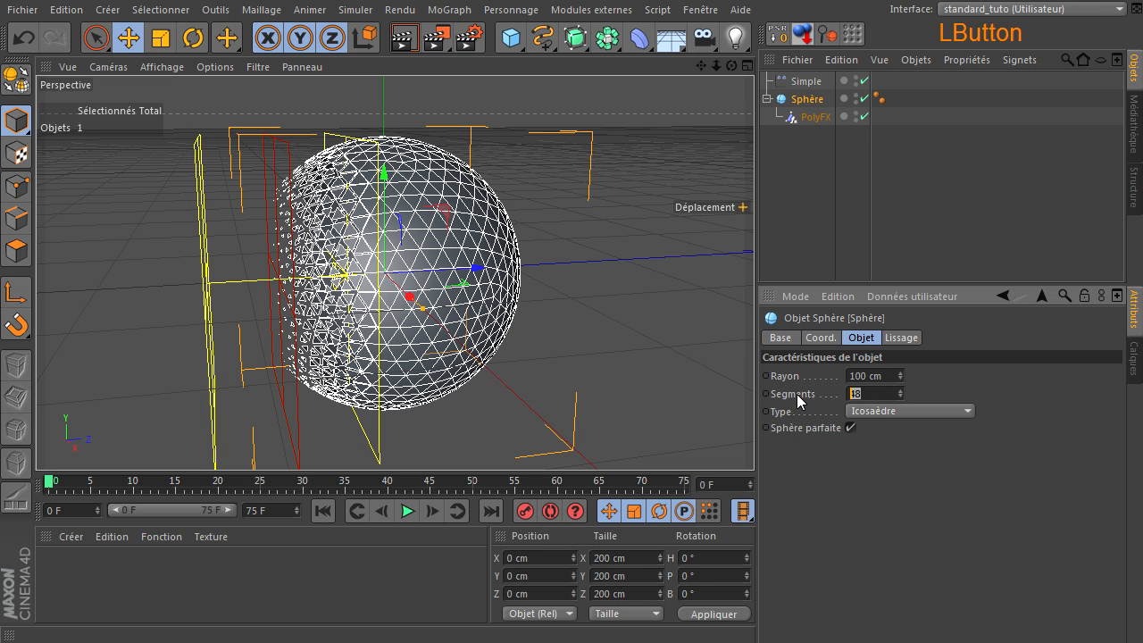
pyautogui.write('24')
pyautogui.press('Return')
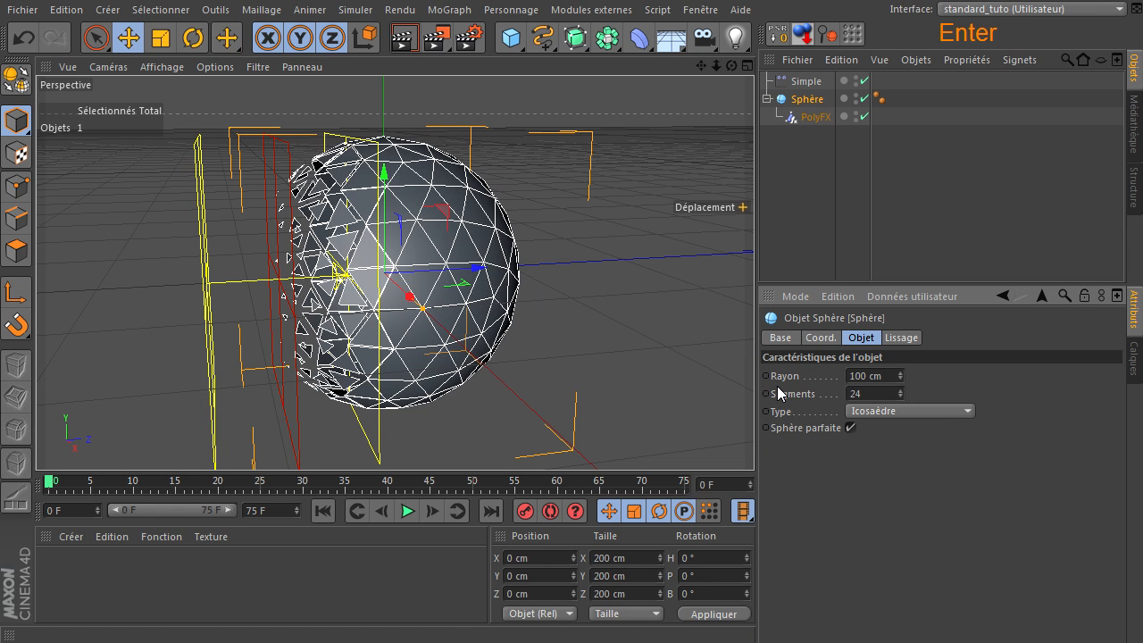
pyautogui.moveTo(731, 65); pyautogui.dragTo(697, 86)
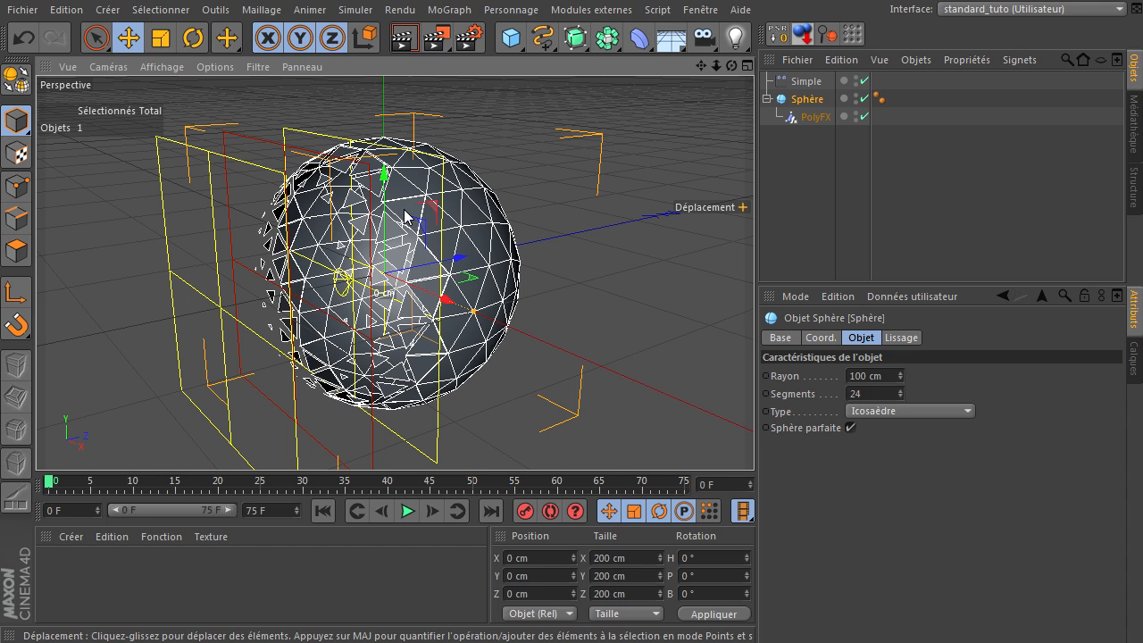
pyautogui.scroll(5, 404, 214)
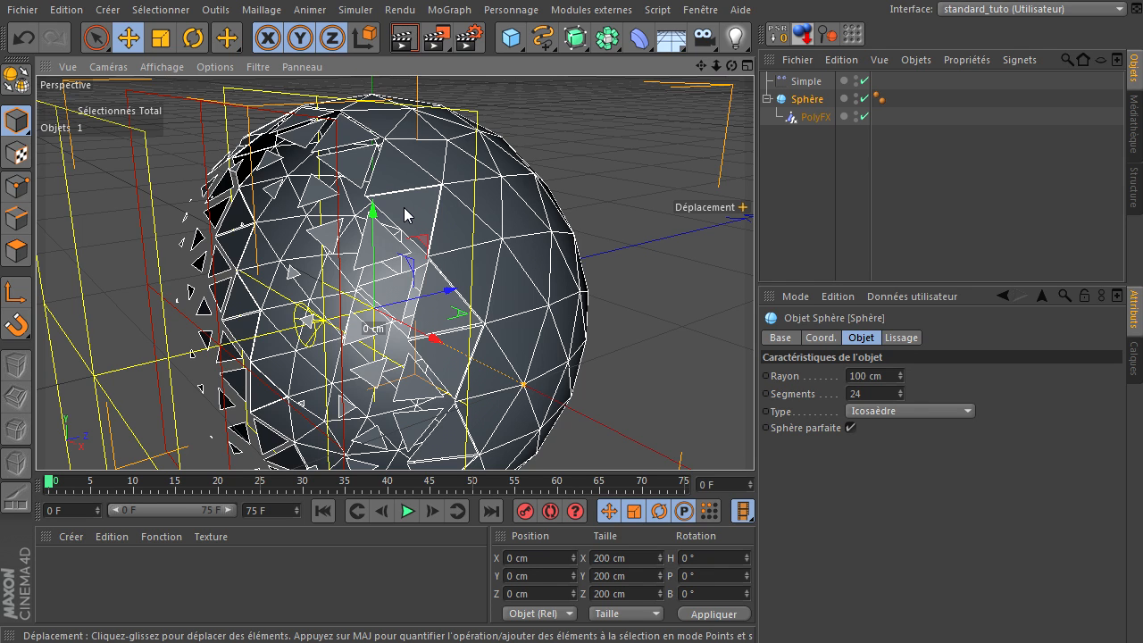
pyautogui.moveTo(716, 65); pyautogui.dragTo(747, 444)
pyautogui.moveTo(718, 65); pyautogui.dragTo(753, 438)
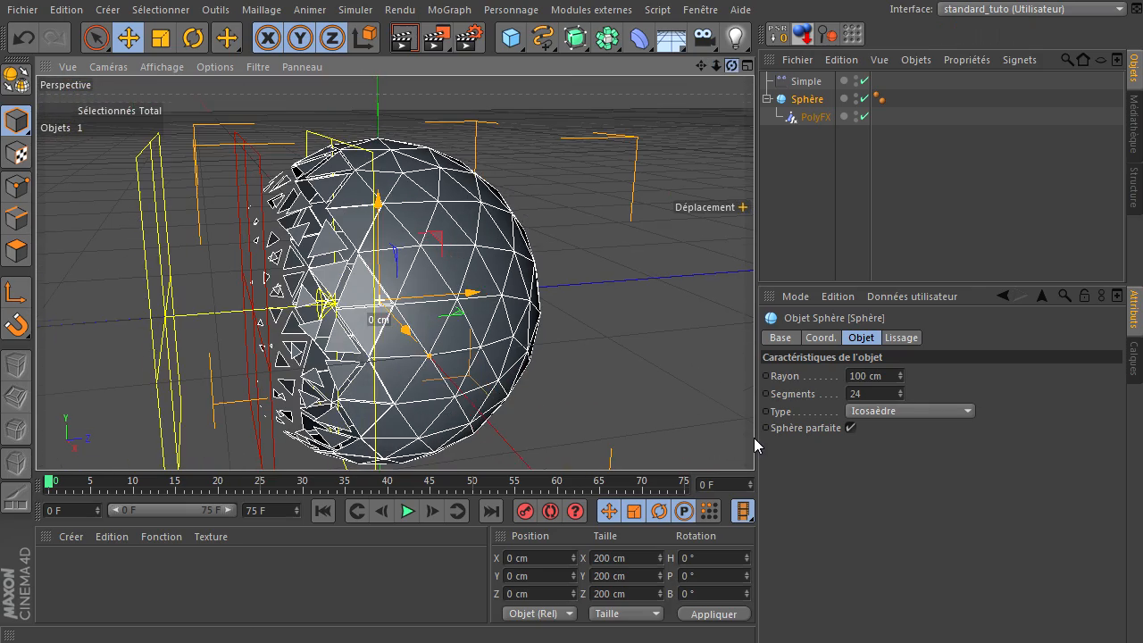
pyautogui.moveTo(485, 300); pyautogui.dragTo(529, 289)
pyautogui.click(27, 38)
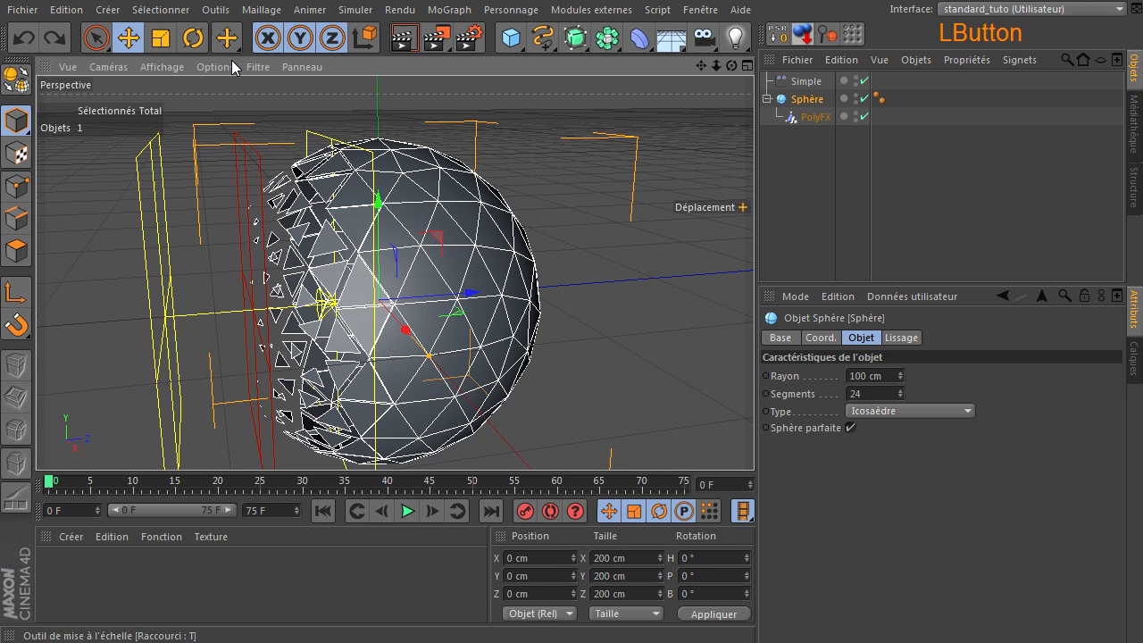
# Step: Move the Simple effector to about -44 cm in Z and reduce its linear falloff's Z size to about 22 cm
pyautogui.click(801, 81)
pyautogui.moveTo(355, 301); pyautogui.dragTo(406, 301)
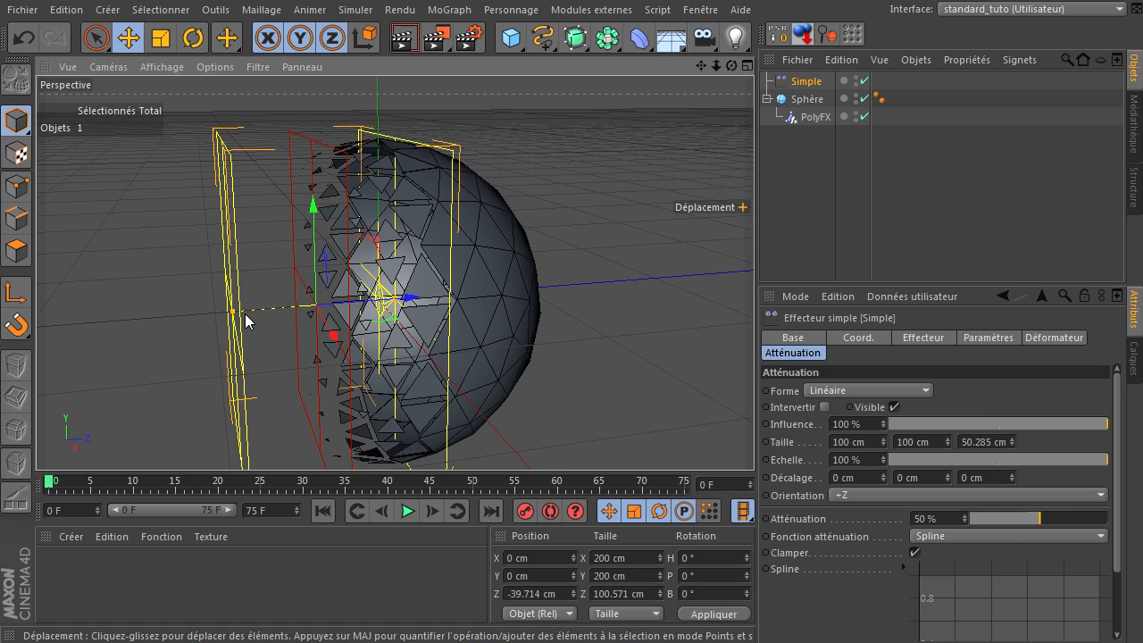
pyautogui.moveTo(237, 312); pyautogui.dragTo(393, 302)
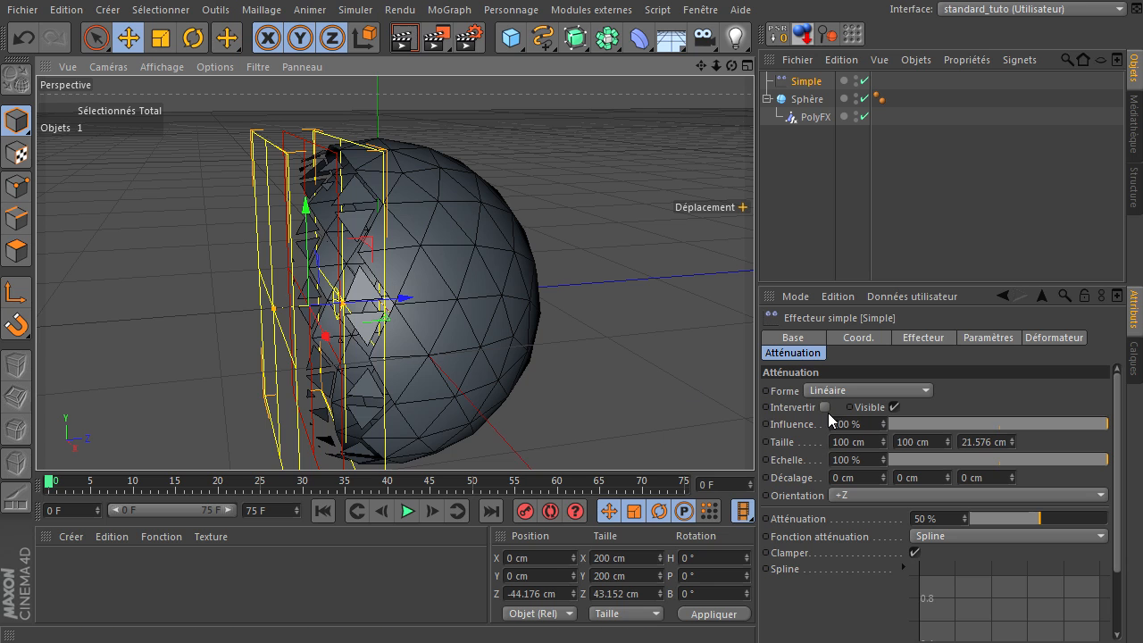
# Step: Add a Random effector to the PolyFX deformer and disable its position transformation
pyautogui.click(811, 116)
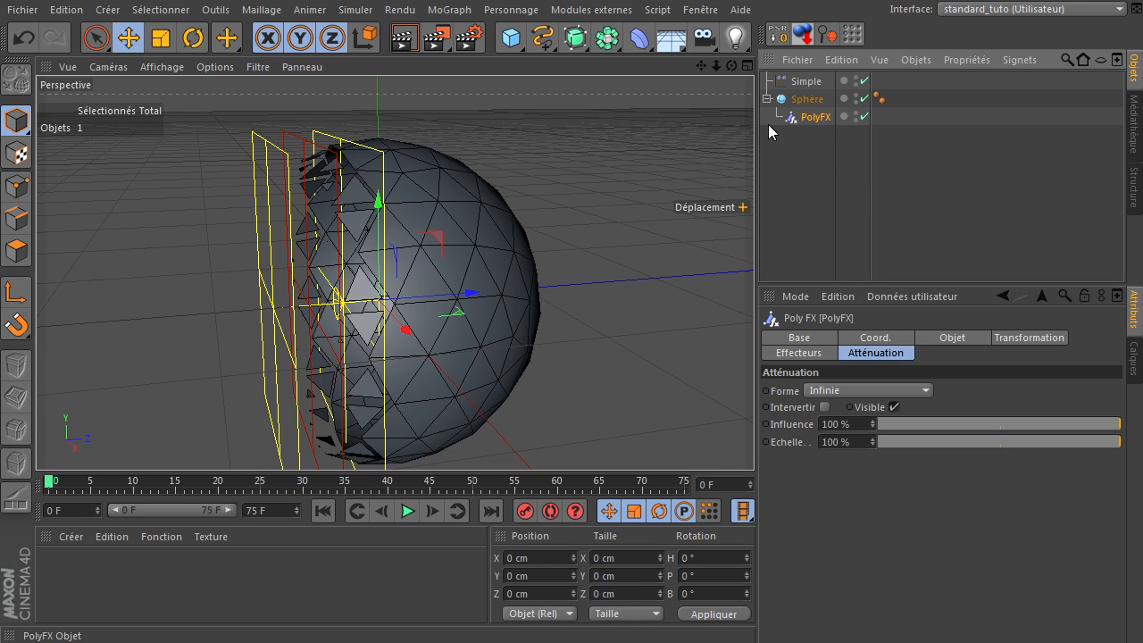
pyautogui.click(798, 353)
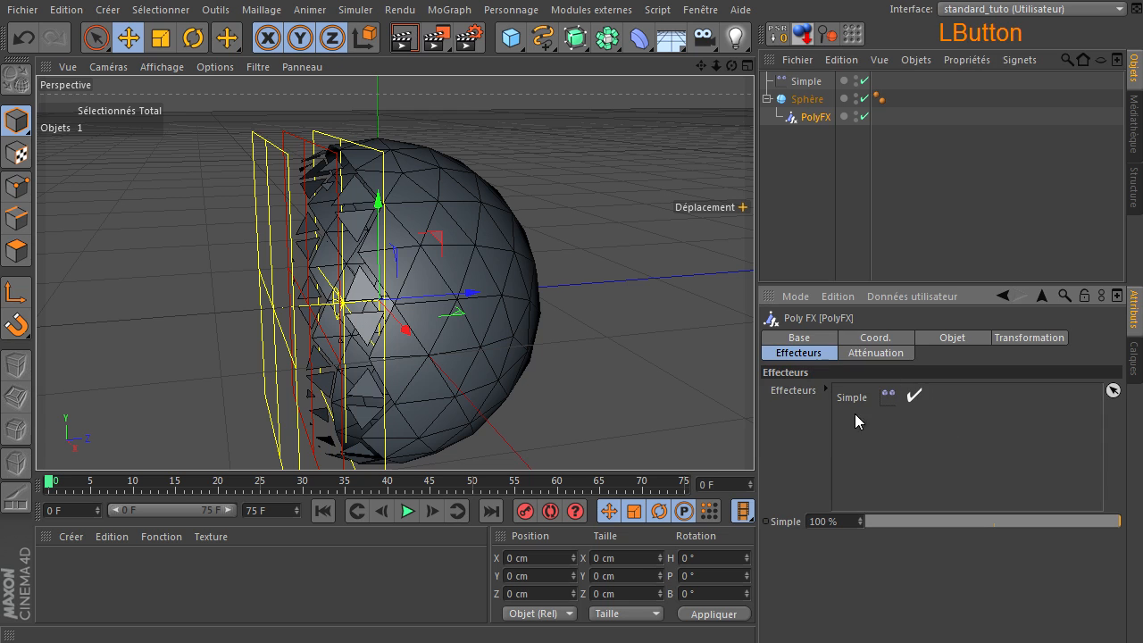
pyautogui.click(809, 122)
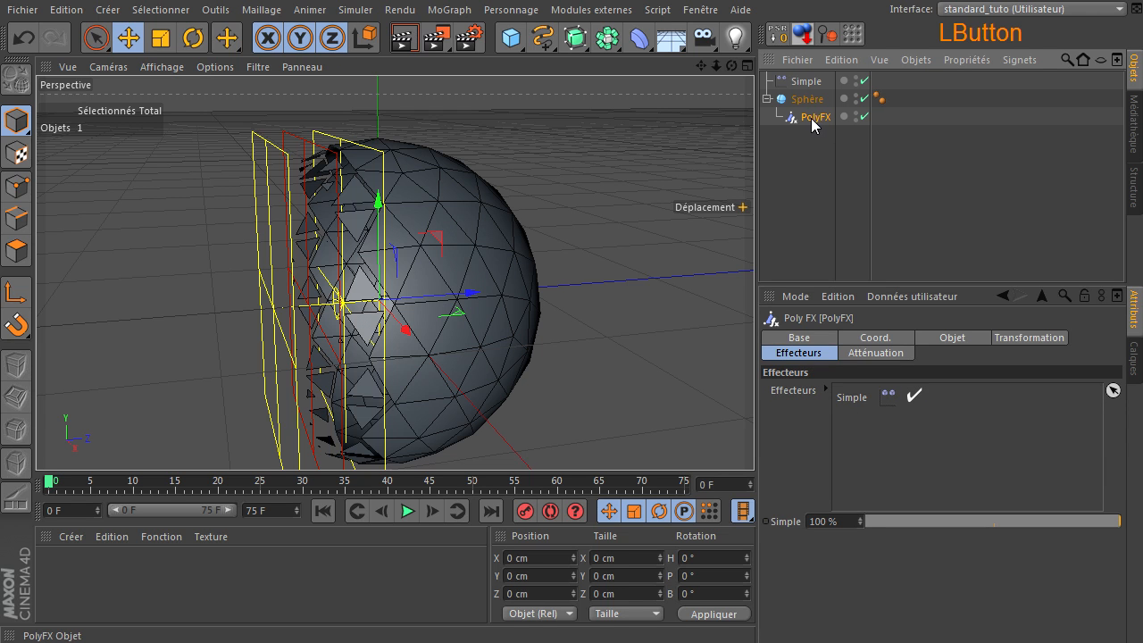
pyautogui.click(449, 9)
pyautogui.moveTo(469, 36)
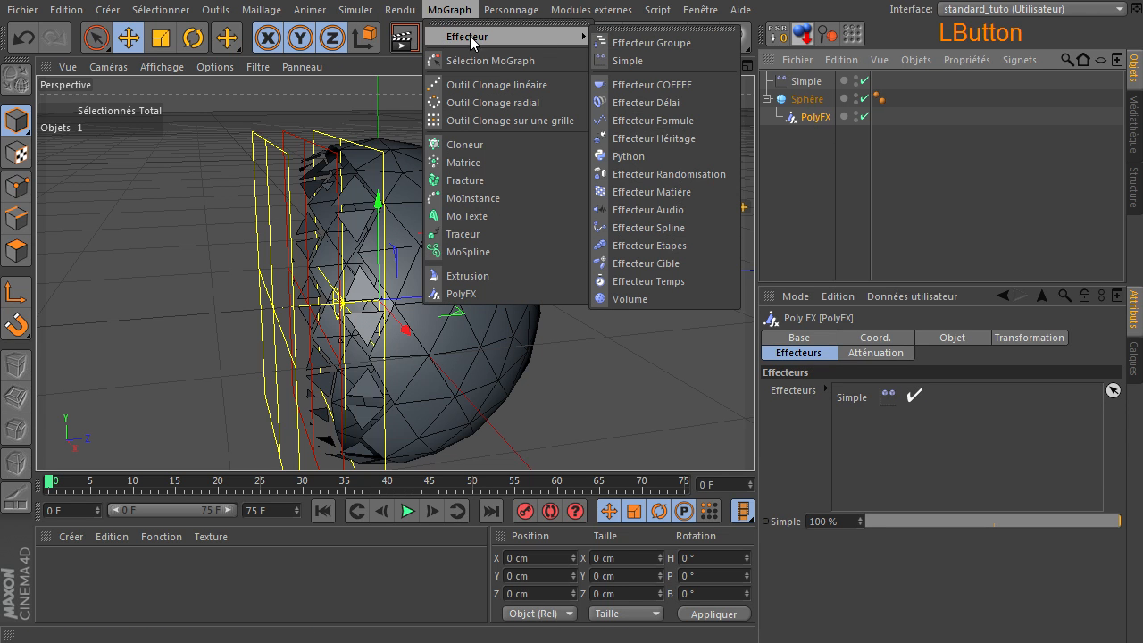
pyautogui.click(664, 174)
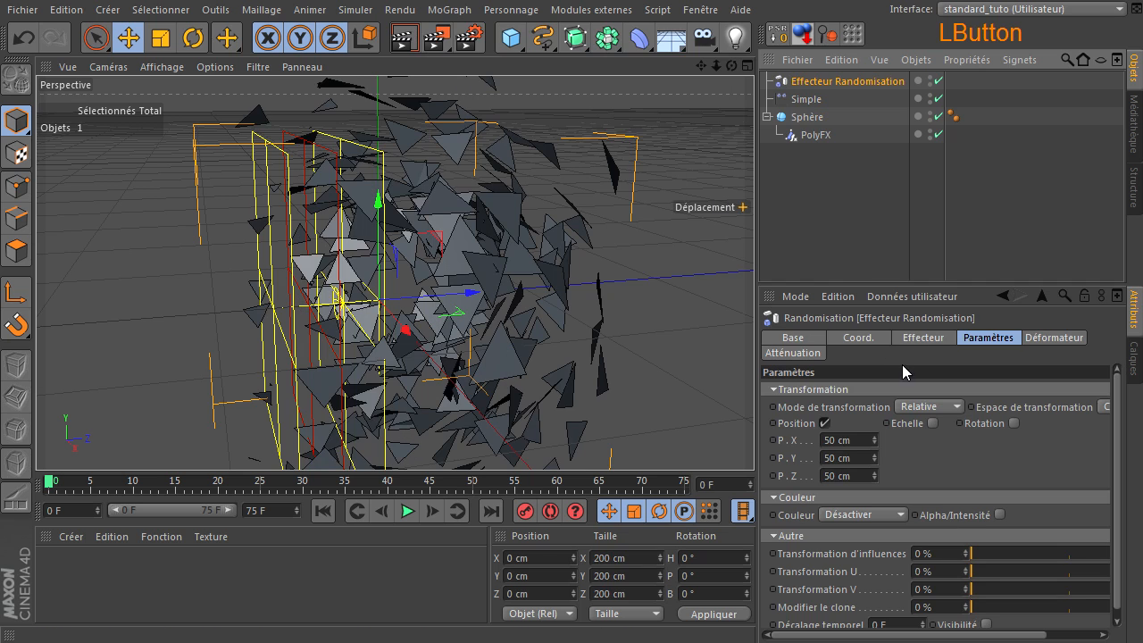
pyautogui.click(824, 424)
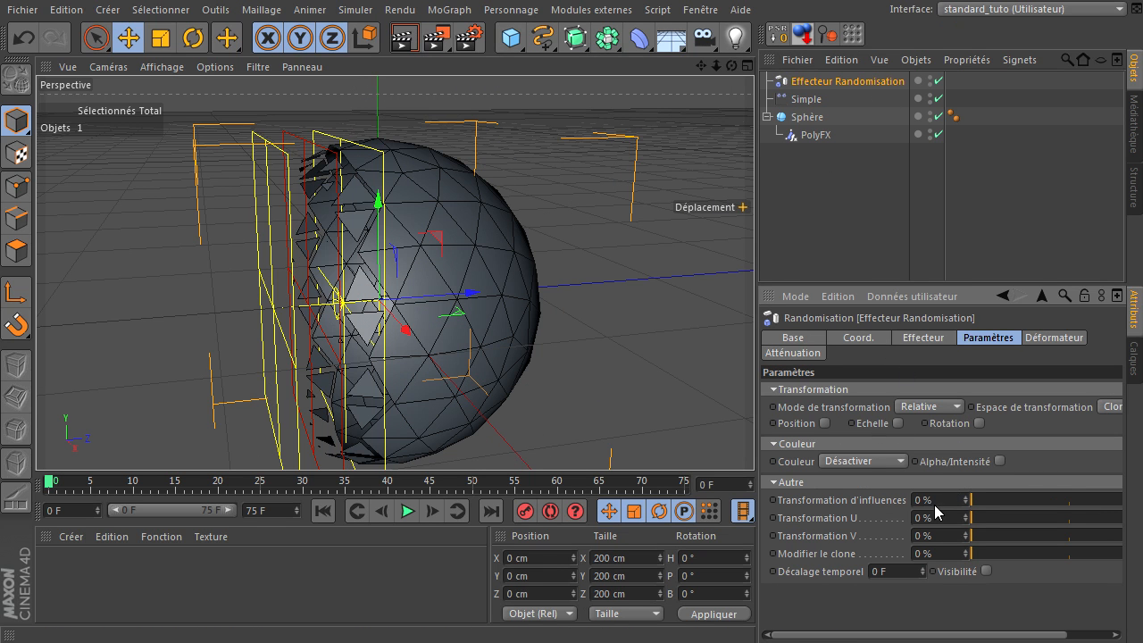
# Step: Set the Random effector's weight transformation to 40% and place it above Simple in the PolyFX effector order
pyautogui.moveTo(980, 496); pyautogui.dragTo(1051, 500)
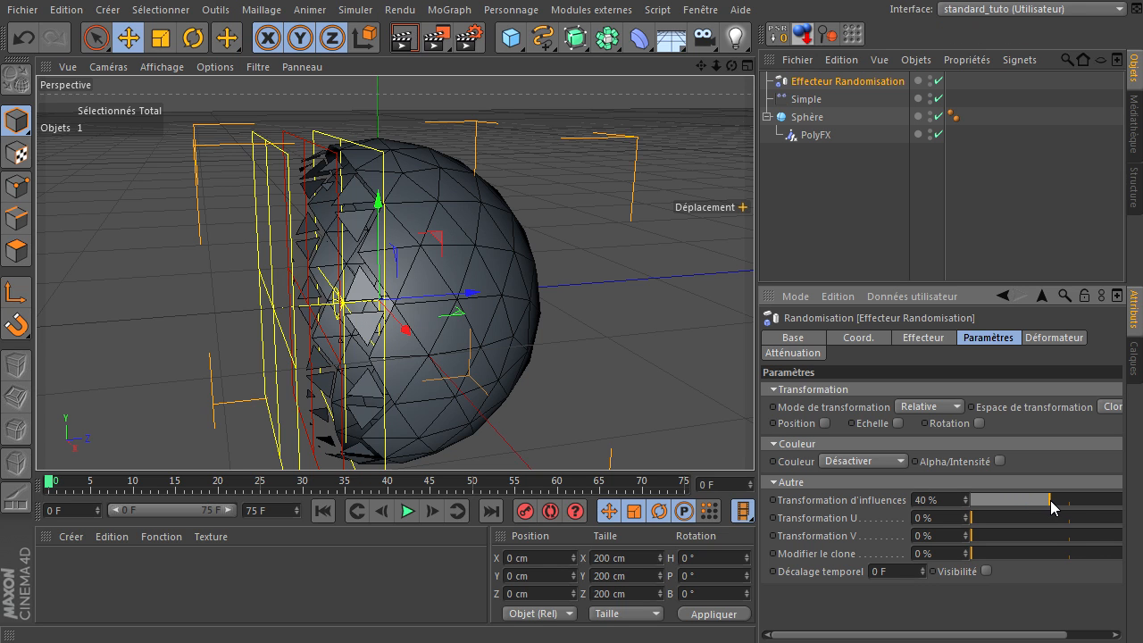
pyautogui.click(823, 134)
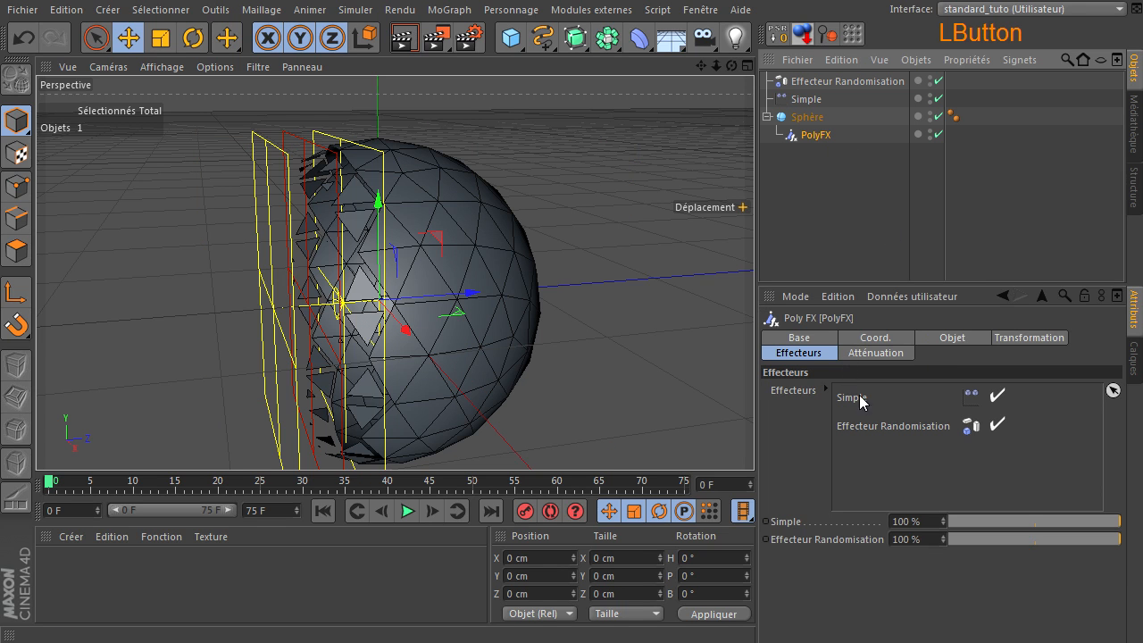
pyautogui.moveTo(915, 420); pyautogui.dragTo(922, 391)
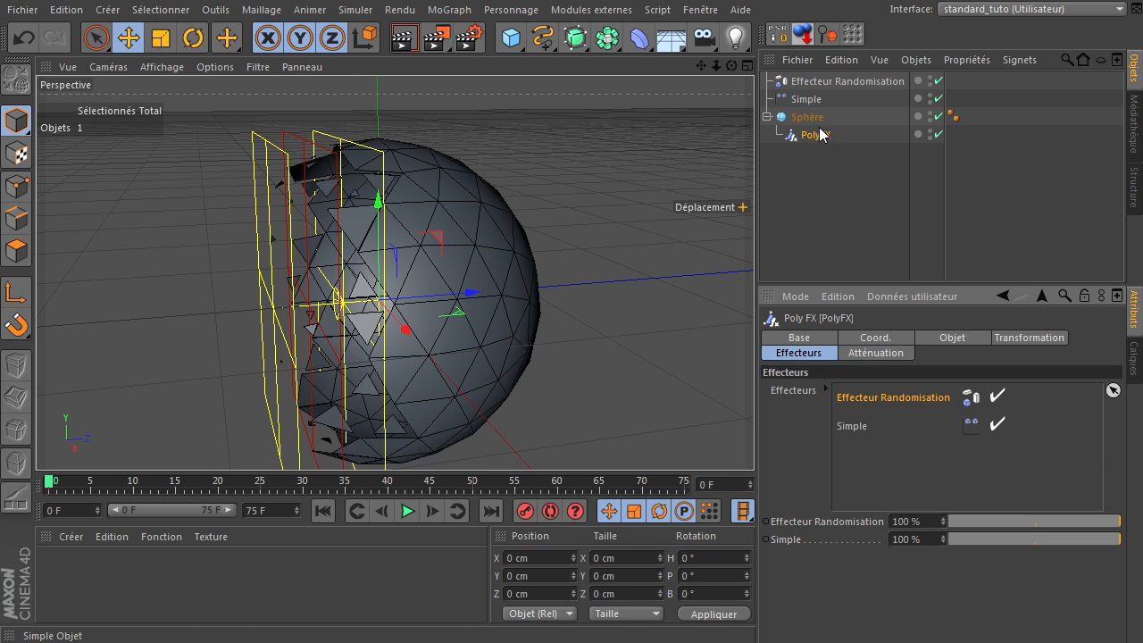
# Step: Move the Simple effector to about -41 cm in Z and inspect the randomised polygons around the sphere
pyautogui.click(808, 100)
pyautogui.moveTo(410, 297)
pyautogui.mouseDown()
pyautogui.moveTo(277, 315)
pyautogui.moveTo(536, 290)
pyautogui.moveTo(306, 303)
pyautogui.moveTo(416, 281)
pyautogui.mouseUp()
pyautogui.moveTo(732, 66); pyautogui.dragTo(753, 437)
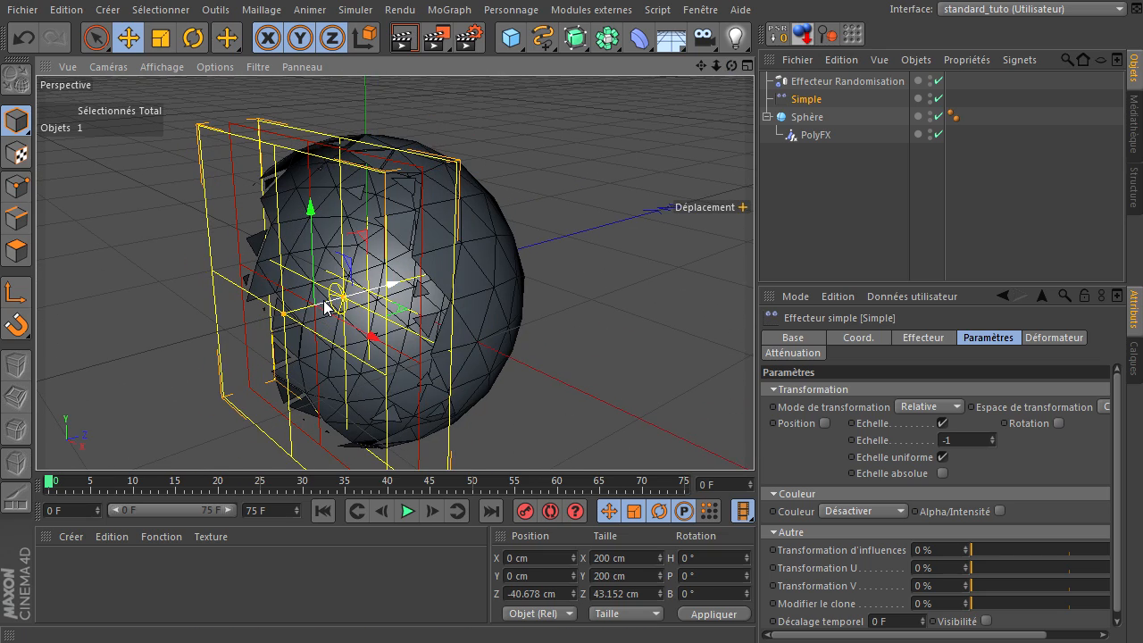
pyautogui.scroll(3, 331, 301)
pyautogui.scroll(2, 326, 307)
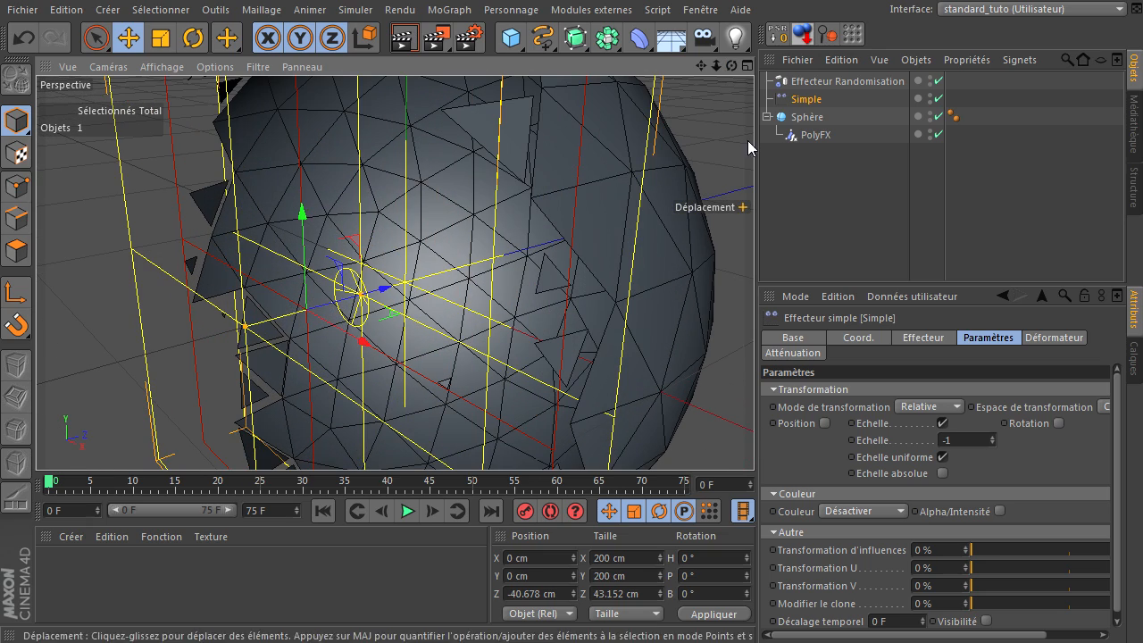
pyautogui.moveTo(733, 71); pyautogui.dragTo(753, 437)
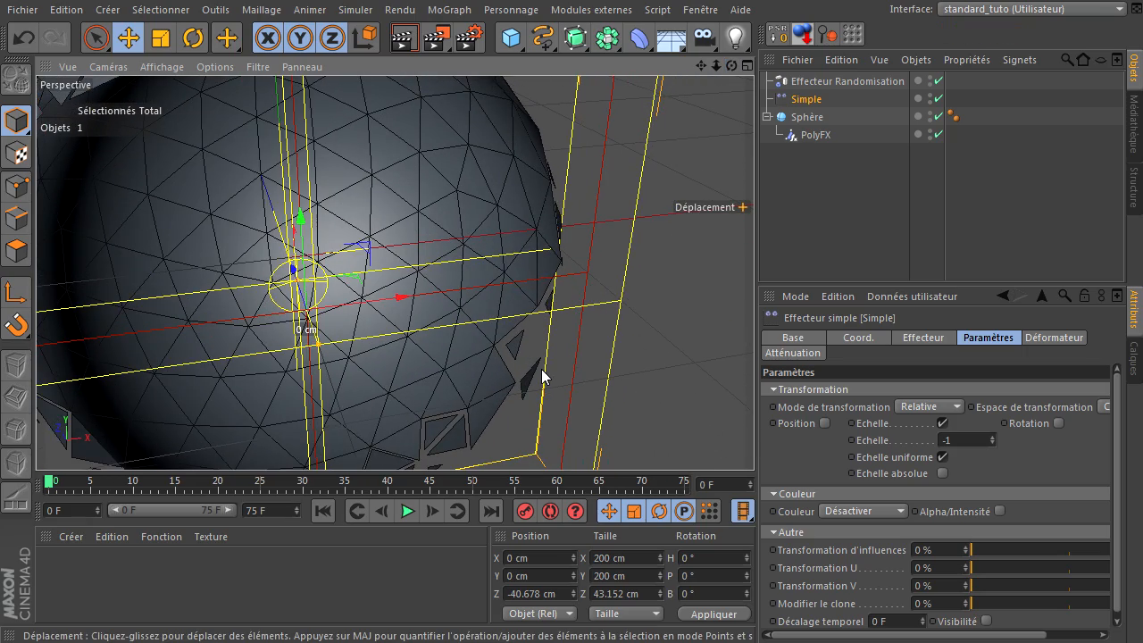
pyautogui.moveTo(731, 66); pyautogui.dragTo(754, 437)
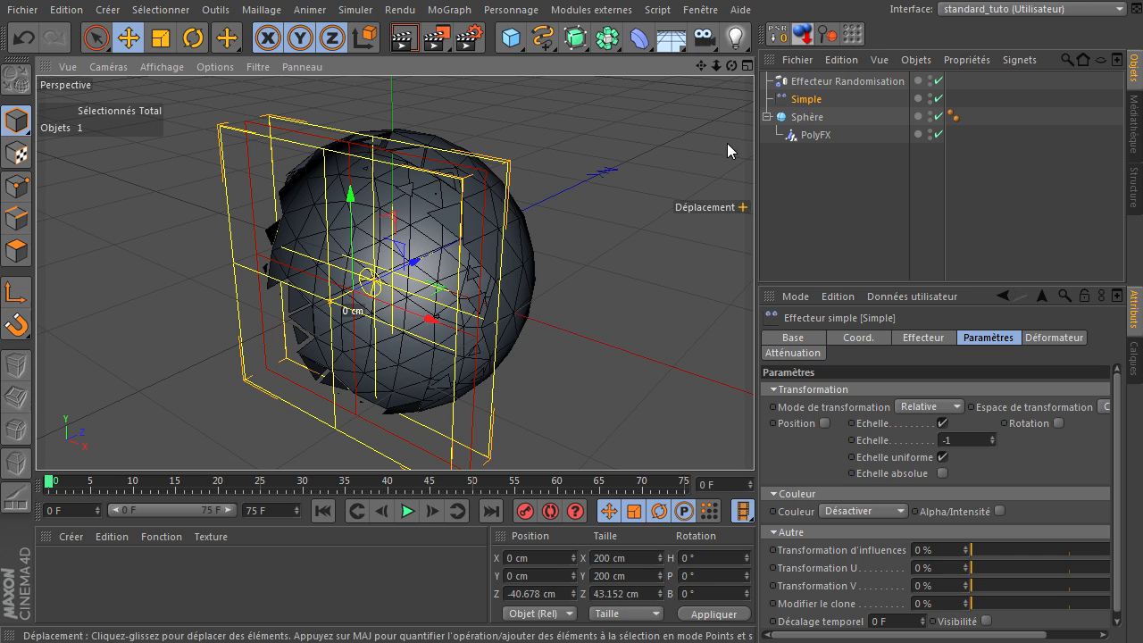
# Step: Add an Explosion FX deformer as a child of the sphere, with PolyFX placed above it in the hierarchy
pyautogui.moveTo(640, 38); pyautogui.dragTo(1015, 123)
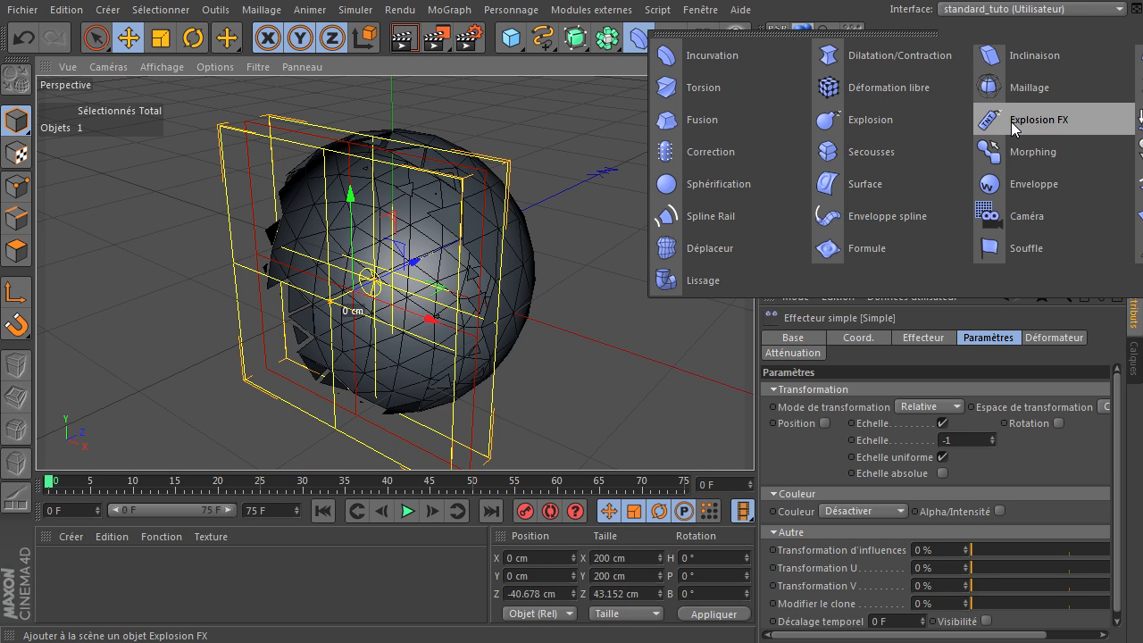
pyautogui.click(1011, 121)
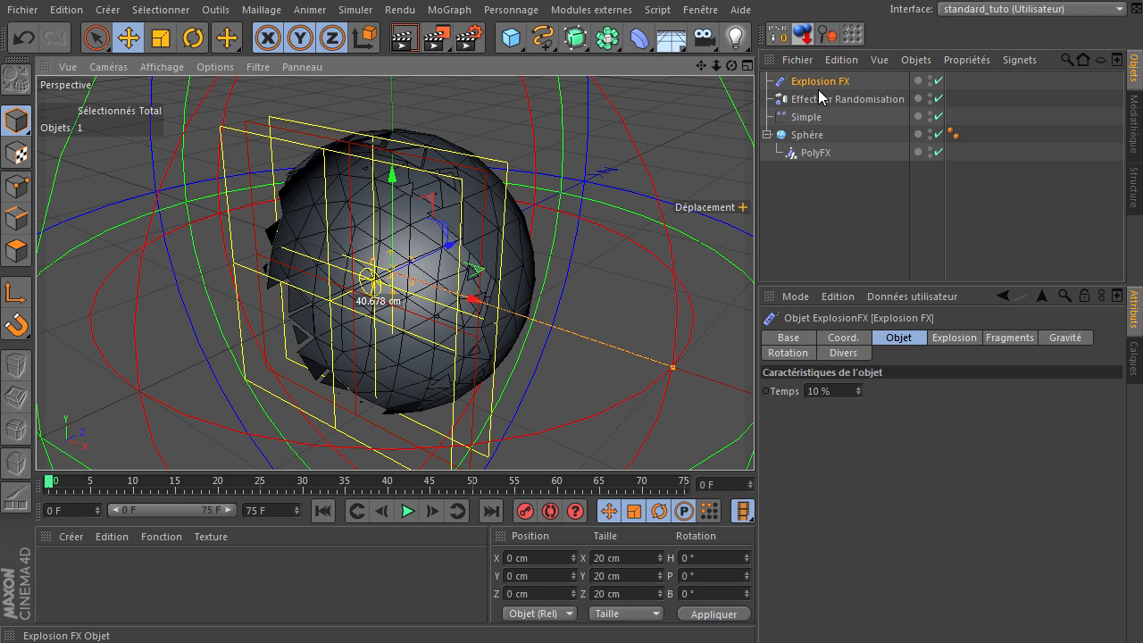
pyautogui.moveTo(821, 85); pyautogui.dragTo(808, 136)
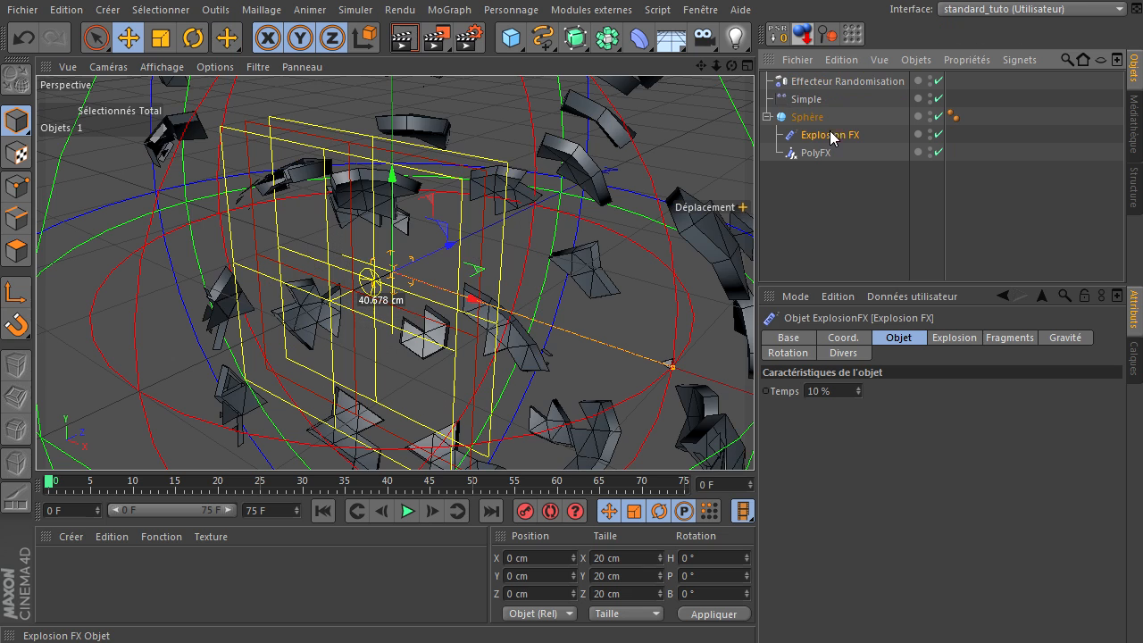
pyautogui.click(825, 153)
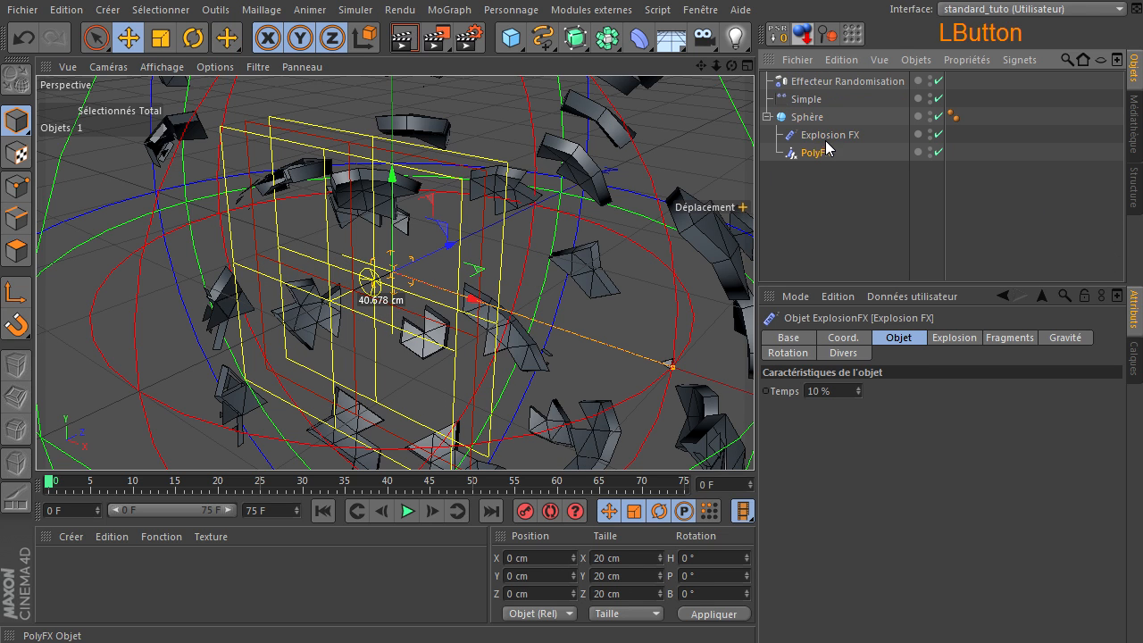
pyautogui.moveTo(830, 132); pyautogui.dragTo(830, 129)
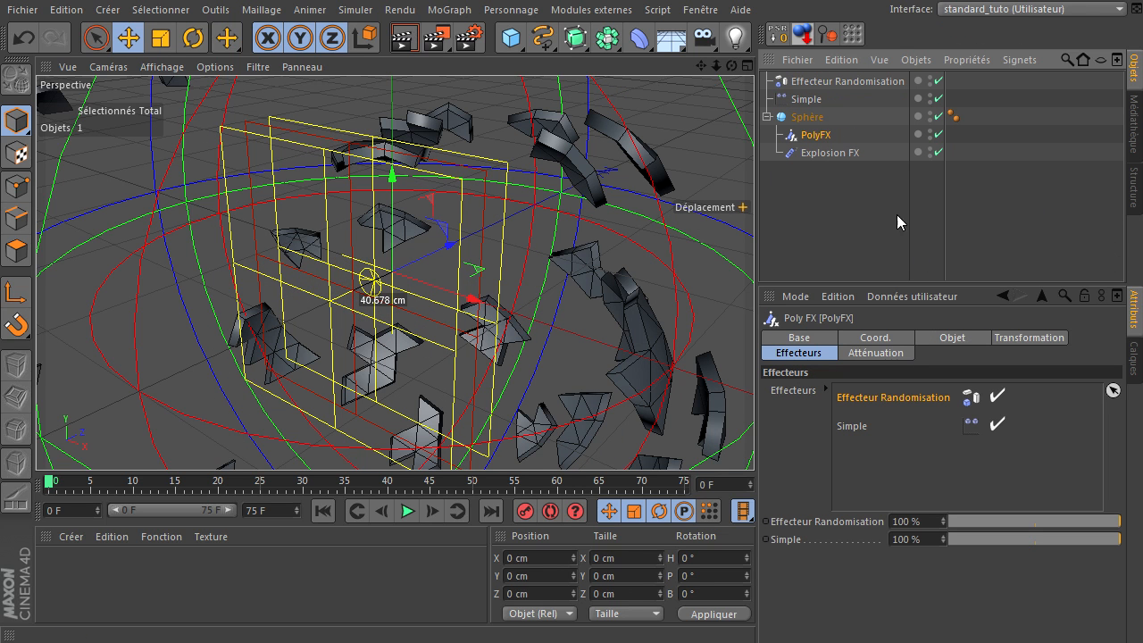
# Step: Move the Explosion FX deformer along its Z axis far away from the sphere, to about 322637 cm
pyautogui.click(850, 159)
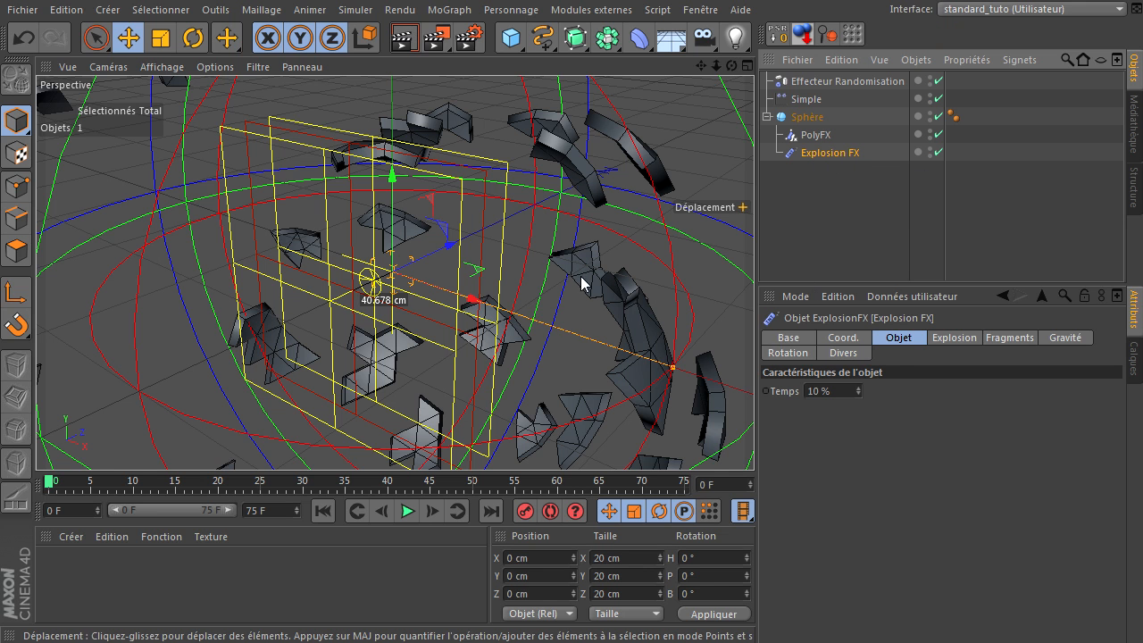
pyautogui.scroll(-5, 520, 302)
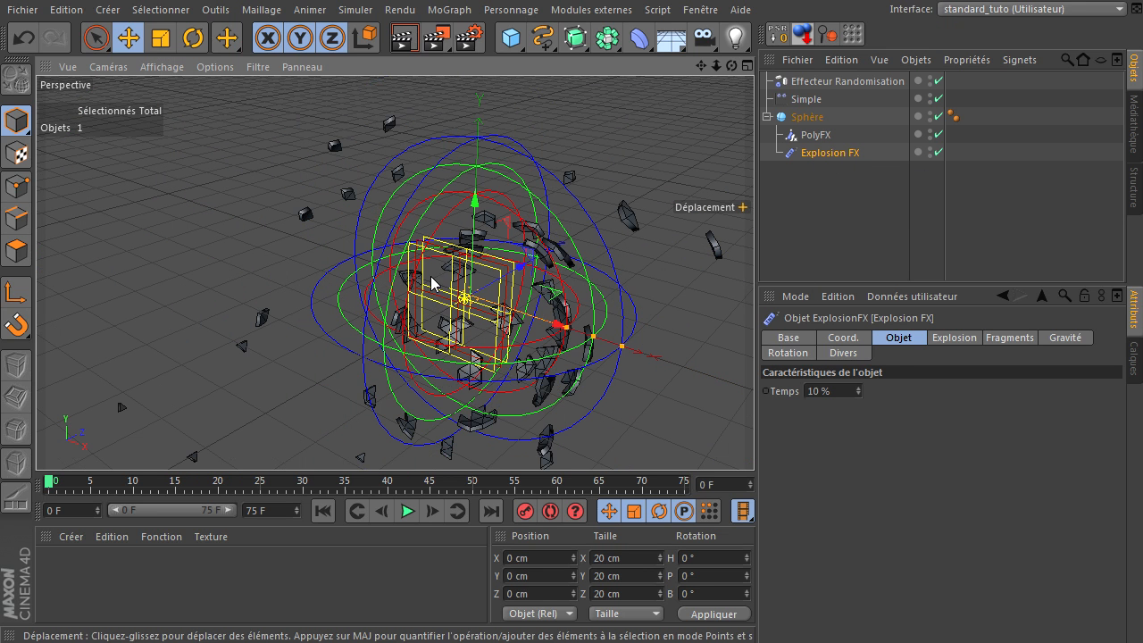
pyautogui.moveTo(514, 278); pyautogui.dragTo(862, 434)
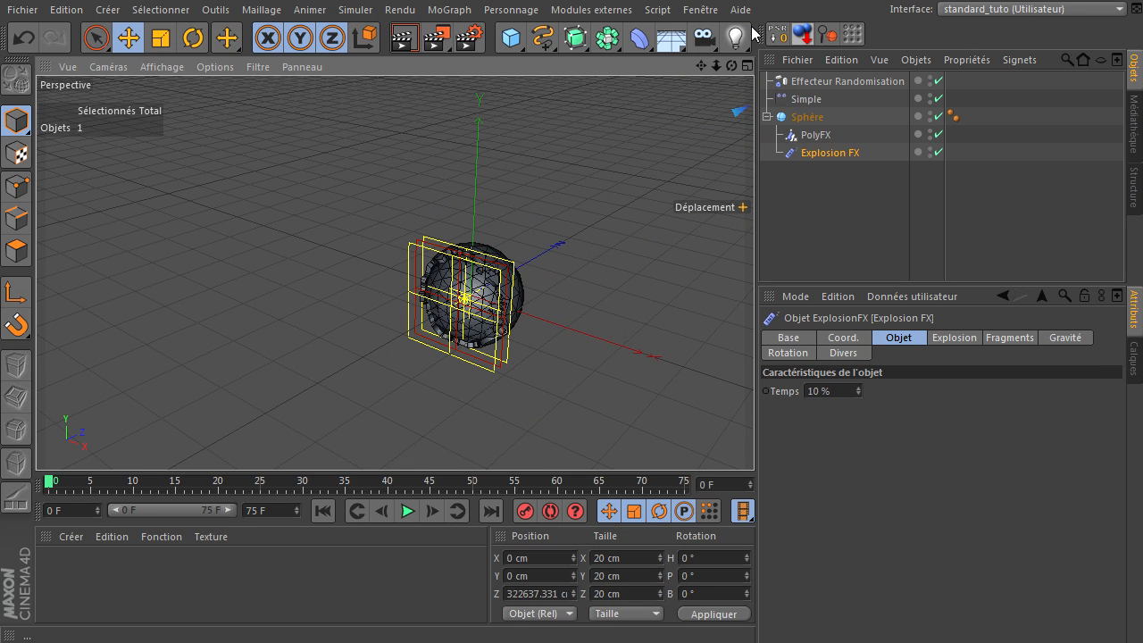
pyautogui.moveTo(707, 67); pyautogui.dragTo(753, 438)
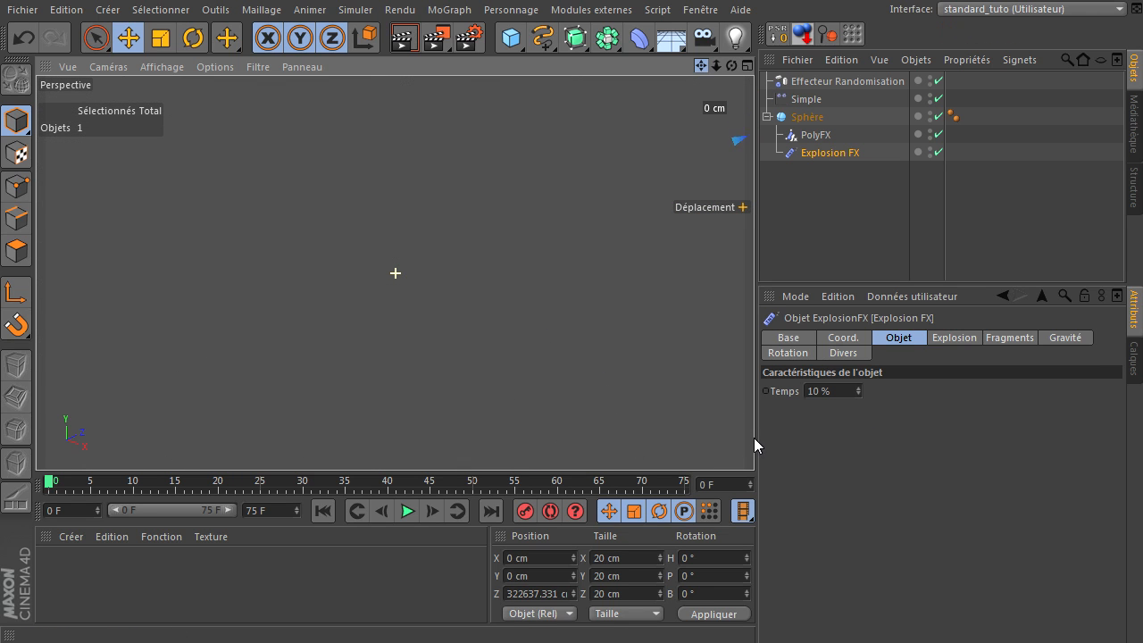
pyautogui.click(798, 117)
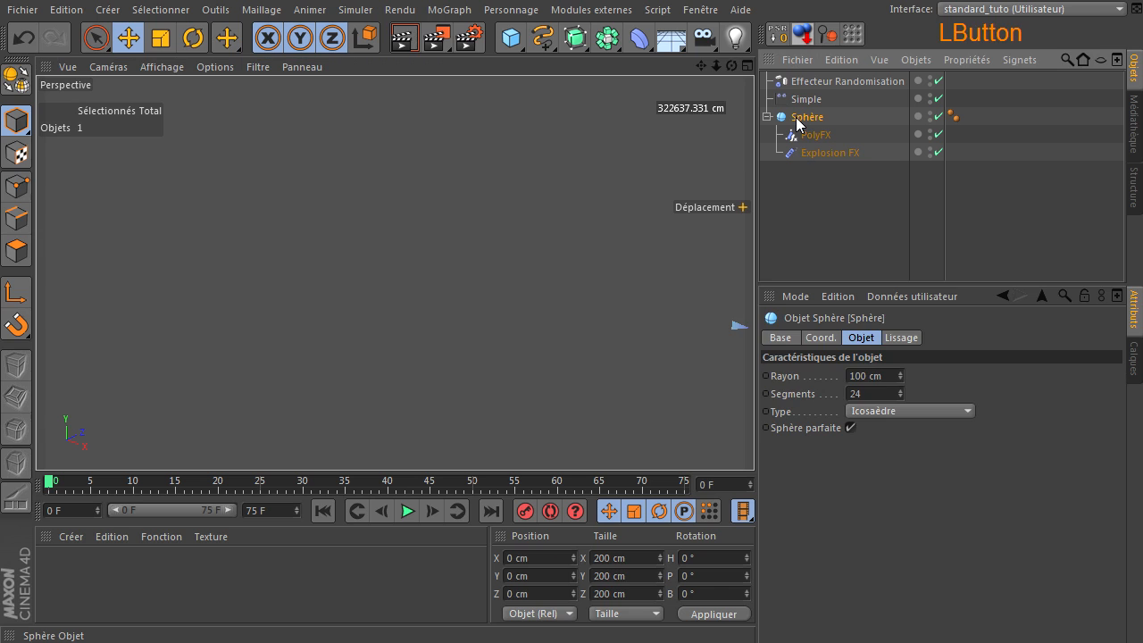
pyautogui.press('s')
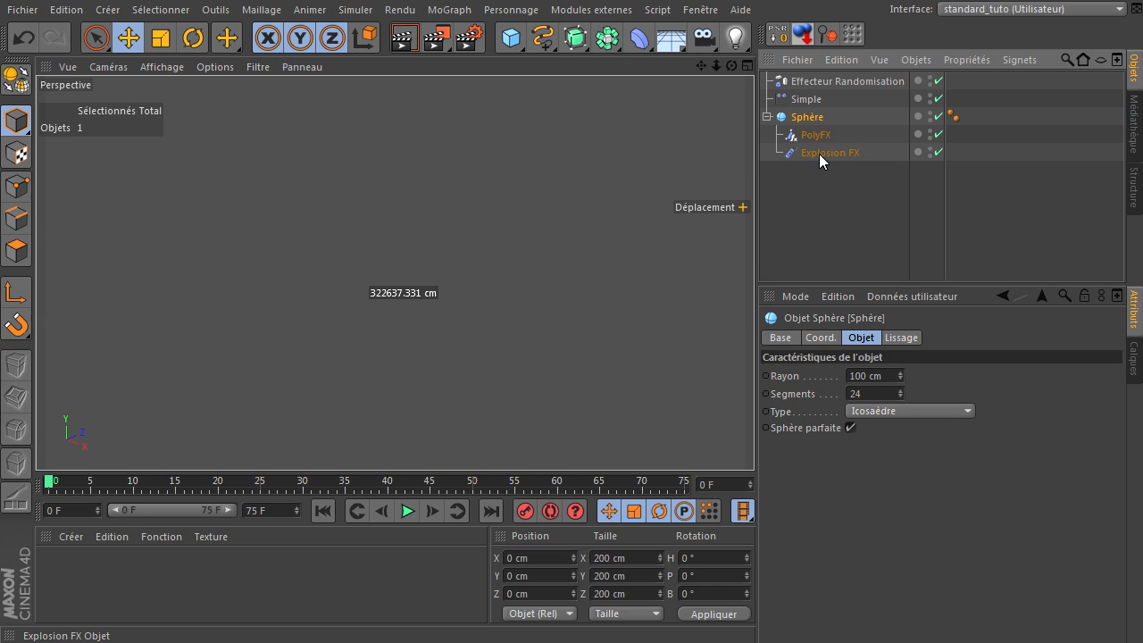
# Step: Frame the sphere and examine the thickness of its polygon fragments along the broken edge up close
pyautogui.click(822, 199)
pyautogui.click(808, 137)
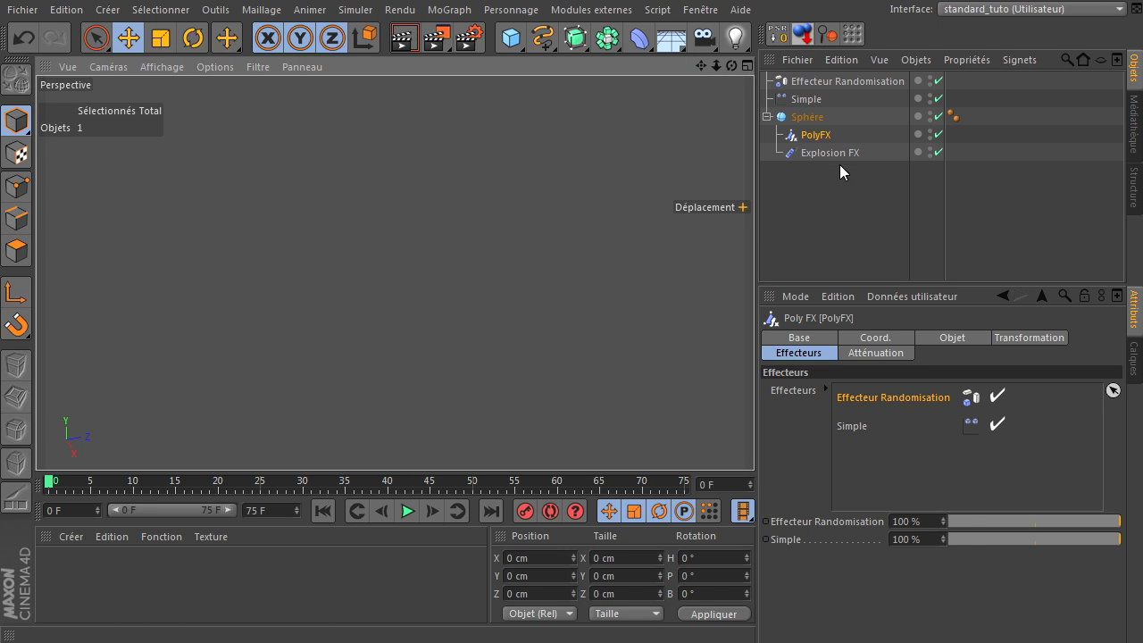
pyautogui.click(814, 82)
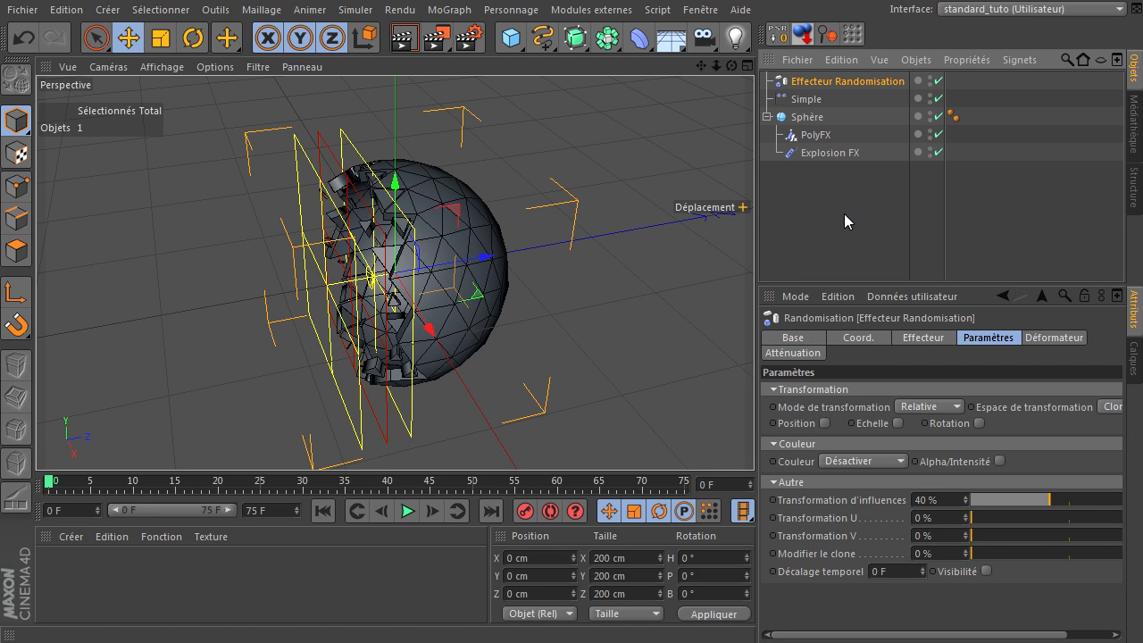
pyautogui.click(844, 213)
pyautogui.moveTo(731, 66); pyautogui.dragTo(753, 437)
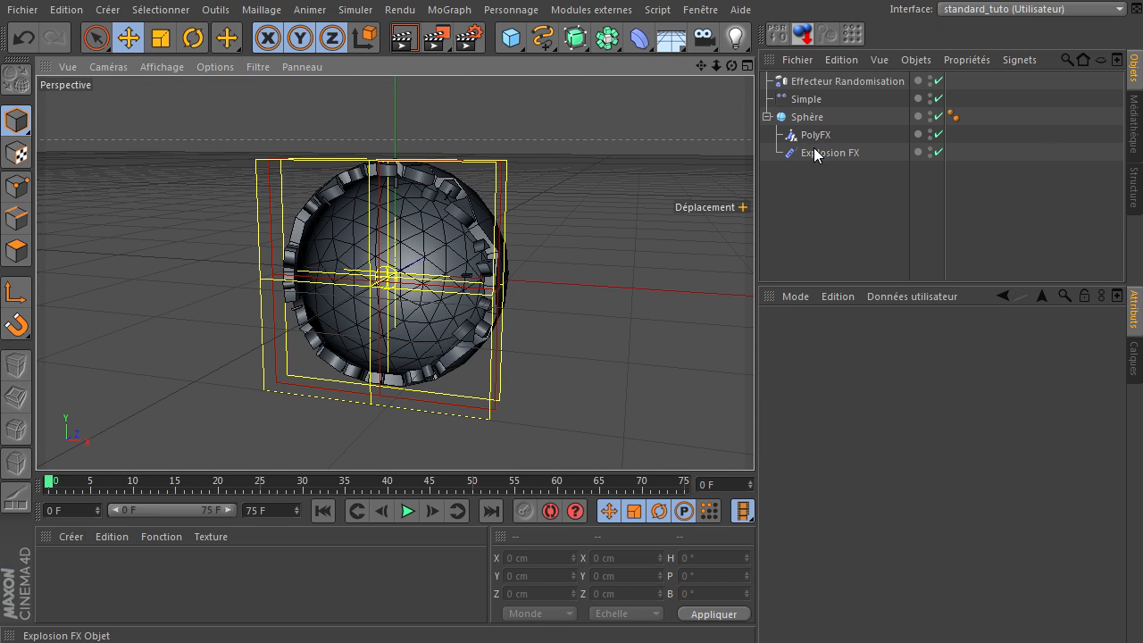
pyautogui.click(817, 153)
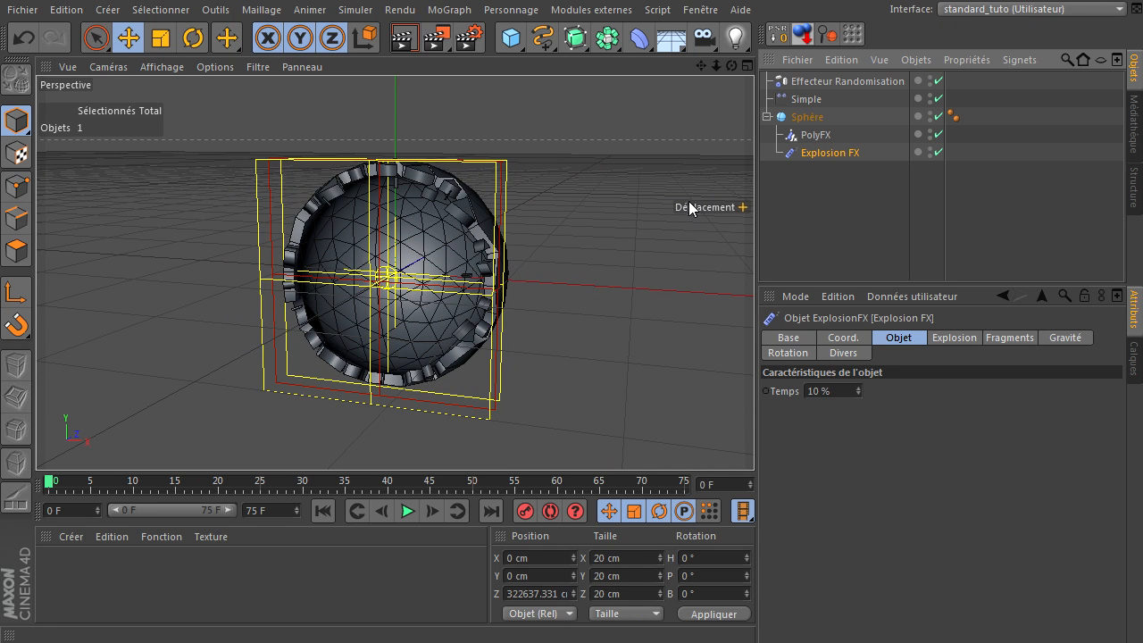
pyautogui.click(846, 205)
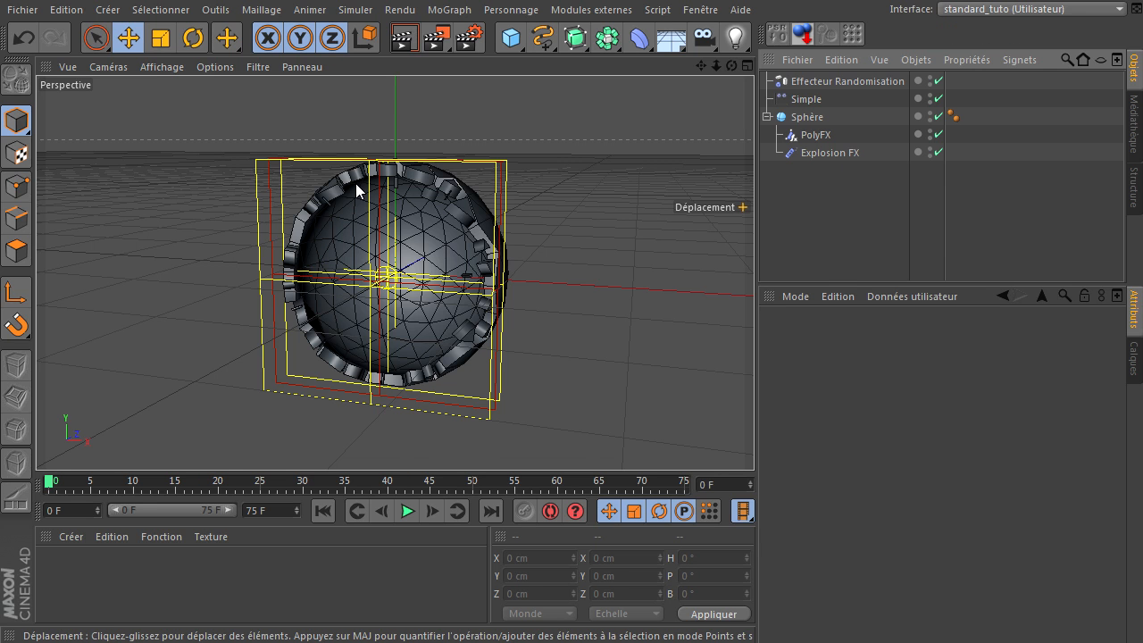
pyautogui.scroll(5, 355, 183)
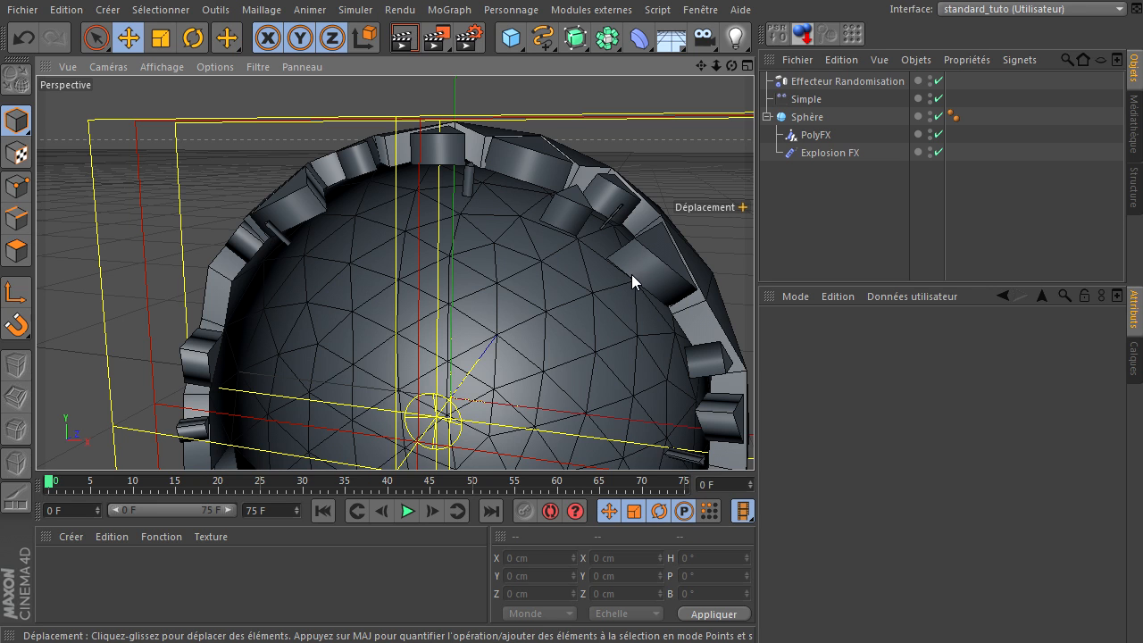
# Step: Set the Explosion FX deformer's fragment thickness to 2 cm
pyautogui.click(833, 153)
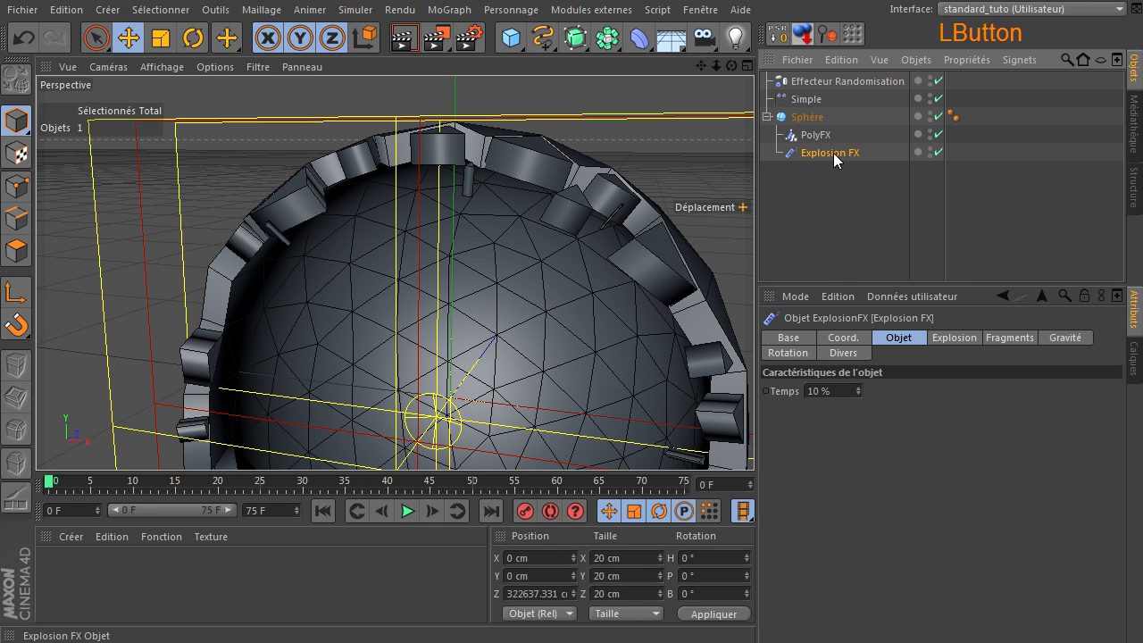
pyautogui.click(1007, 337)
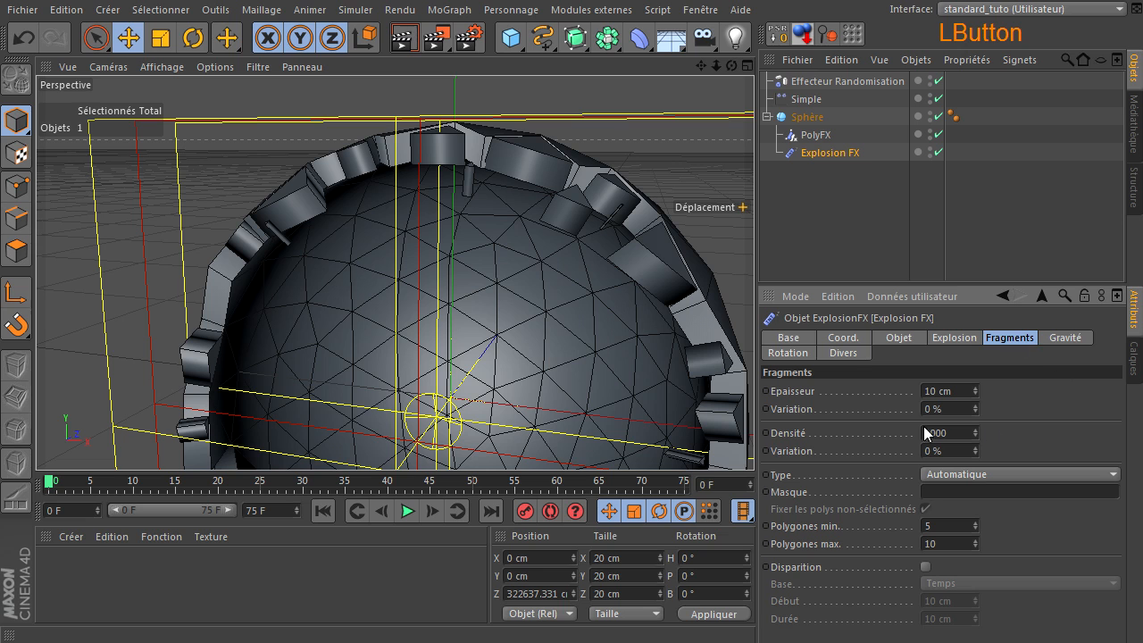
pyautogui.moveTo(962, 387); pyautogui.dragTo(852, 394)
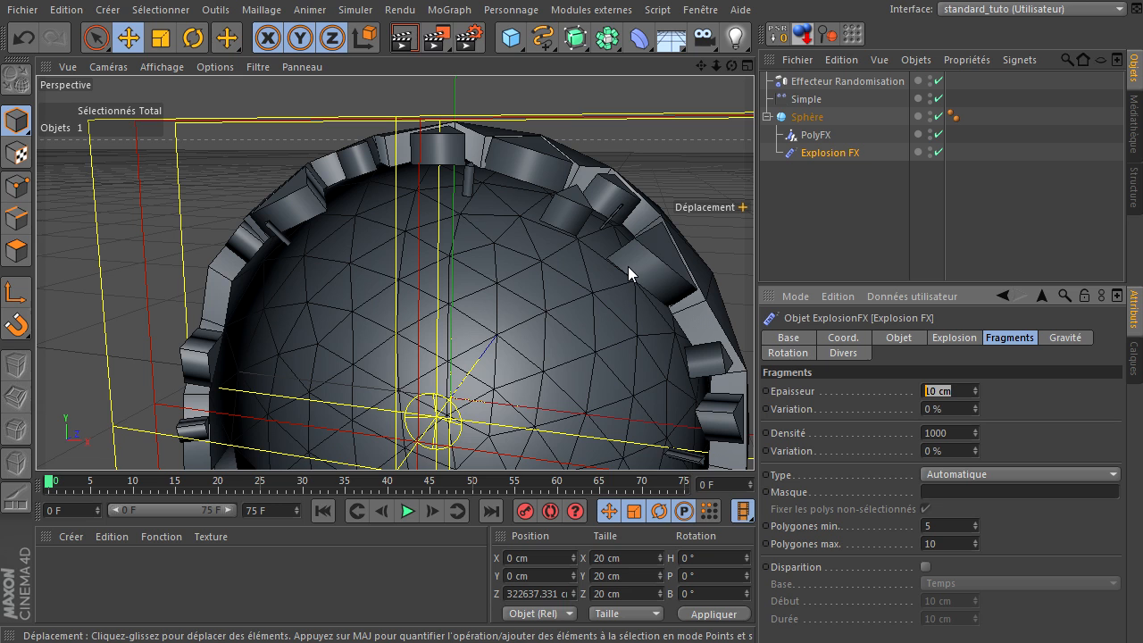
pyautogui.write('2')
pyautogui.press('Return')
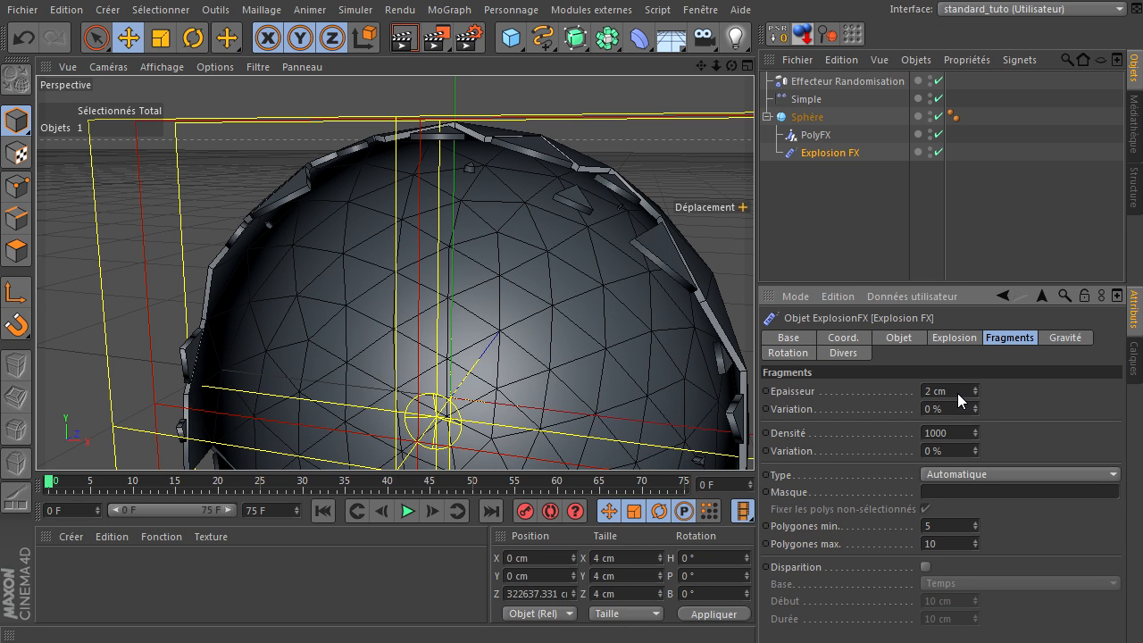
# Step: Try a fragment thickness of 1 cm on Explosion FX and restore it to 2 cm
pyautogui.moveTo(957, 393); pyautogui.dragTo(830, 394)
pyautogui.write('1')
pyautogui.press('Return')
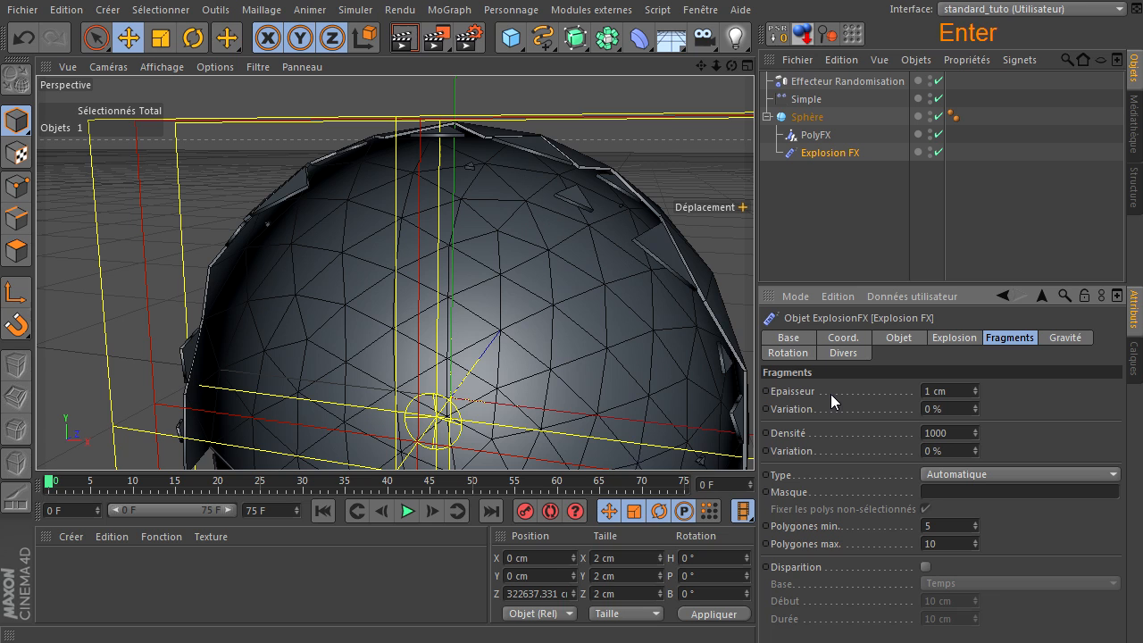
pyautogui.moveTo(929, 391); pyautogui.dragTo(914, 399)
pyautogui.write('2')
pyautogui.press('Return')
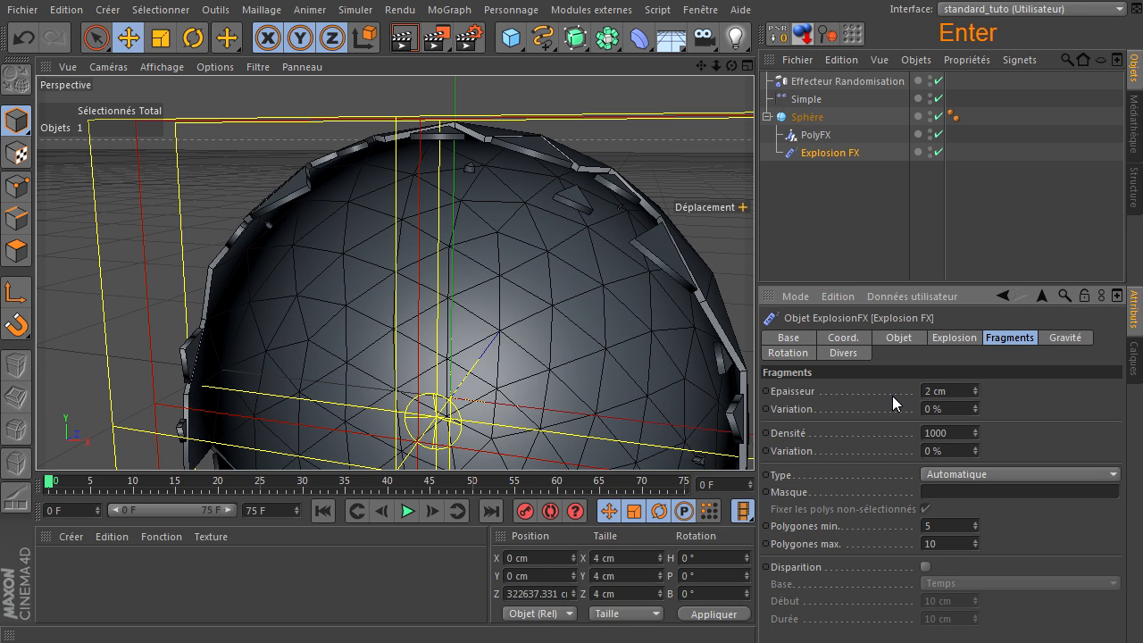
# Step: Move the Simple effector to about -56 cm in Z, with the sphere framed from the side
pyautogui.click(851, 214)
pyautogui.moveTo(716, 66); pyautogui.dragTo(753, 437)
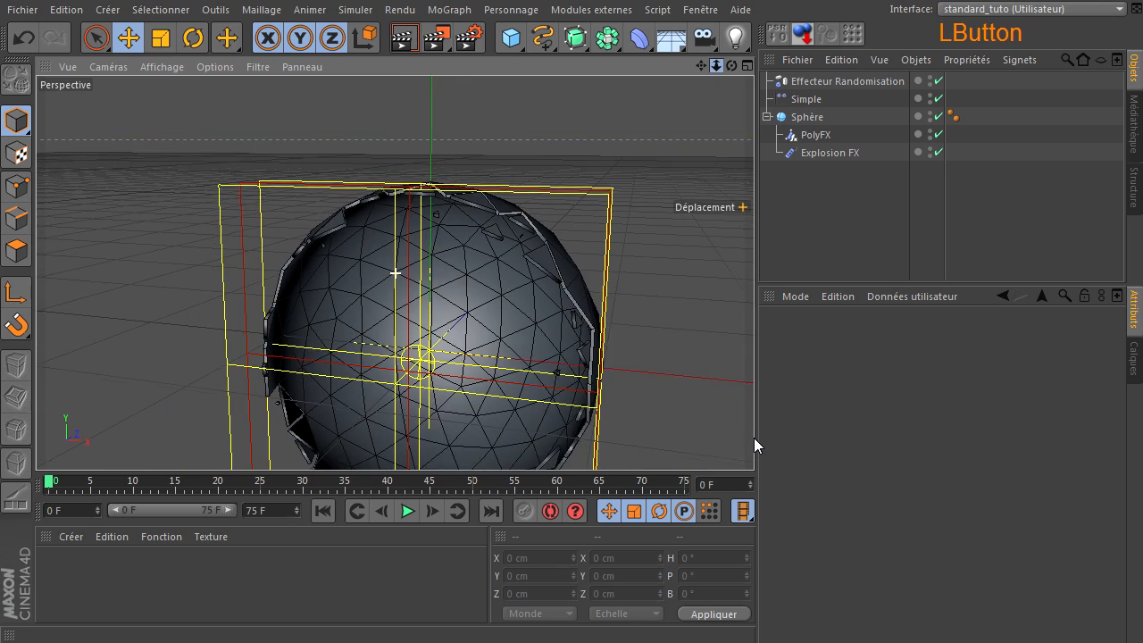
pyautogui.moveTo(730, 66); pyautogui.dragTo(754, 438)
pyautogui.scroll(-2, 359, 339)
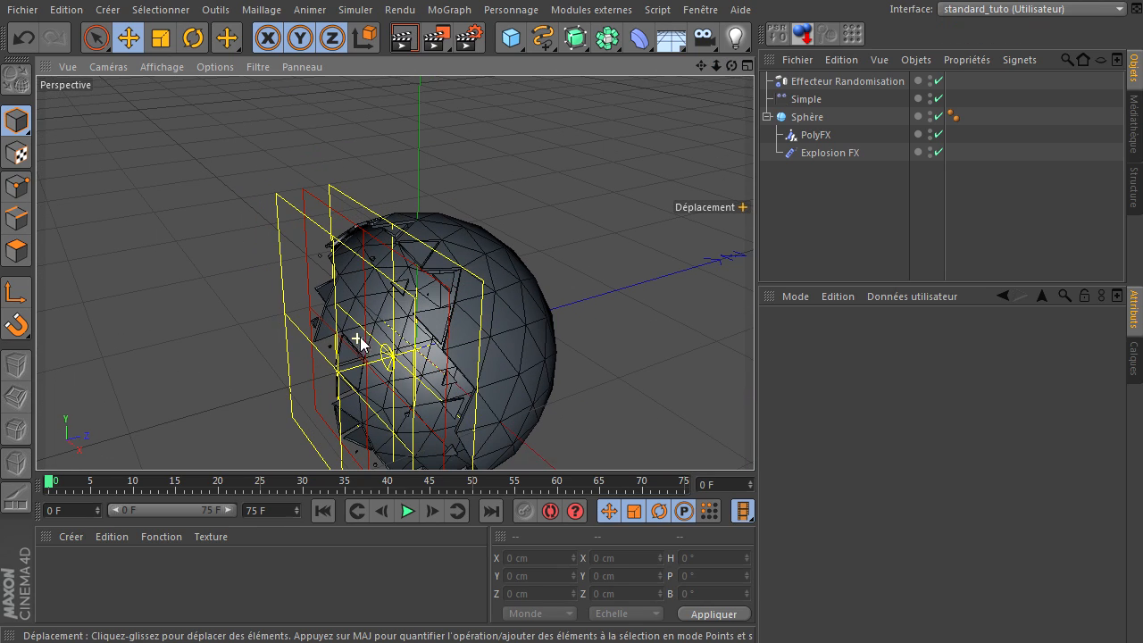
pyautogui.moveTo(698, 66); pyautogui.dragTo(753, 437)
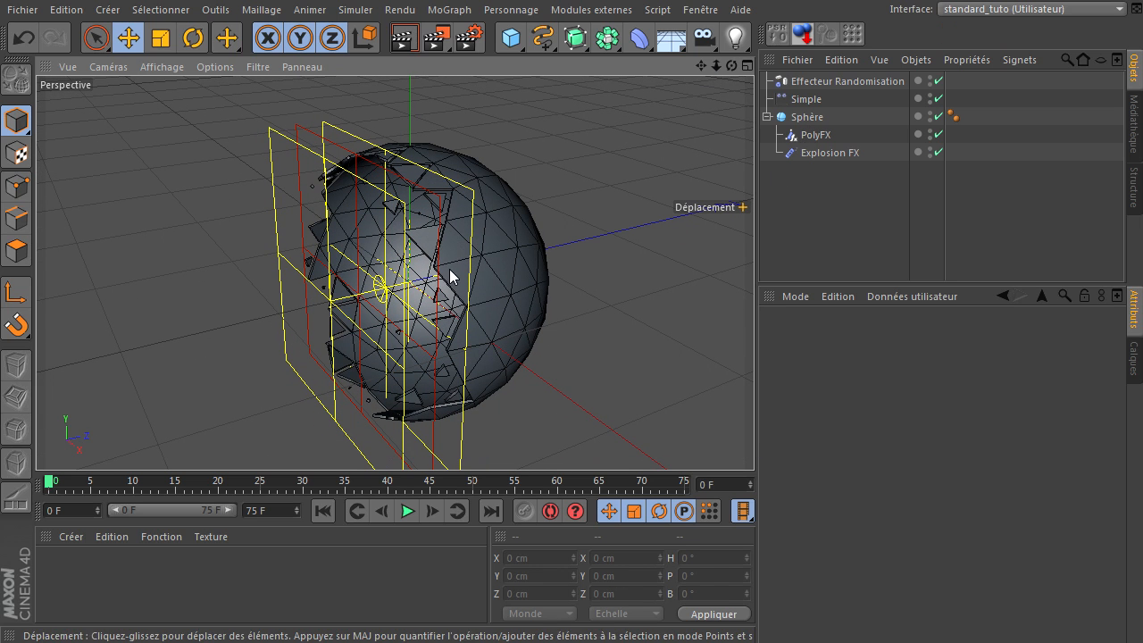
pyautogui.click(797, 104)
pyautogui.moveTo(443, 275); pyautogui.dragTo(410, 282)
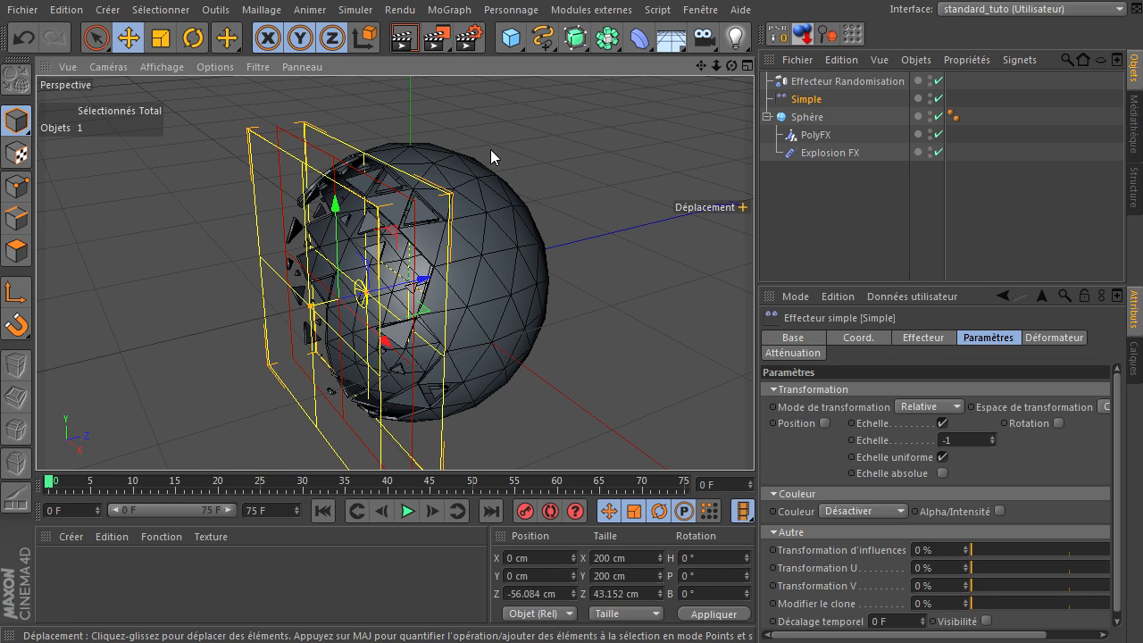
# Step: Change the Simple effector's falloff shape to Sphere and move the effector to about -96 cm in Z
pyautogui.click(810, 101)
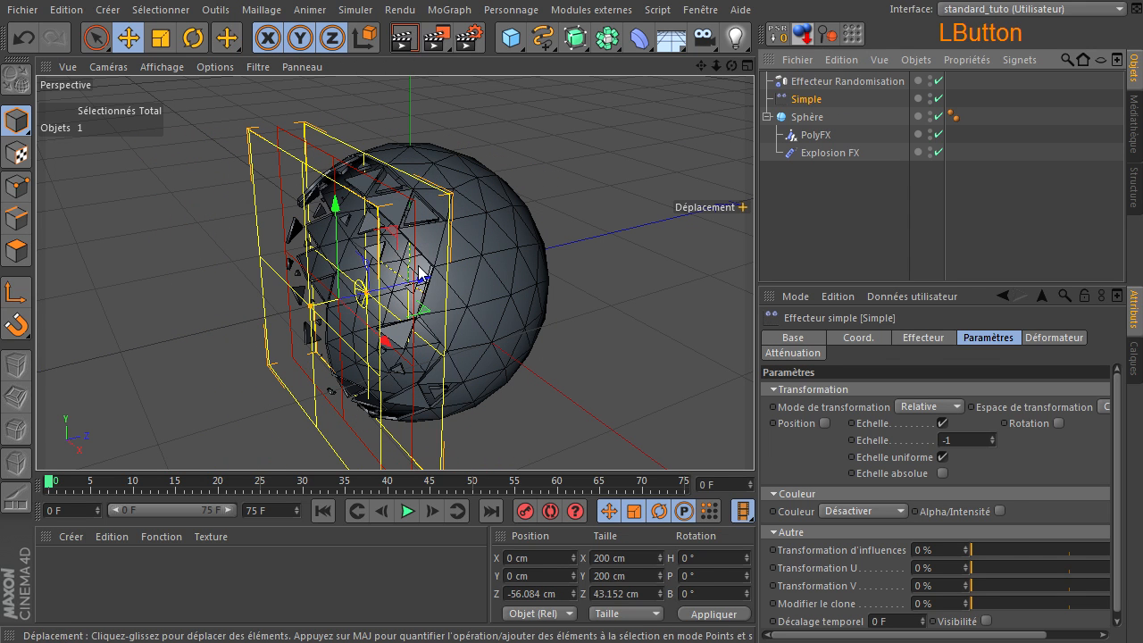
pyautogui.click(795, 352)
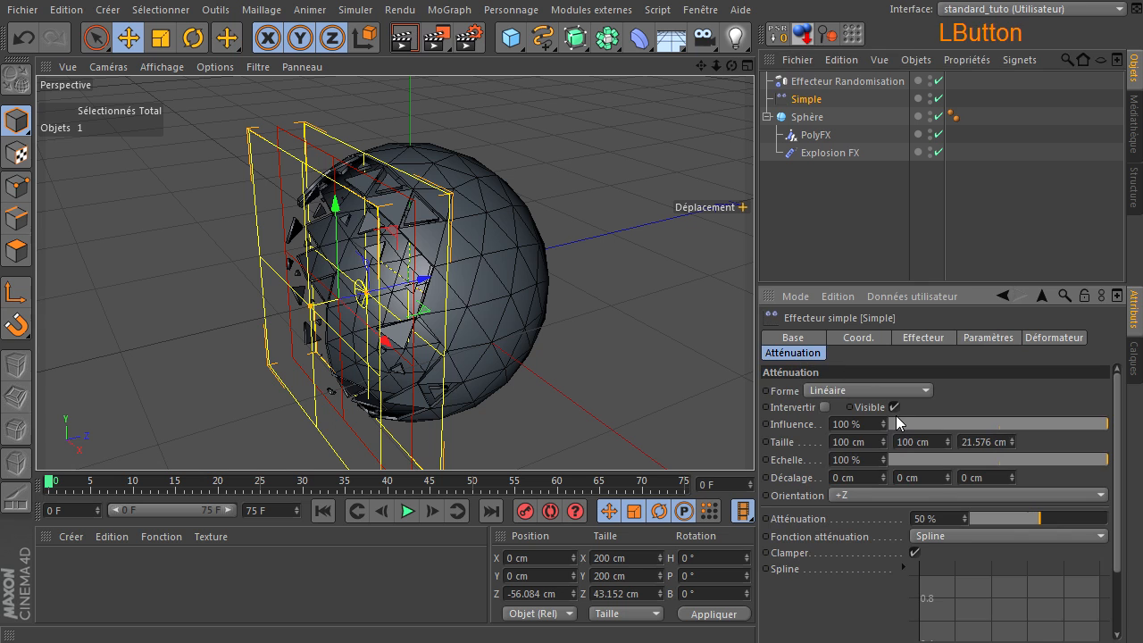
pyautogui.click(903, 390)
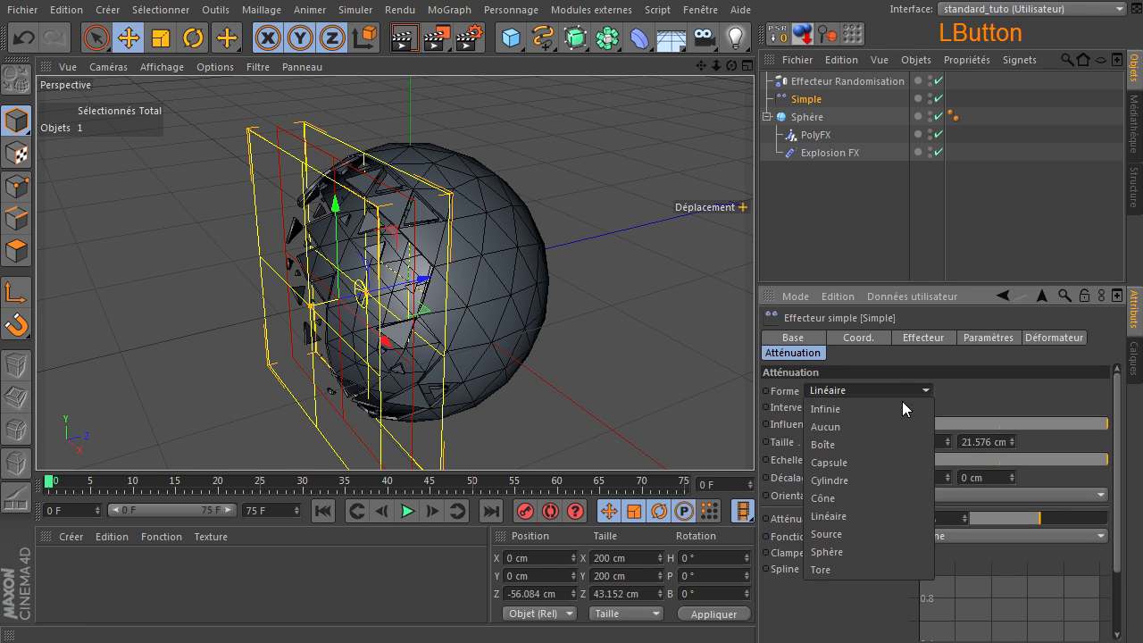
pyautogui.click(878, 550)
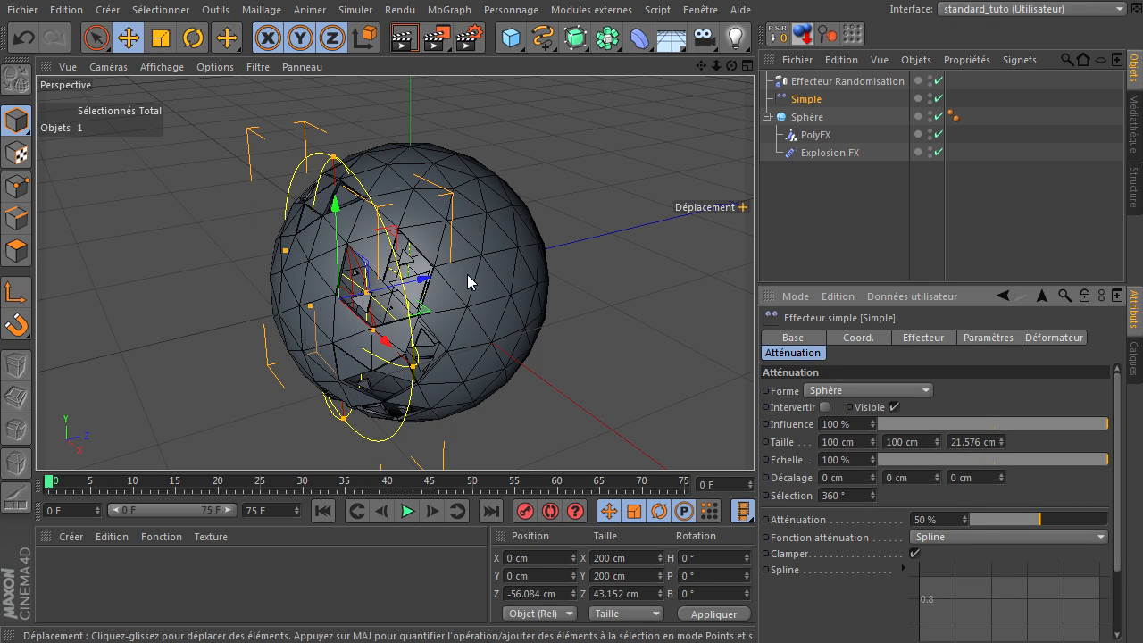
pyautogui.moveTo(421, 286); pyautogui.dragTo(356, 253)
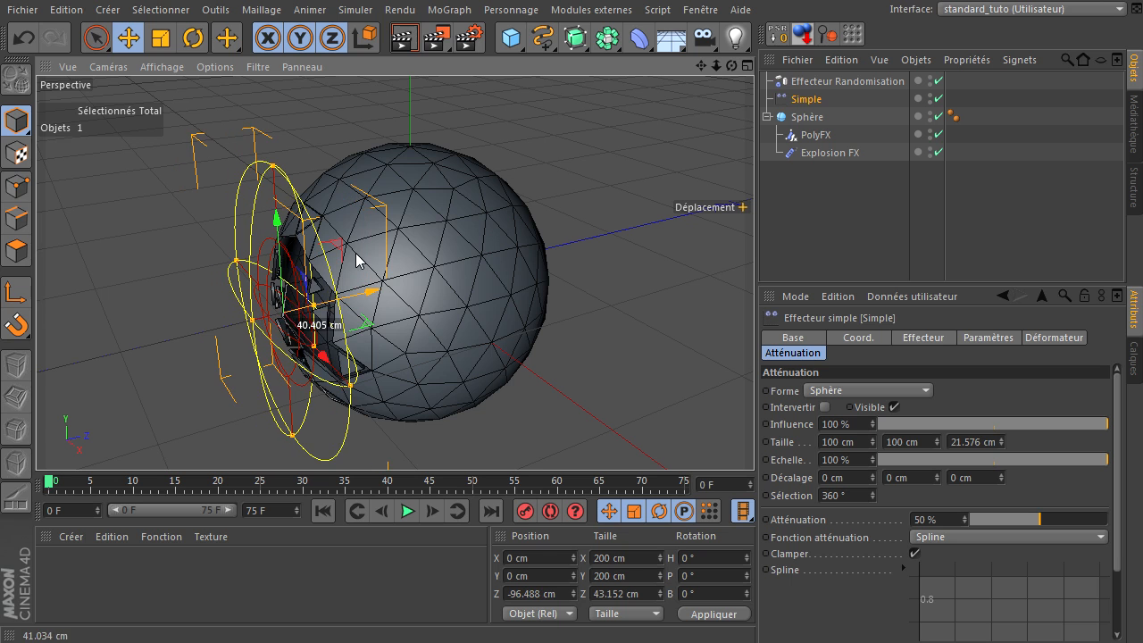
# Step: Invert the Simple effector's spherical falloff and examine the sphere's remaining fragments up close
pyautogui.click(824, 407)
pyautogui.moveTo(732, 66); pyautogui.dragTo(752, 432)
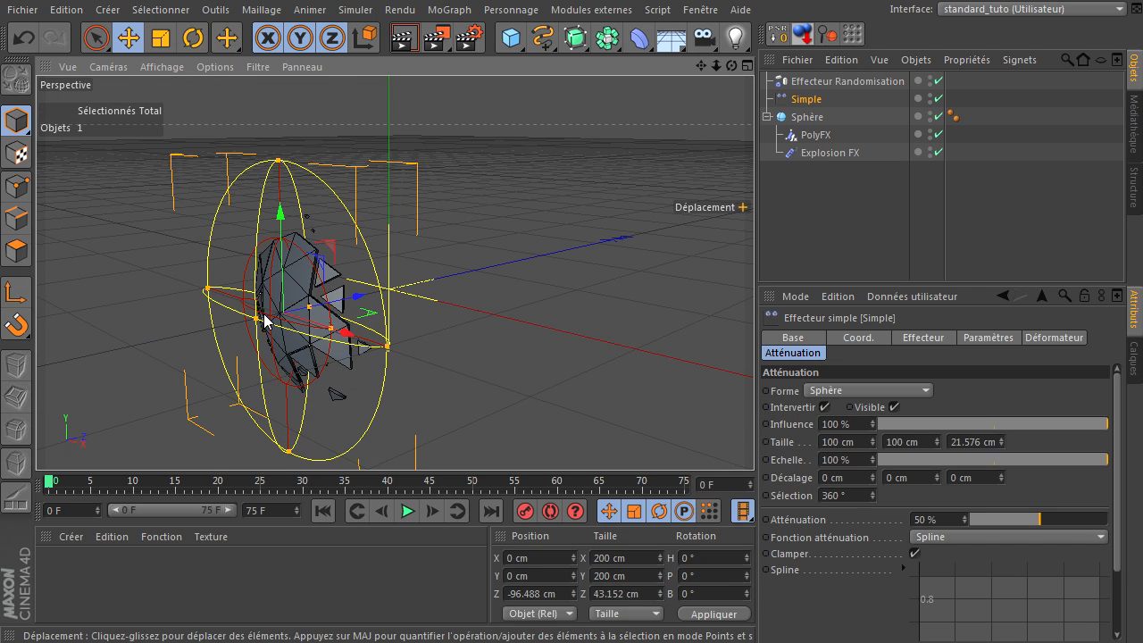
pyautogui.scroll(4, 264, 321)
pyautogui.moveTo(700, 66); pyautogui.dragTo(759, 437)
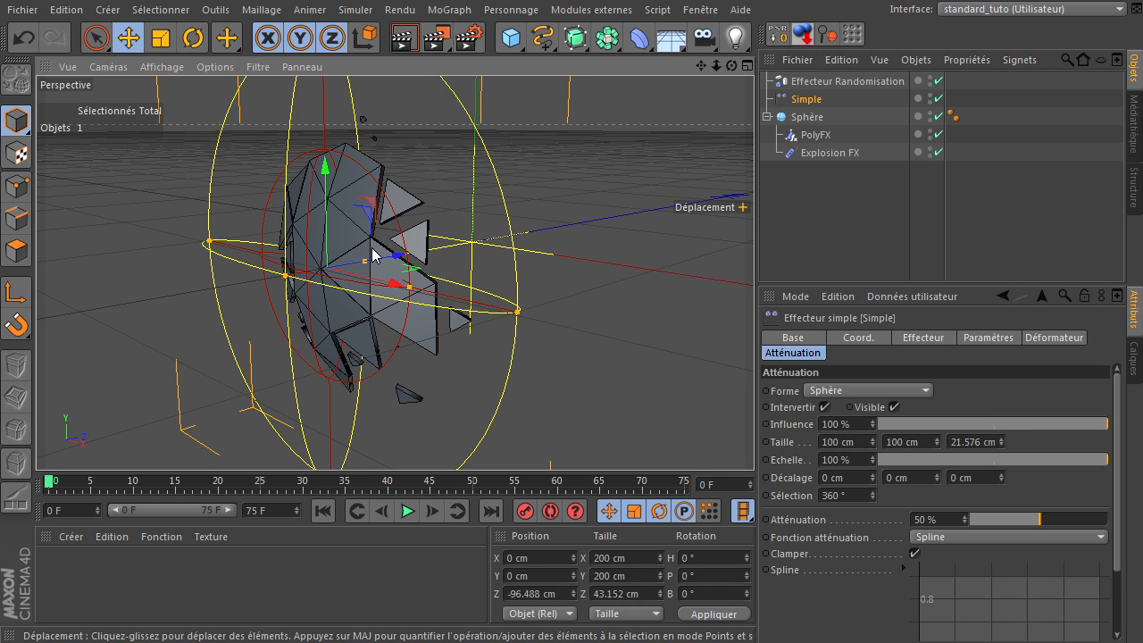
# Step: Extend the spherical falloff's Z size to about 69 cm and move the Simple effector to about -79 cm in Z
pyautogui.moveTo(395, 257)
pyautogui.mouseDown()
pyautogui.moveTo(241, 287)
pyautogui.moveTo(406, 250)
pyautogui.moveTo(392, 245)
pyautogui.mouseUp()
pyautogui.scroll(-5, 376, 320)
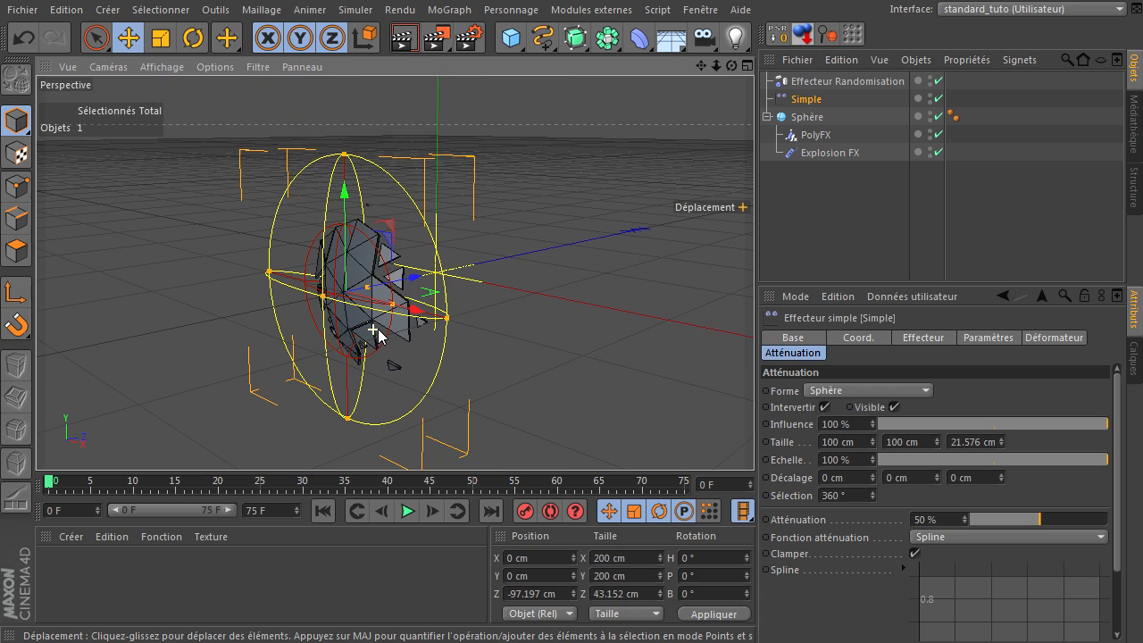
pyautogui.moveTo(732, 65)
pyautogui.mouseDown()
pyautogui.moveTo(678, 68)
pyautogui.moveTo(730, 72)
pyautogui.mouseUp()
pyautogui.moveTo(412, 279); pyautogui.dragTo(270, 317)
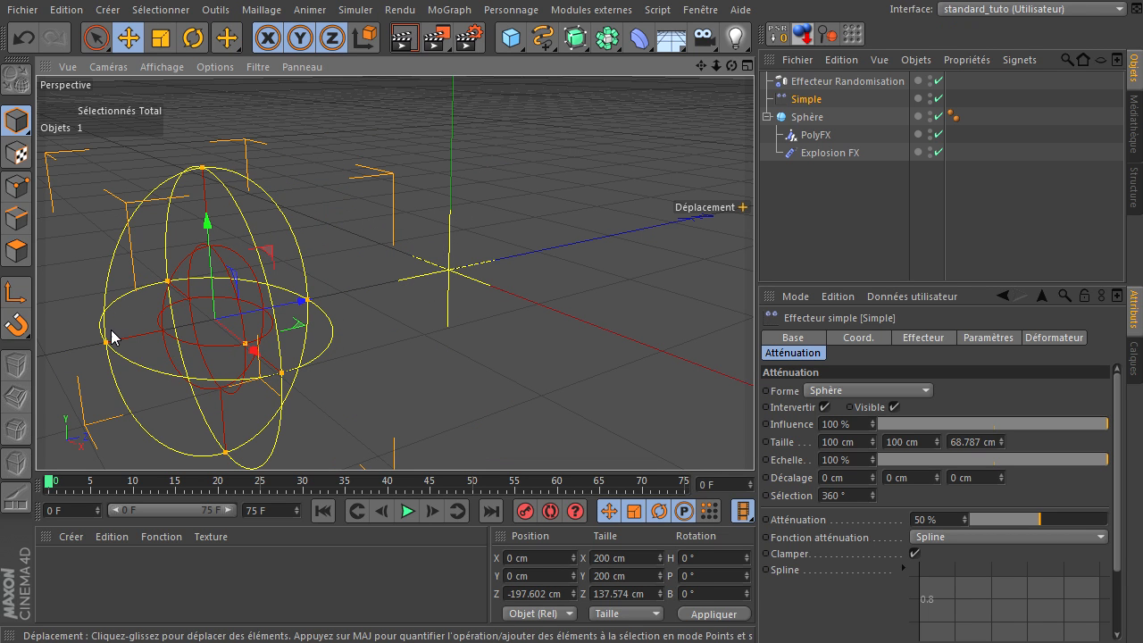
pyautogui.moveTo(288, 309); pyautogui.dragTo(426, 276)
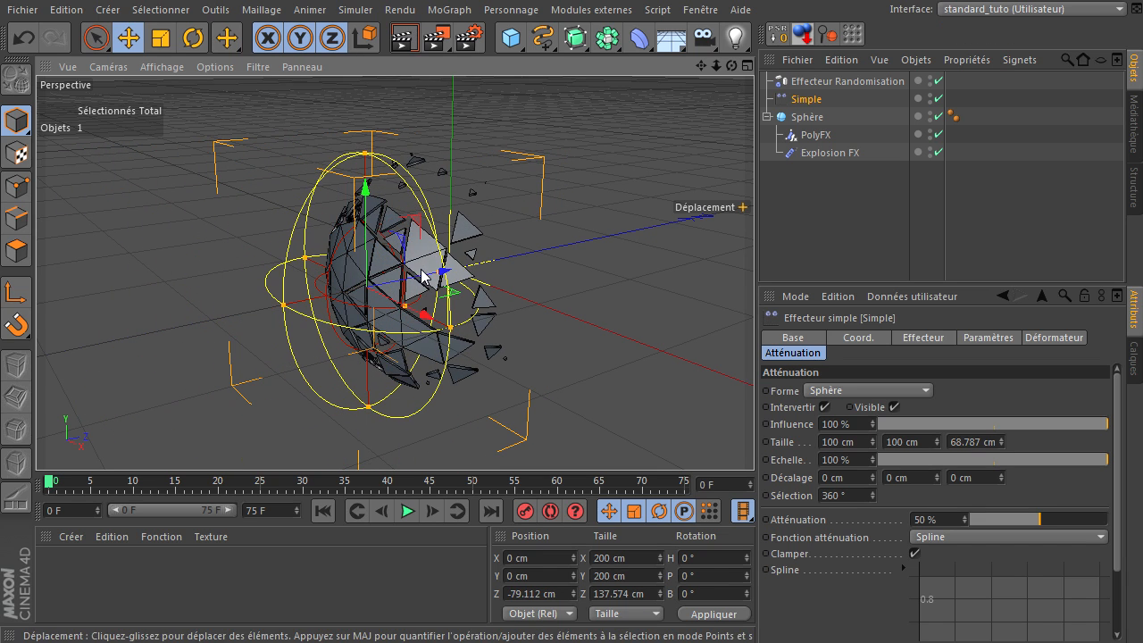
# Step: Render the view to preview the fragments and disable the Random effector
pyautogui.click(406, 43)
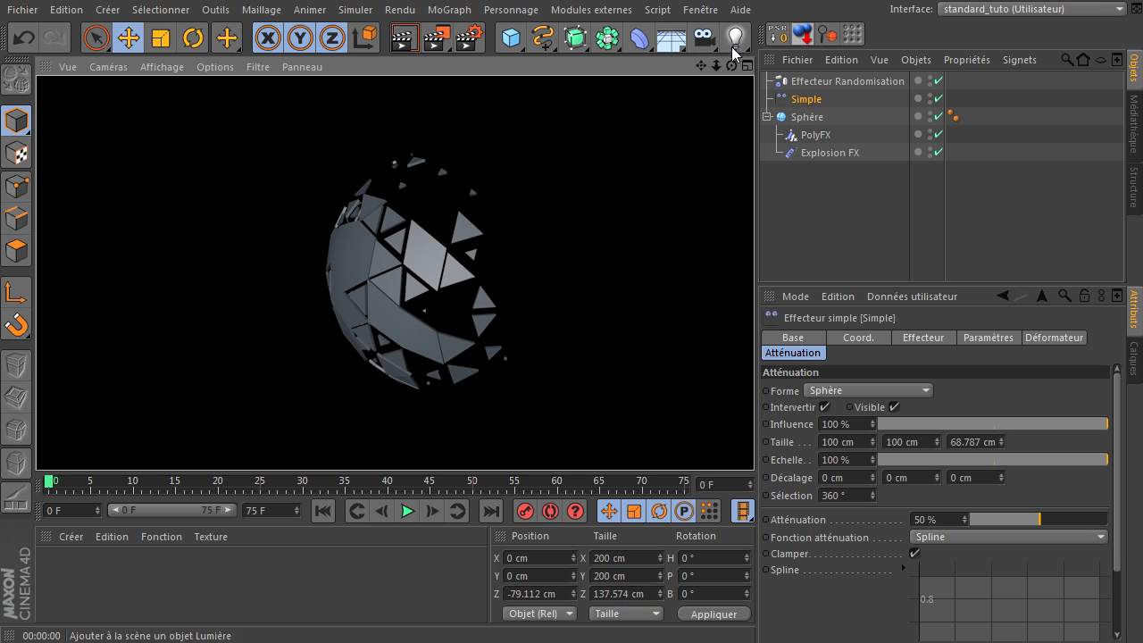
pyautogui.moveTo(732, 66); pyautogui.dragTo(593, 190)
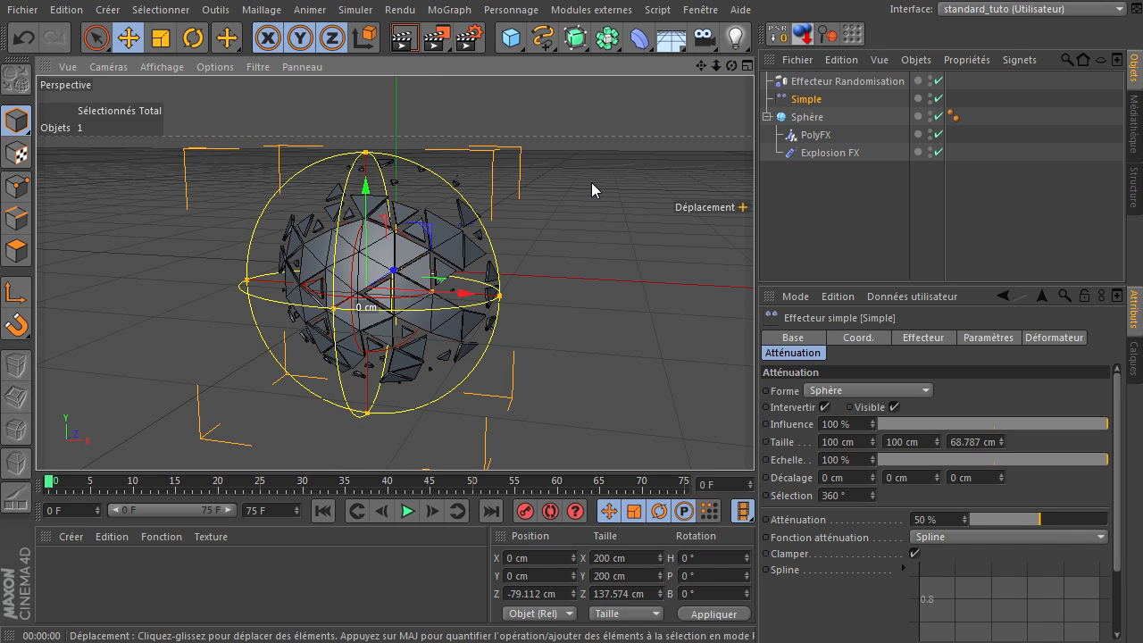
pyautogui.click(938, 80)
pyautogui.moveTo(731, 65)
pyautogui.mouseDown()
pyautogui.moveTo(755, 444)
pyautogui.moveTo(731, 68)
pyautogui.mouseUp()
# Step: Reduce the Simple effector's falloff Z size to about 54 cm and move the effector to about 10 cm in Y and -202 cm in Z
pyautogui.moveTo(444, 274)
pyautogui.mouseDown()
pyautogui.moveTo(331, 306)
pyautogui.moveTo(444, 265)
pyautogui.mouseUp()
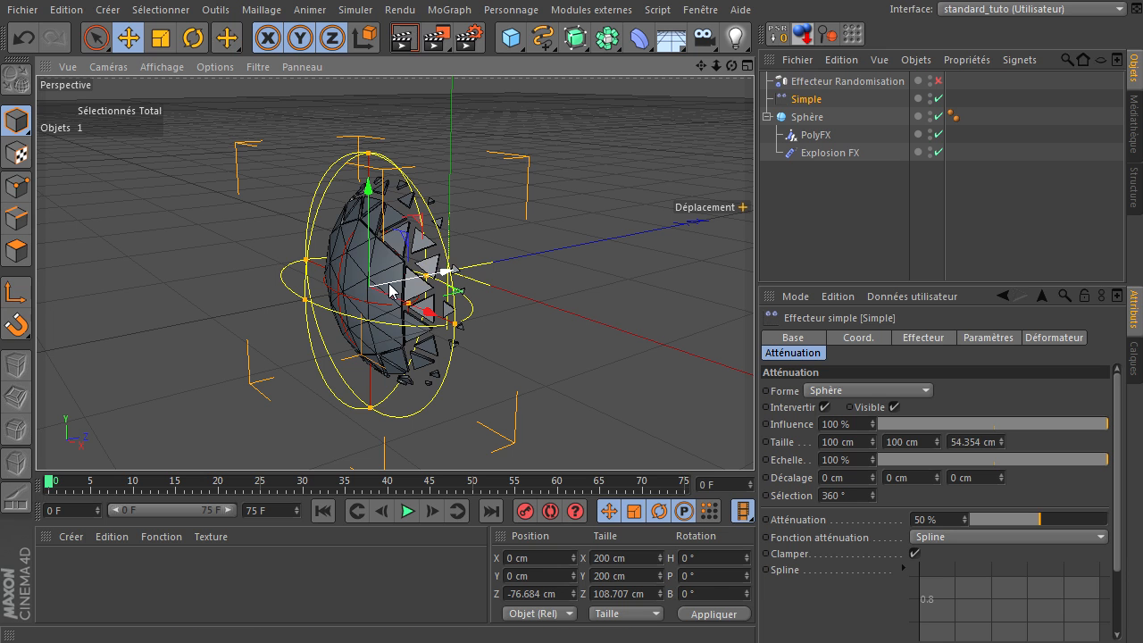
pyautogui.moveTo(354, 210); pyautogui.dragTo(421, 193)
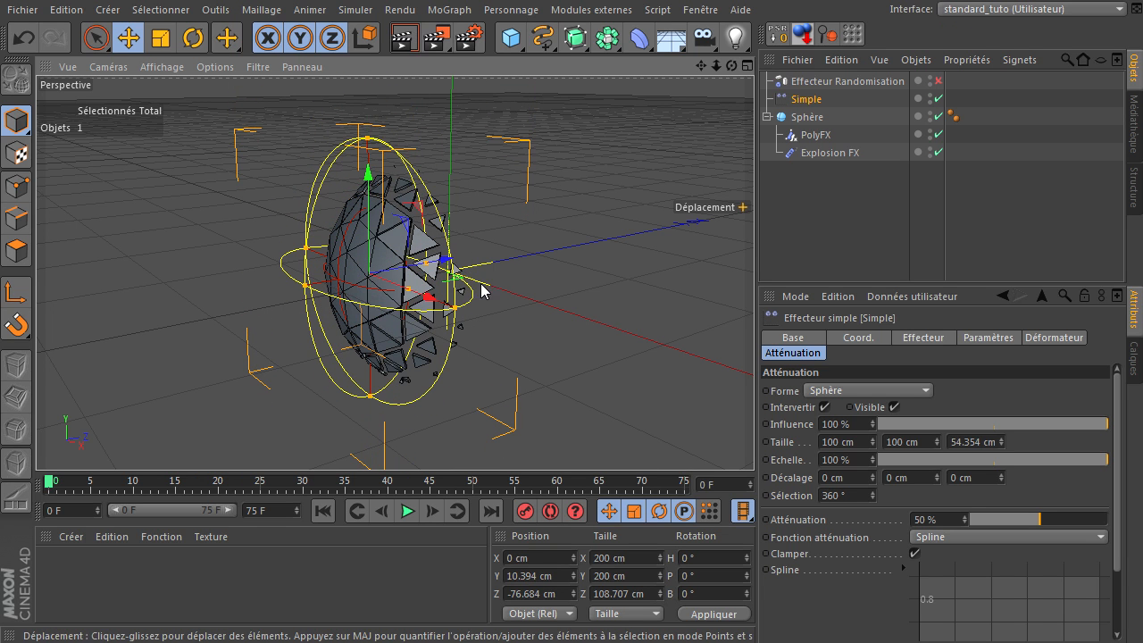
pyautogui.moveTo(451, 262); pyautogui.dragTo(297, 283)
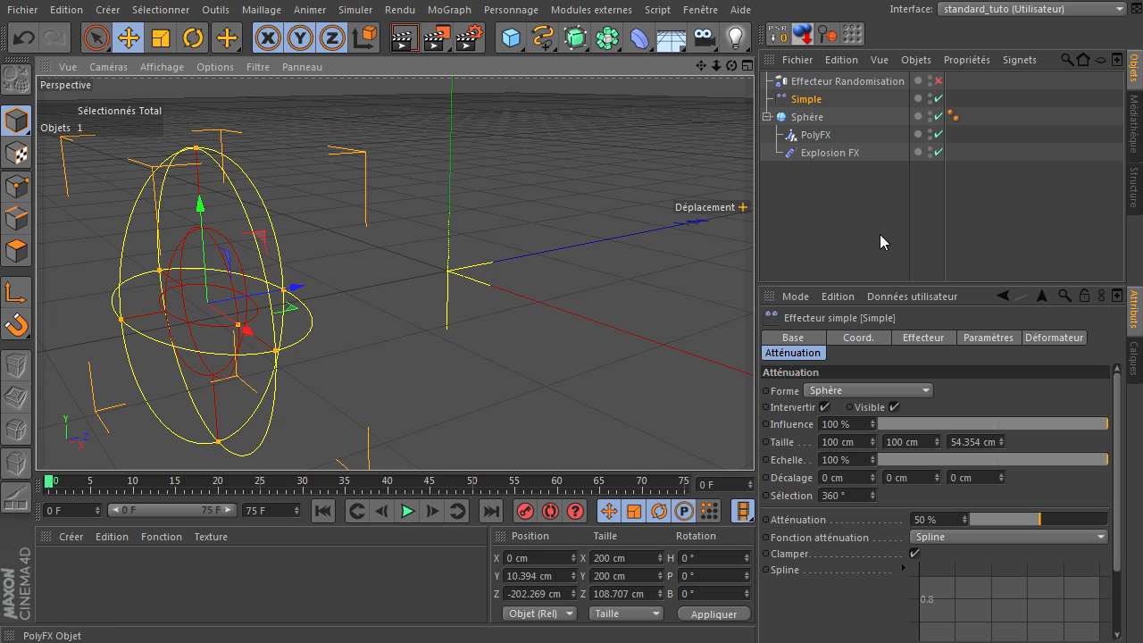
# Step: Set the Simple effector's falloff shape to Linear and turn off its inversion
pyautogui.click(849, 389)
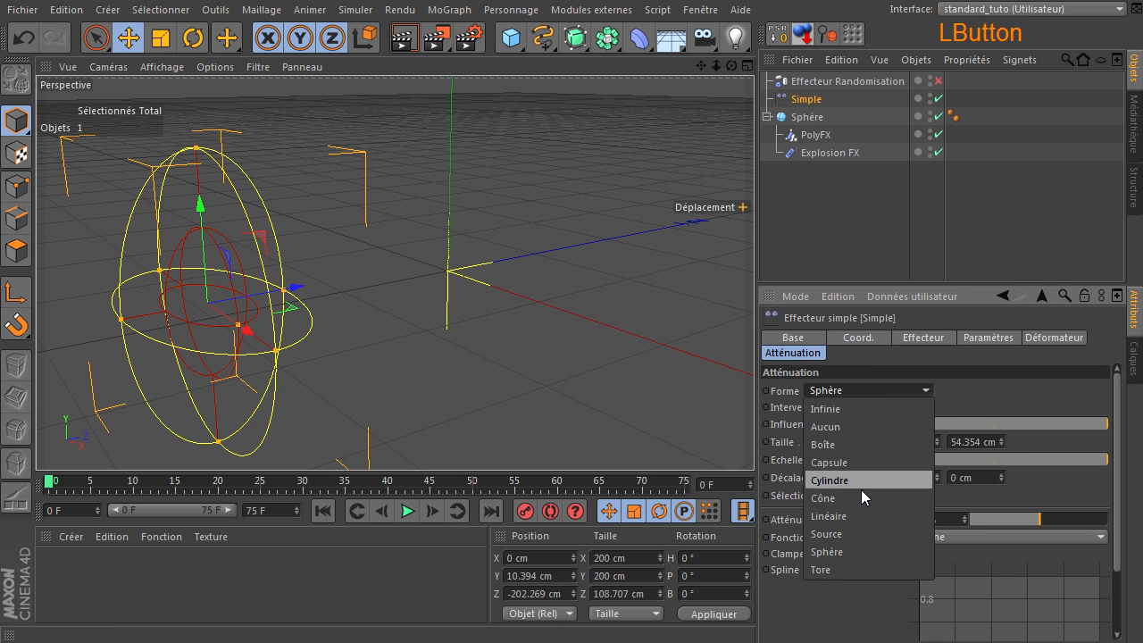
pyautogui.click(853, 515)
pyautogui.moveTo(287, 297); pyautogui.dragTo(351, 244)
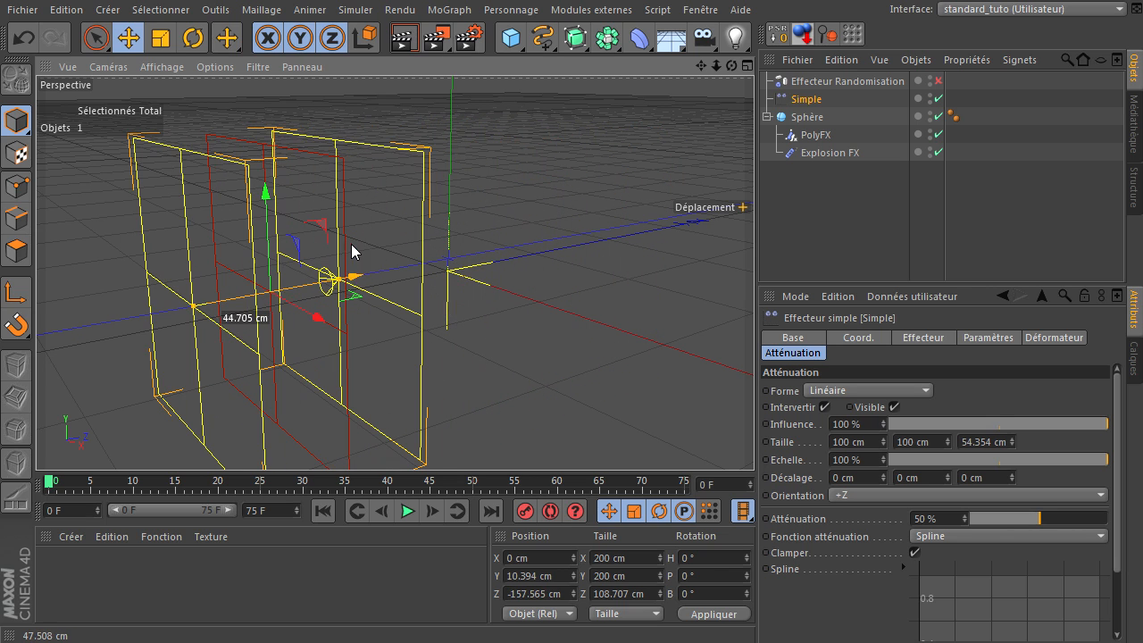
pyautogui.click(823, 406)
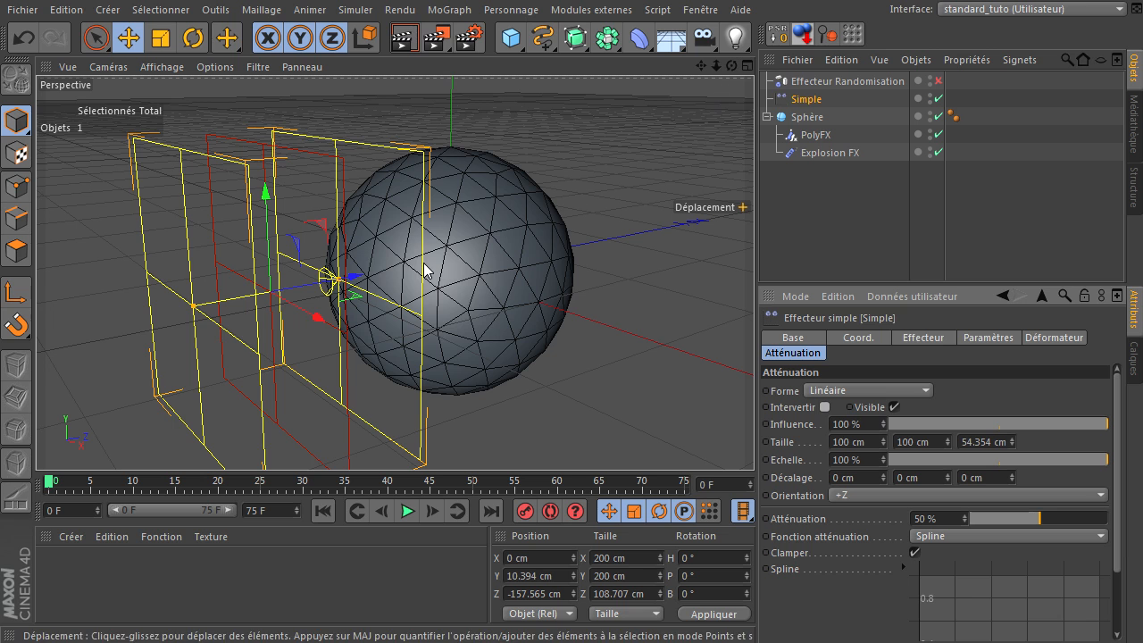
# Step: Move the Simple effector to about -94 cm in Z and examine the shrinking polygons up close
pyautogui.moveTo(350, 277); pyautogui.dragTo(427, 268)
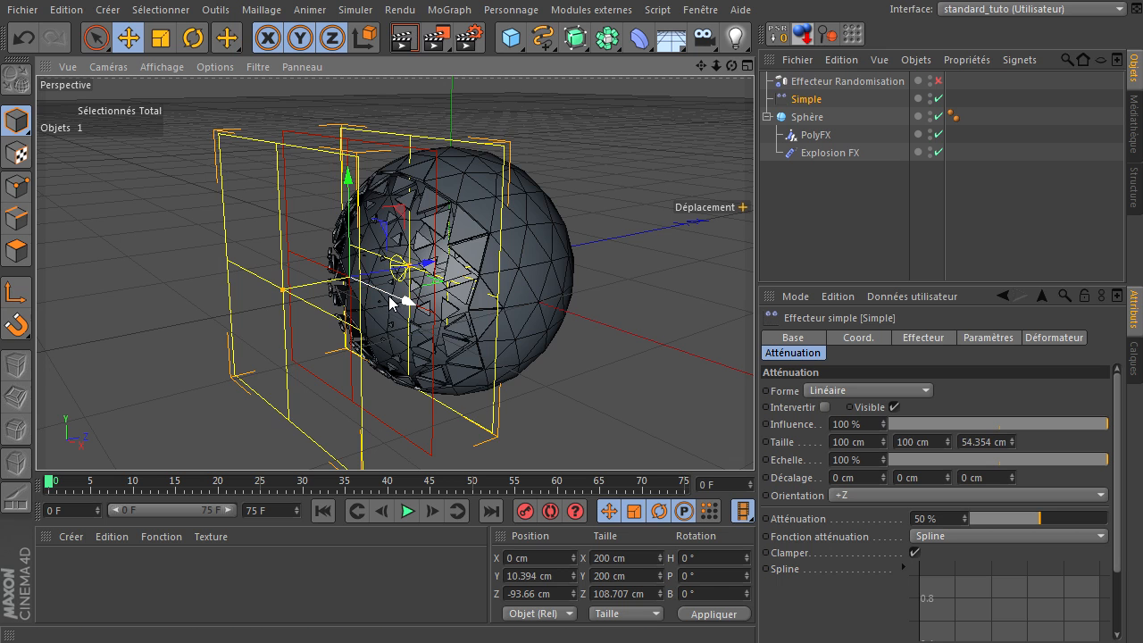
pyautogui.scroll(4, 390, 299)
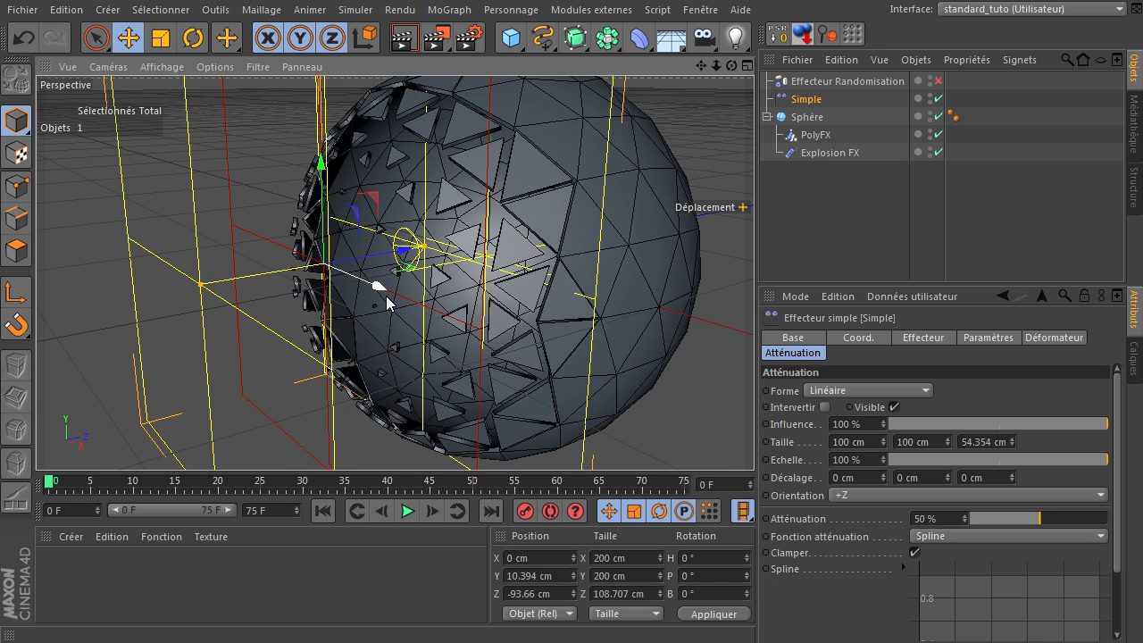
pyautogui.scroll(-4, 389, 300)
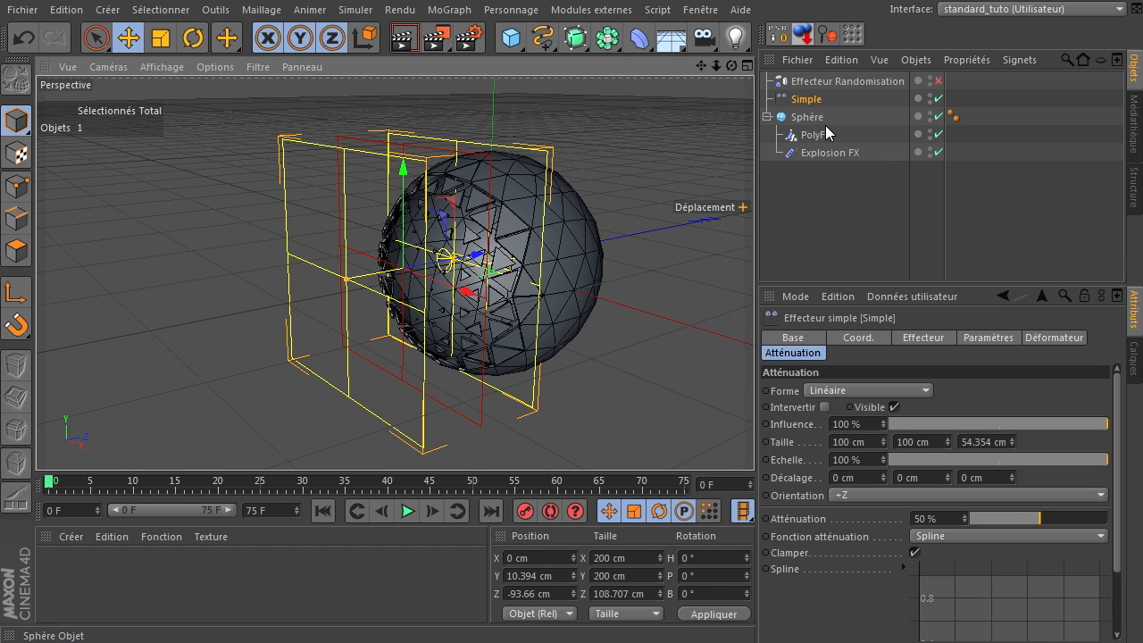
# Step: Add a star spline and move it to about -584 cm in Z, away from the sphere
pyautogui.scroll(-3, 604, 247)
pyautogui.moveTo(542, 35); pyautogui.dragTo(910, 156)
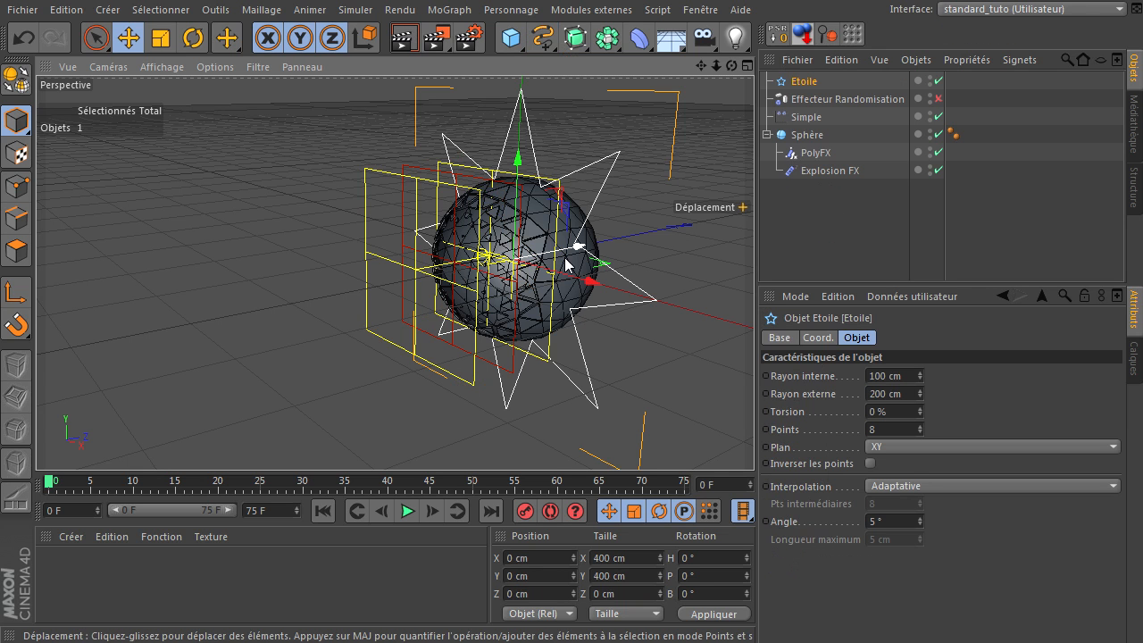
pyautogui.moveTo(601, 252); pyautogui.dragTo(37, 256)
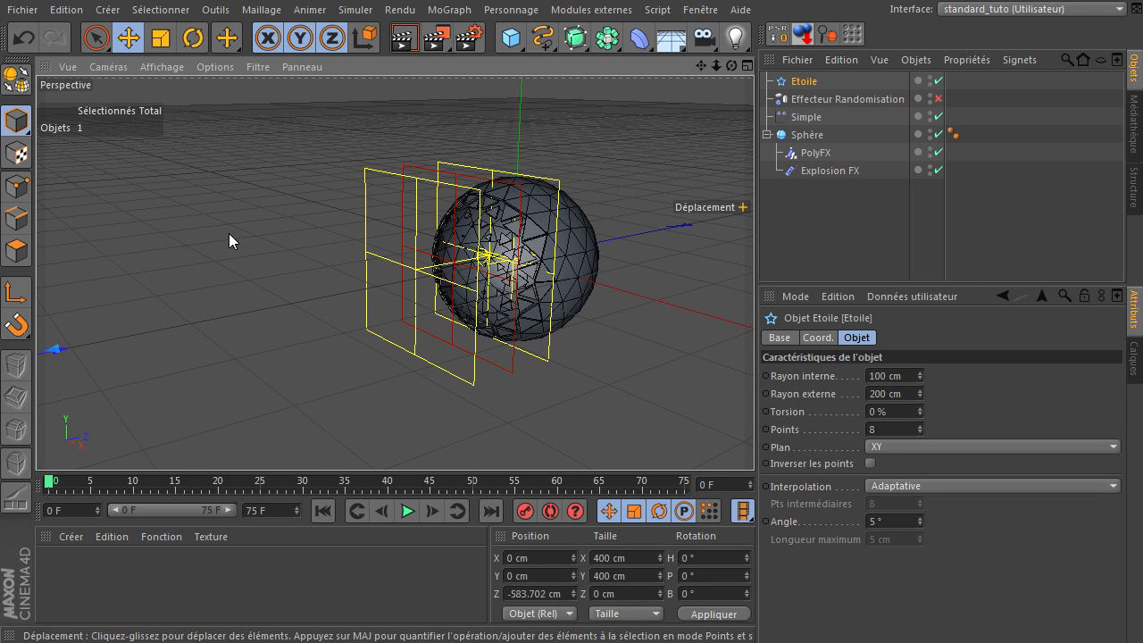
# Step: Add a Spline effector to the sphere's PolyFX and assign the Etoile star as its spline
pyautogui.click(814, 152)
pyautogui.click(463, 10)
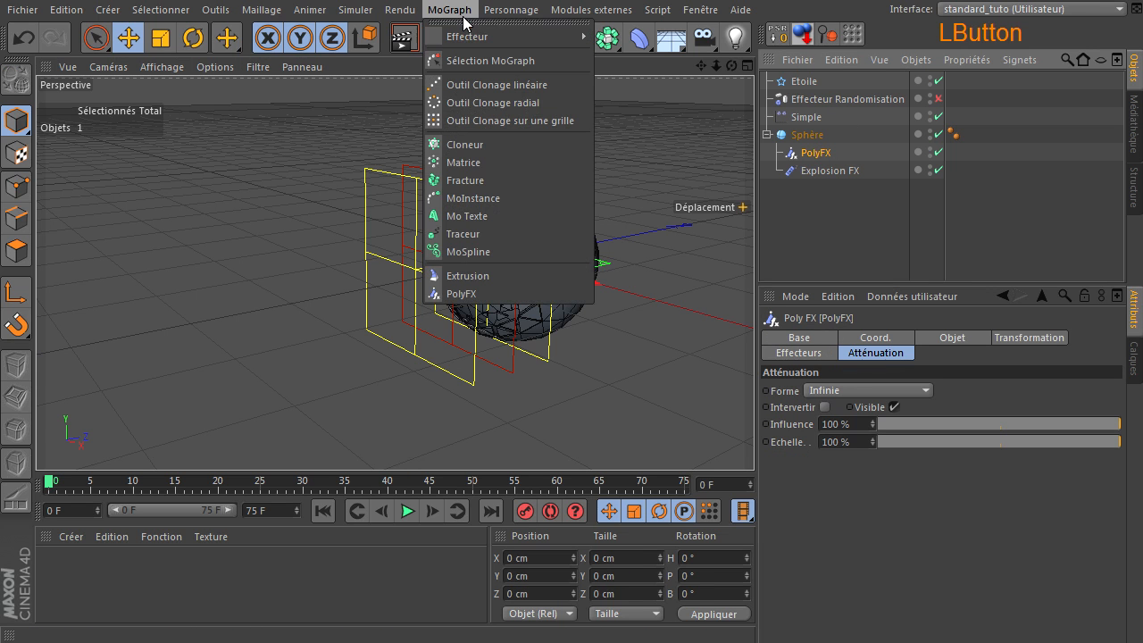
pyautogui.moveTo(470, 30)
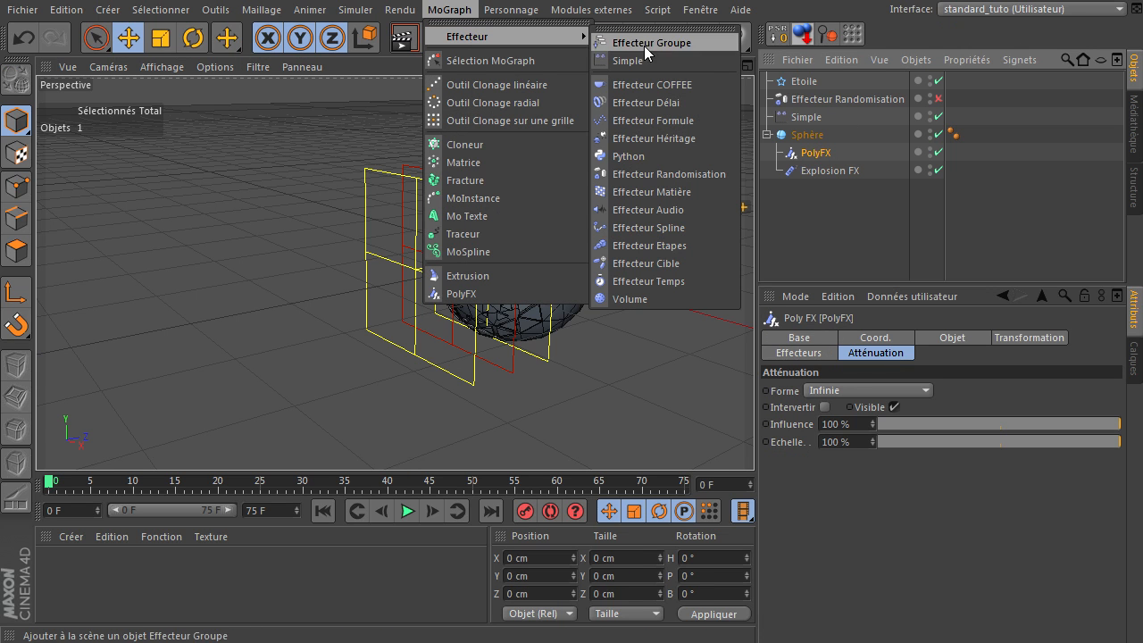
pyautogui.click(670, 226)
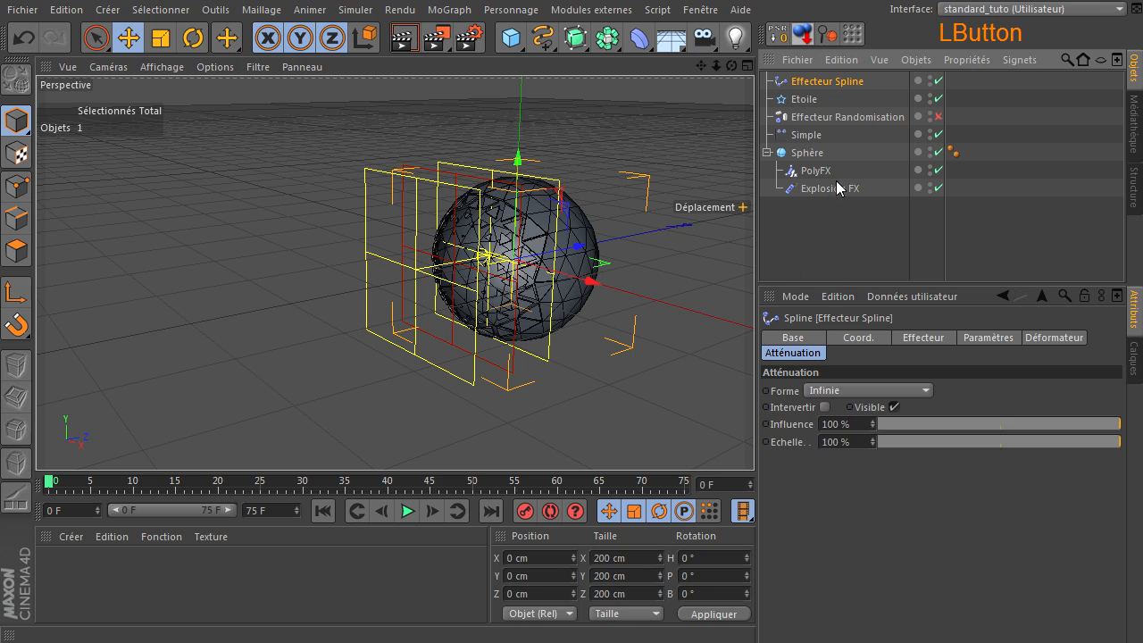
pyautogui.click(948, 340)
pyautogui.moveTo(803, 99); pyautogui.dragTo(928, 335)
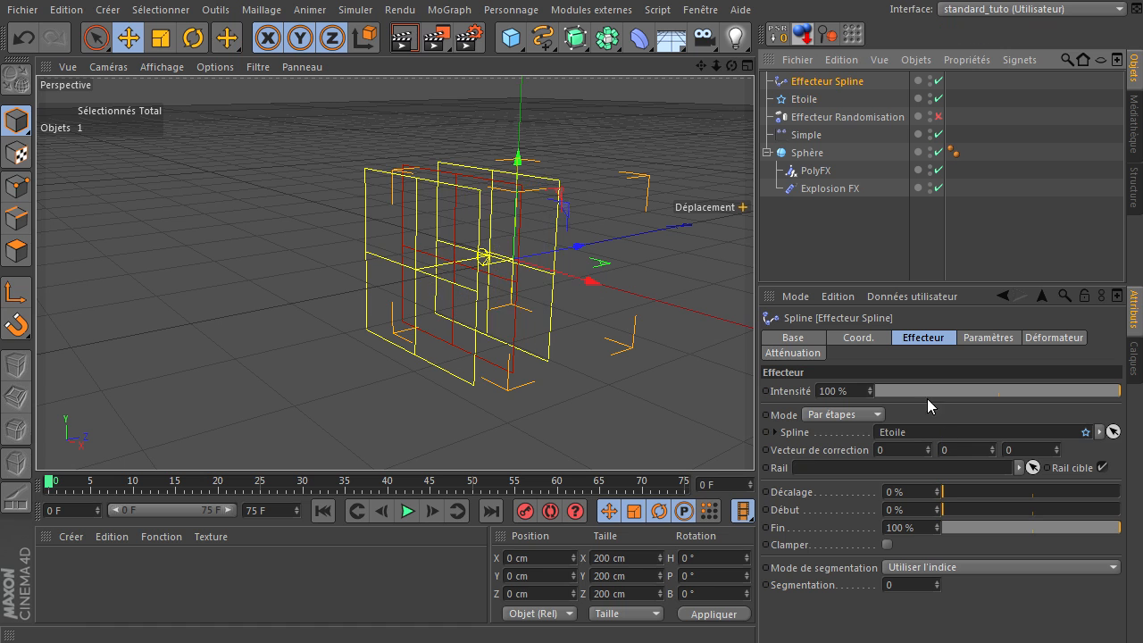
pyautogui.scroll(-6, 554, 293)
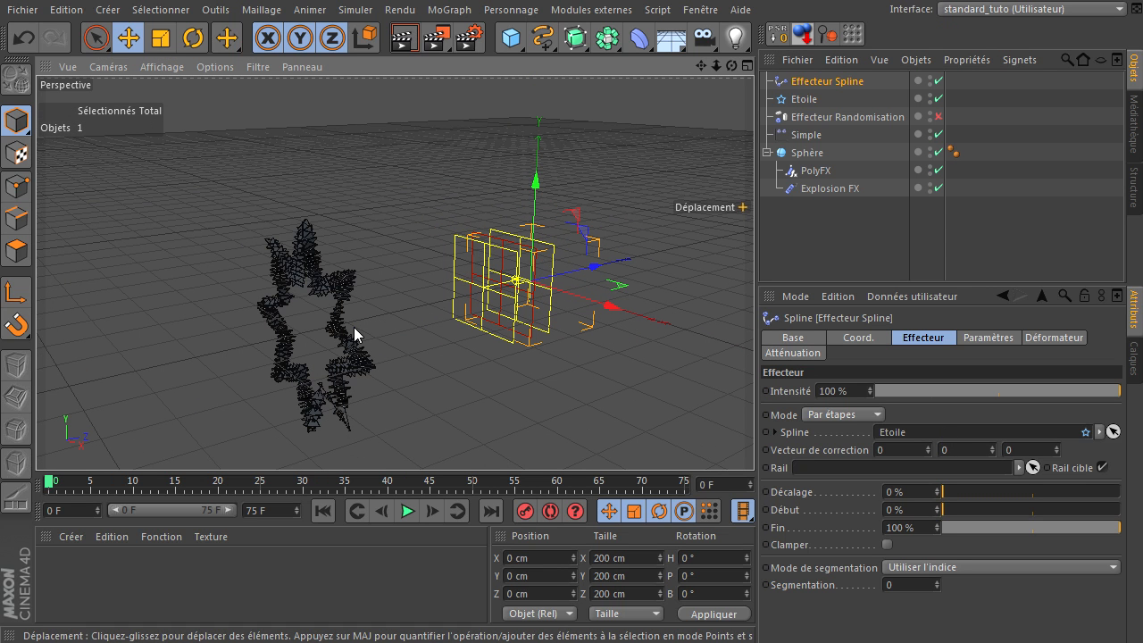
# Step: Disable the Simple effector and set the Spline effector's falloff shape to Linear
pyautogui.click(831, 81)
pyautogui.click(830, 81)
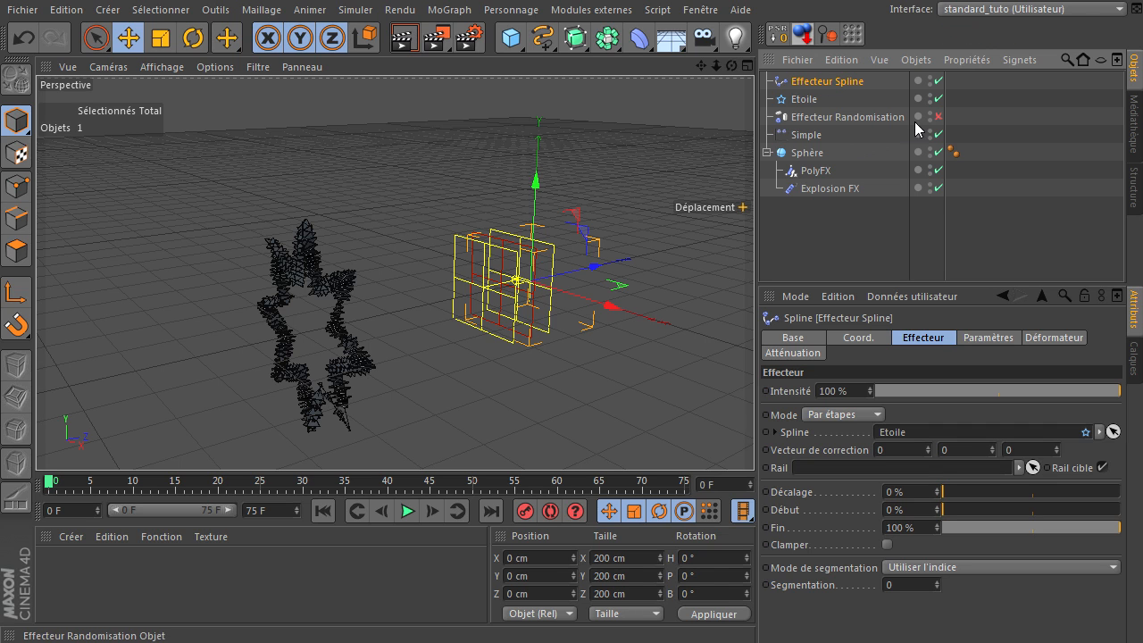
pyautogui.click(937, 134)
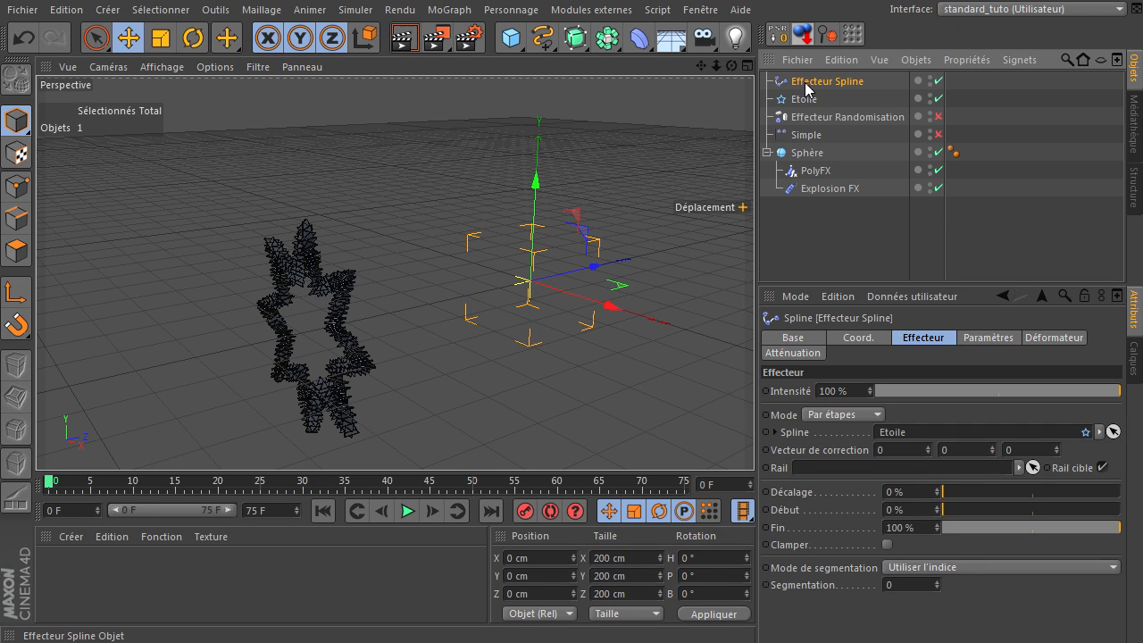
pyautogui.click(818, 356)
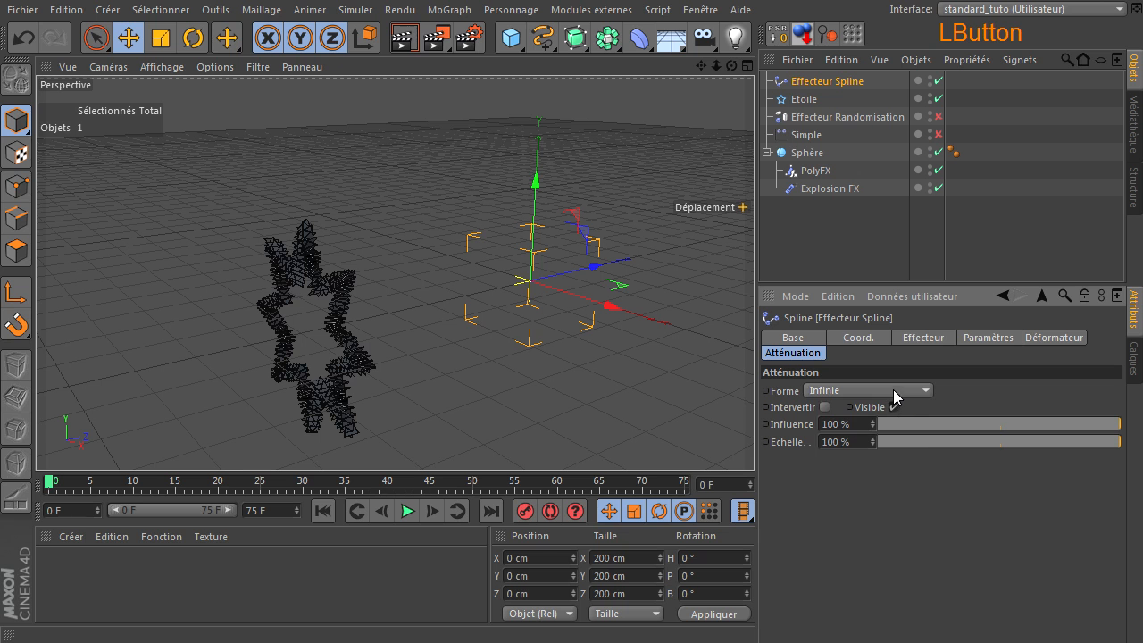
pyautogui.click(892, 390)
pyautogui.click(889, 514)
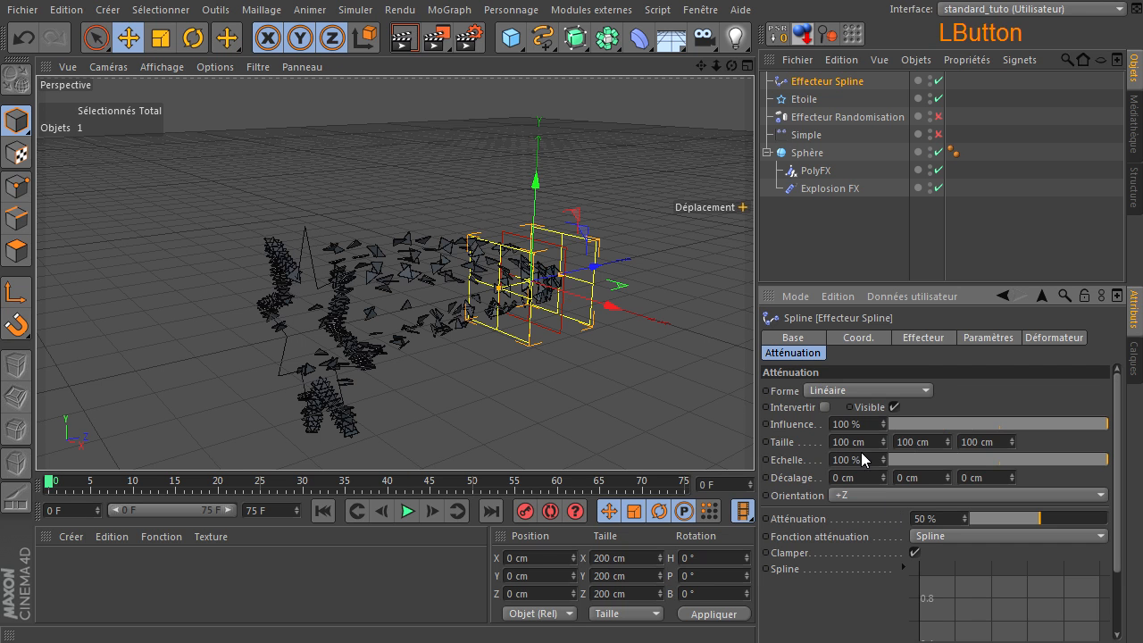
# Step: Move the Spline effector to about -94 cm in Z and re-enable the Simple effector
pyautogui.moveTo(590, 272); pyautogui.dragTo(533, 296)
pyautogui.scroll(4, 523, 316)
pyautogui.scroll(5, 523, 316)
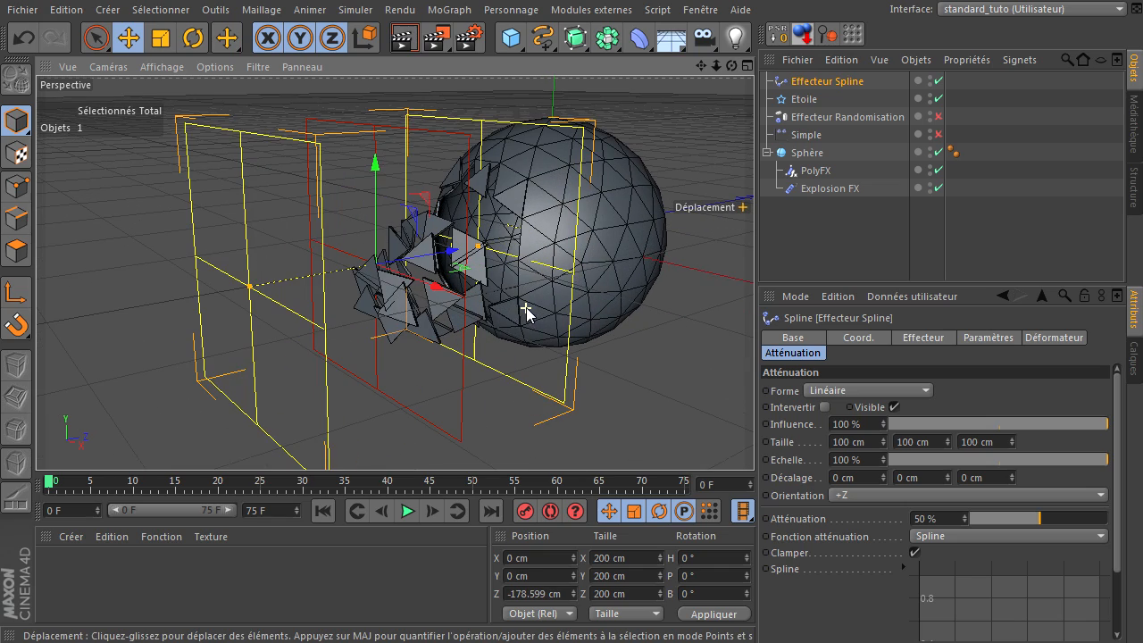
pyautogui.scroll(2, 532, 308)
pyautogui.moveTo(434, 250); pyautogui.dragTo(527, 237)
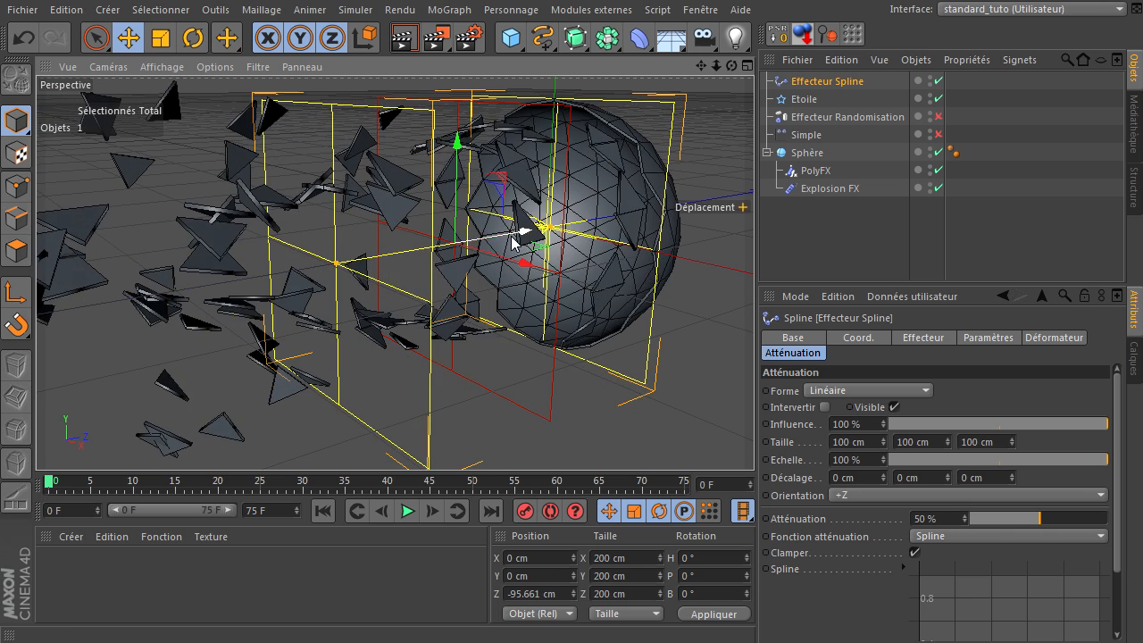
pyautogui.scroll(-6, 425, 295)
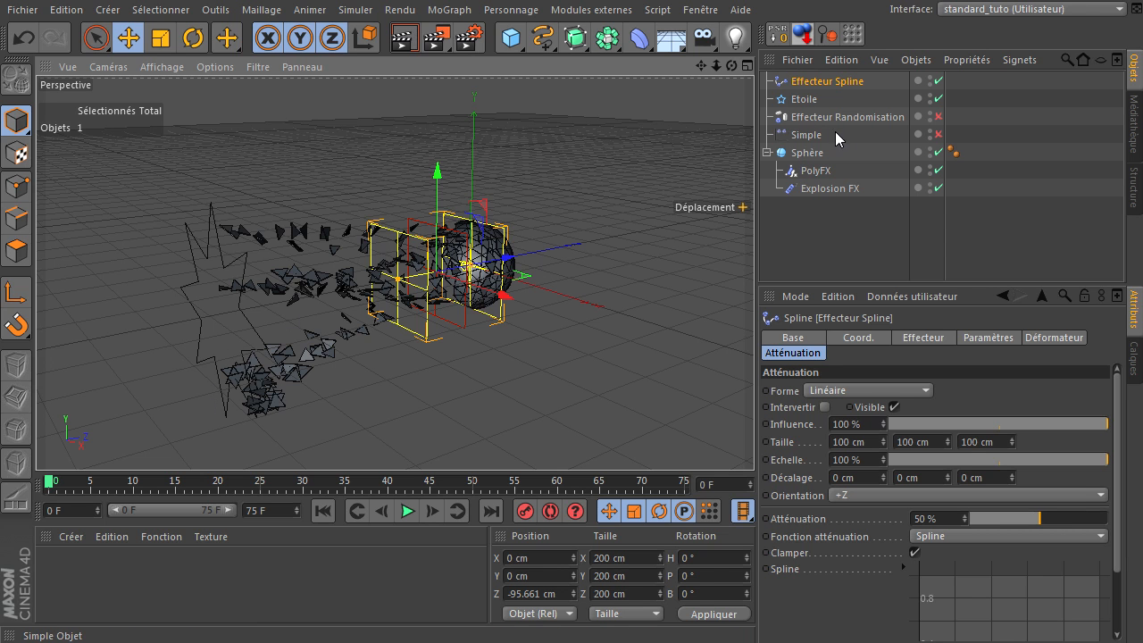
pyautogui.click(937, 135)
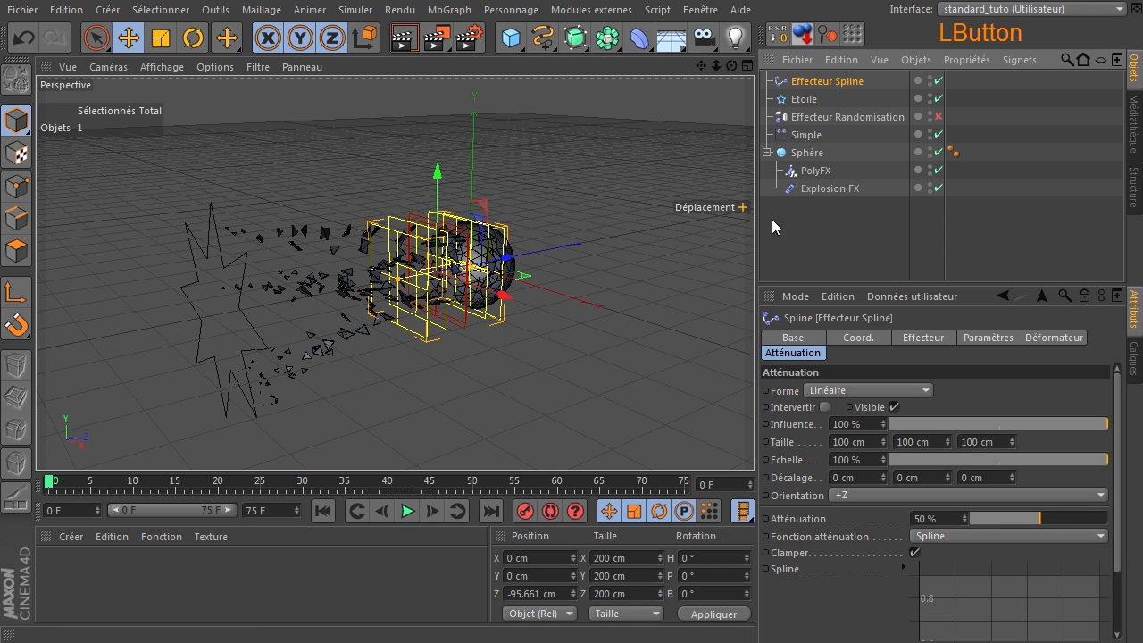
pyautogui.moveTo(516, 257)
pyautogui.mouseDown()
pyautogui.moveTo(536, 253)
pyautogui.moveTo(488, 265)
pyautogui.moveTo(498, 252)
pyautogui.mouseUp()
# Step: Nest the Spline effector under the Simple effector and reset its position, scale and rotation
pyautogui.click(802, 98)
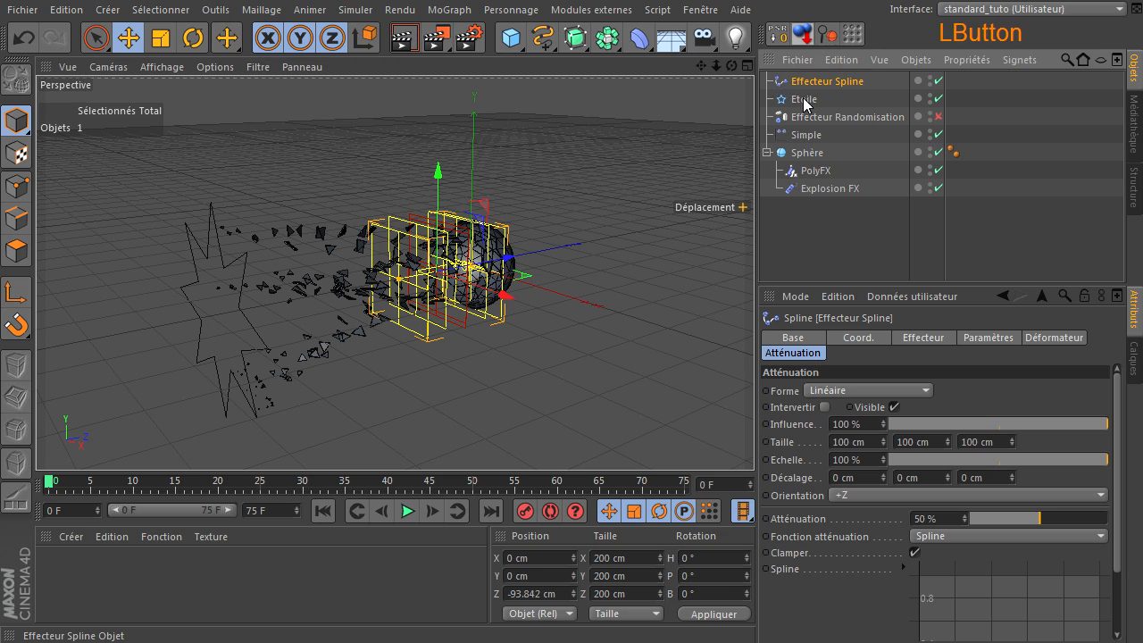
pyautogui.moveTo(819, 136); pyautogui.dragTo(822, 138)
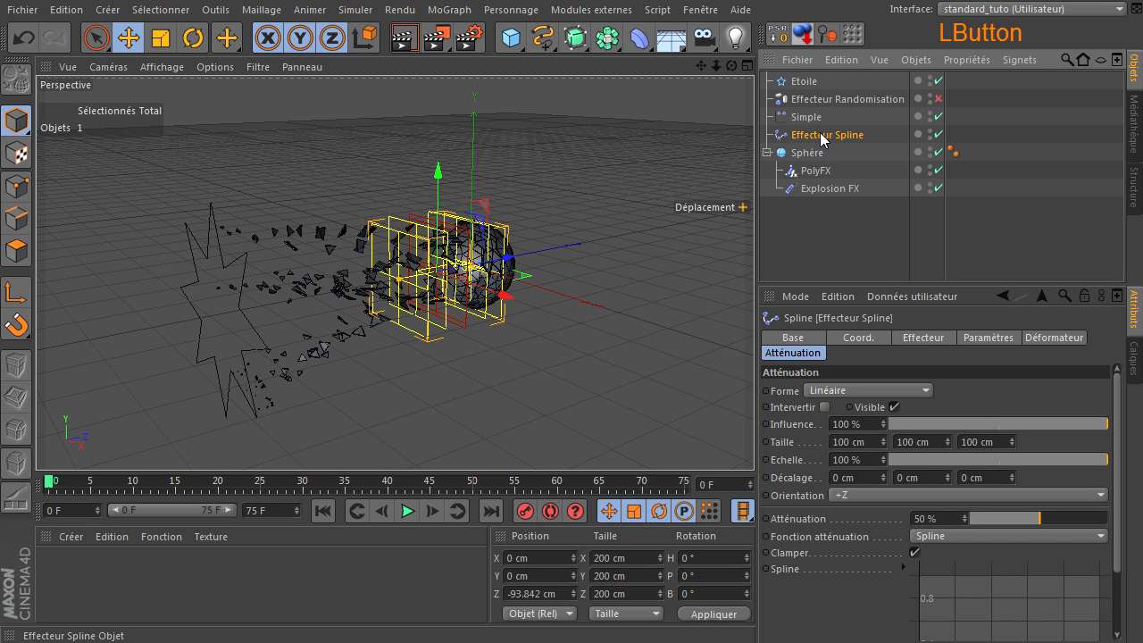
pyautogui.click(805, 137)
pyautogui.moveTo(819, 122); pyautogui.dragTo(820, 125)
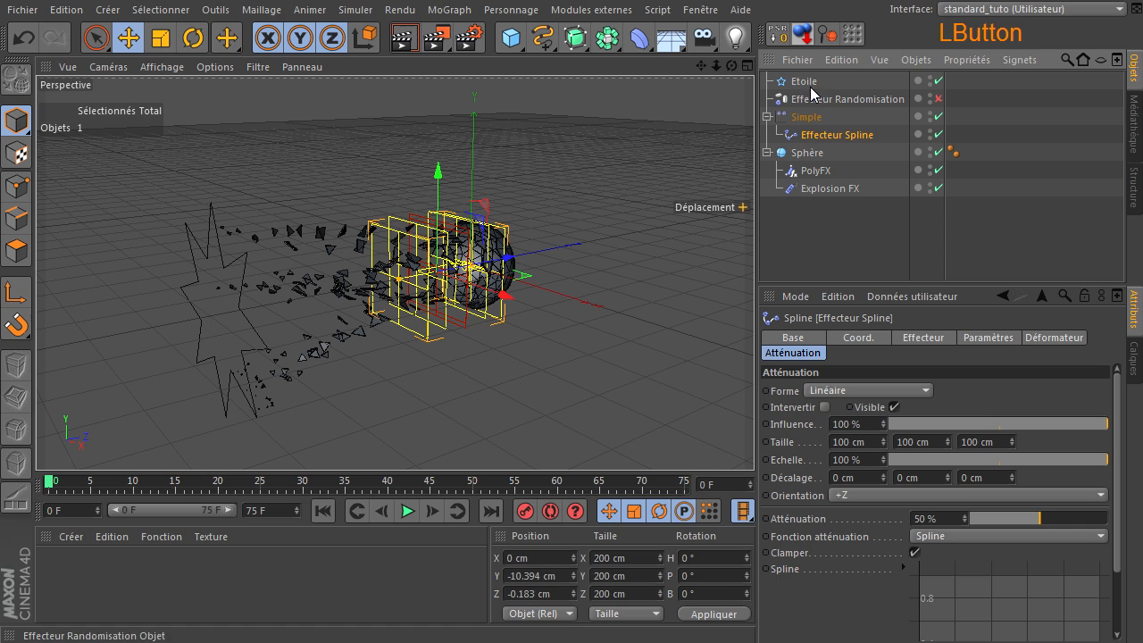
pyautogui.click(779, 37)
# Step: Reduce the Spline effector's falloff Z size to about 52 cm
pyautogui.scroll(4, 467, 256)
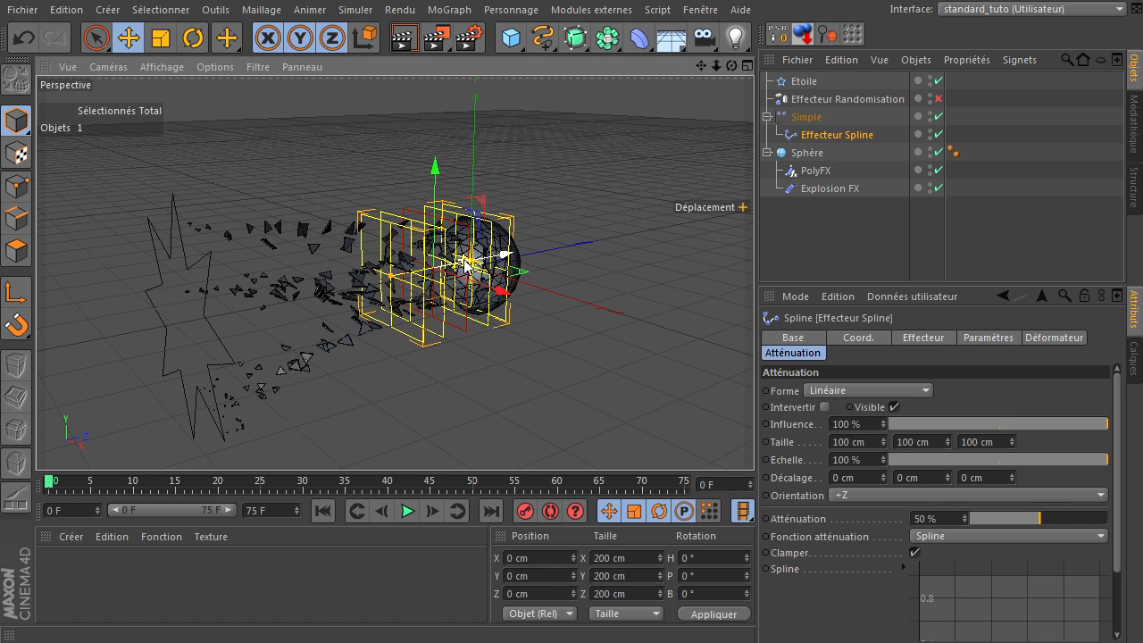
pyautogui.scroll(3, 461, 263)
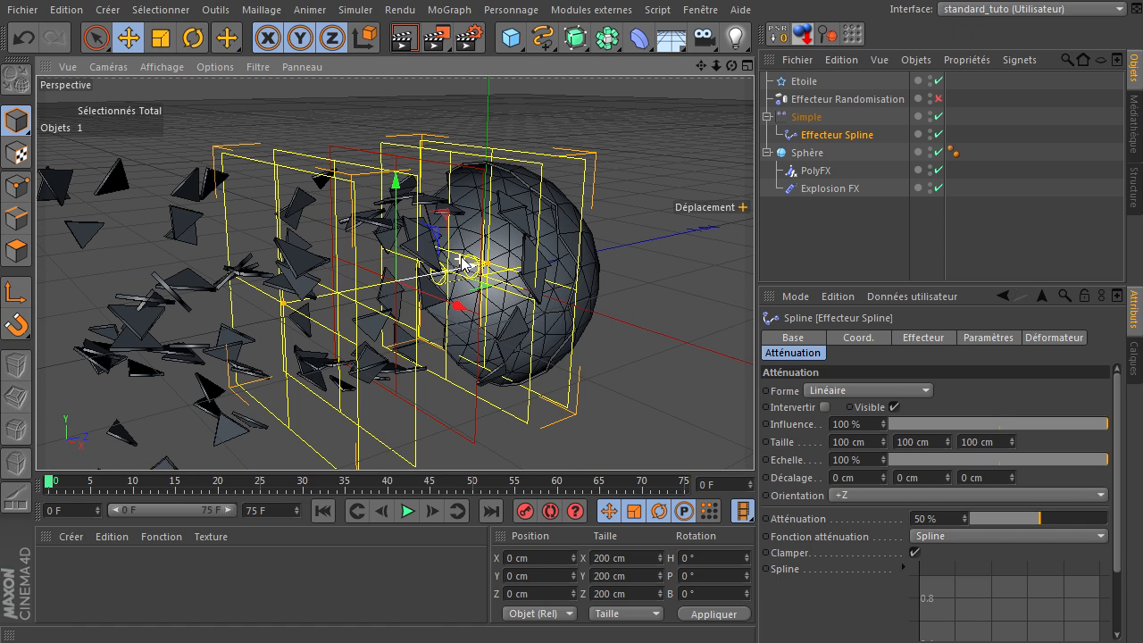
pyautogui.click(817, 135)
pyautogui.moveTo(288, 298); pyautogui.dragTo(340, 286)
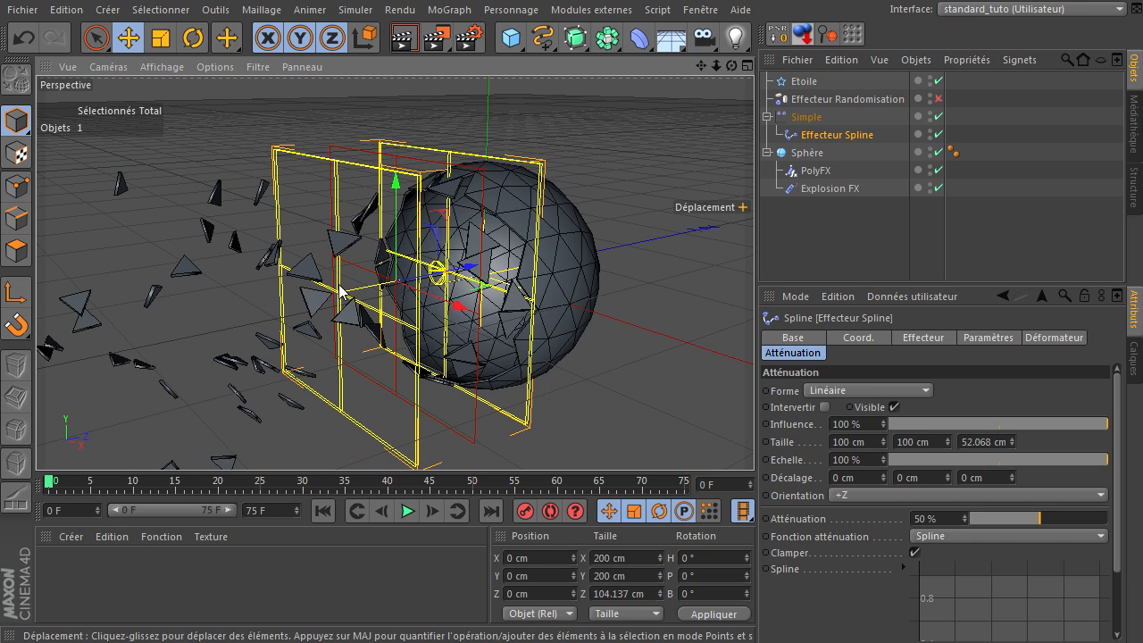
pyautogui.scroll(-3, 474, 239)
pyautogui.scroll(-4, 471, 249)
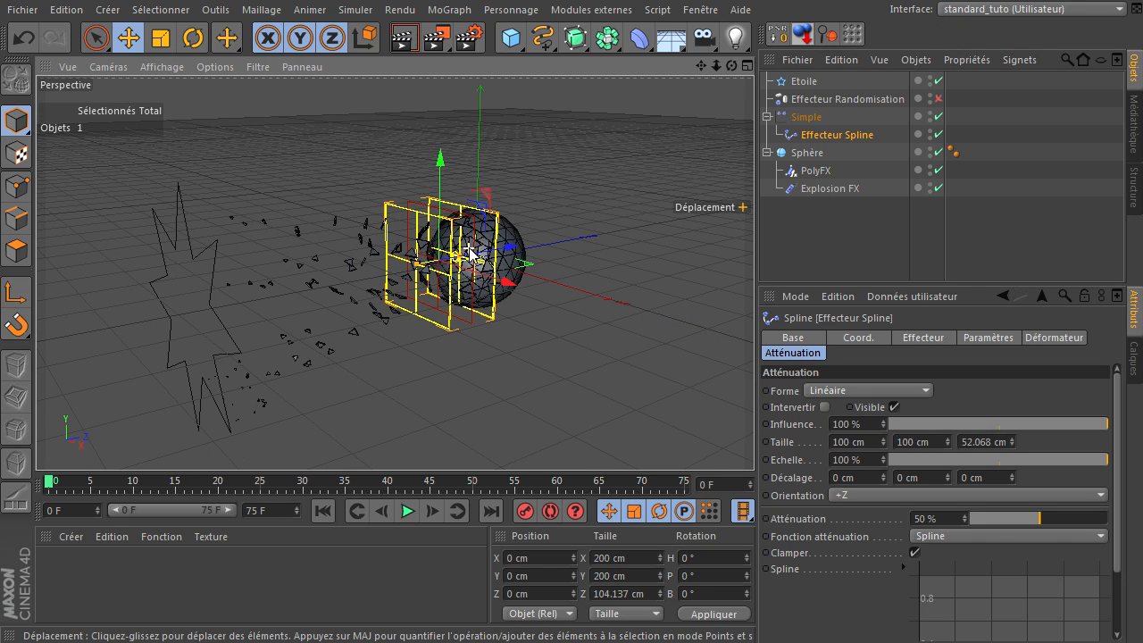
# Step: Move the Simple effector with its nested Spline effector through the sphere to about -25 cm in Z and examine the flying polygons
pyautogui.click(783, 117)
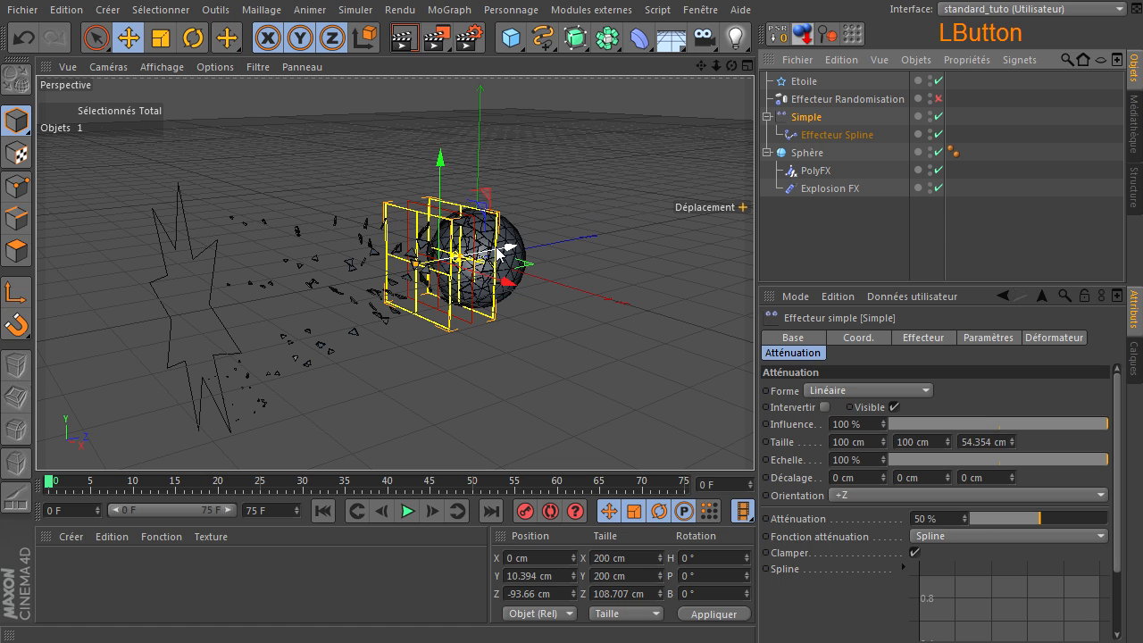
pyautogui.moveTo(496, 254); pyautogui.dragTo(427, 288)
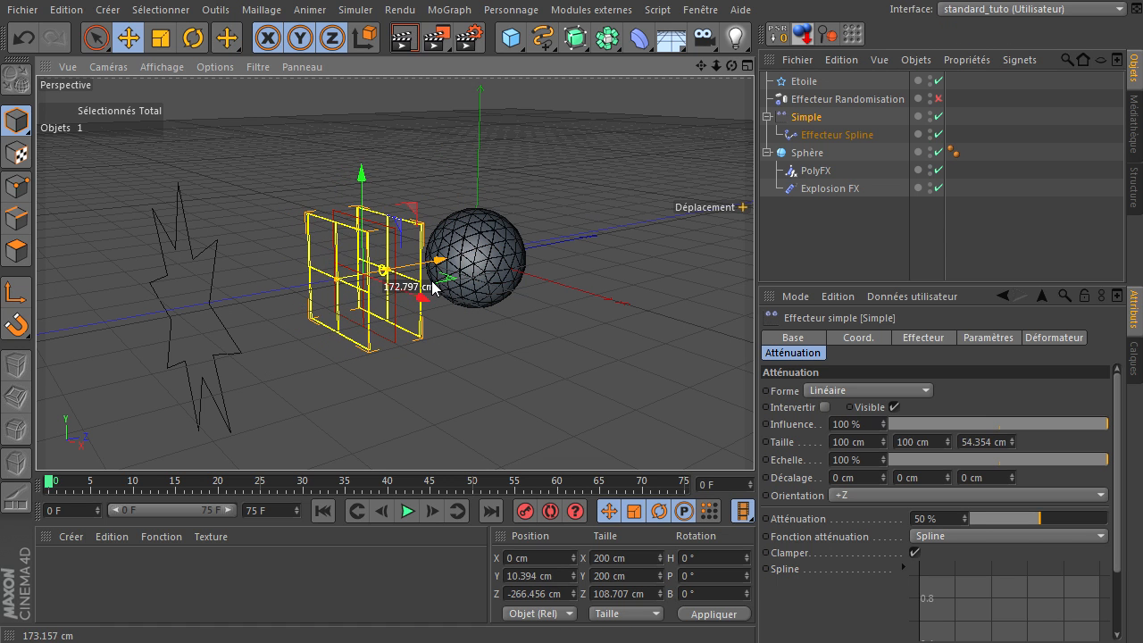
pyautogui.scroll(2, 430, 287)
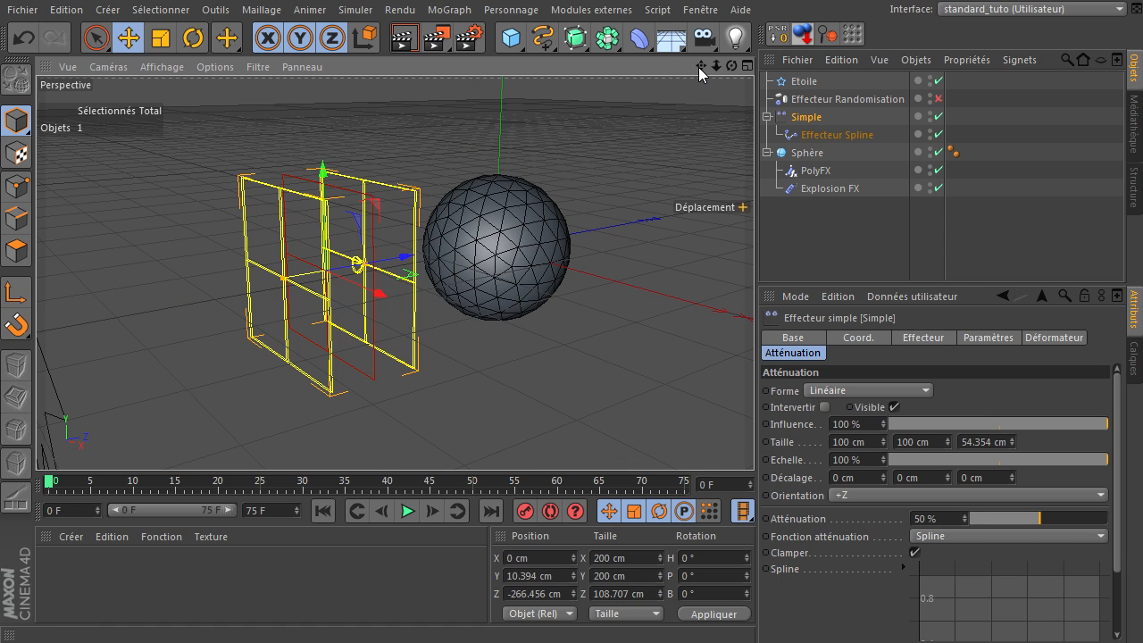
pyautogui.moveTo(698, 67); pyautogui.dragTo(756, 442)
pyautogui.moveTo(481, 234); pyautogui.dragTo(614, 212)
pyautogui.moveTo(731, 65); pyautogui.dragTo(697, 108)
pyautogui.scroll(6, 592, 197)
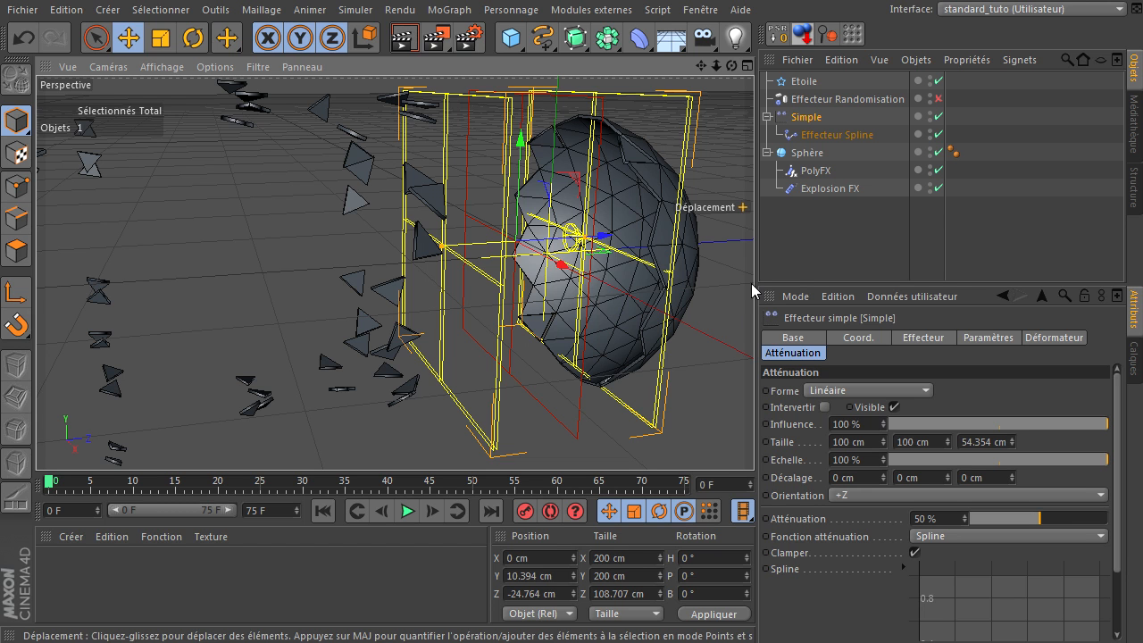
# Step: Create a new project and add a cube measuring 20 cm in X, Y and Z
pyautogui.click(22, 10)
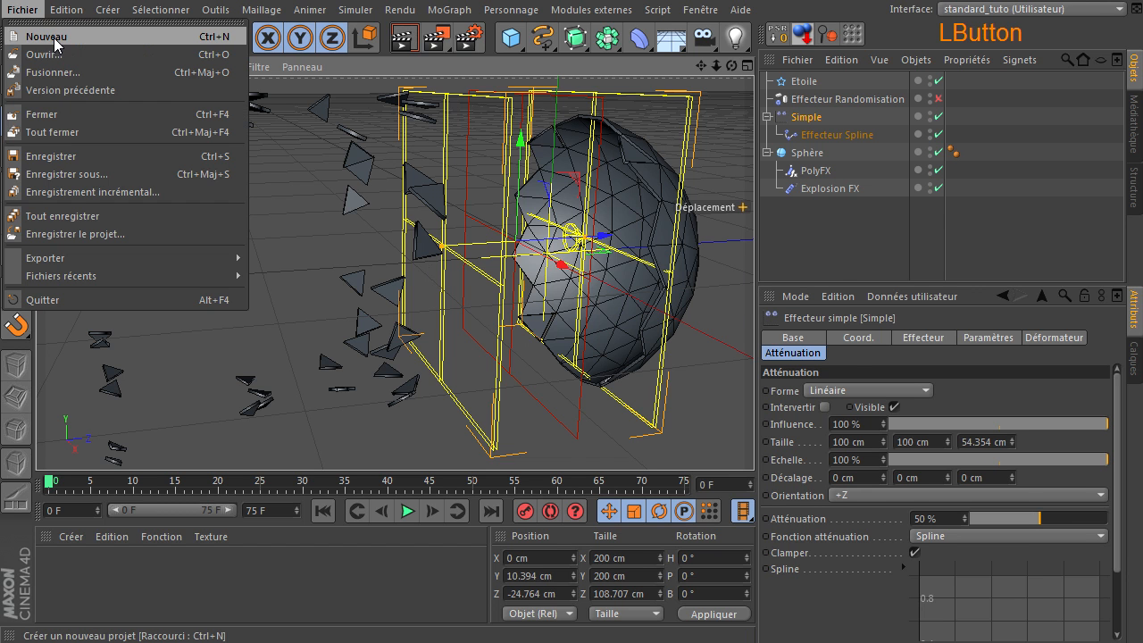
pyautogui.click(107, 33)
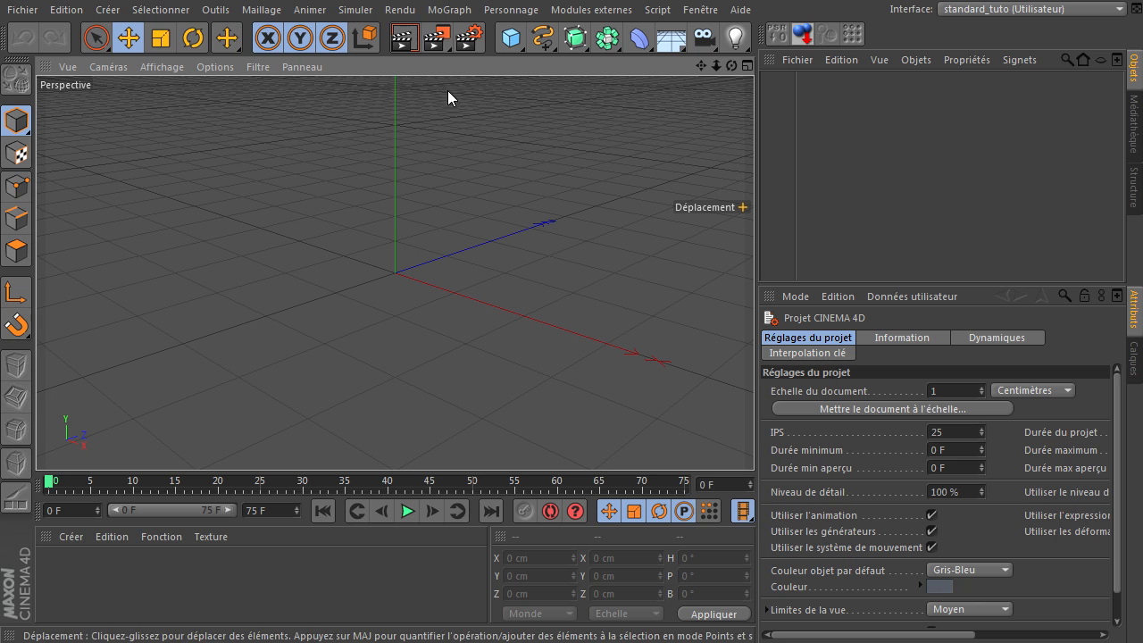
pyautogui.moveTo(511, 41); pyautogui.dragTo(731, 43)
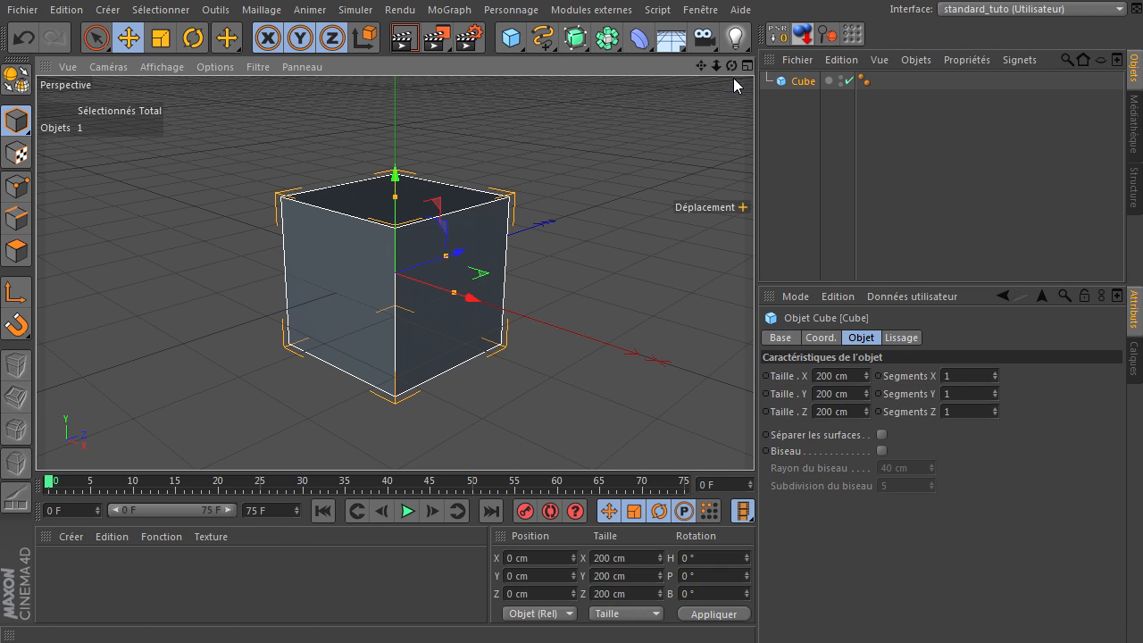
pyautogui.click(848, 376)
pyautogui.write('20')
pyautogui.press('Tab')
pyautogui.write('20')
pyautogui.press('Tab')
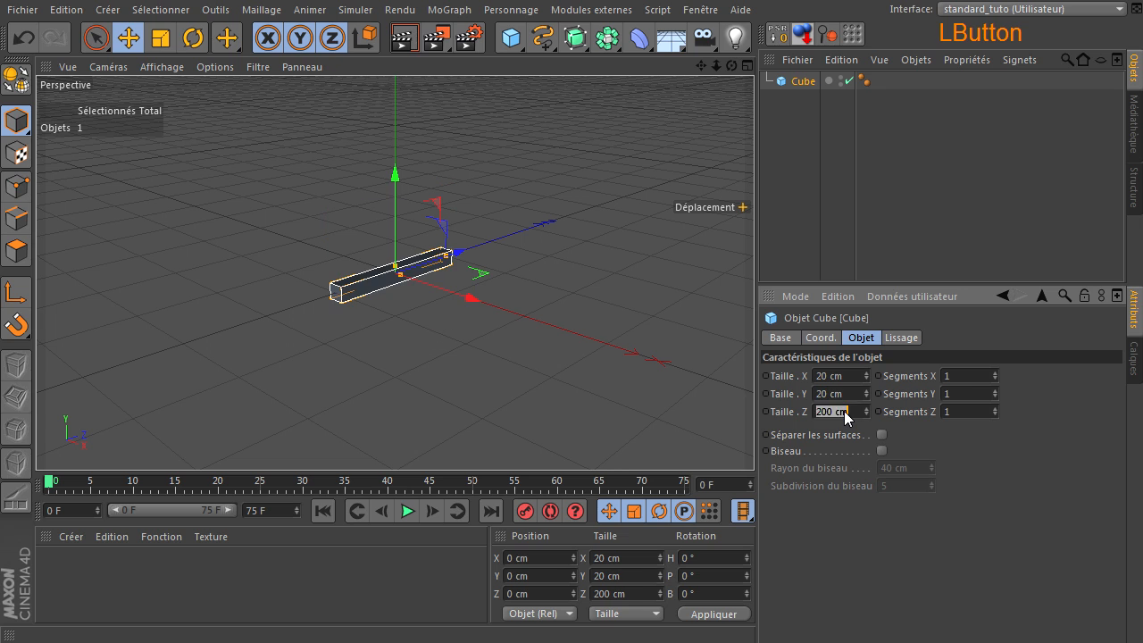
pyautogui.write('20')
pyautogui.press('Return')
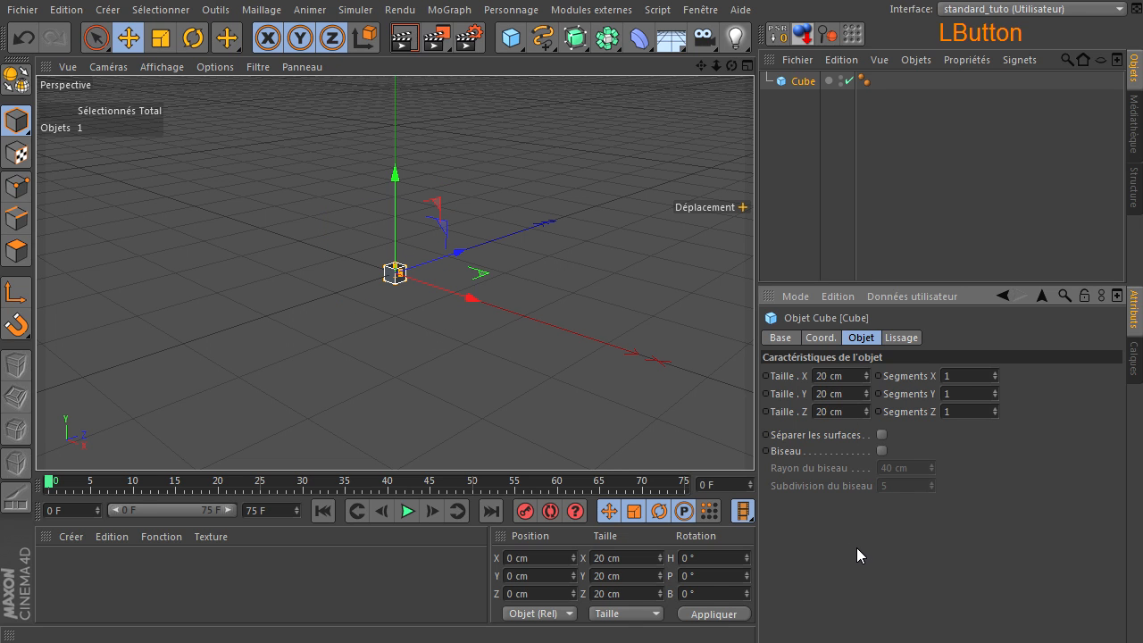
# Step: Add a Cloner with the cube as its child and set its mode to grid distribution (Répartition sur une grille)
pyautogui.click(448, 12)
pyautogui.click(463, 142)
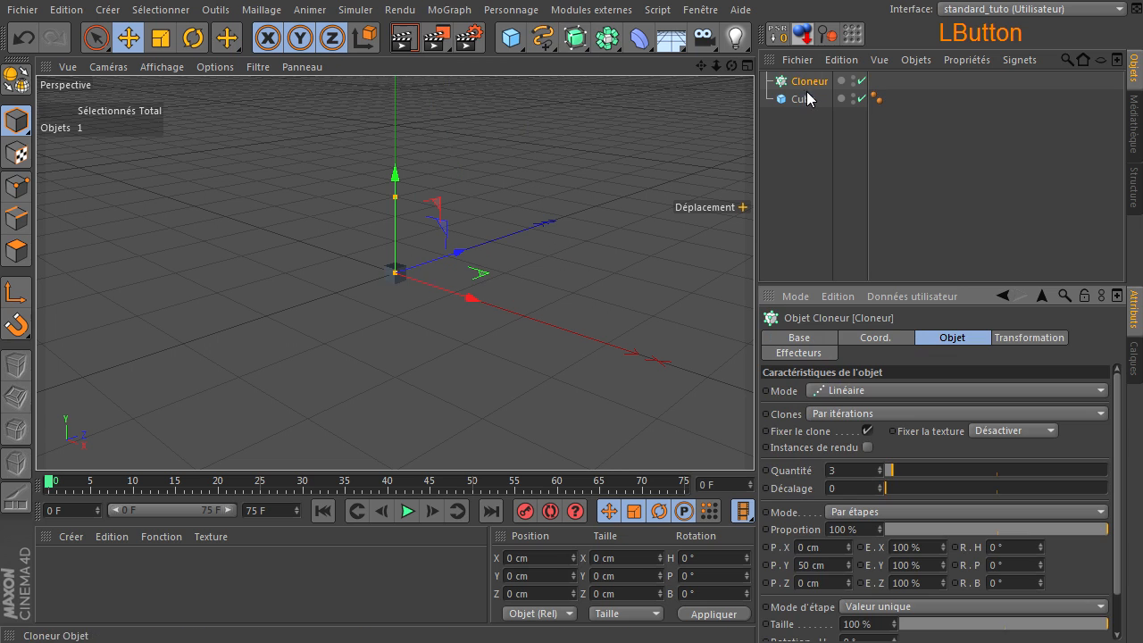
pyautogui.moveTo(803, 99); pyautogui.dragTo(806, 82)
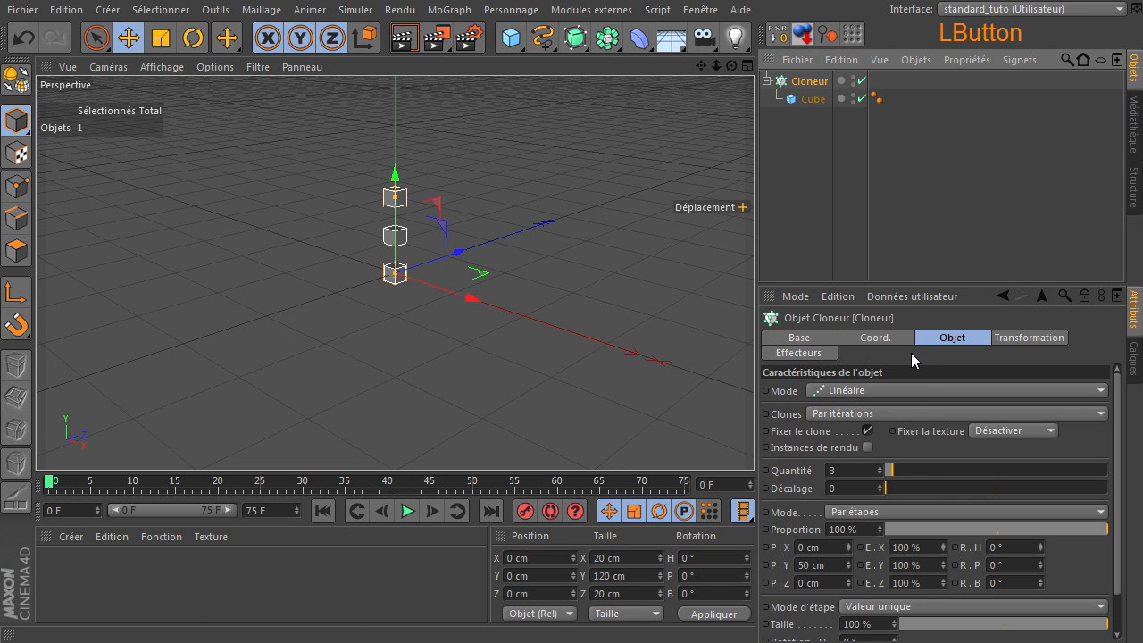
pyautogui.click(907, 389)
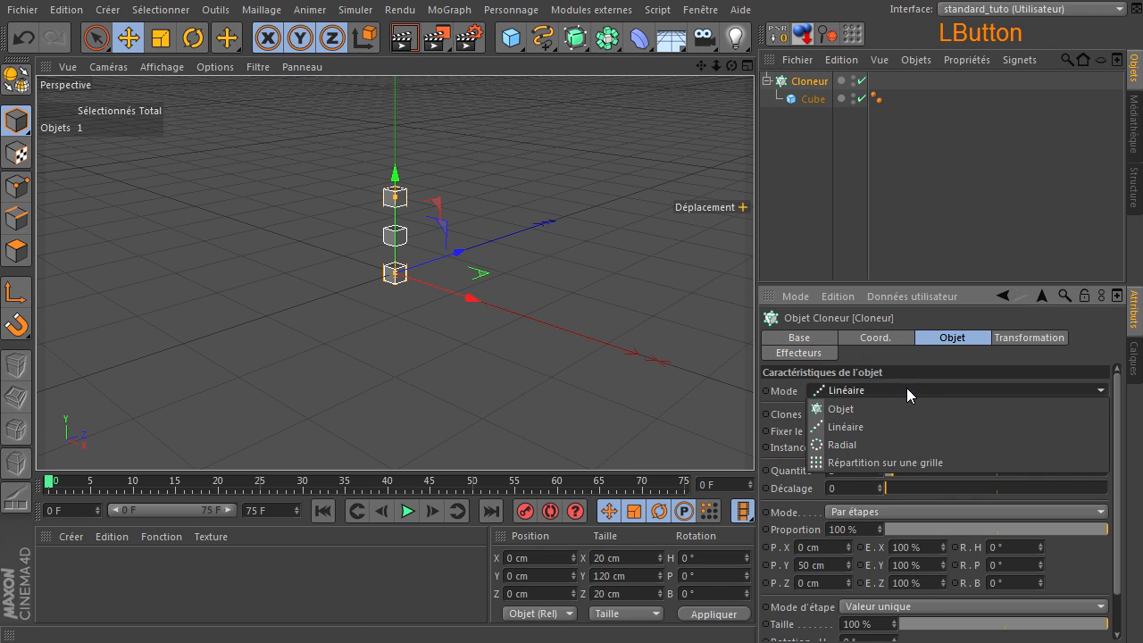
pyautogui.click(889, 462)
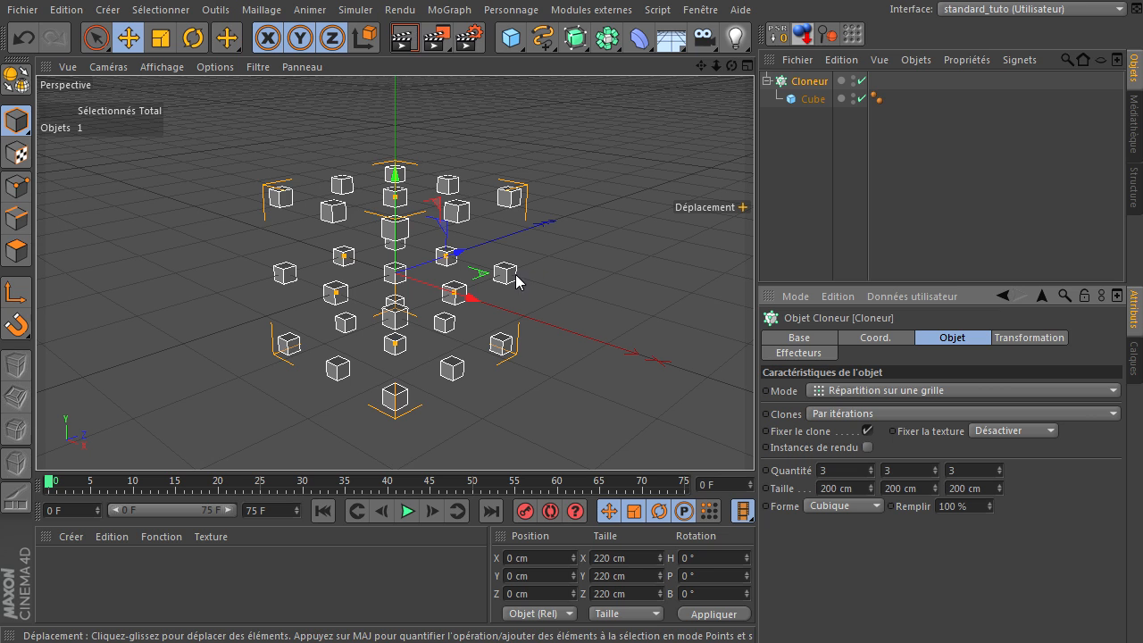
# Step: Create a new material and apply it to the Cloner
pyautogui.doubleClick(231, 576)
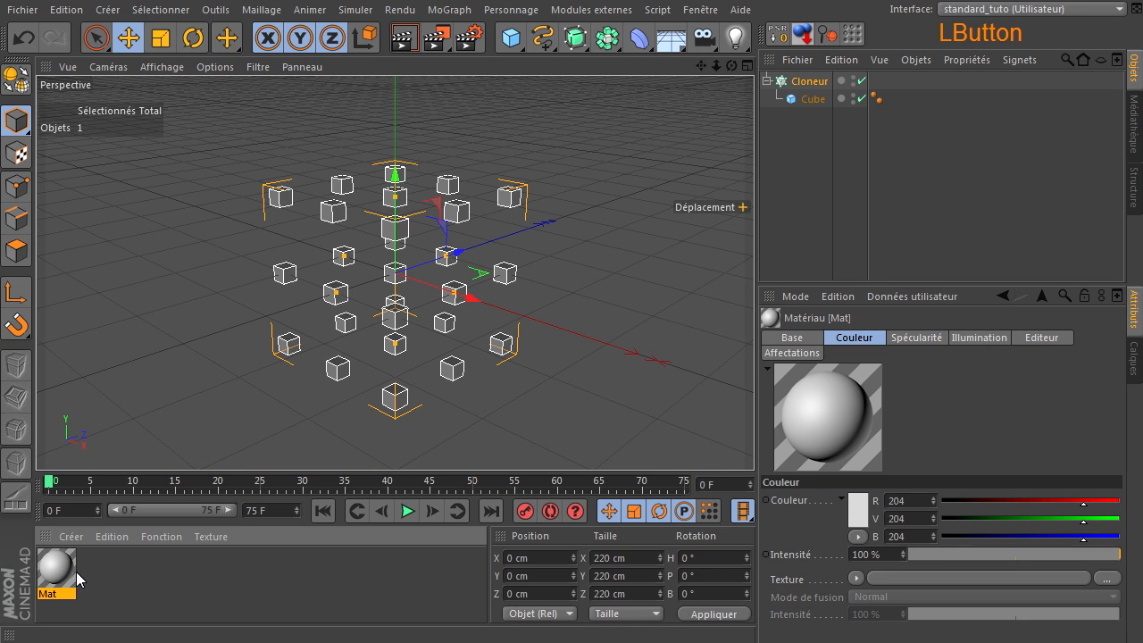
pyautogui.moveTo(815, 105); pyautogui.dragTo(828, 82)
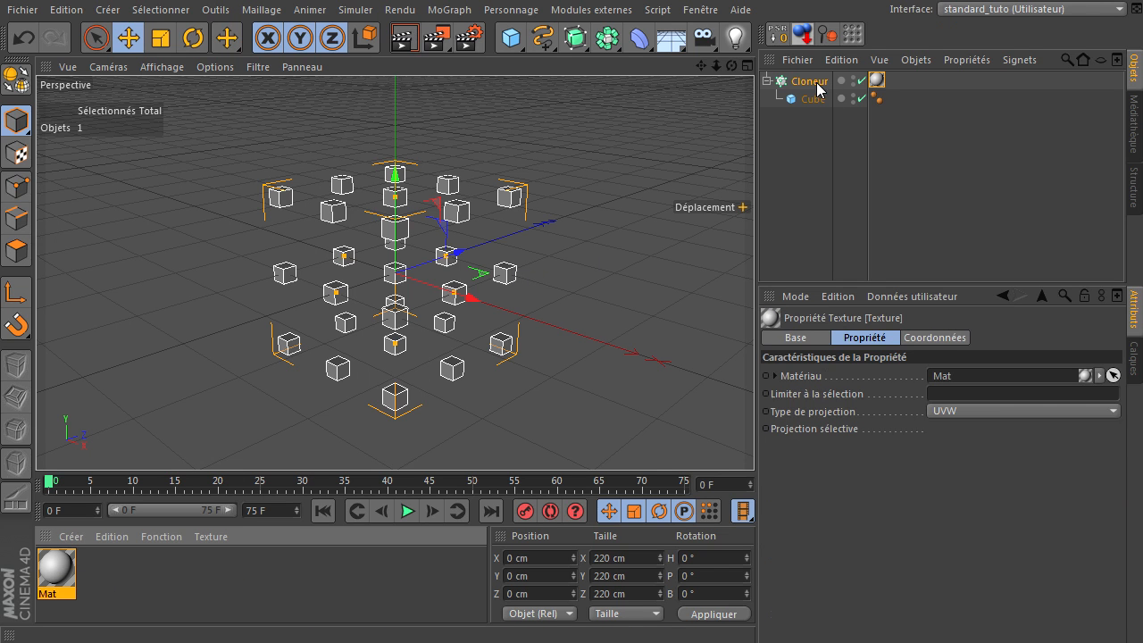
# Step: Load the MoGraph colour shader (Matière Couleur) as the texture of the cloner material's Couleur channel
pyautogui.click(51, 574)
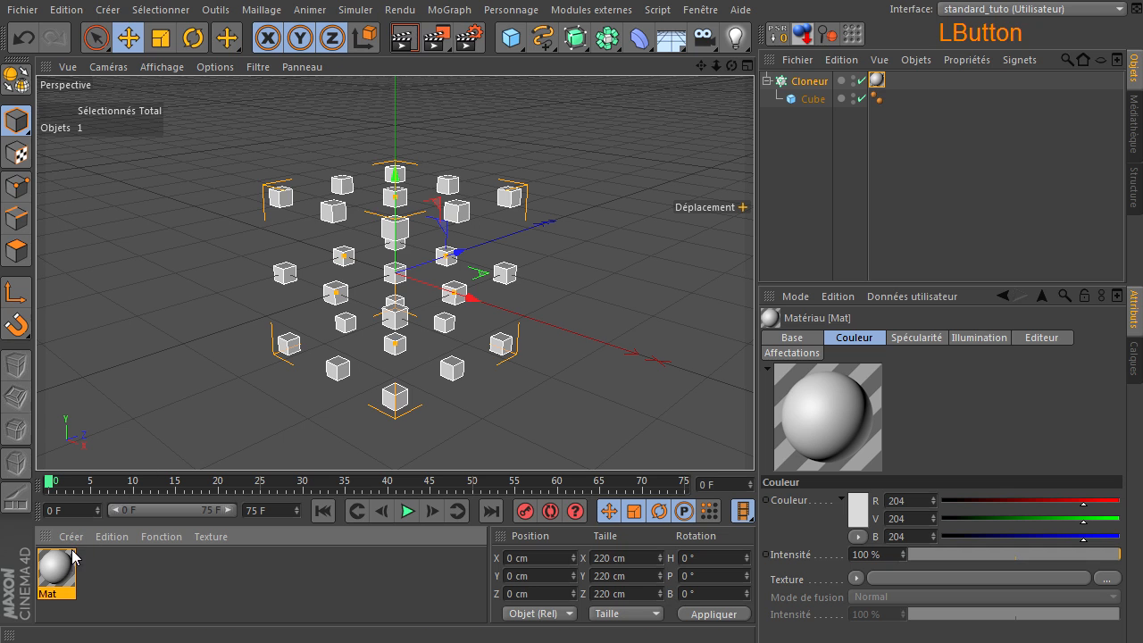
pyautogui.doubleClick(59, 573)
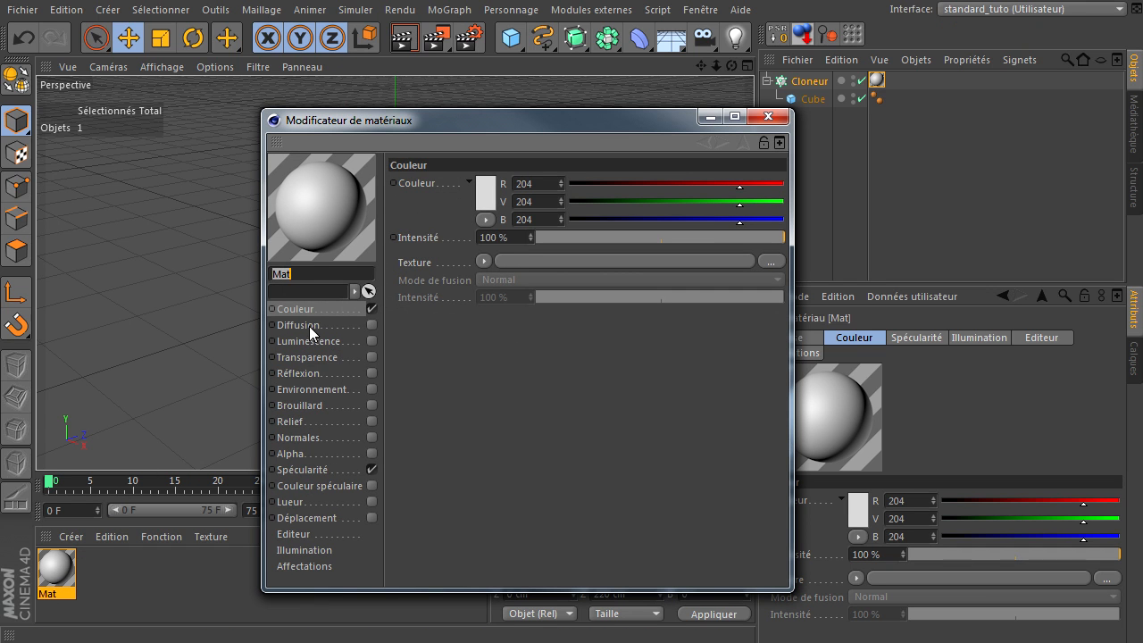
pyautogui.click(483, 262)
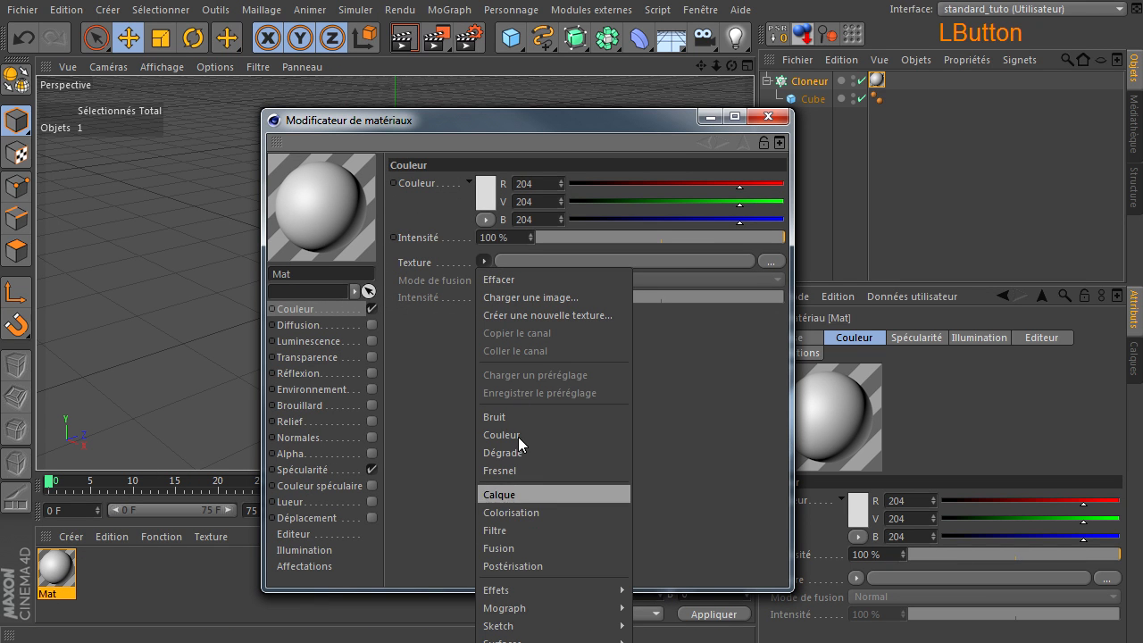
pyautogui.click(600, 119)
pyautogui.moveTo(592, 122); pyautogui.dragTo(569, 28)
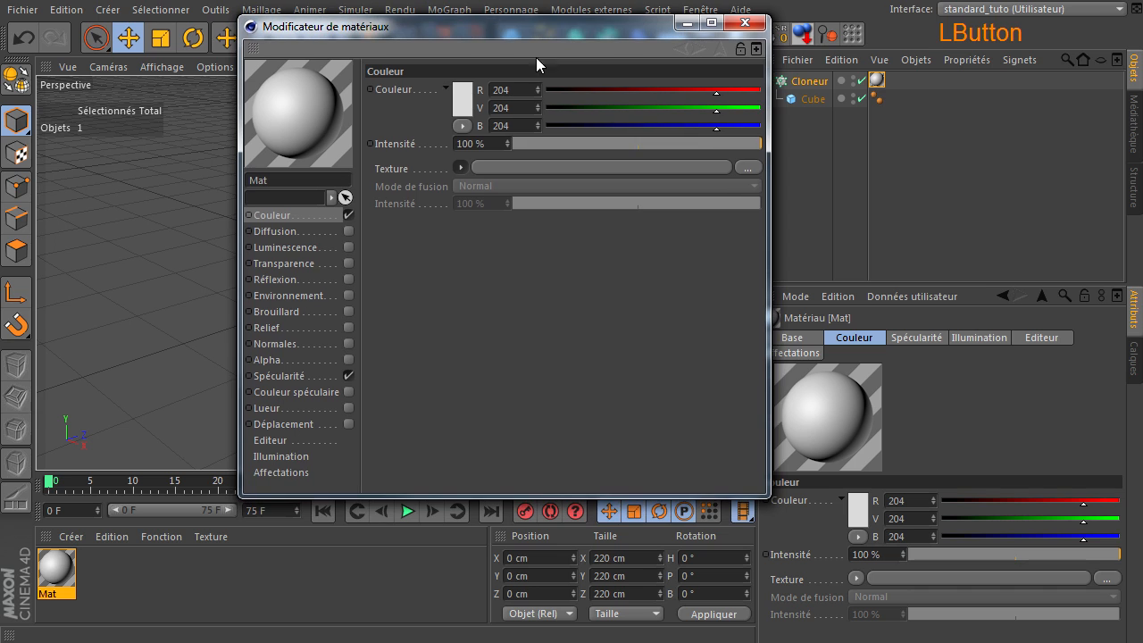
pyautogui.click(460, 168)
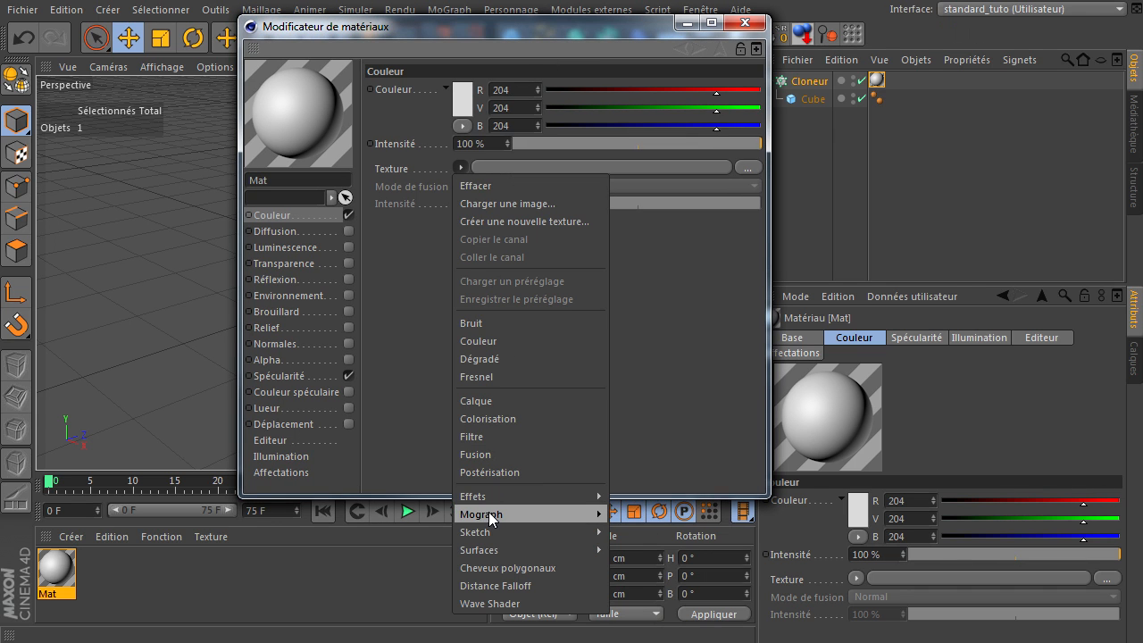
pyautogui.moveTo(489, 512)
pyautogui.click(634, 512)
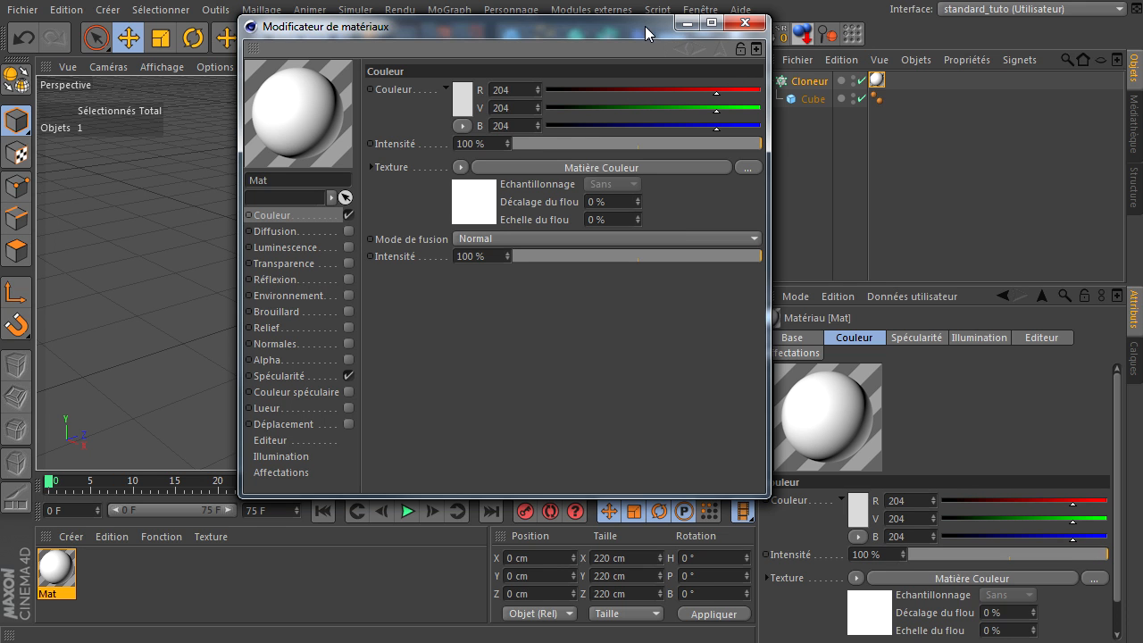
pyautogui.click(748, 22)
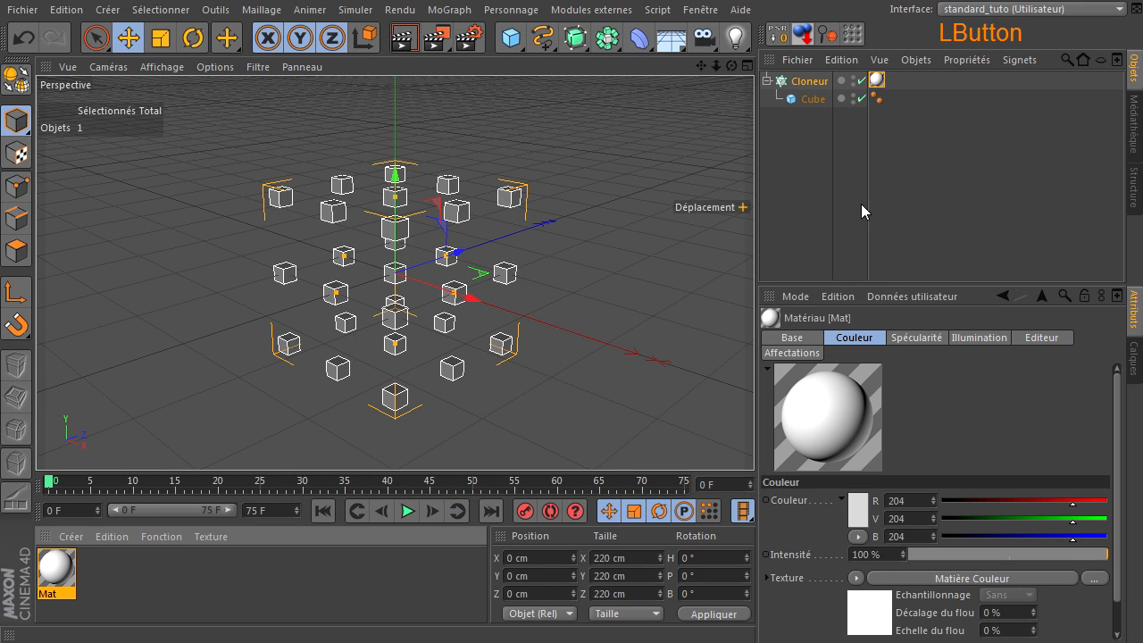
# Step: Add a Randomisation effector to the Cloner
pyautogui.click(820, 84)
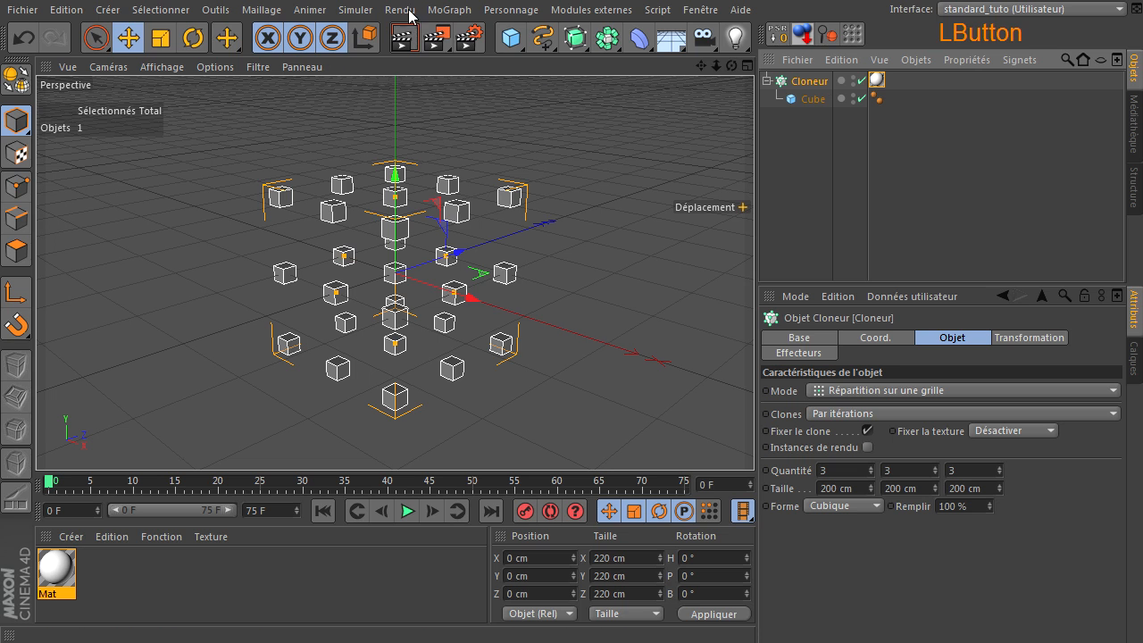
pyautogui.click(449, 10)
pyautogui.moveTo(450, 35)
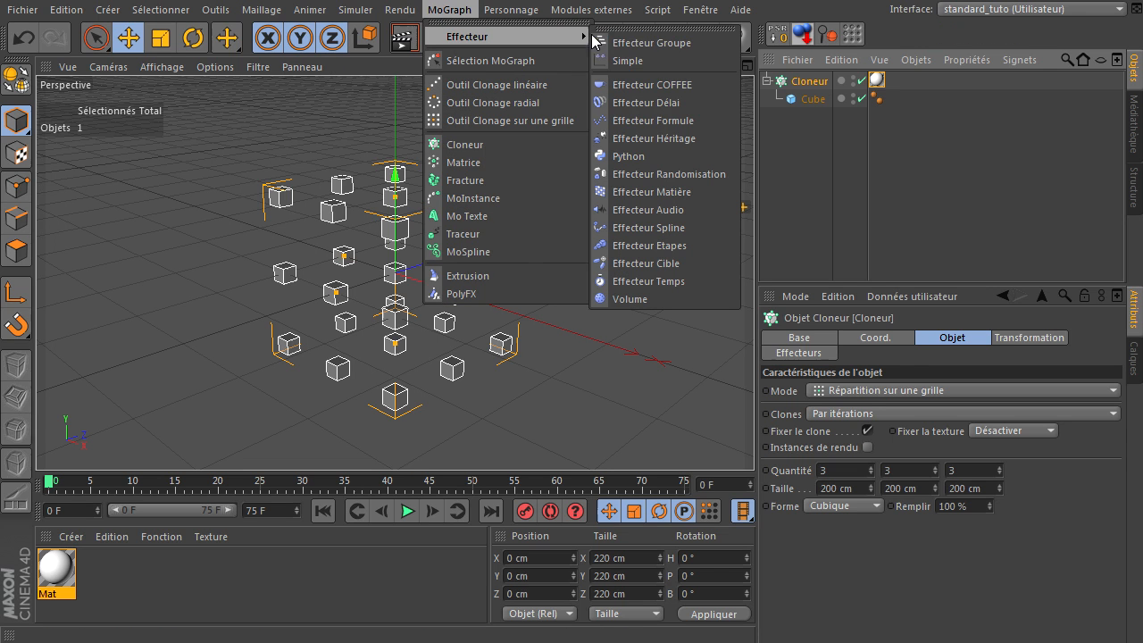
pyautogui.click(656, 173)
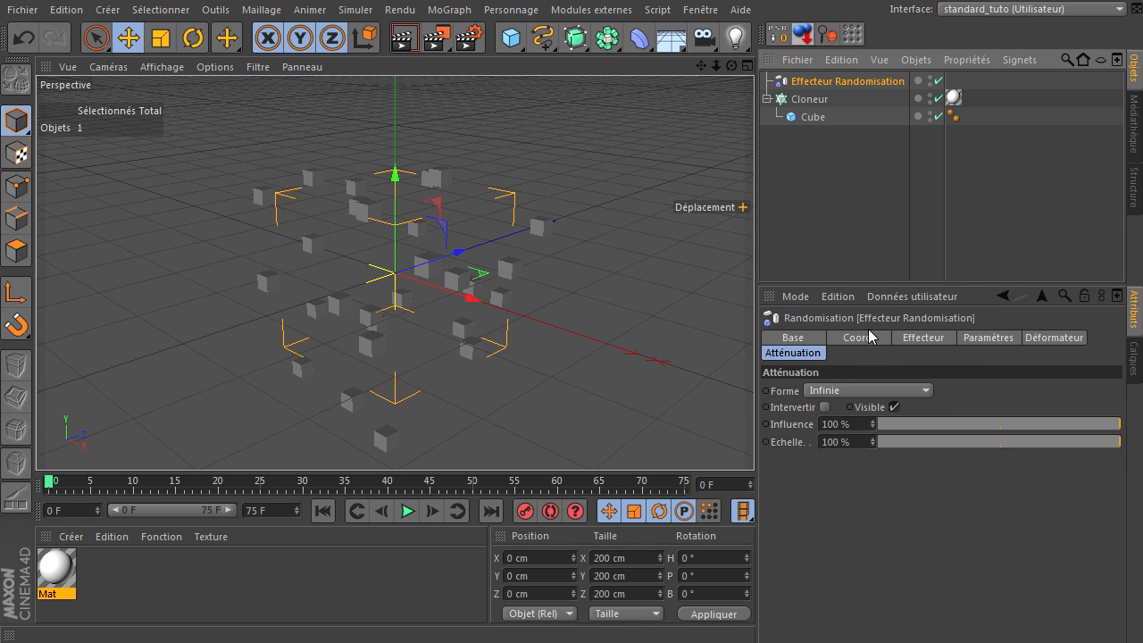
# Step: Turn off the Position transformation of the Cloner's Randomisation effector and set its Couleur mode to Activer
pyautogui.click(923, 338)
pyautogui.click(968, 337)
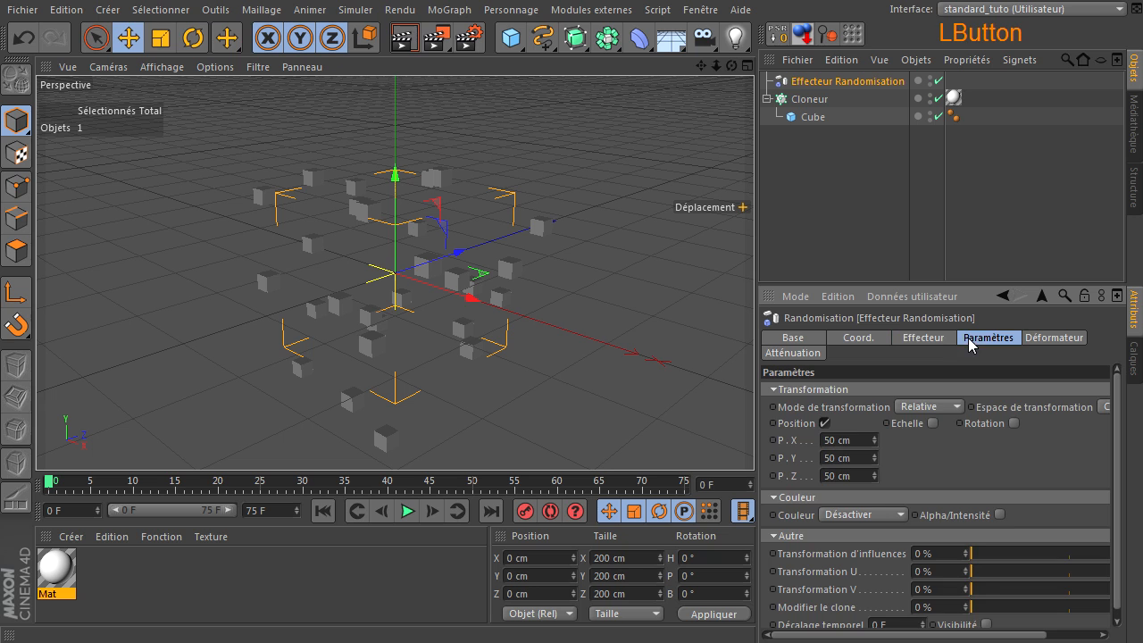
pyautogui.click(824, 423)
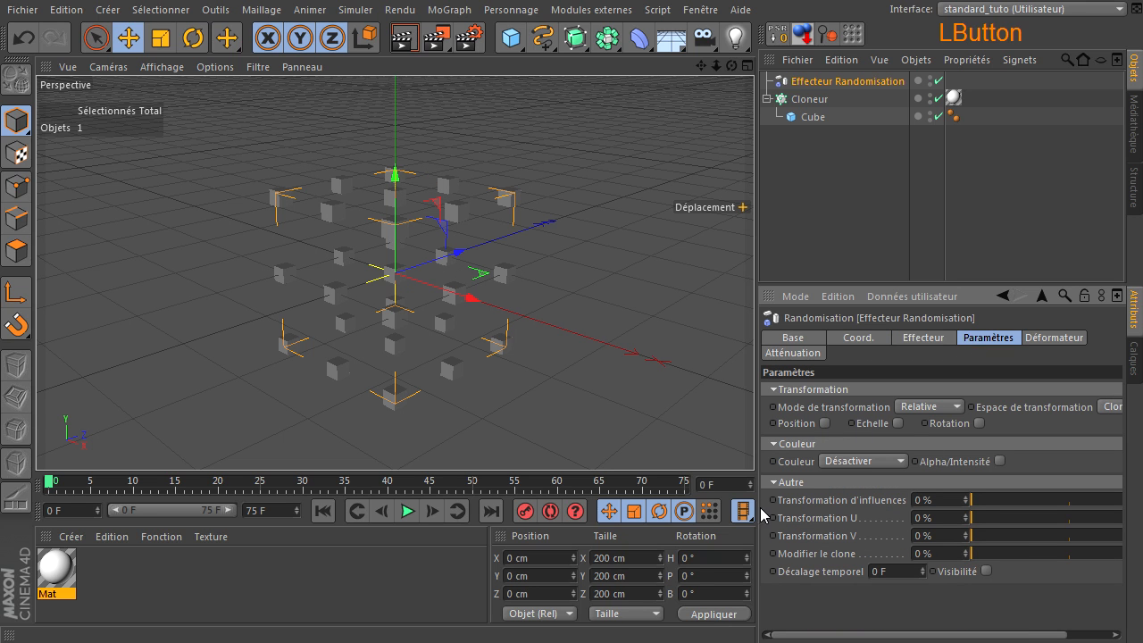
pyautogui.click(860, 461)
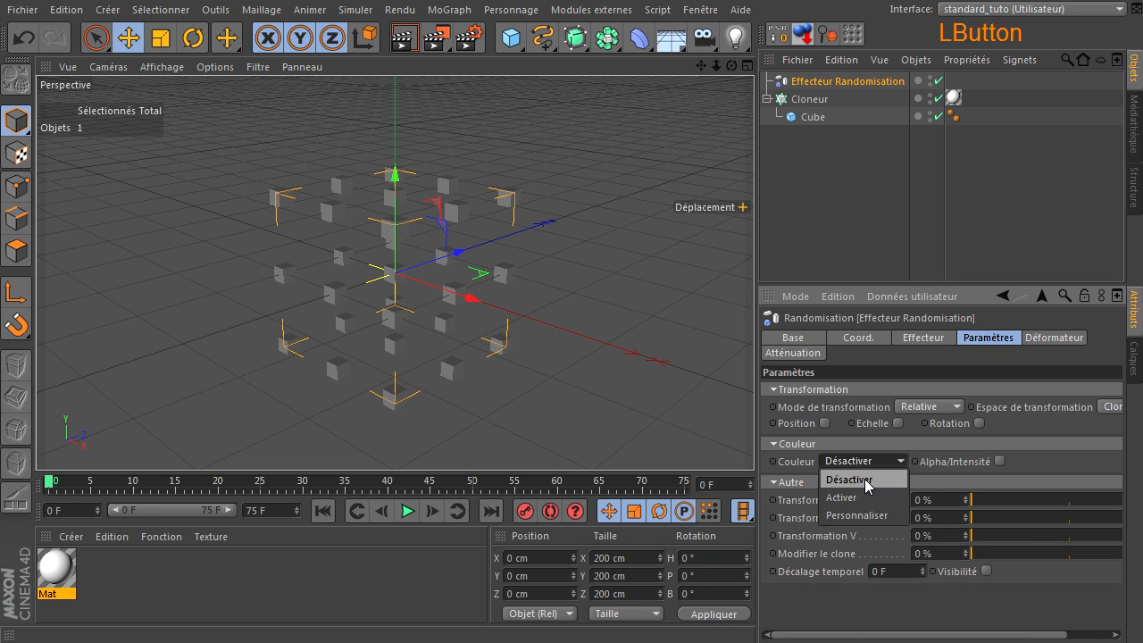
pyautogui.click(862, 492)
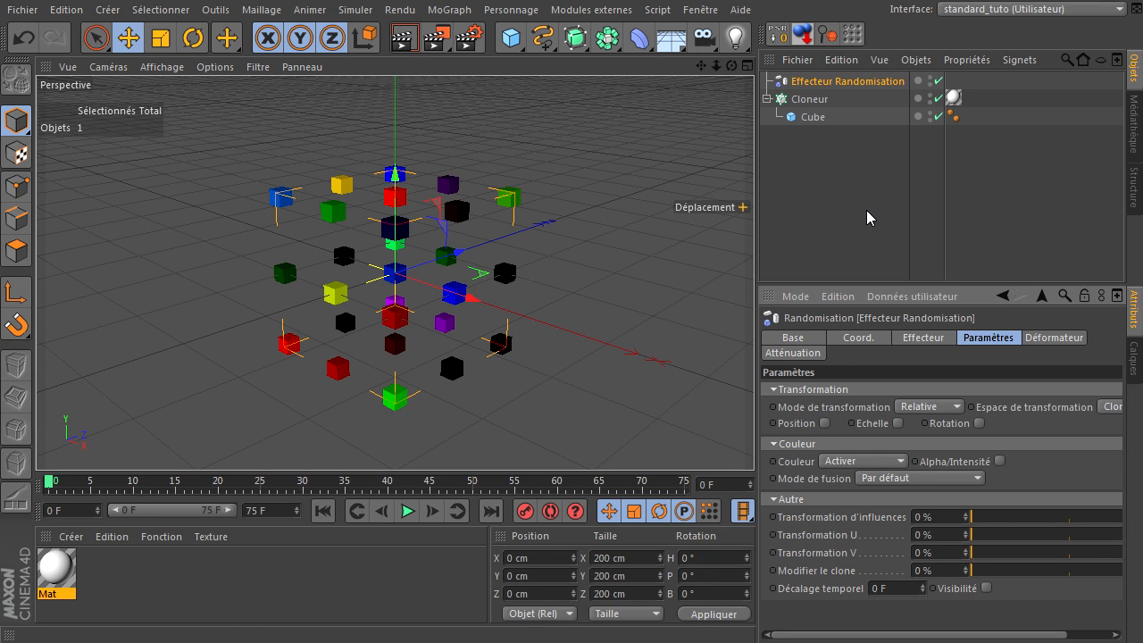
# Step: Switch to the sphere project (Sans titre 2) and create a new material there
pyautogui.click(693, 9)
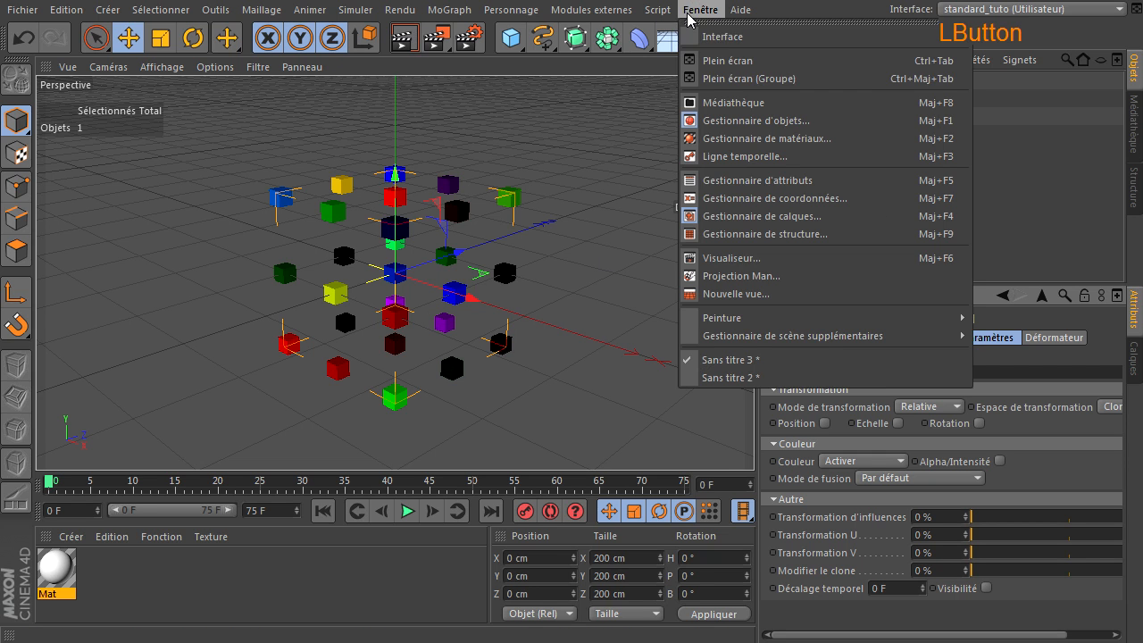
pyautogui.click(758, 359)
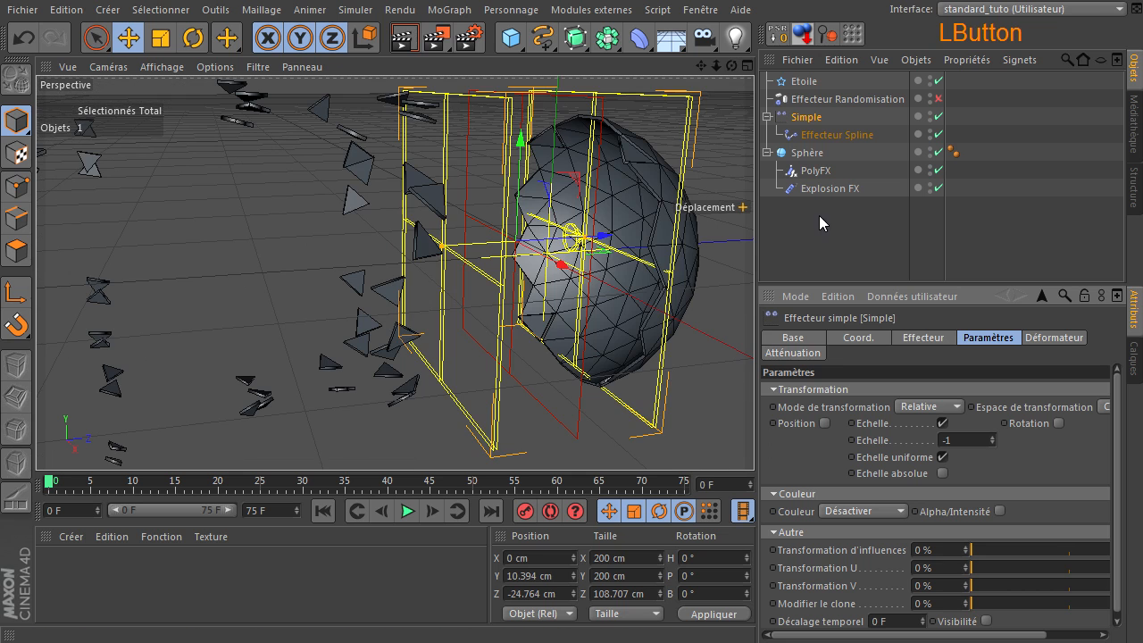
pyautogui.click(811, 216)
pyautogui.click(809, 154)
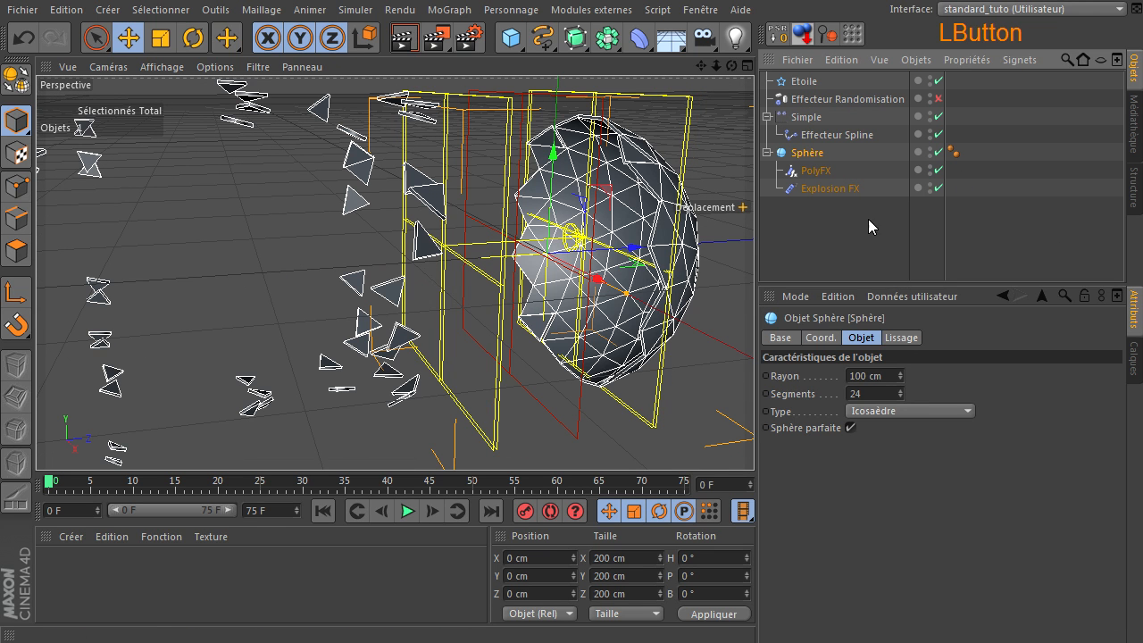
pyautogui.click(162, 587)
pyautogui.doubleClick(161, 588)
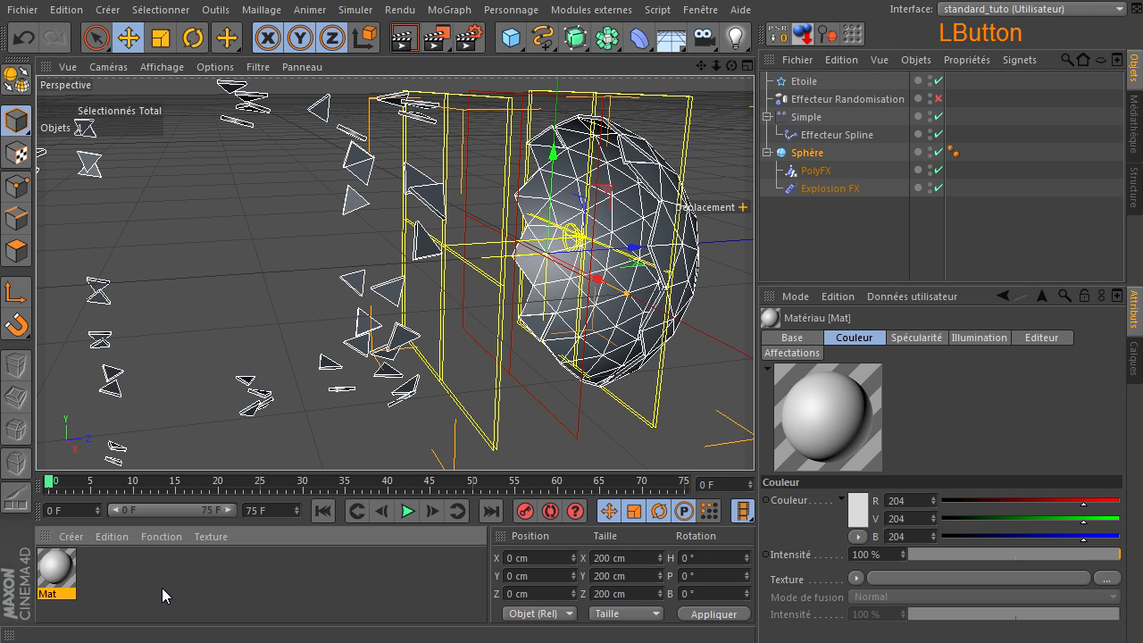
# Step: Load the MoGraph Matière Couleur shader into the new material's Couleur texture and apply the material to the sphere
pyautogui.doubleClick(56, 571)
pyautogui.click(398, 270)
pyautogui.click(476, 234)
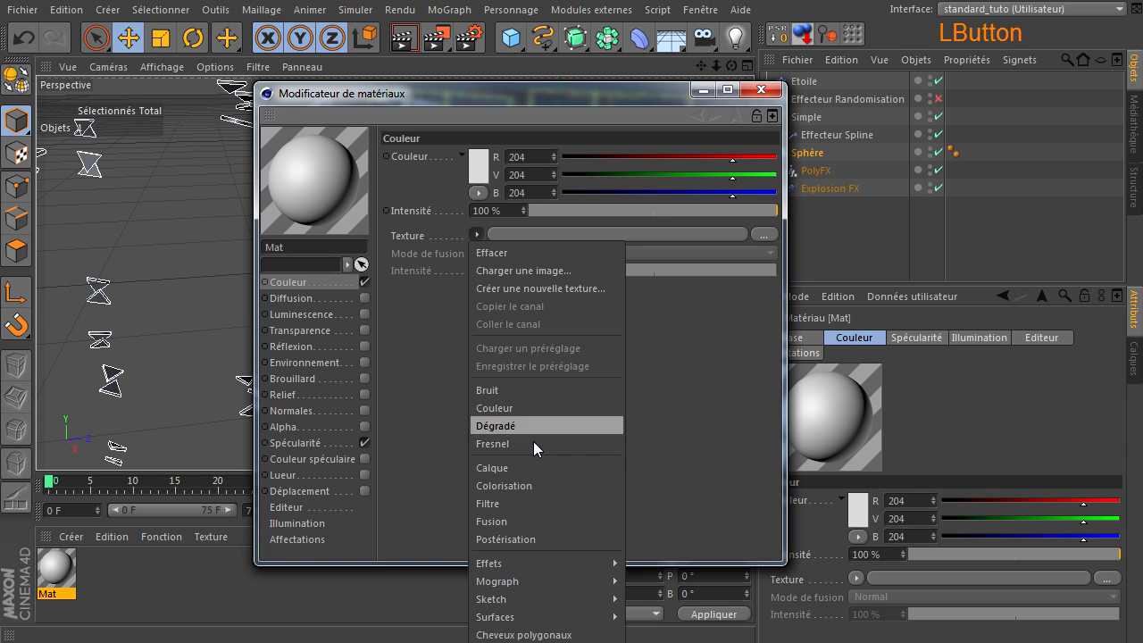
pyautogui.moveTo(542, 581)
pyautogui.click(639, 580)
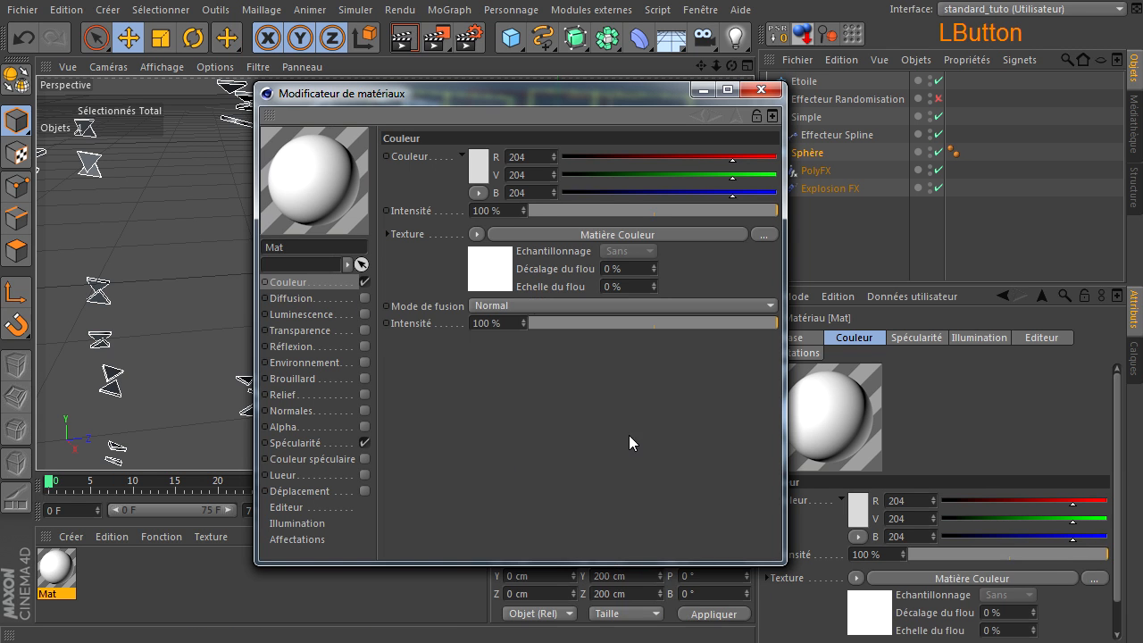
pyautogui.click(773, 89)
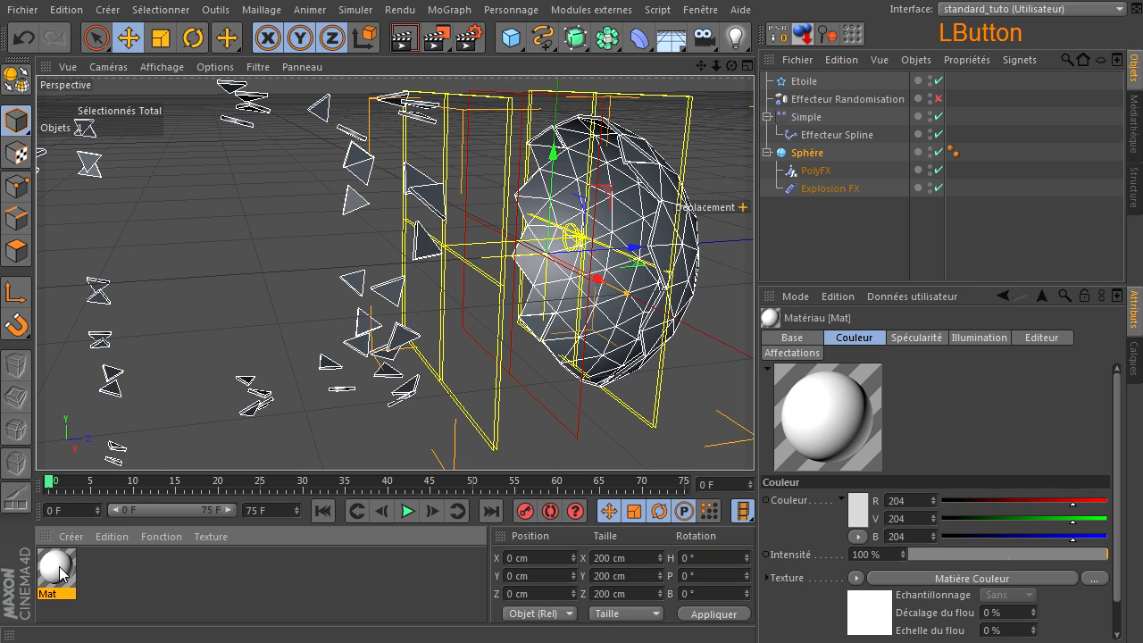
pyautogui.moveTo(801, 171); pyautogui.dragTo(804, 155)
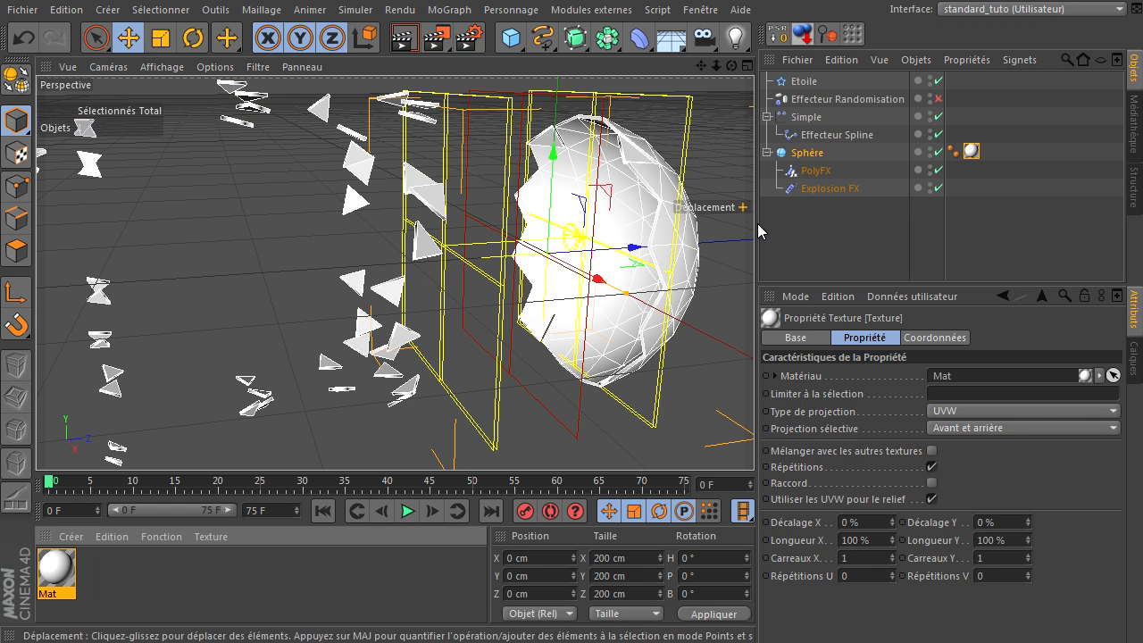
# Step: Add a second Randomisation effector, linked to the sphere's PolyFX
pyautogui.click(806, 172)
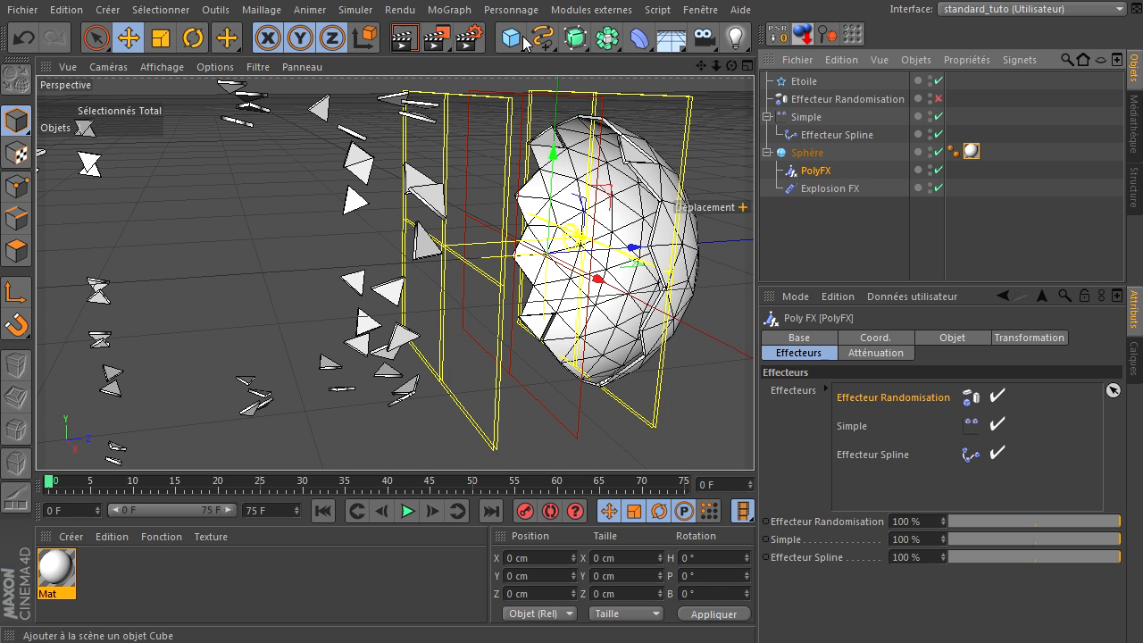
pyautogui.click(456, 11)
pyautogui.moveTo(492, 41)
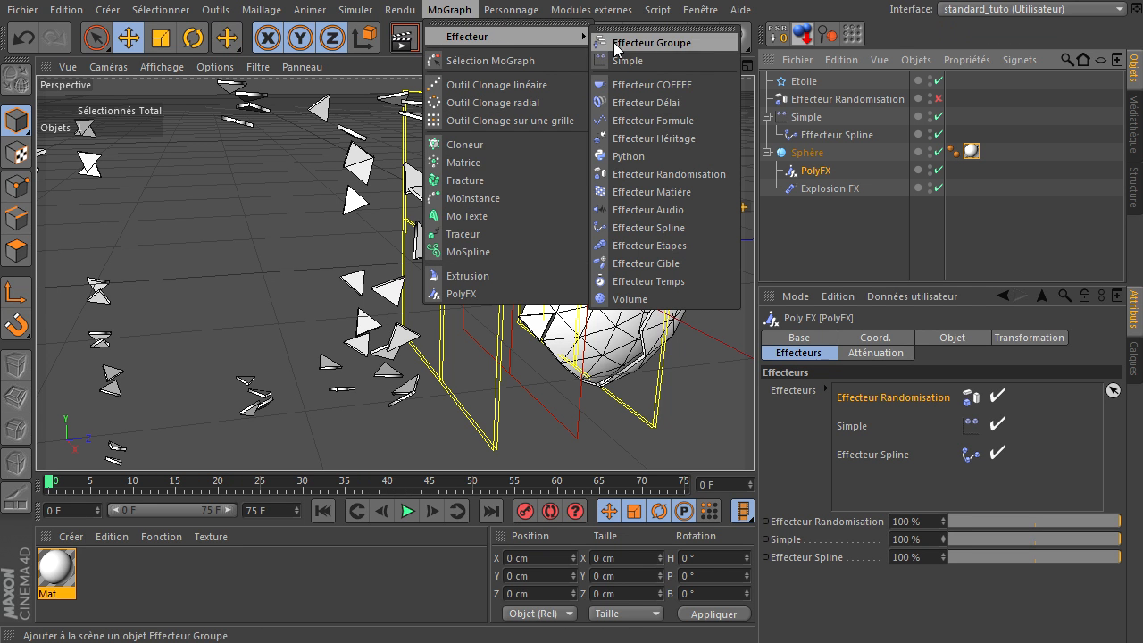
pyautogui.click(657, 173)
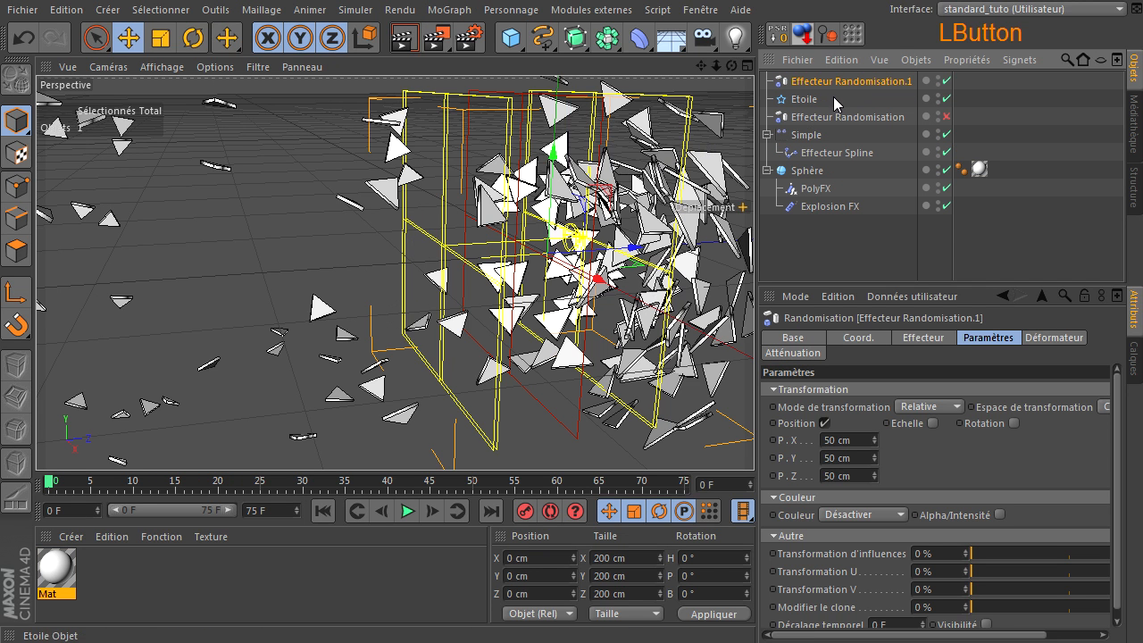
# Step: Turn off Position on the PolyFX's new Randomisation effector and set its Couleur mode to Activer
pyautogui.click(823, 422)
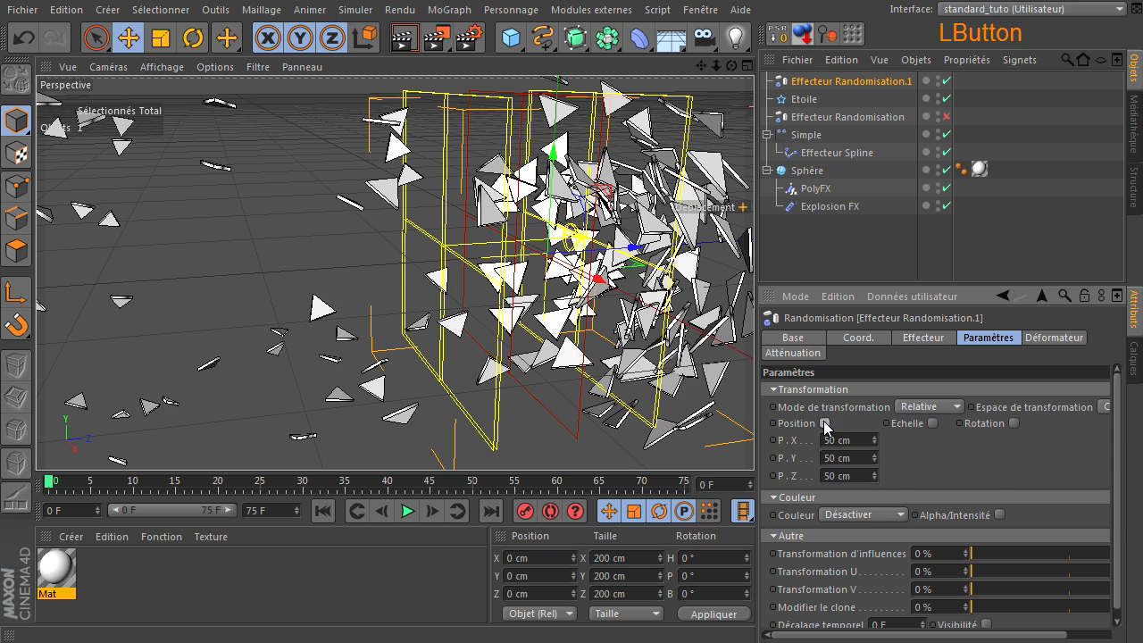
pyautogui.click(896, 461)
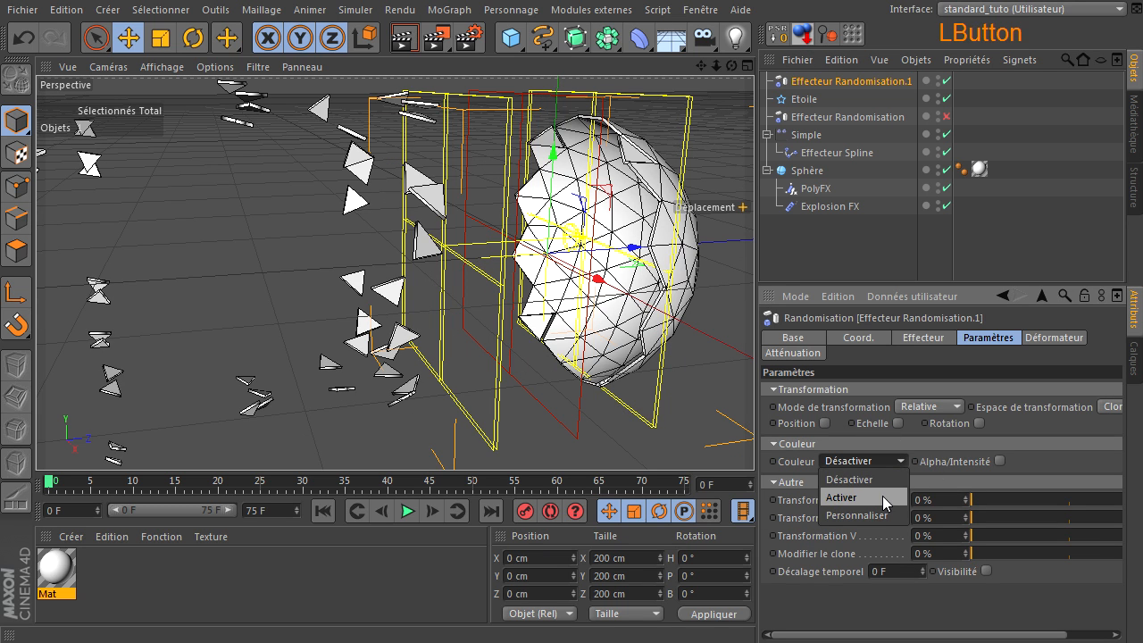
pyautogui.click(882, 496)
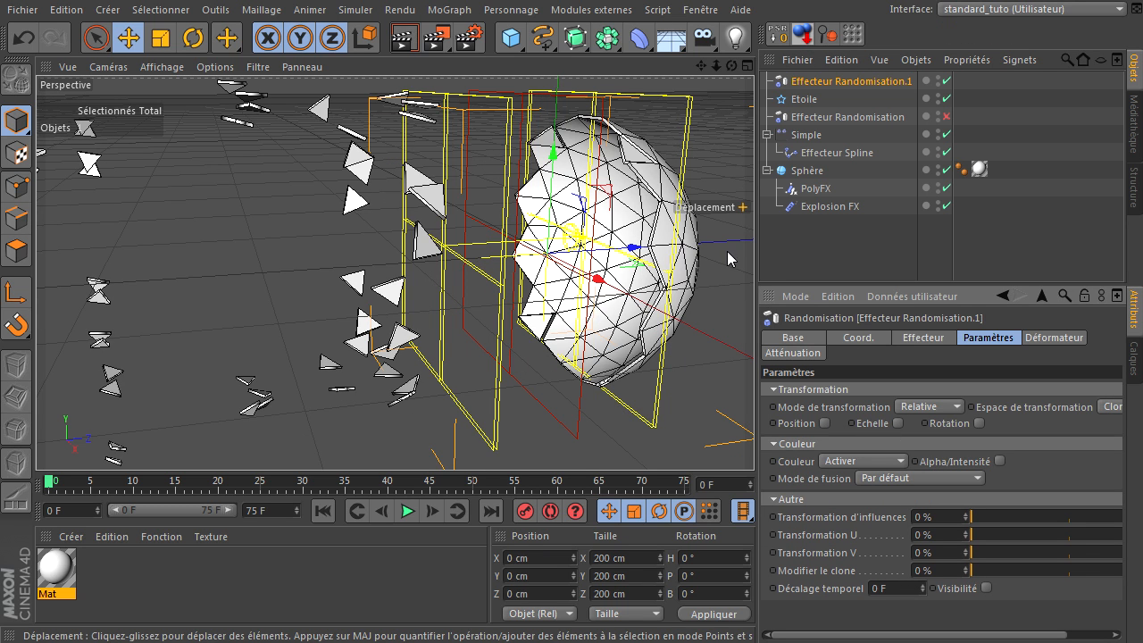
pyautogui.scroll(-3, 693, 150)
pyautogui.moveTo(700, 65); pyautogui.dragTo(588, 83)
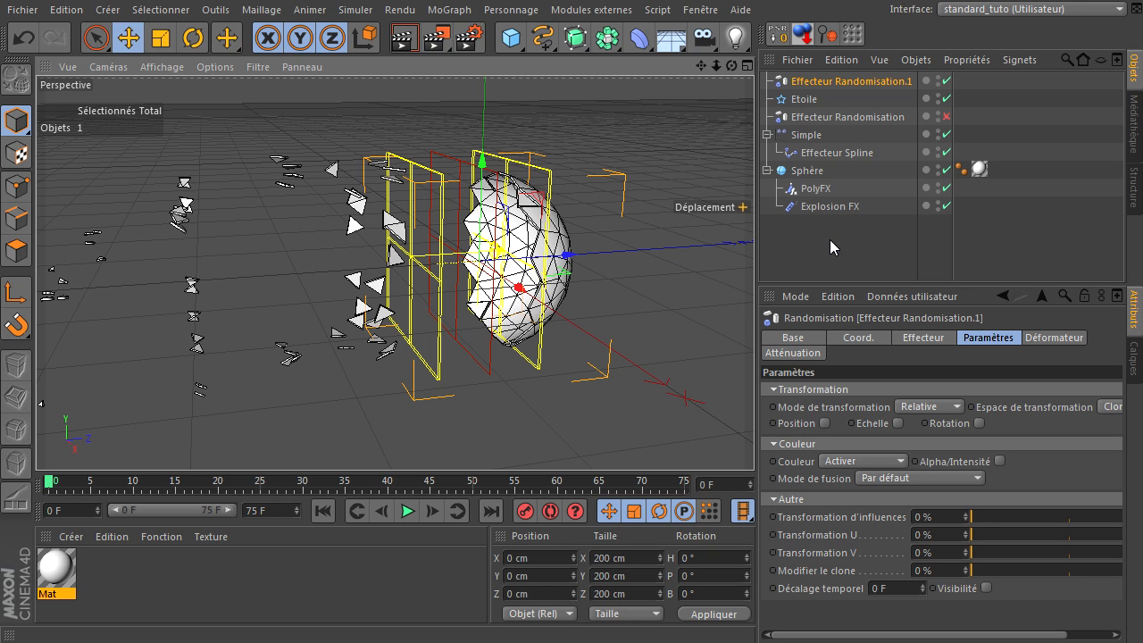
# Step: Add a MoGraph Fracture object at the end of the object hierarchy and make the sphere its child
pyautogui.click(810, 170)
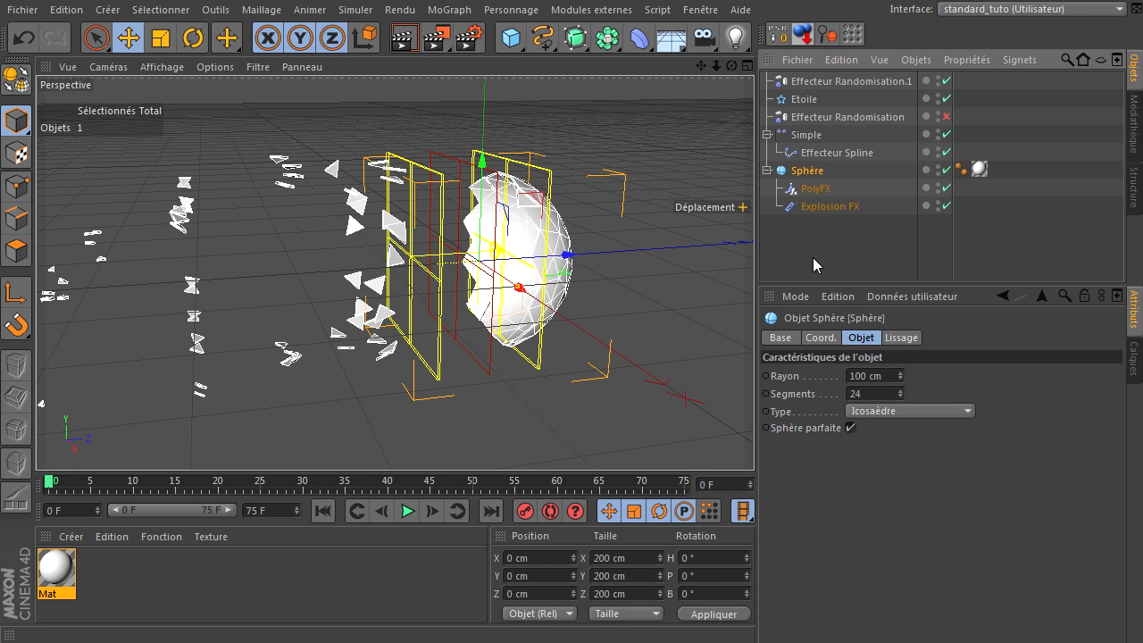
pyautogui.click(447, 13)
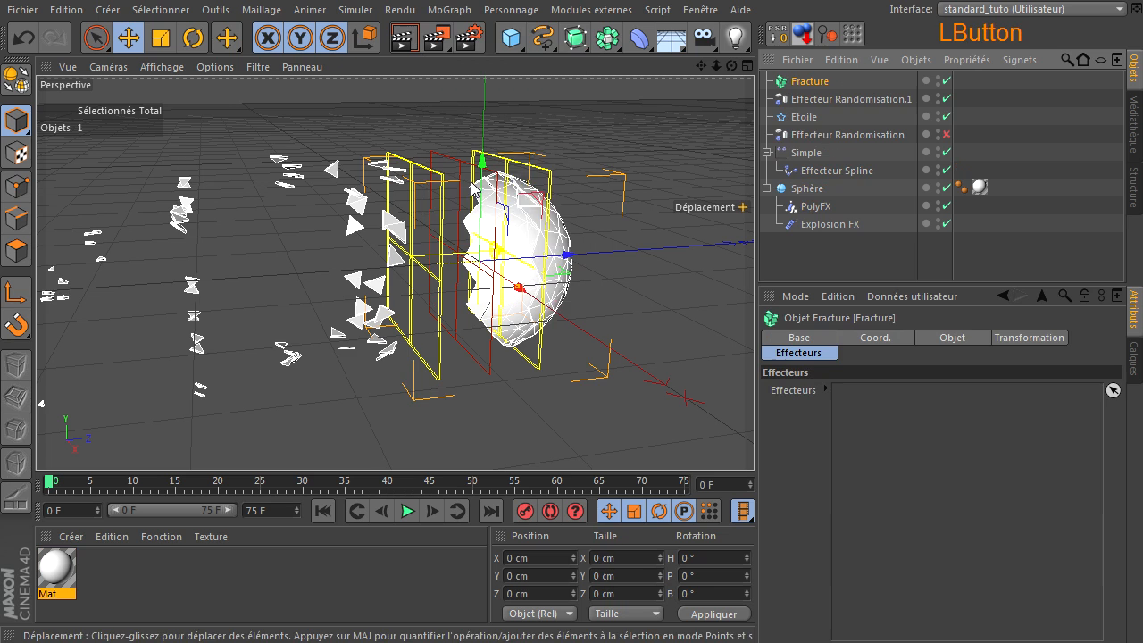
pyautogui.click(471, 181)
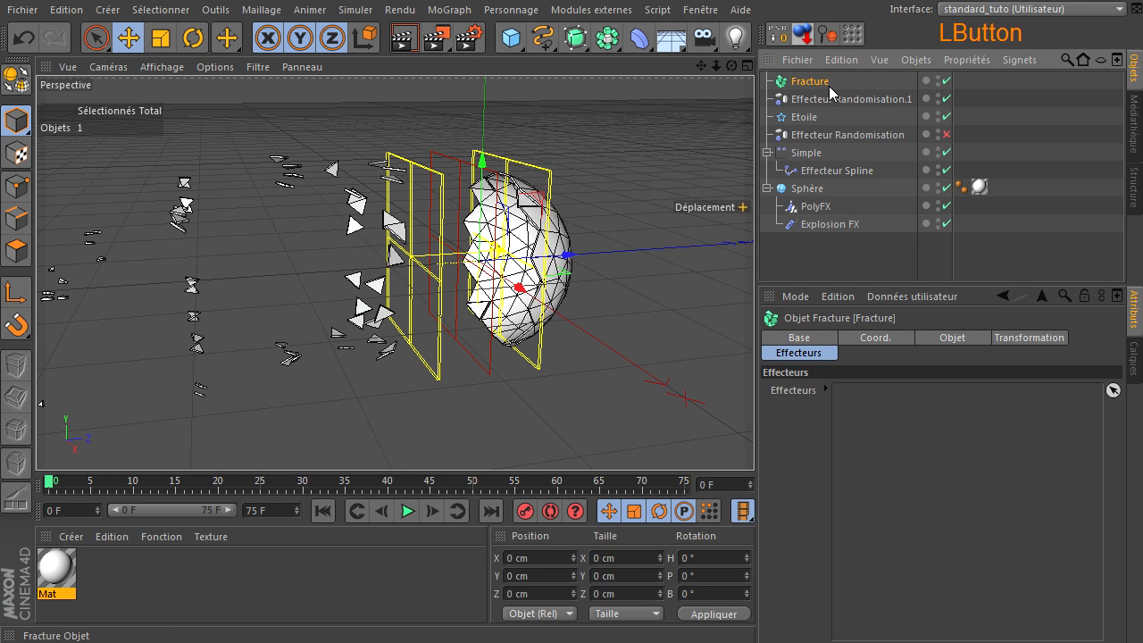
pyautogui.moveTo(818, 83); pyautogui.dragTo(827, 261)
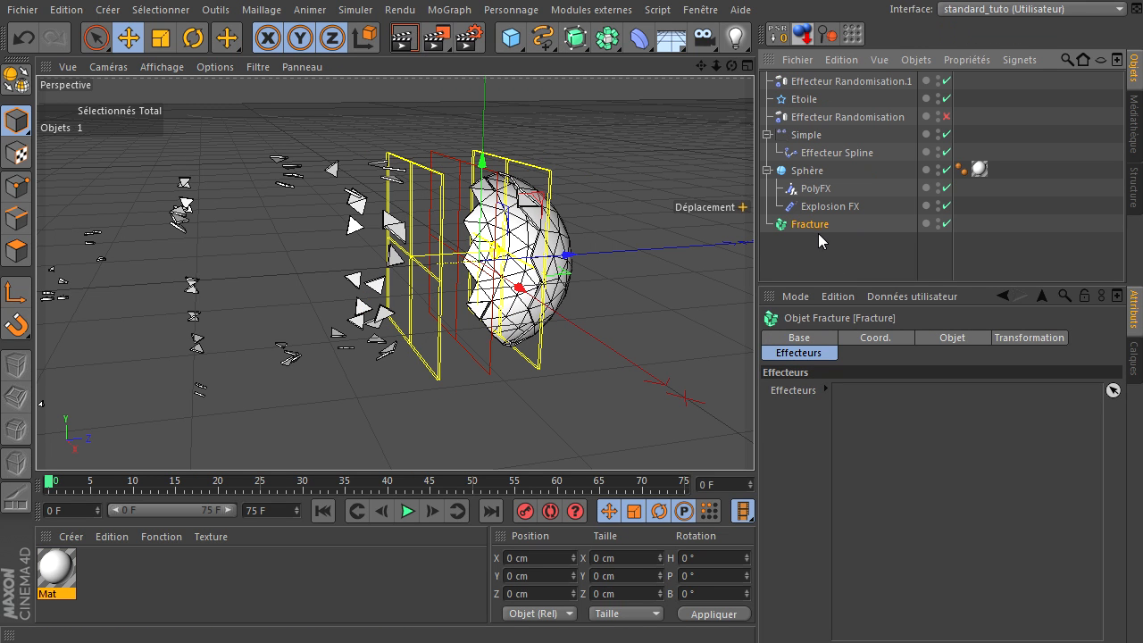
pyautogui.click(940, 339)
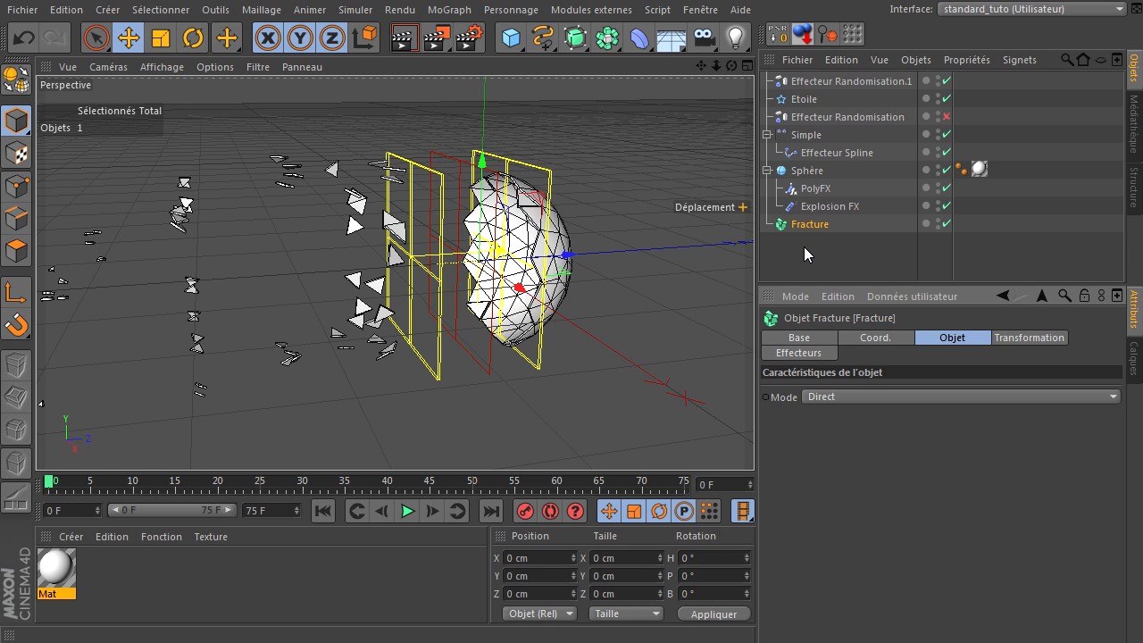
pyautogui.moveTo(811, 172); pyautogui.dragTo(816, 225)
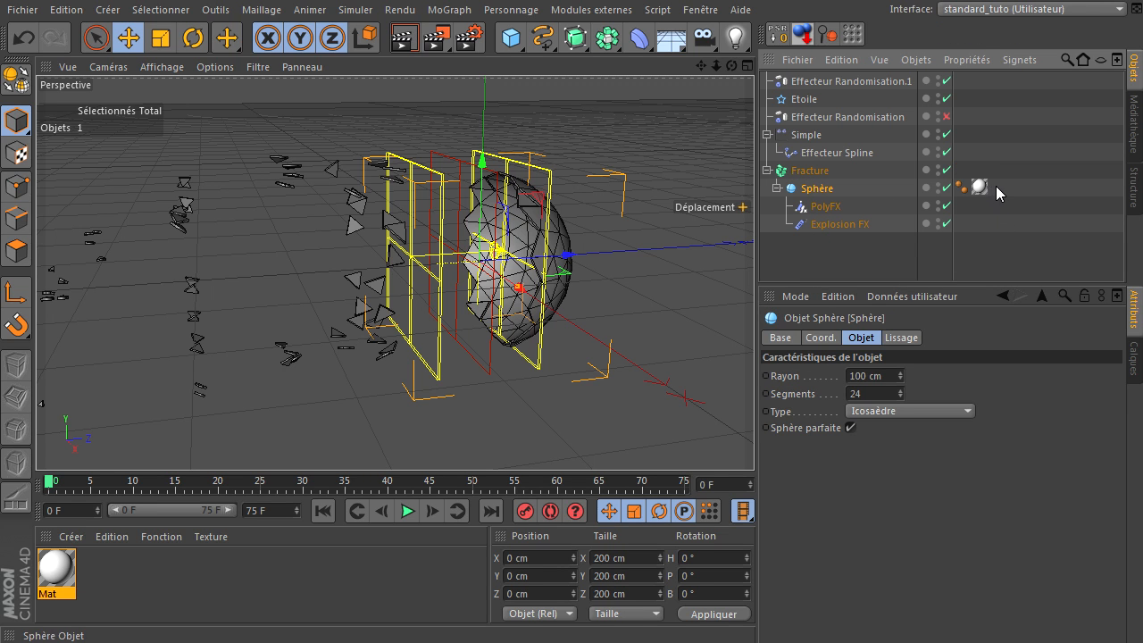
pyautogui.click(826, 207)
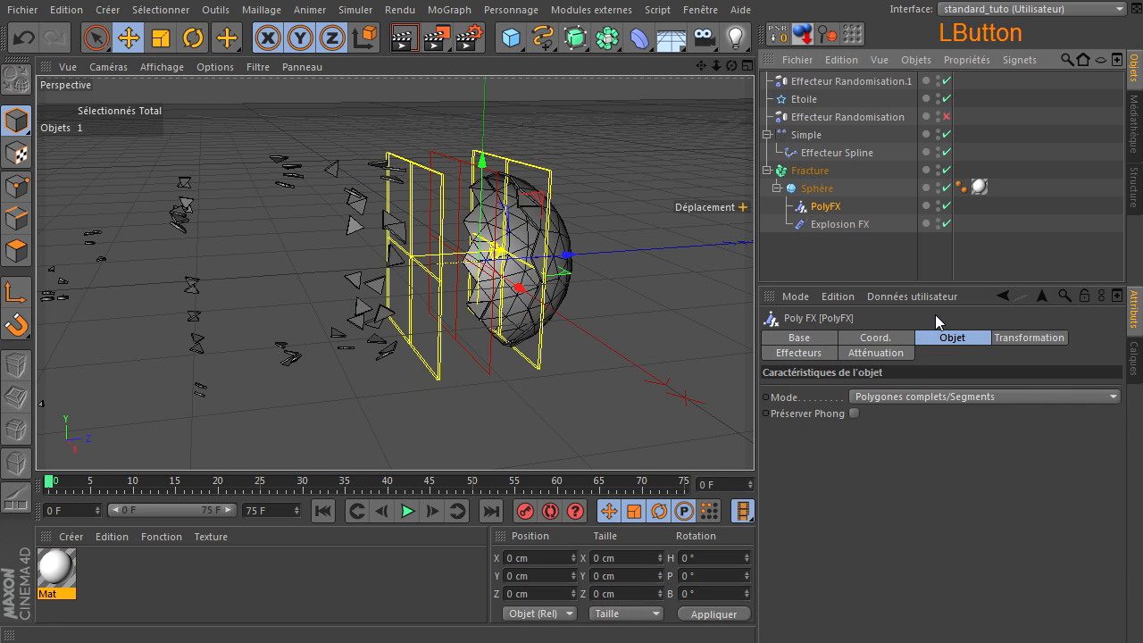
pyautogui.click(798, 354)
pyautogui.press('Delete')
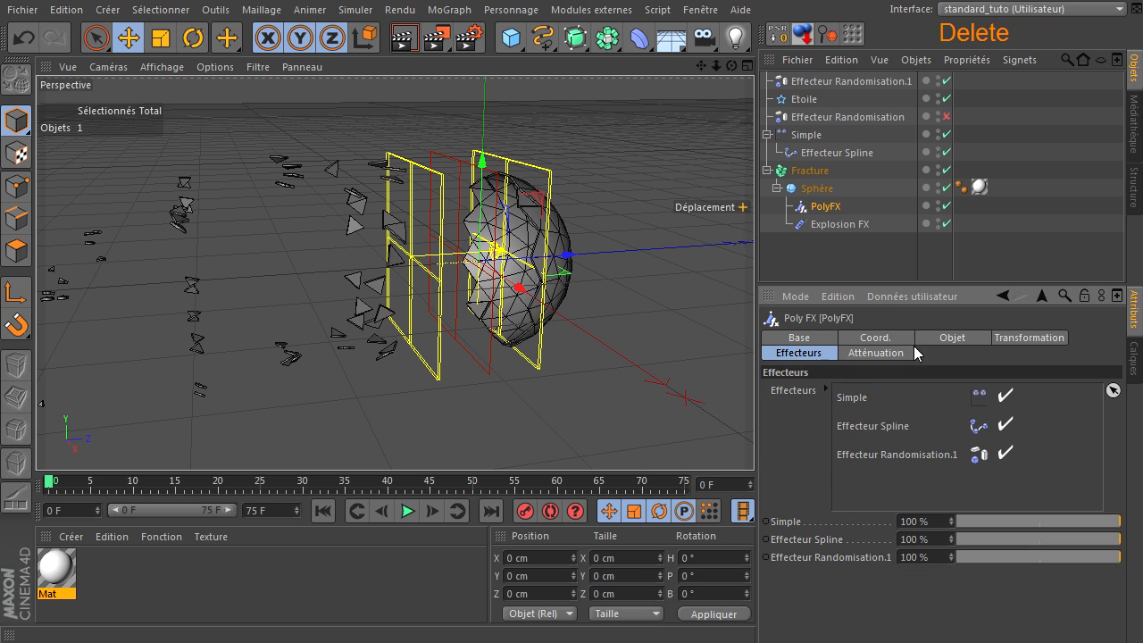
pyautogui.click(865, 271)
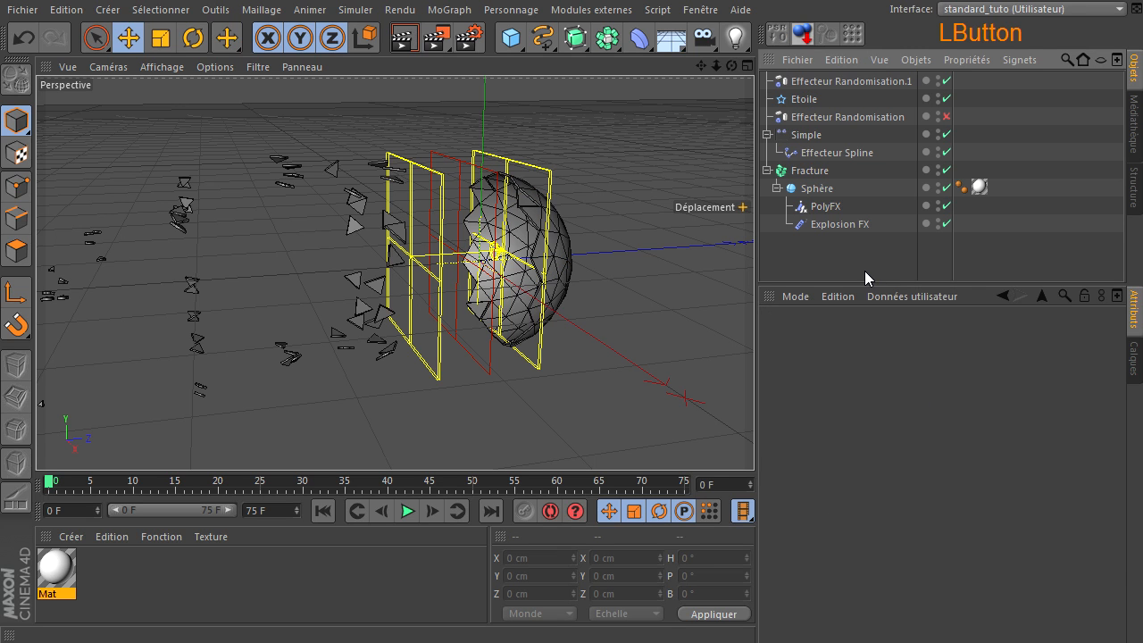
pyautogui.click(825, 207)
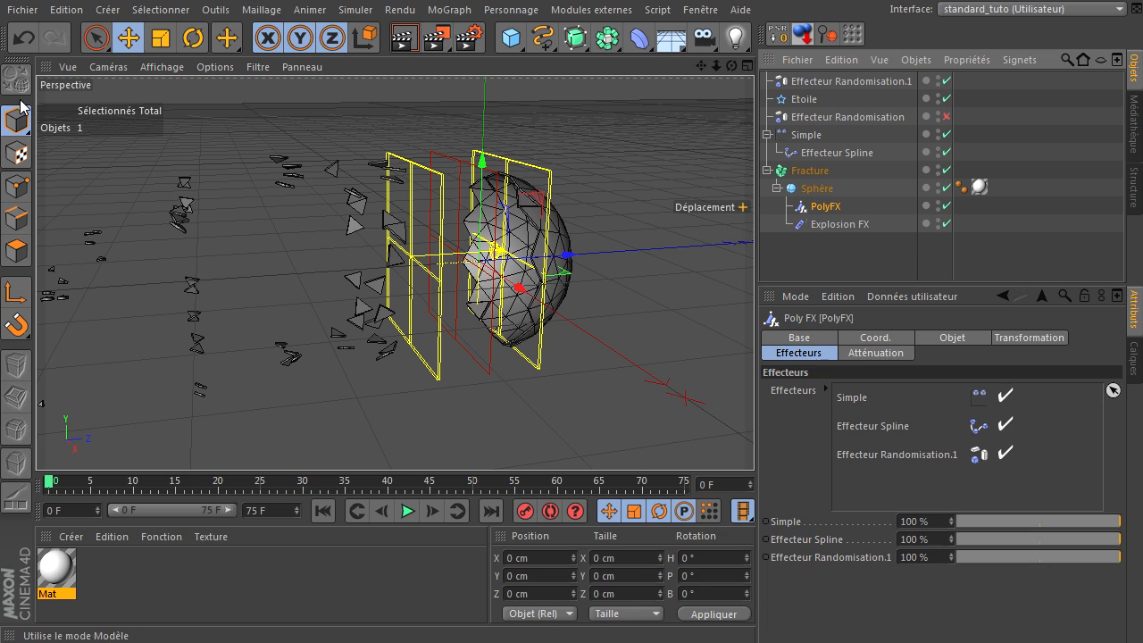
pyautogui.click(24, 39)
pyautogui.click(23, 39)
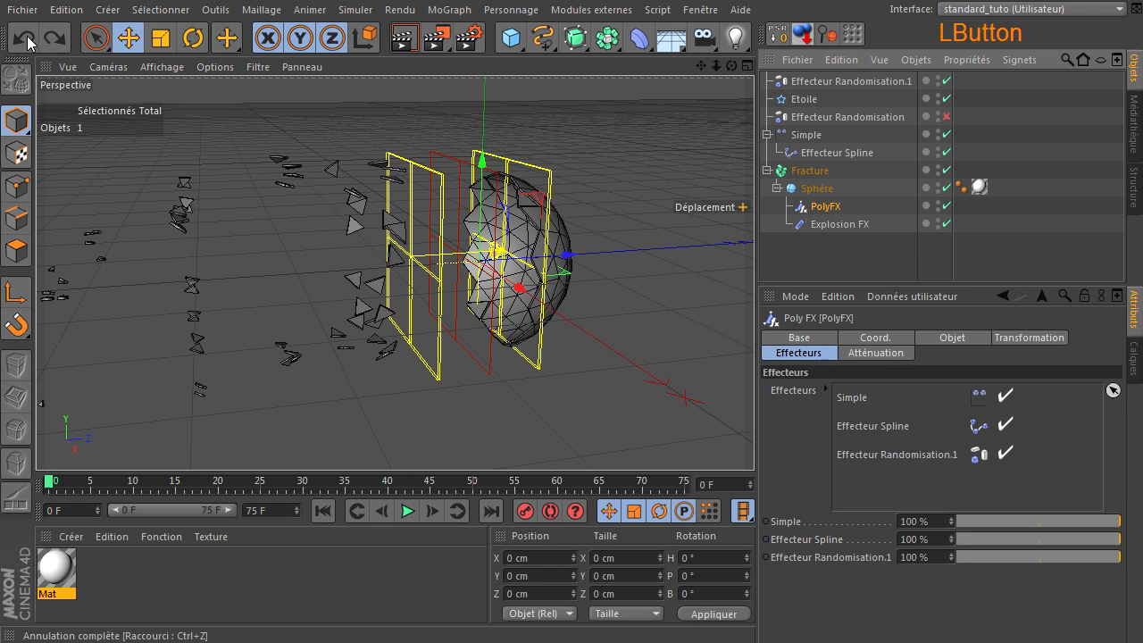
pyautogui.click(23, 40)
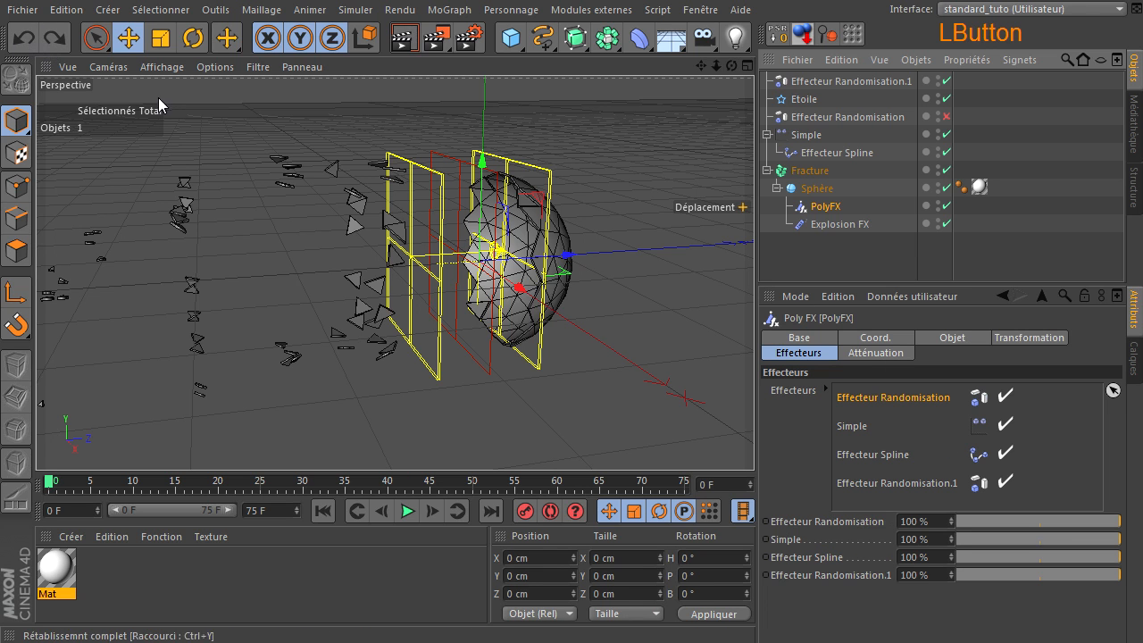
# Step: Remove the second Randomisation effector from the PolyFX's effector list and delete it from the scene
pyautogui.click(917, 483)
pyautogui.press('Delete')
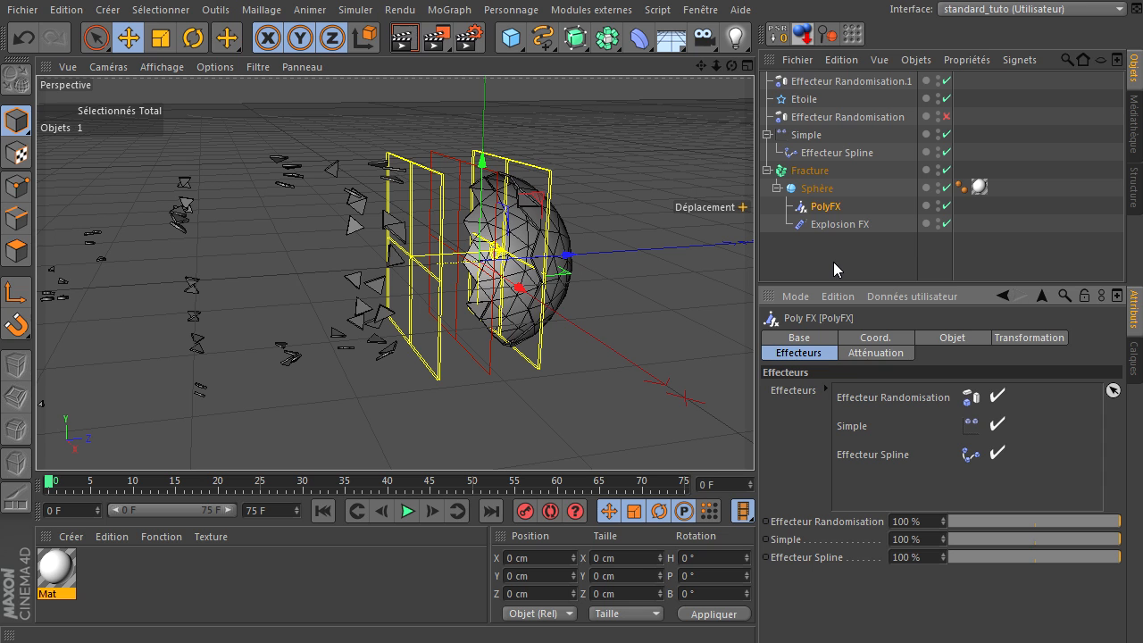
pyautogui.click(849, 82)
pyautogui.press('Delete')
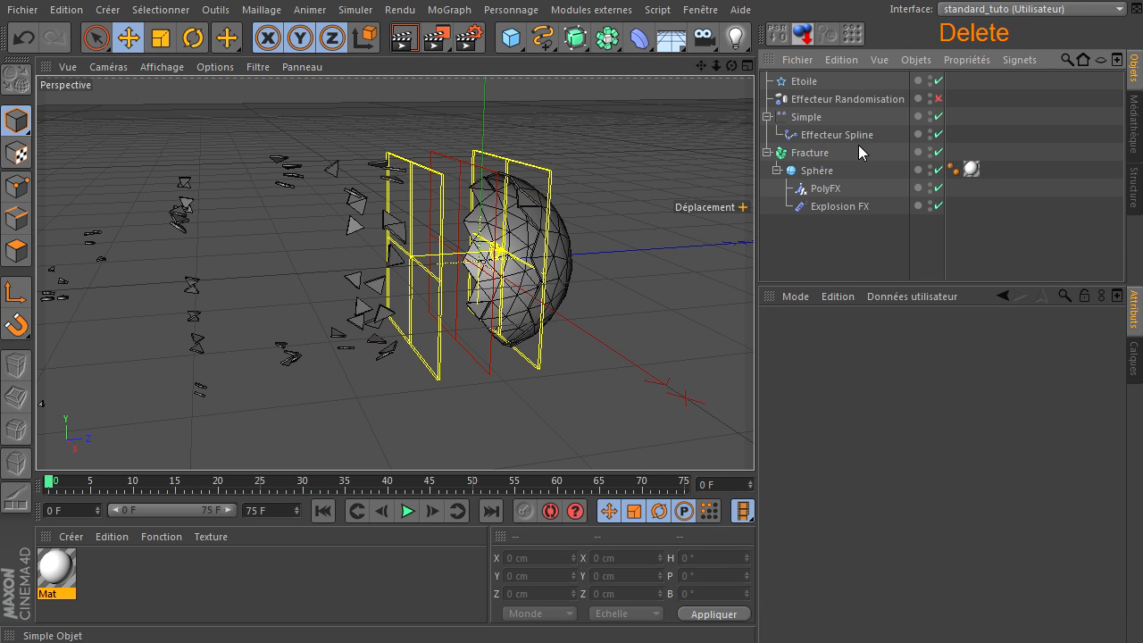
# Step: Move the Mat texture tag from the sphere to the Fracture object
pyautogui.click(817, 187)
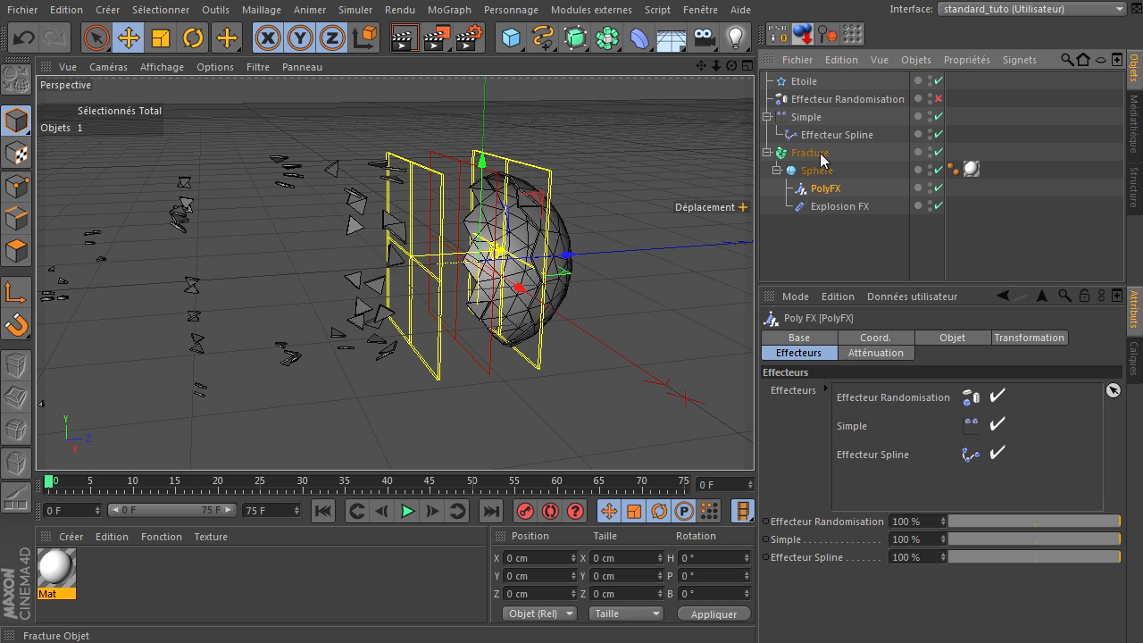
pyautogui.click(821, 155)
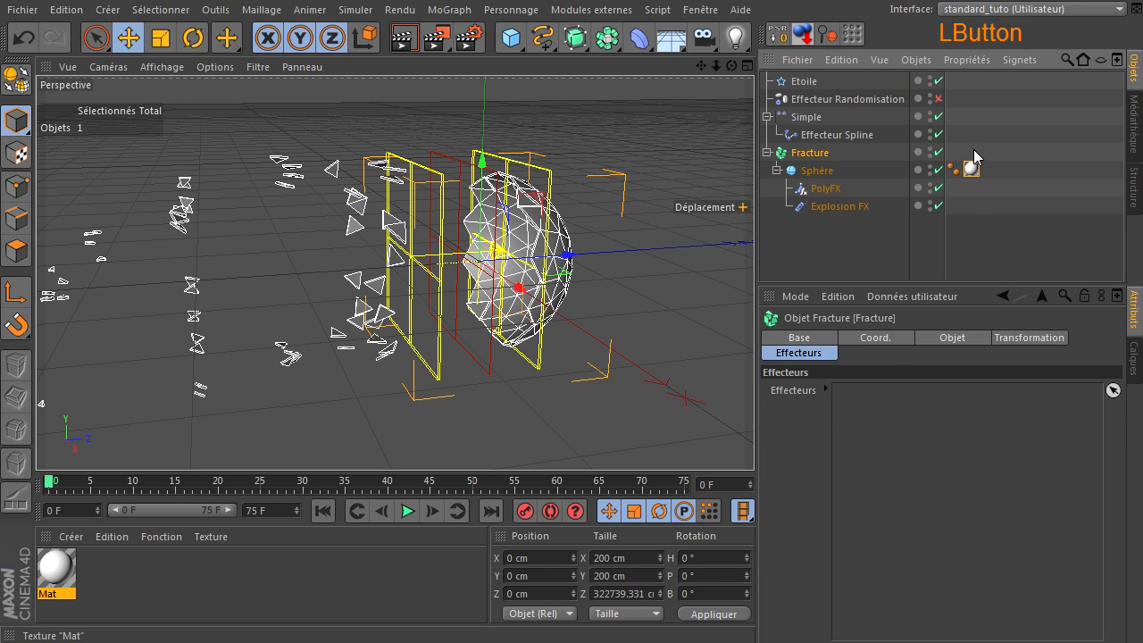
pyautogui.moveTo(975, 157); pyautogui.dragTo(954, 152)
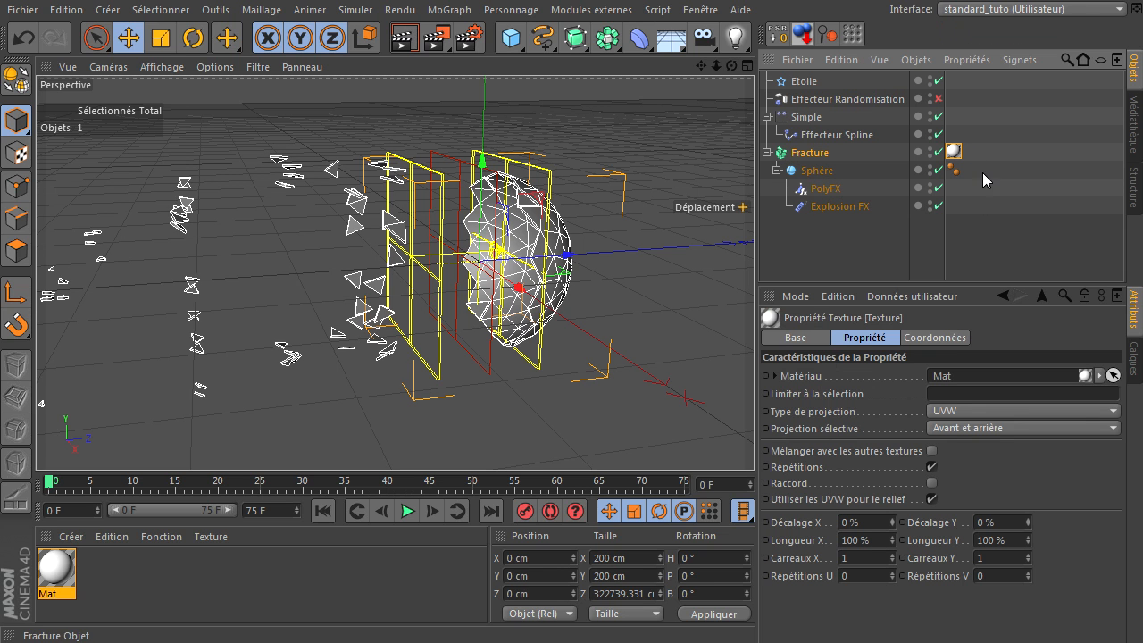
# Step: Add a new Randomisation effector linked to the Fracture object
pyautogui.click(816, 155)
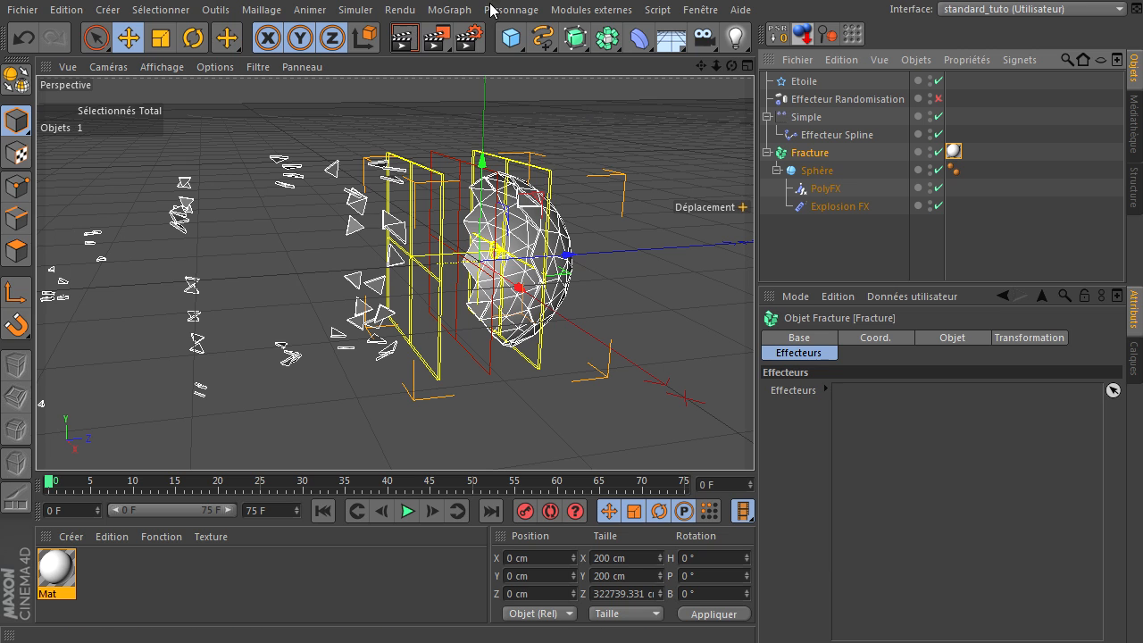
pyautogui.click(460, 12)
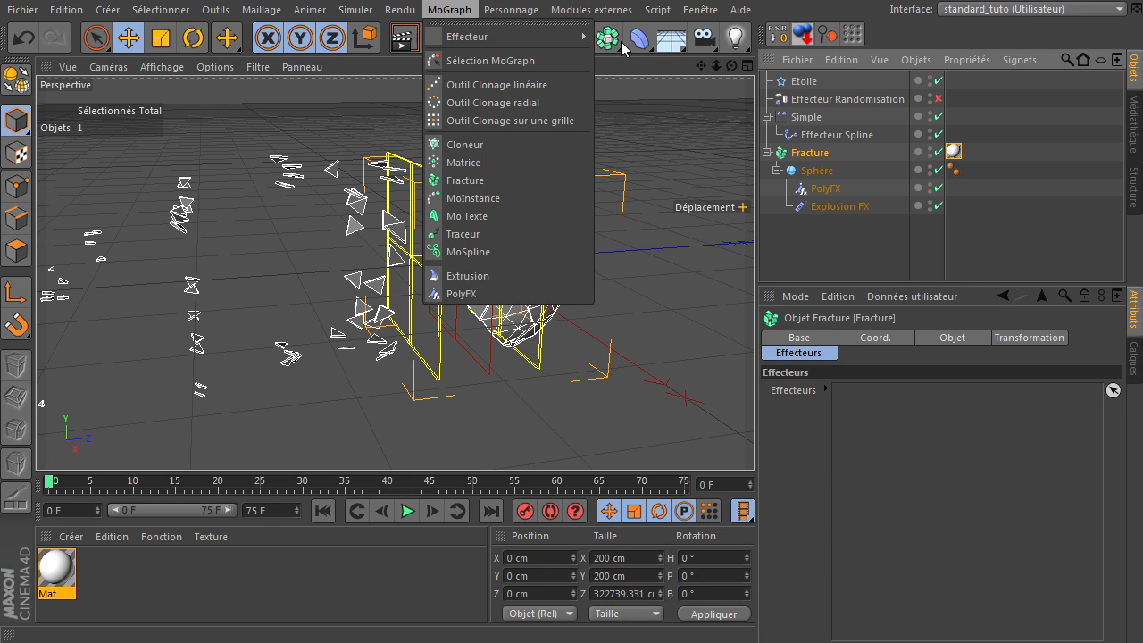
pyautogui.moveTo(536, 37)
pyautogui.click(685, 174)
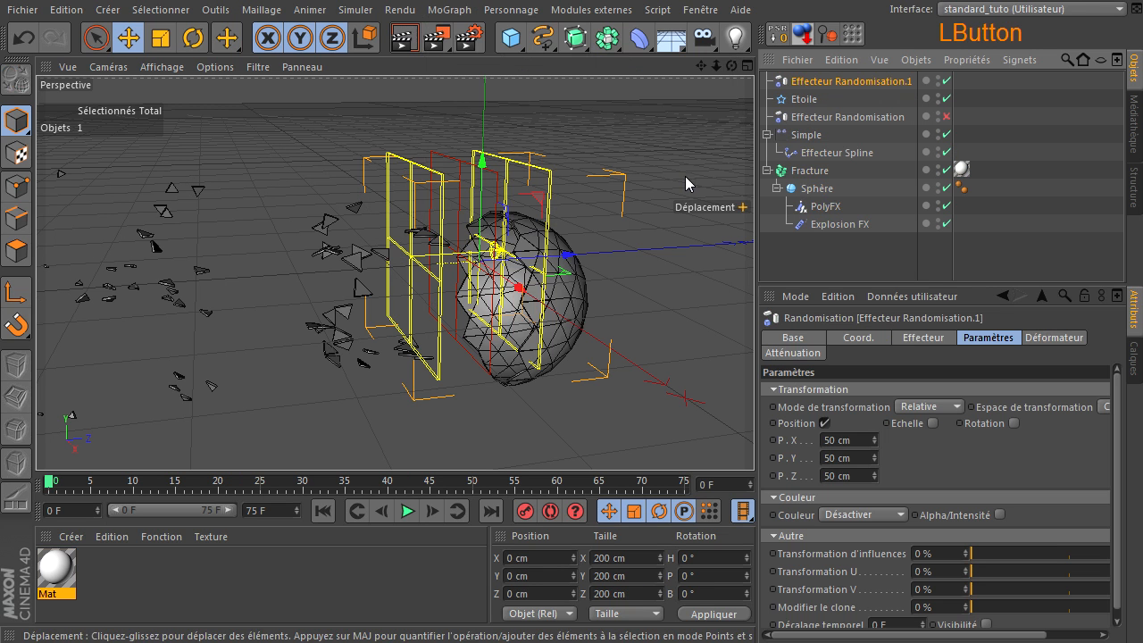
# Step: Turn off Position on the Fracture's Randomisation effector and set its Couleur mode to Activer
pyautogui.click(825, 422)
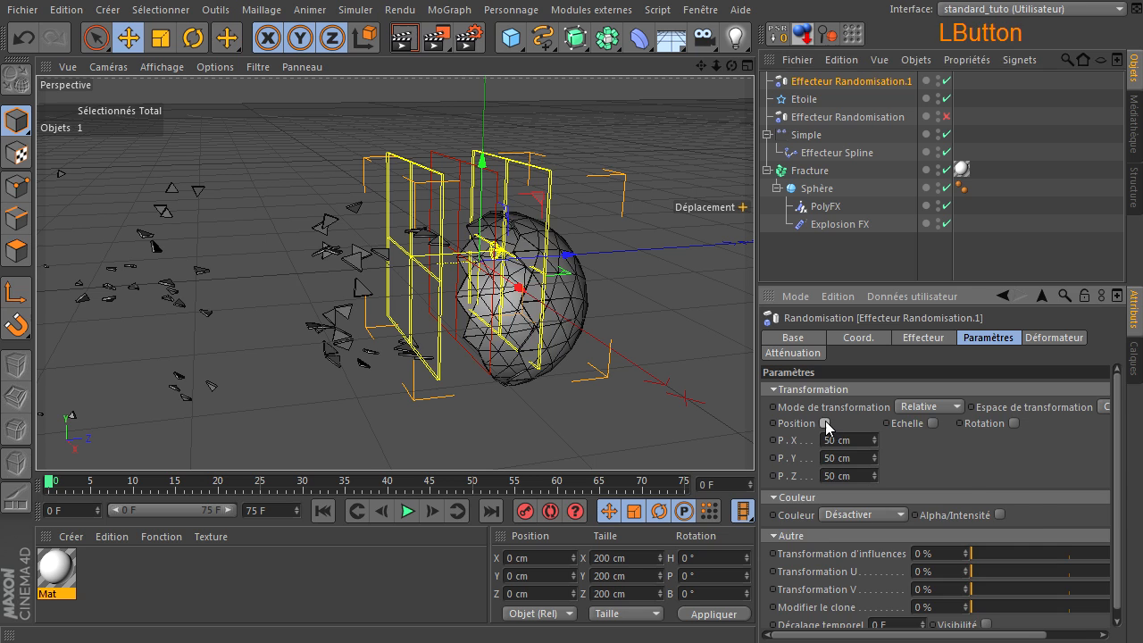
pyautogui.click(896, 462)
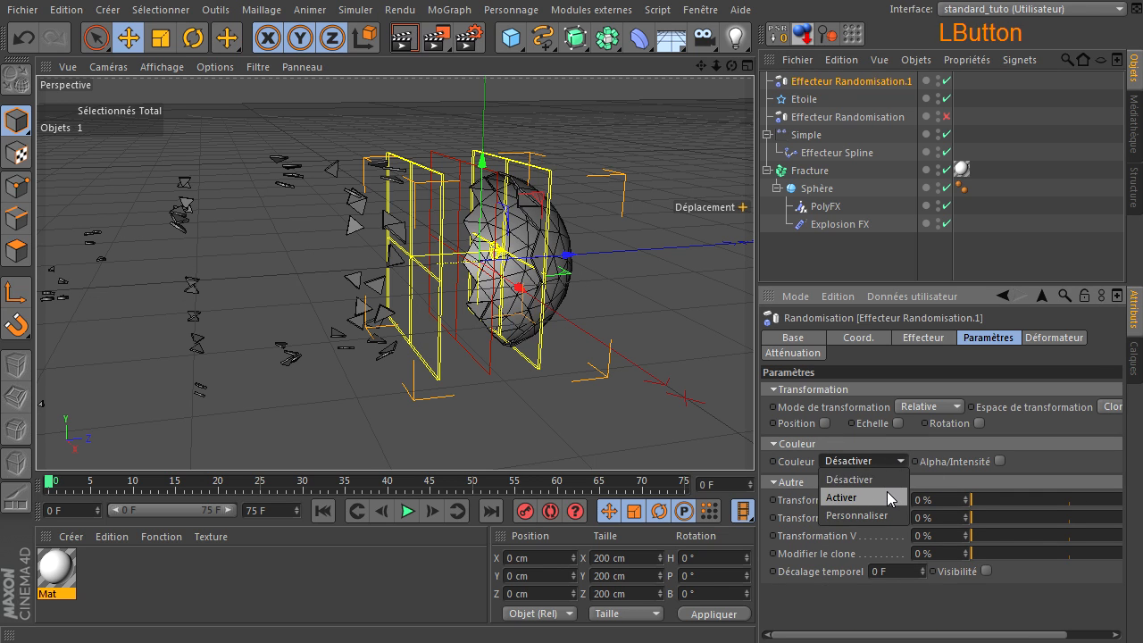
pyautogui.click(887, 491)
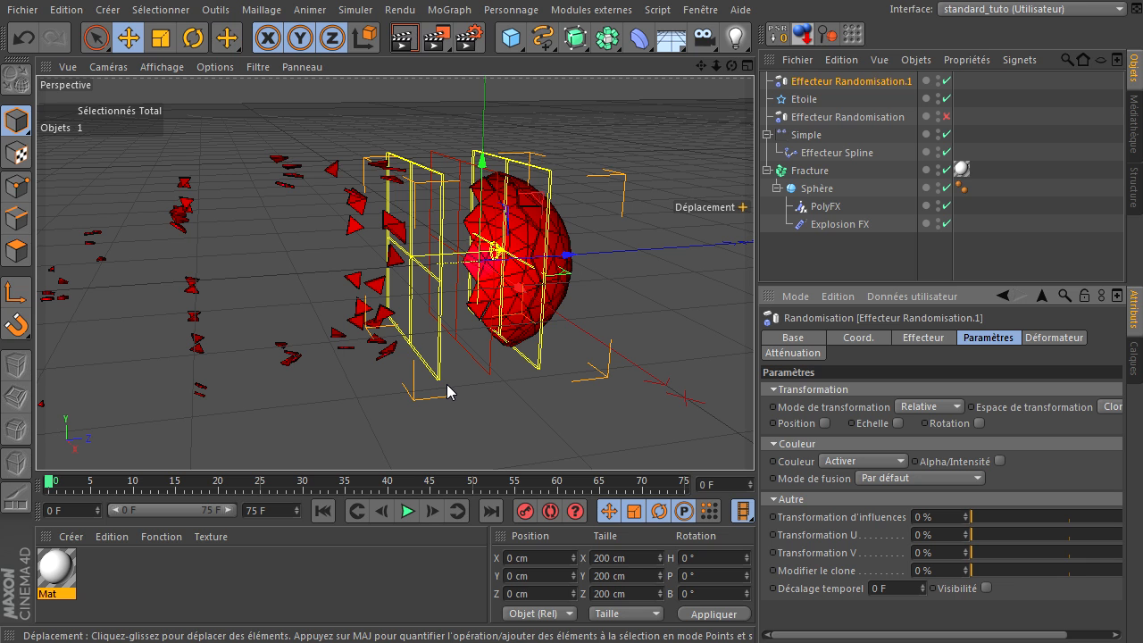
# Step: Review the randomly coloured cubes in the Sans titre 3 scene and return to Sans titre 2
pyautogui.click(705, 11)
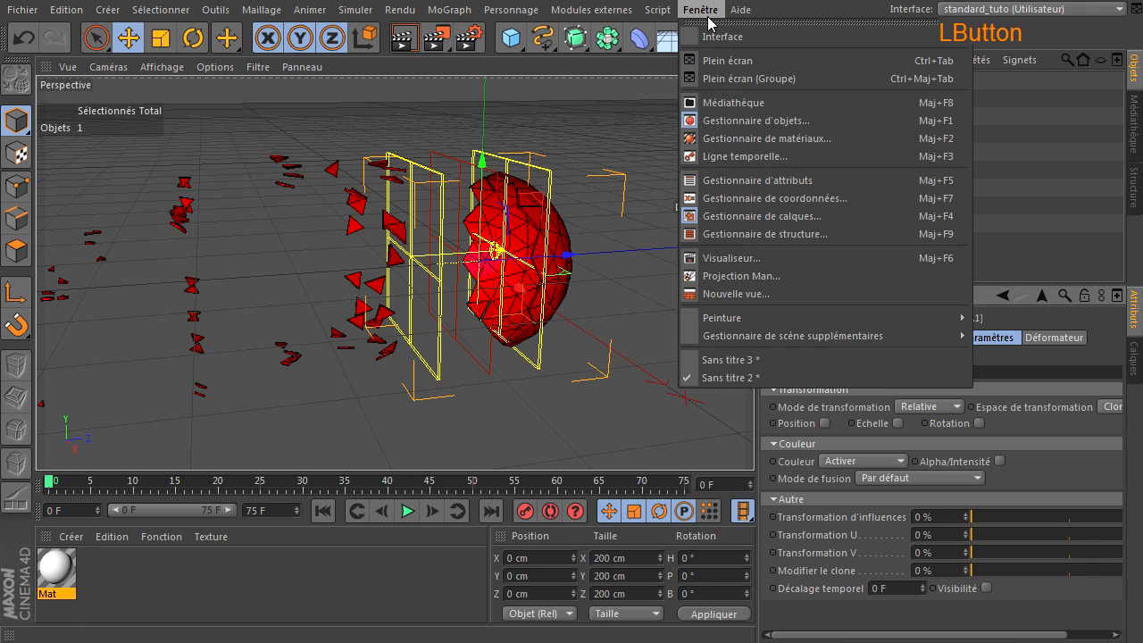
pyautogui.click(729, 359)
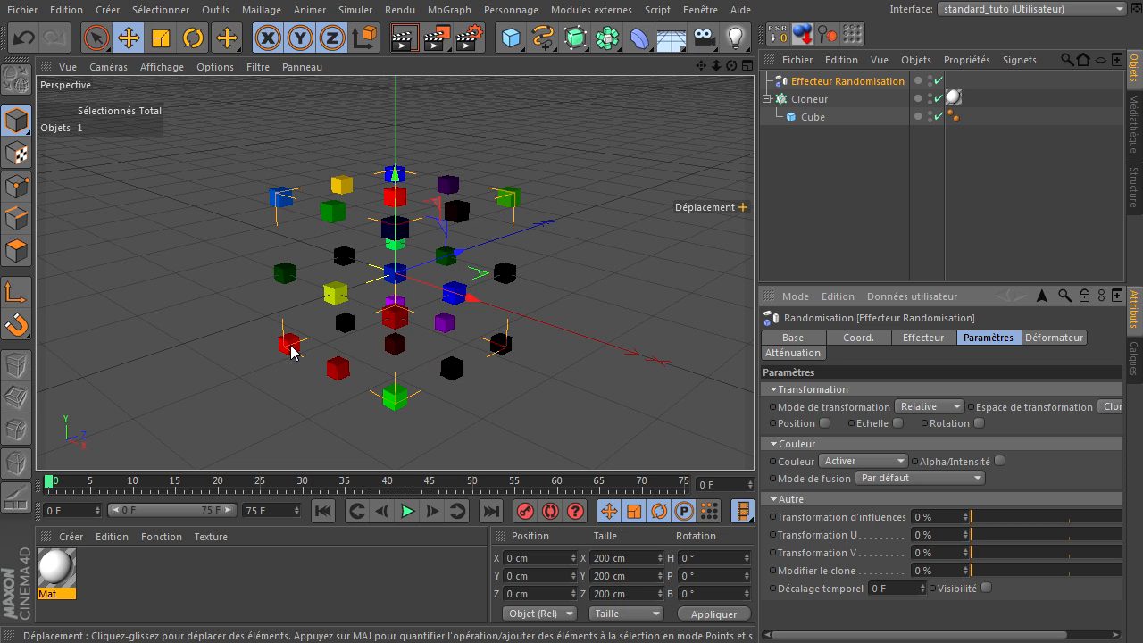
pyautogui.click(699, 12)
pyautogui.click(725, 377)
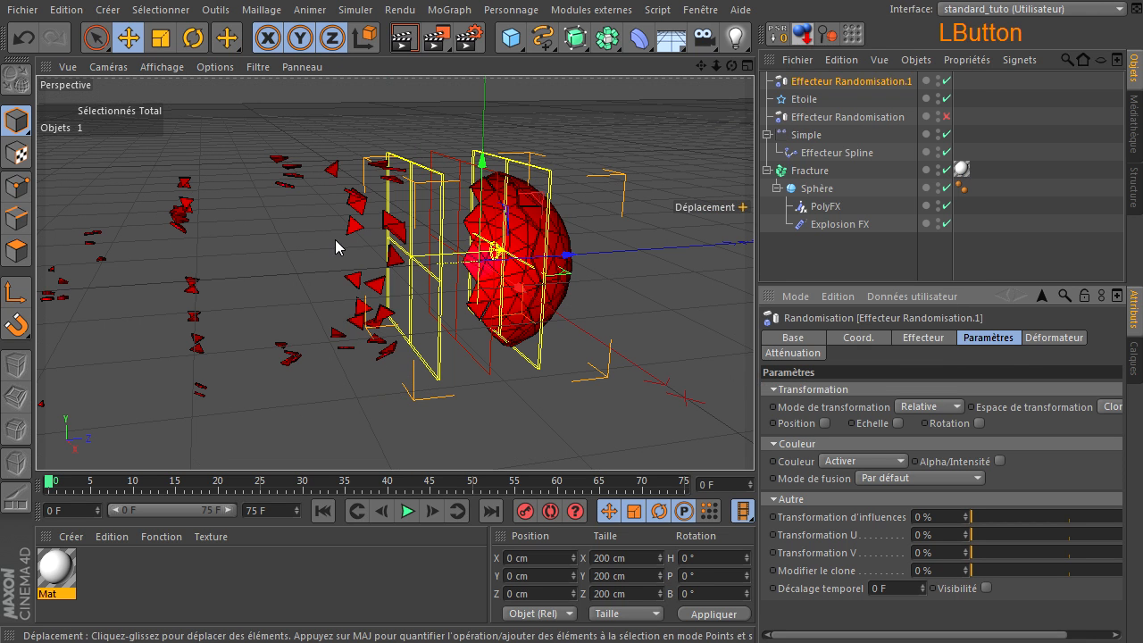
# Step: Set the Fracture object's Mode to Exploser les segments
pyautogui.click(828, 175)
pyautogui.click(965, 337)
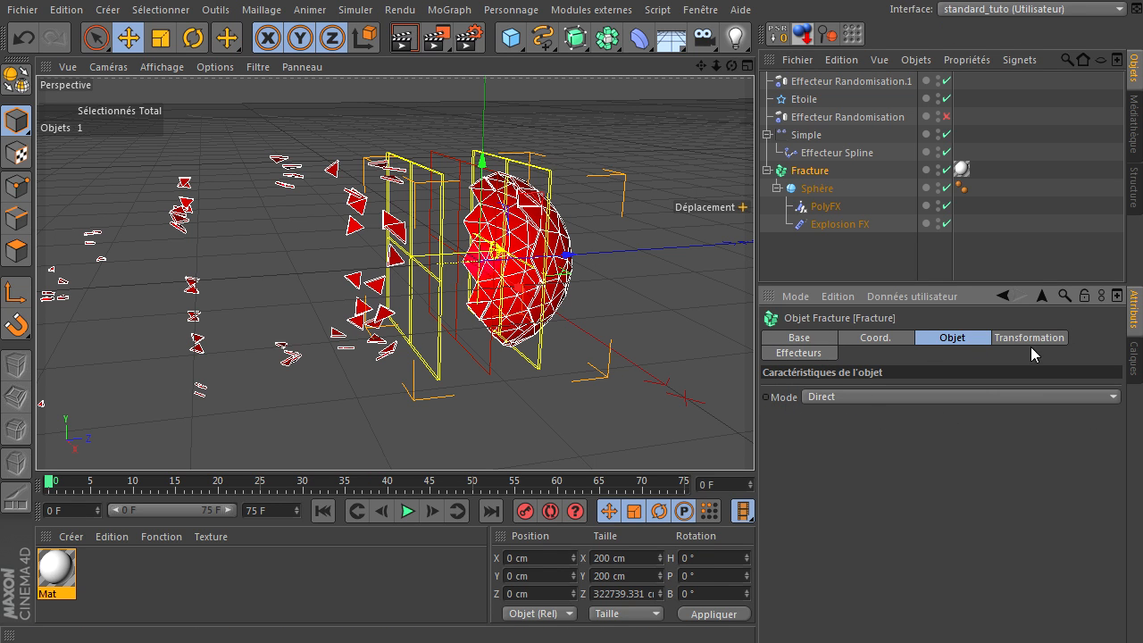
pyautogui.click(905, 398)
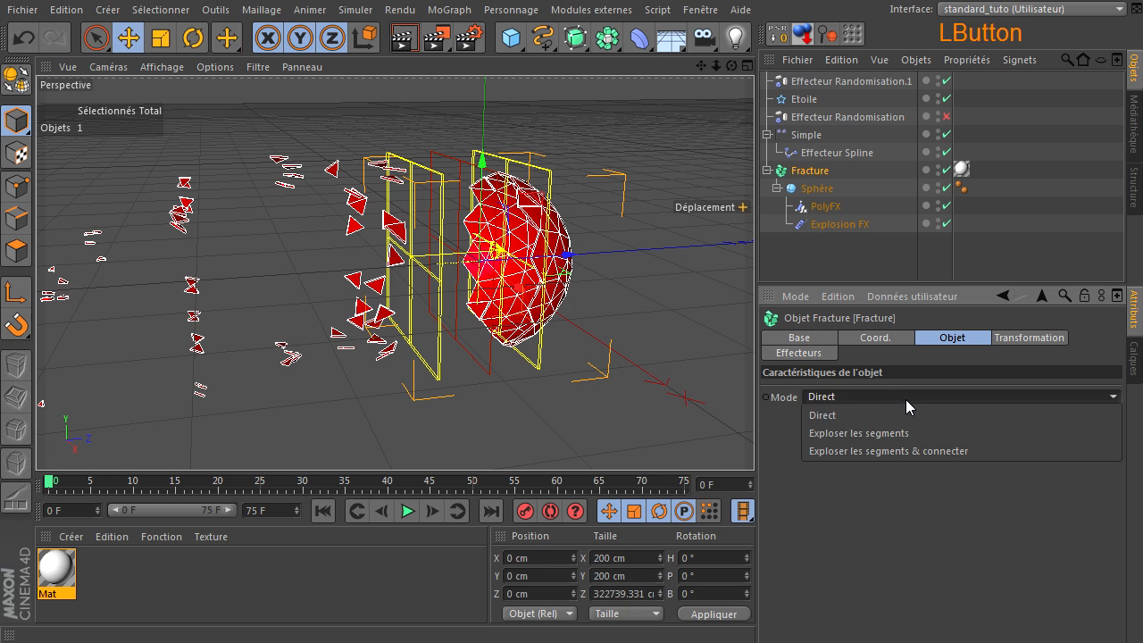
pyautogui.click(896, 433)
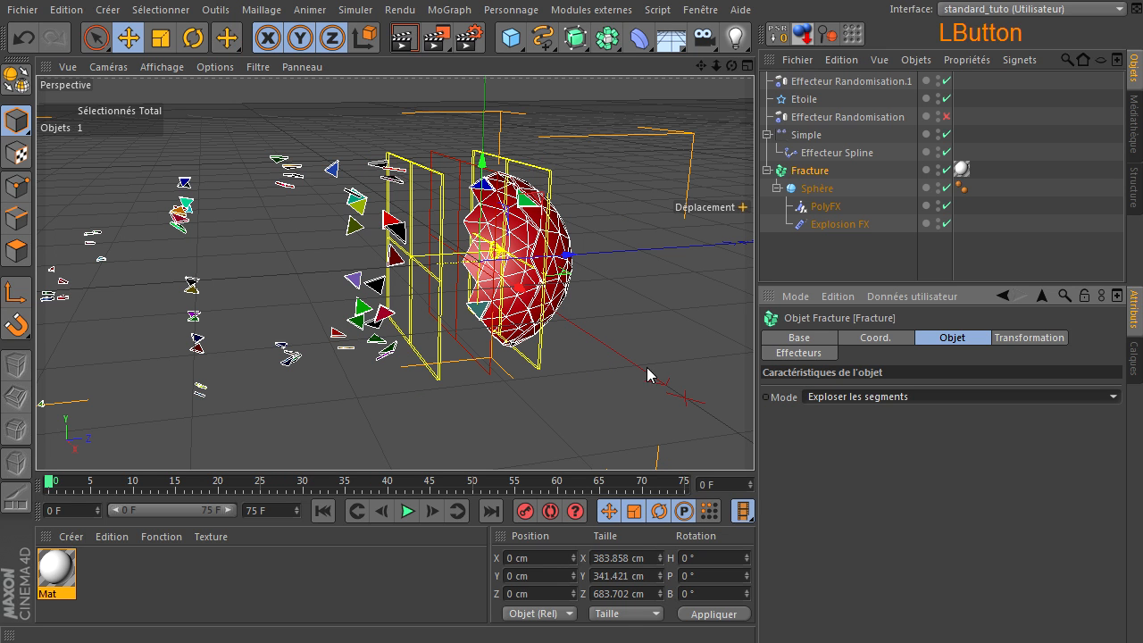
# Step: Add a second Simple effector, linked to the sphere's PolyFX
pyautogui.scroll(3, 446, 270)
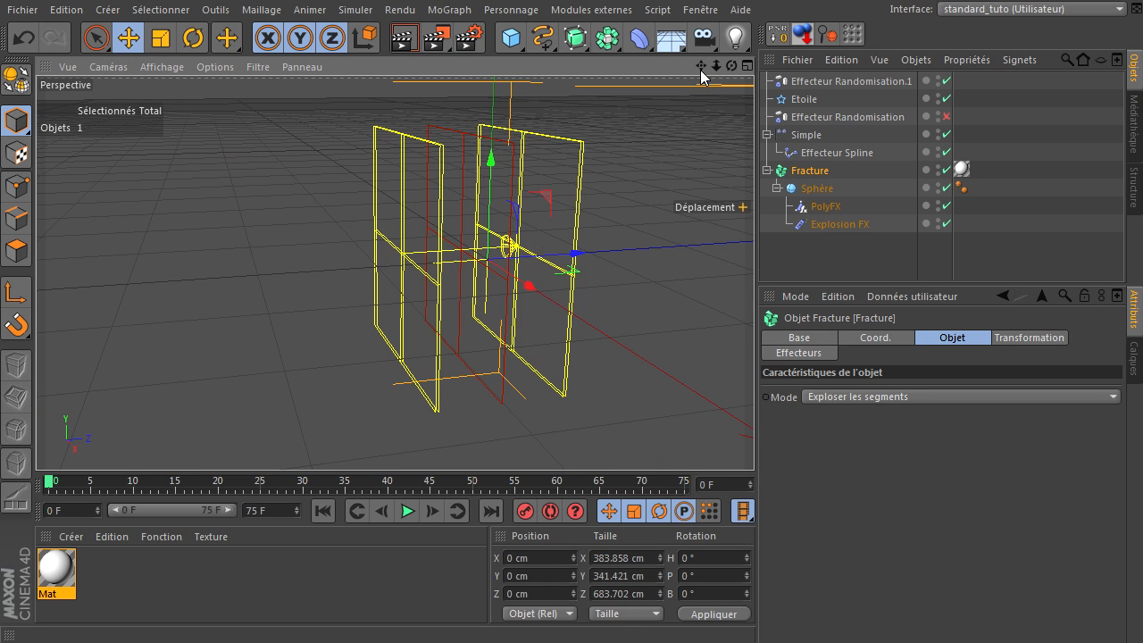
pyautogui.moveTo(729, 63); pyautogui.dragTo(750, 112)
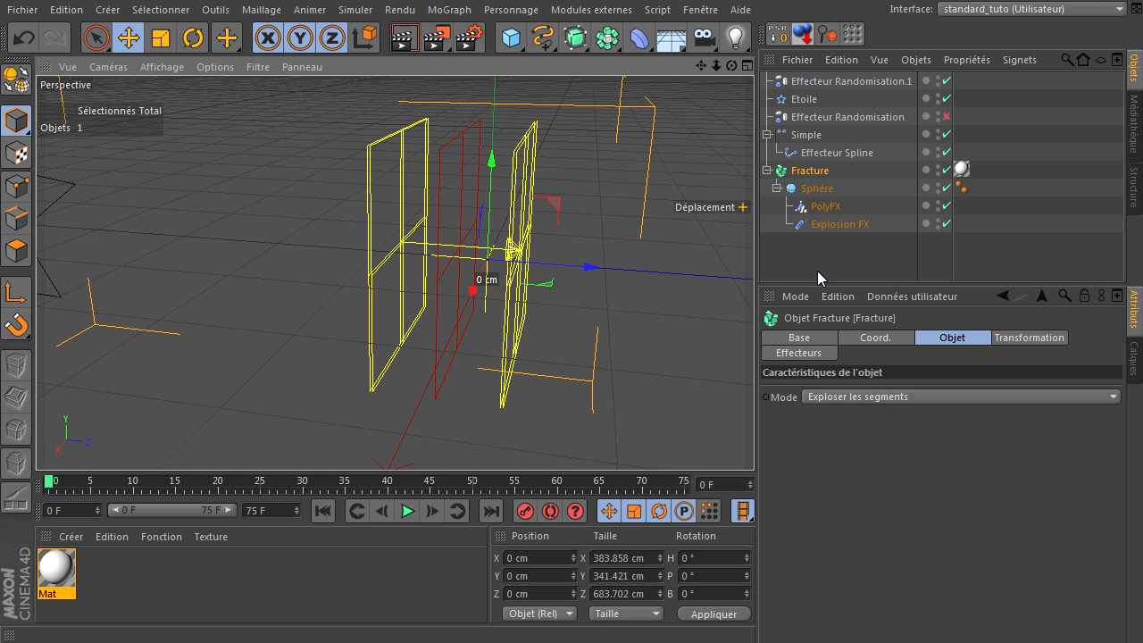
pyautogui.click(632, 407)
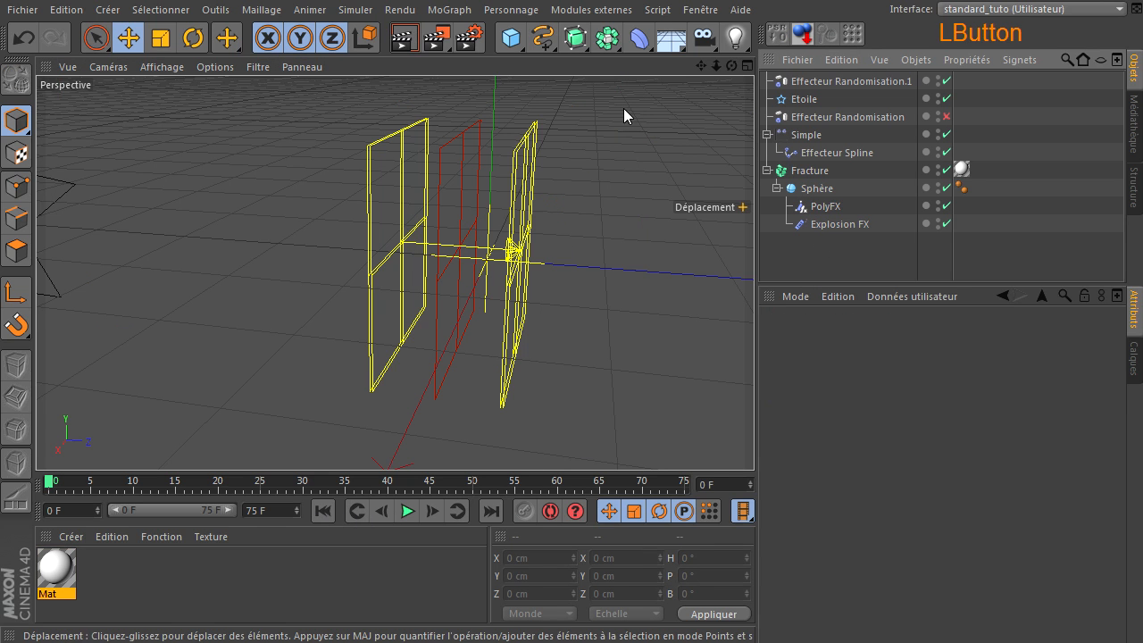
pyautogui.moveTo(716, 65); pyautogui.dragTo(755, 443)
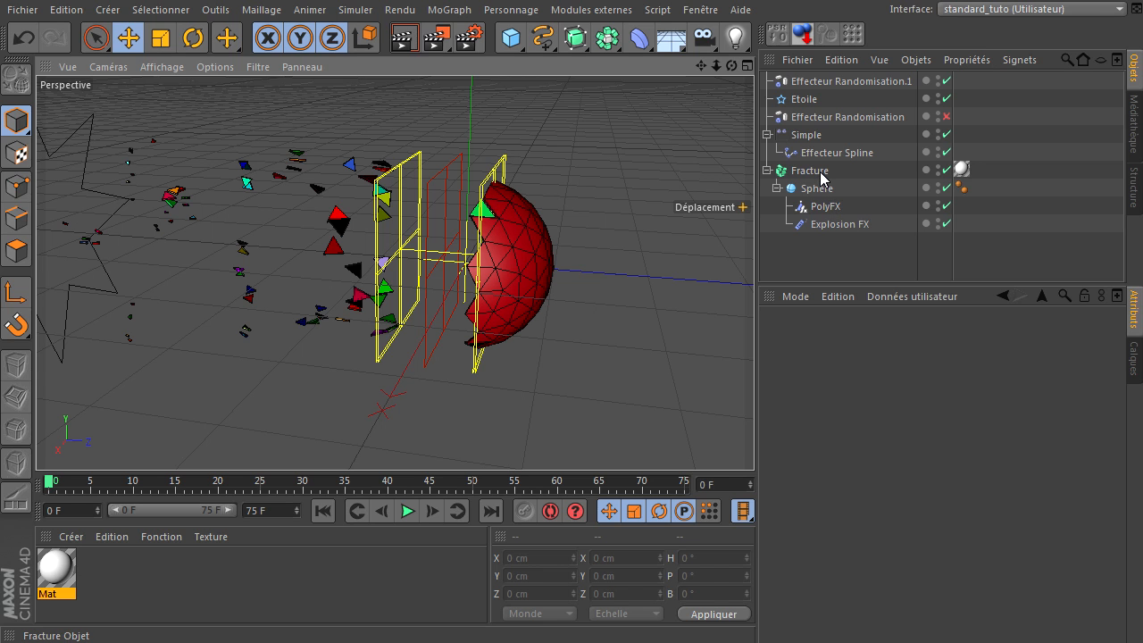
pyautogui.click(823, 207)
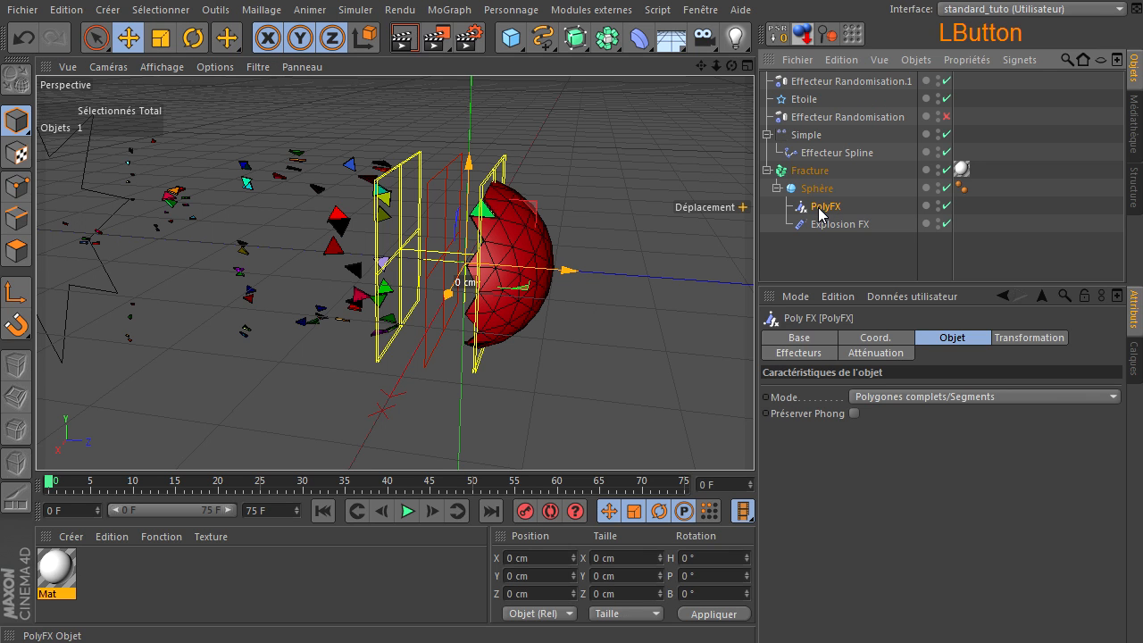
pyautogui.click(449, 10)
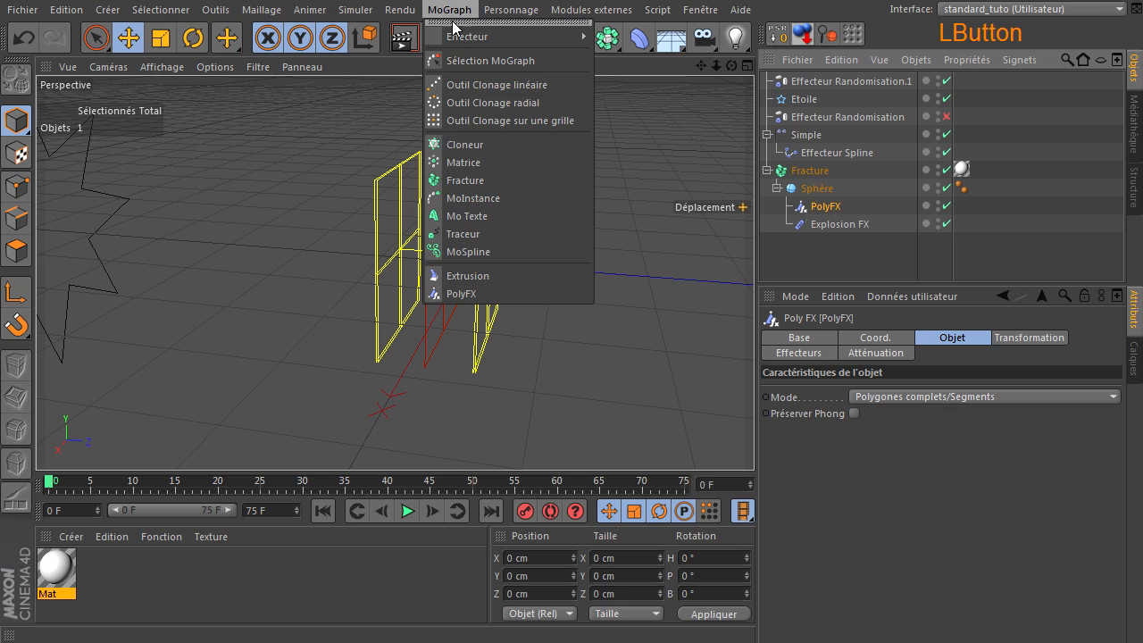
pyautogui.moveTo(479, 37)
pyautogui.click(627, 60)
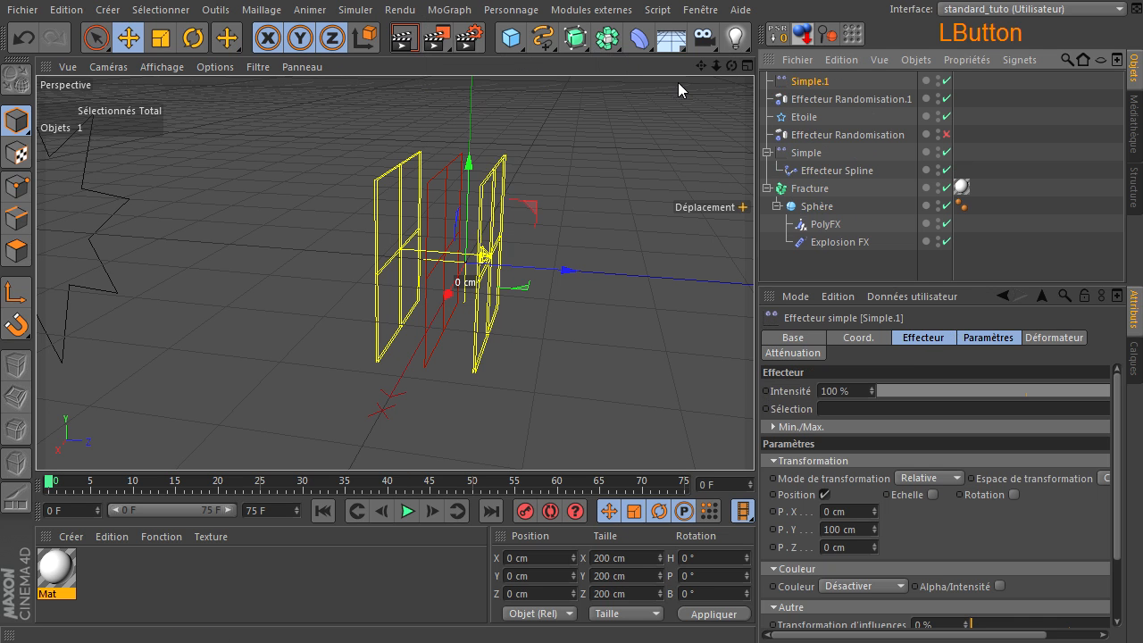
# Step: On the new Simple effector, turn off Position, turn on Echelle with Echelle uniforme, and set the scale to -0.2
pyautogui.click(823, 493)
pyautogui.click(897, 496)
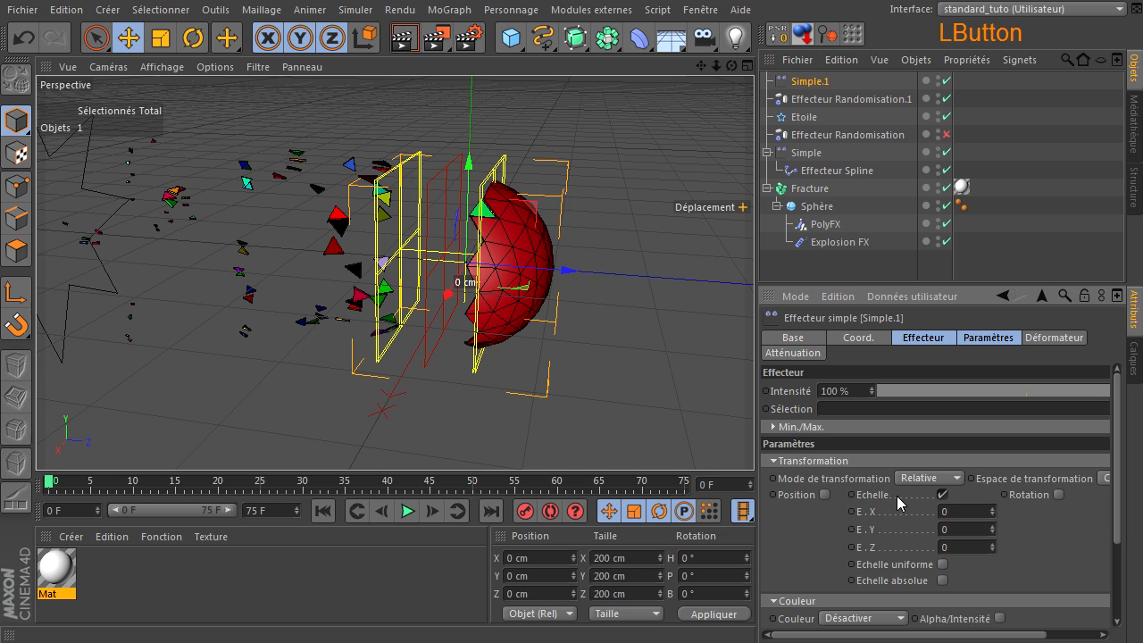
pyautogui.click(942, 564)
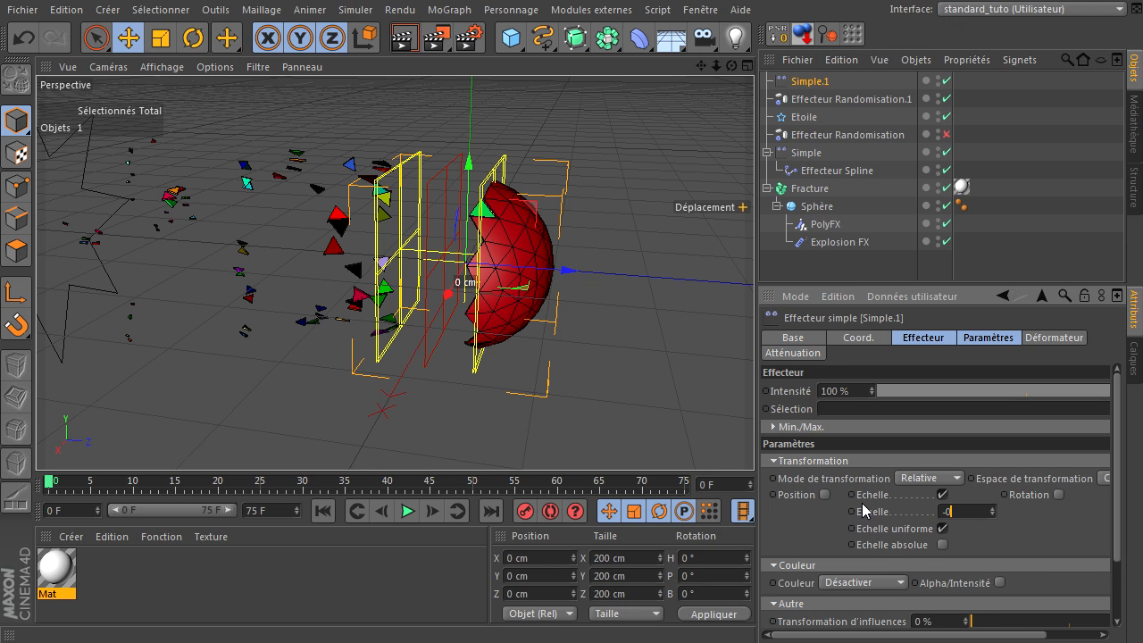
pyautogui.write('.2')
pyautogui.press('Return')
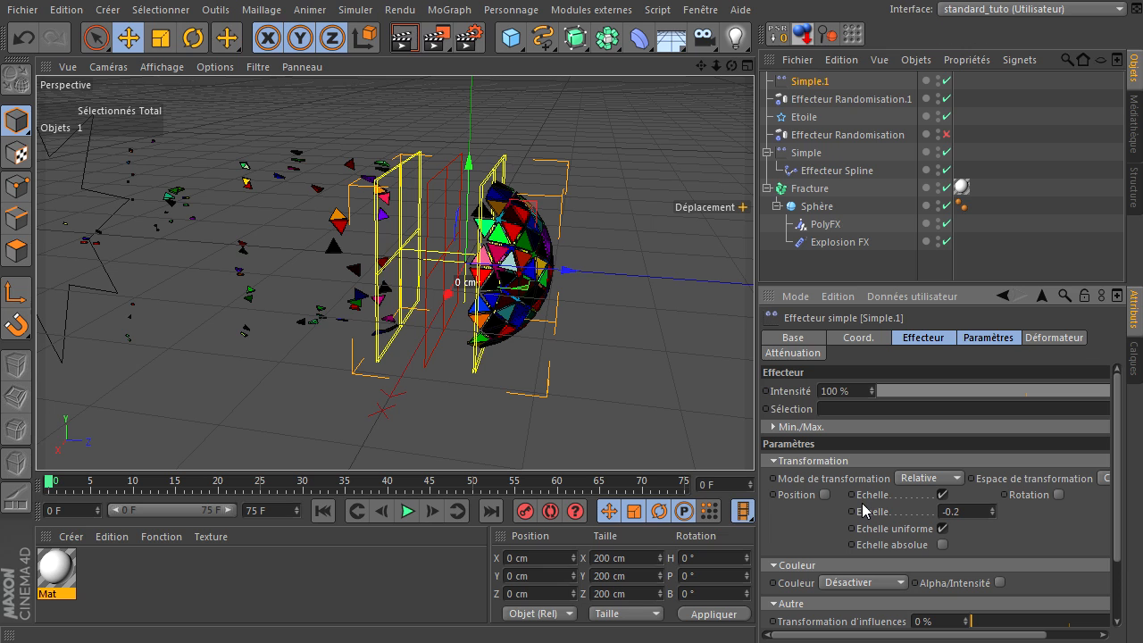
# Step: Set the new Simple effector's uniform scale to -0.18
pyautogui.click(954, 512)
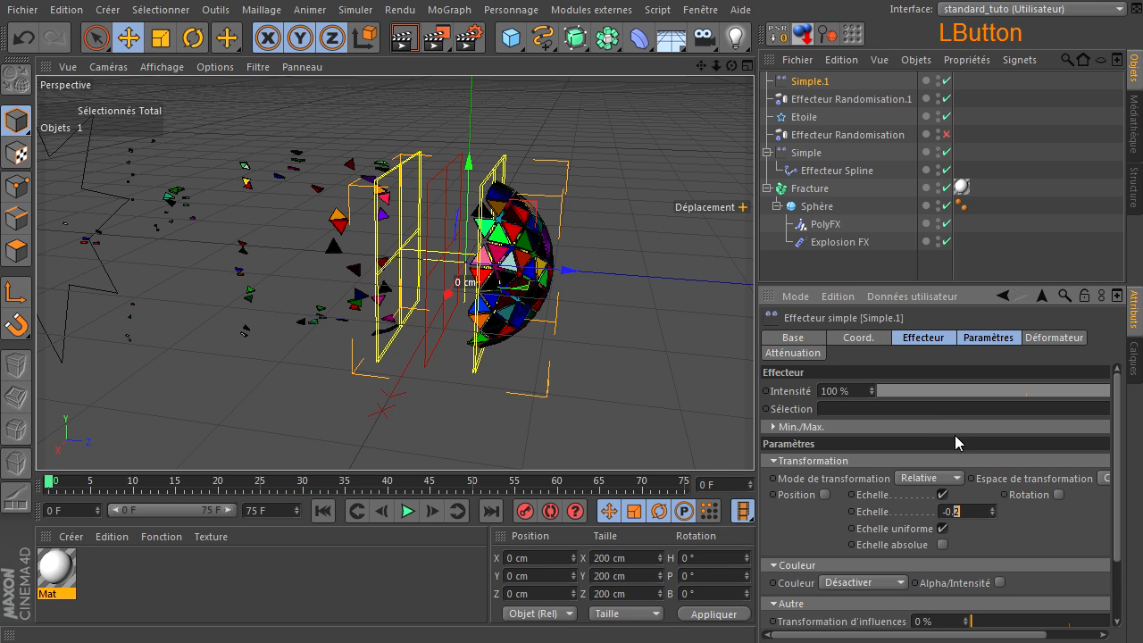
pyautogui.write('18')
pyautogui.press('Return')
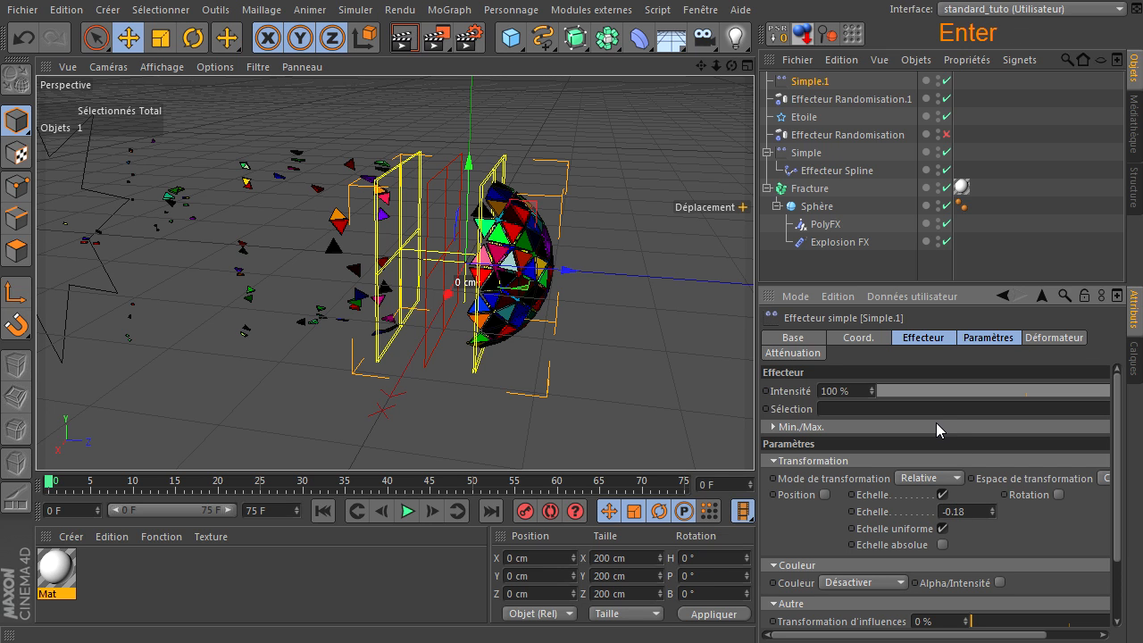
# Step: Set the Simple.1 effector's uniform scale to -0.12
pyautogui.click(955, 513)
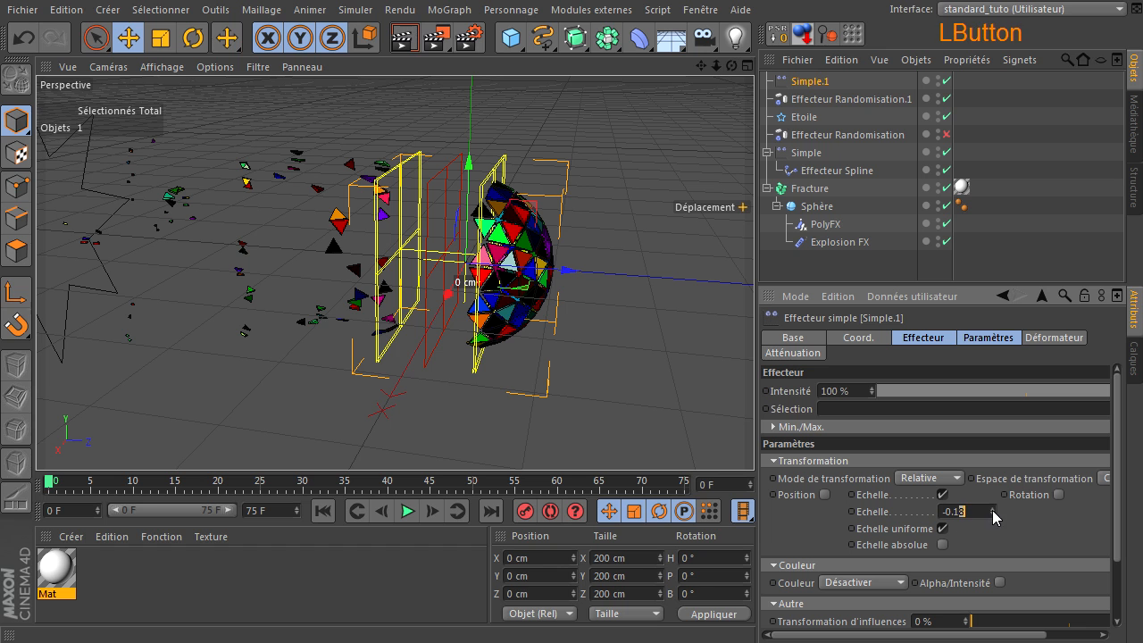
pyautogui.press('BackSpace')
pyautogui.write('2')
pyautogui.press('Return')
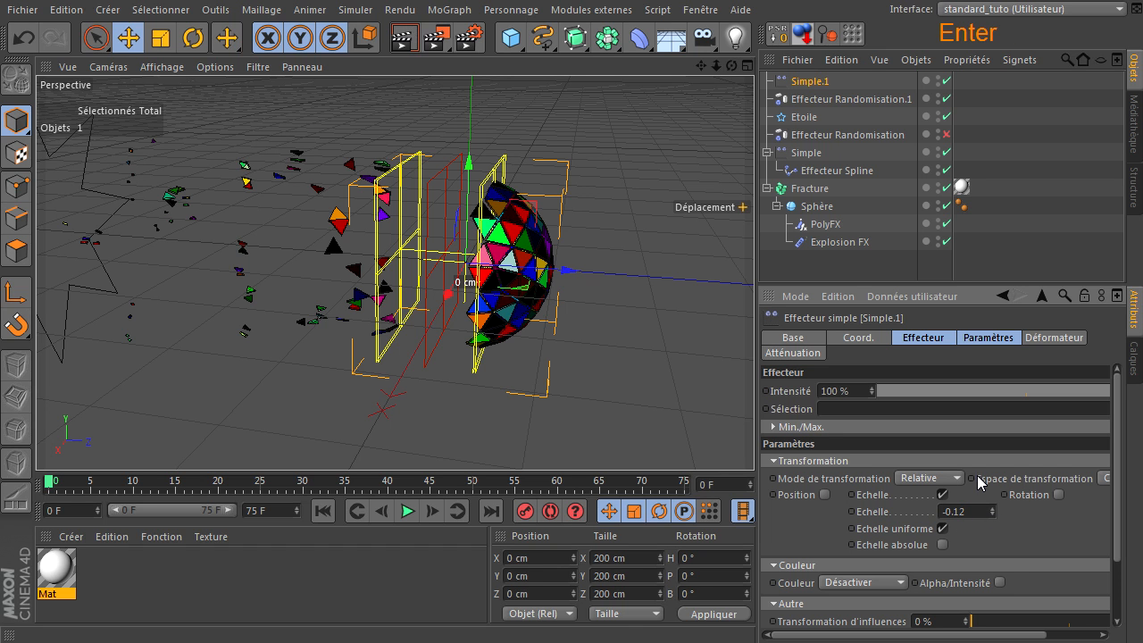
# Step: Disable the star spline and all the Simple, Spline and Randomisation effectors to view the plain sphere
pyautogui.keyDown('alt'); pyautogui.moveTo(467, 255); pyautogui.dragTo(815, 276, button='right'); pyautogui.keyUp('alt')
pyautogui.moveTo(701, 67); pyautogui.dragTo(895, 215)
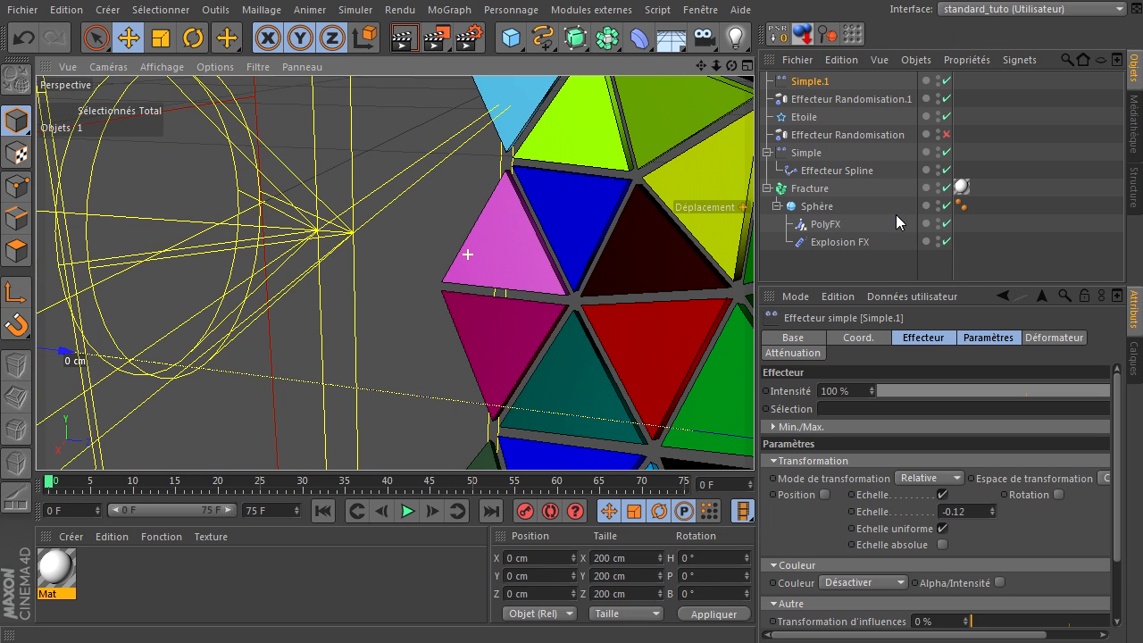
pyautogui.moveTo(715, 66); pyautogui.dragTo(715, 66)
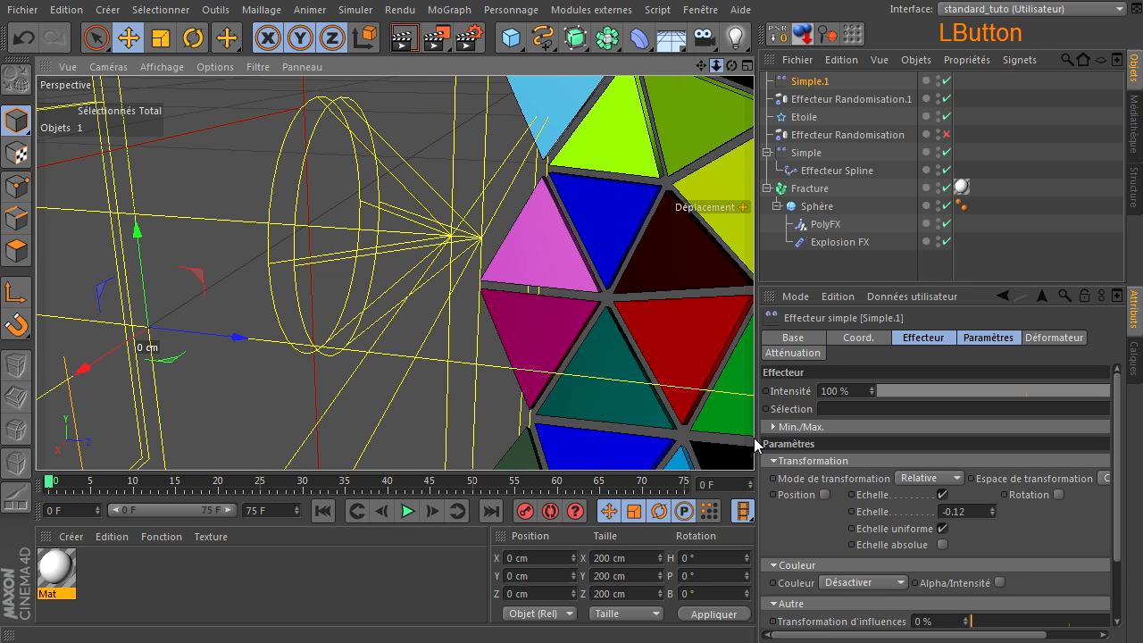
pyautogui.moveTo(754, 438); pyautogui.dragTo(946, 82)
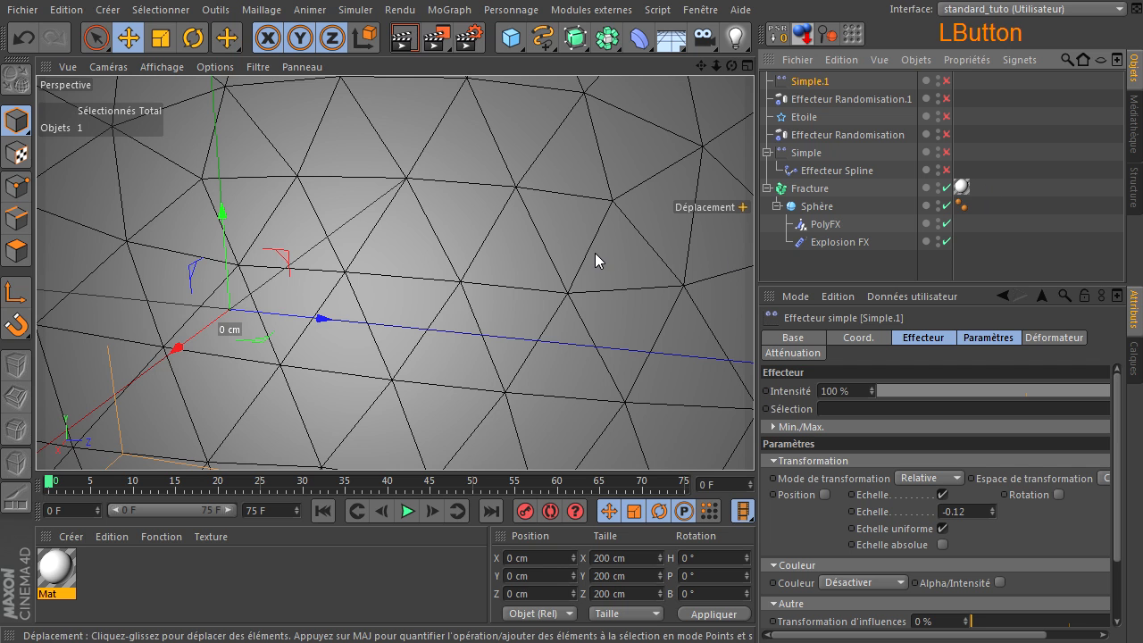
pyautogui.scroll(5, 594, 252)
pyautogui.scroll(-6, 586, 268)
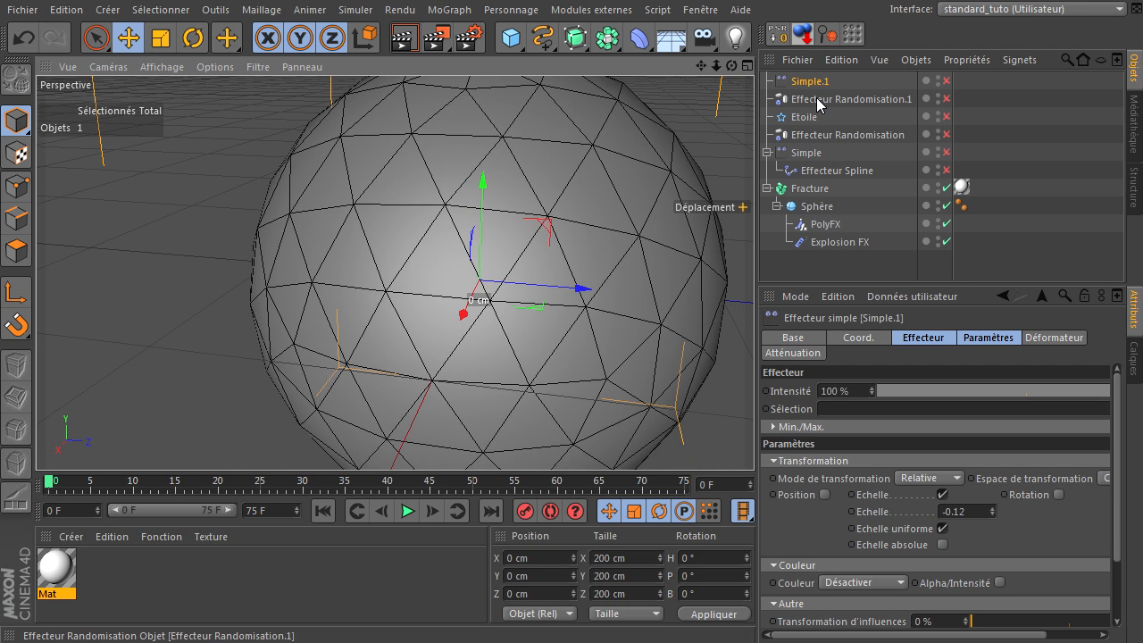
# Step: Re-enable the Simple.1 effector and Effecteur Randomisation.1 to restore the gaps and random colours
pyautogui.click(946, 82)
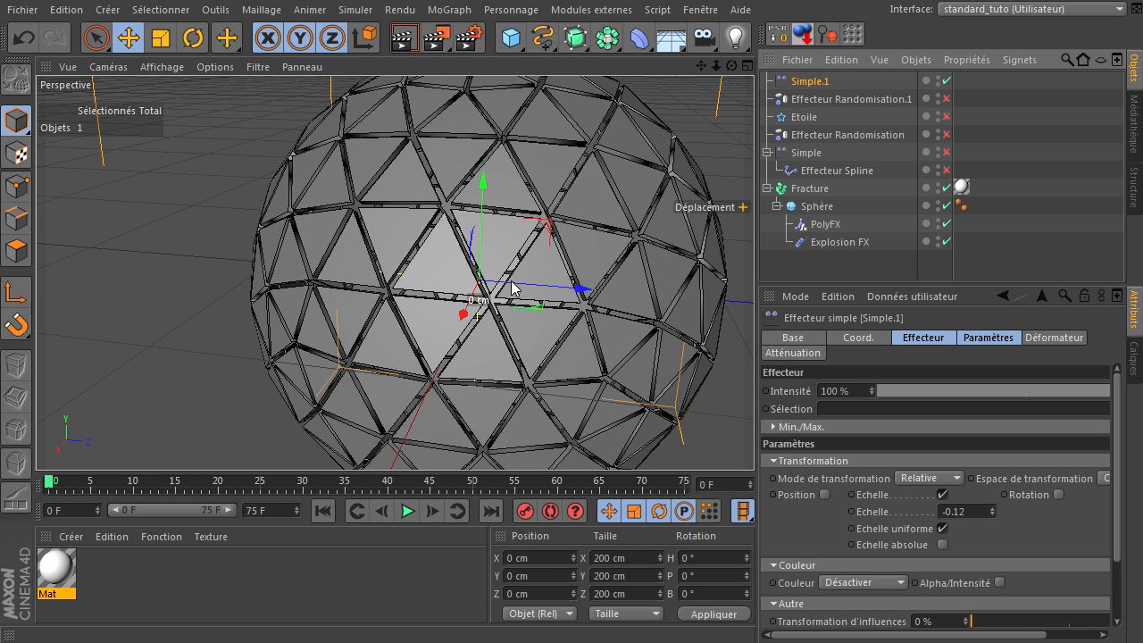
pyautogui.scroll(2, 440, 290)
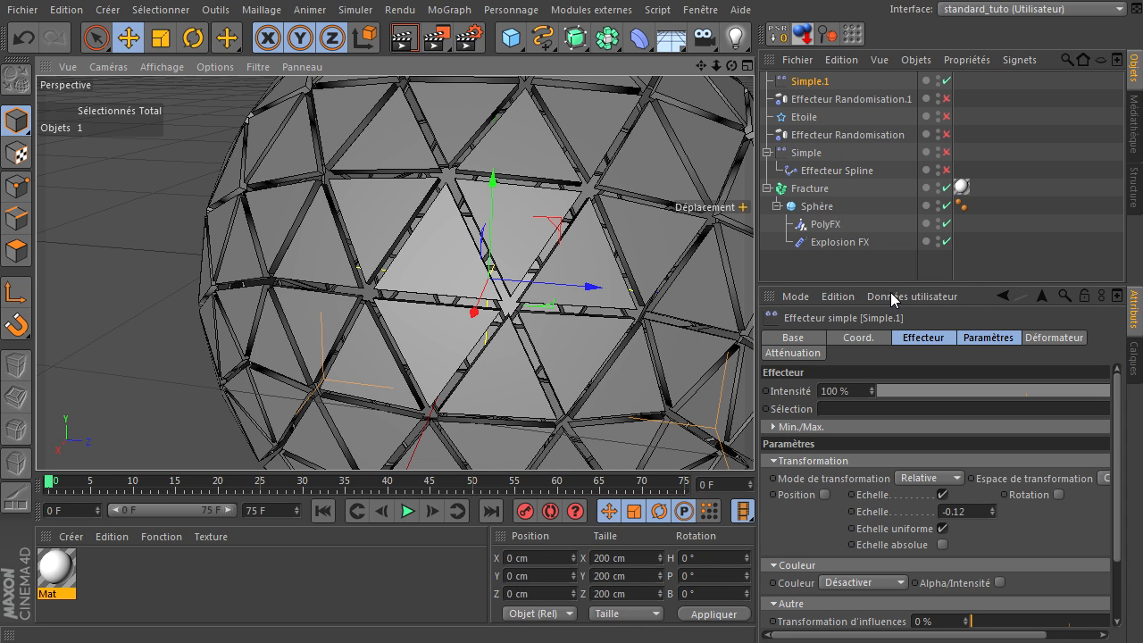
pyautogui.click(946, 99)
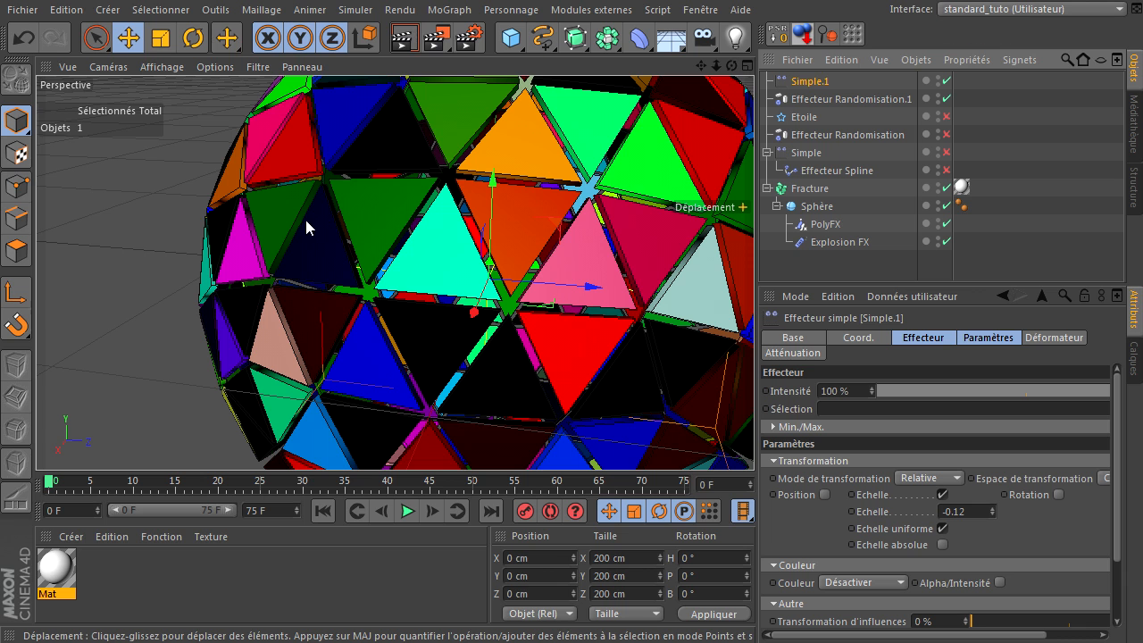
# Step: Render the active view of the coloured sphere up close and again with the whole sphere in frame
pyautogui.click(404, 38)
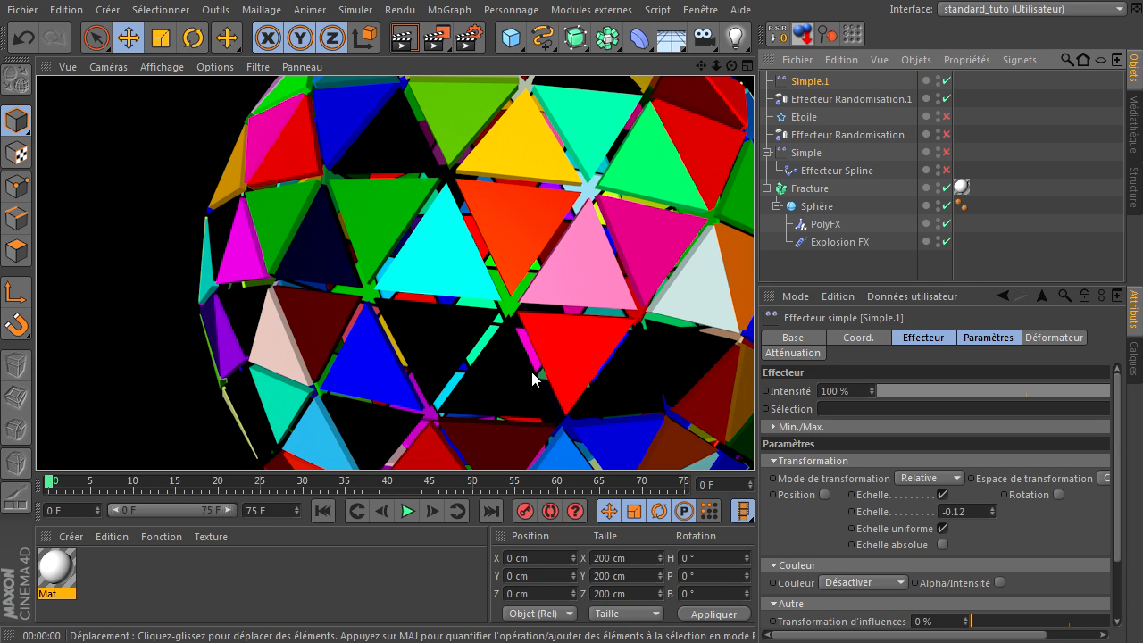
pyautogui.scroll(-5, 511, 308)
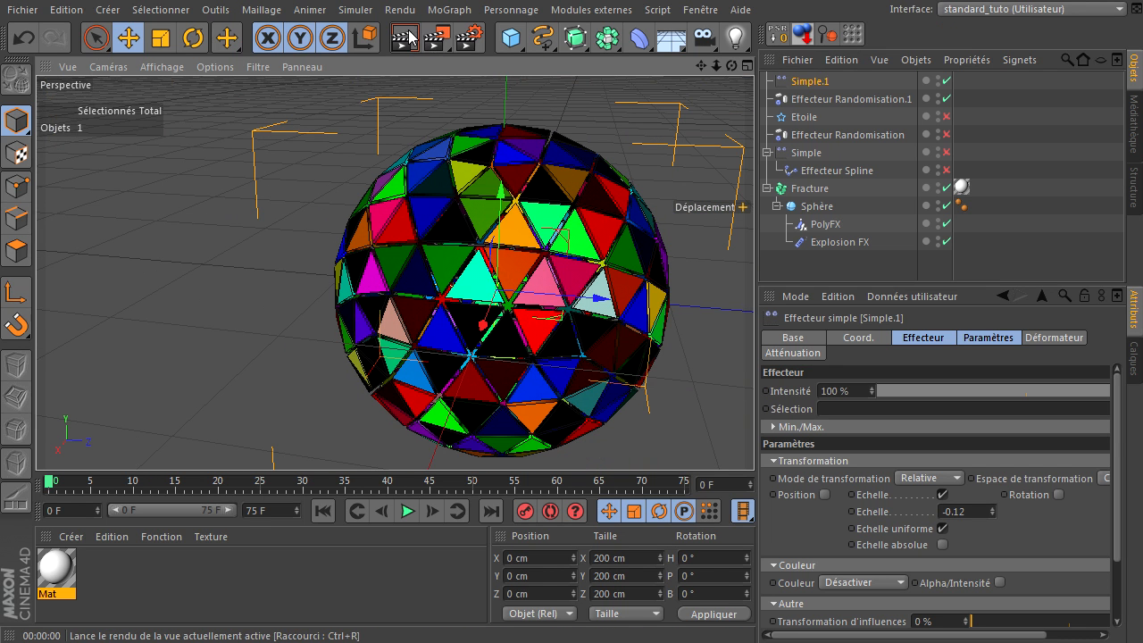
pyautogui.click(404, 37)
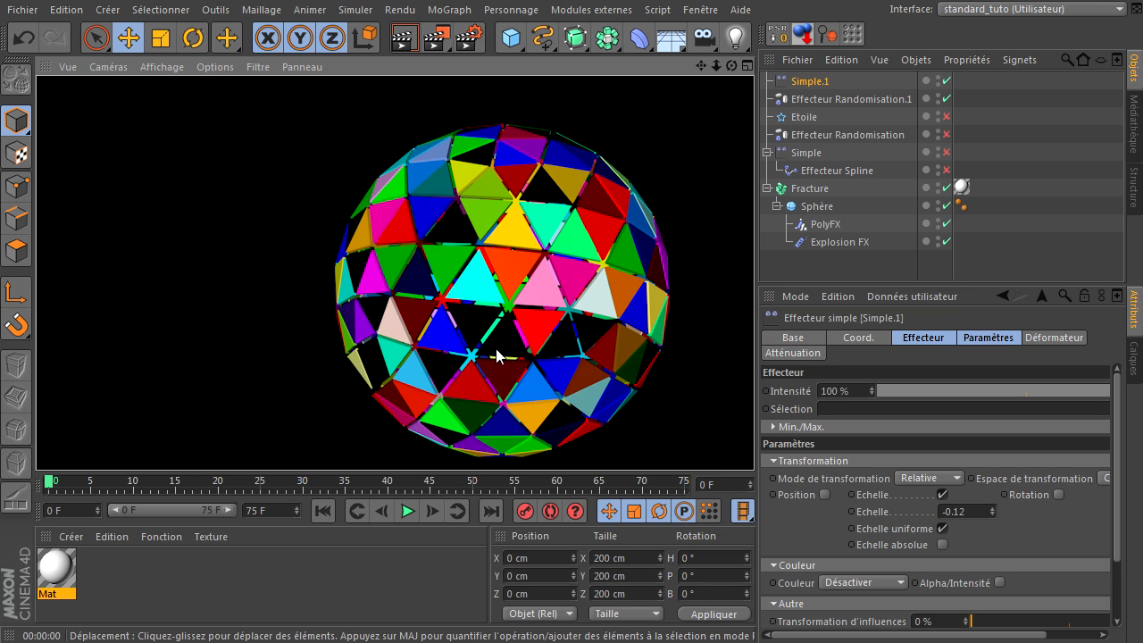
pyautogui.click(811, 188)
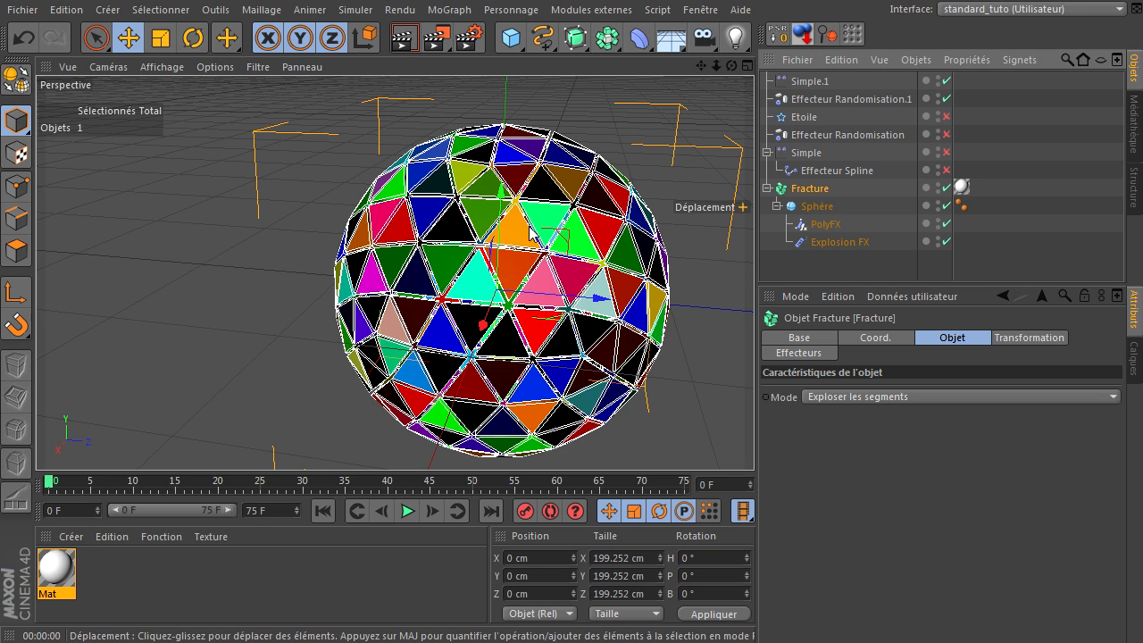
# Step: Close the current project without saving its changes
pyautogui.click(22, 9)
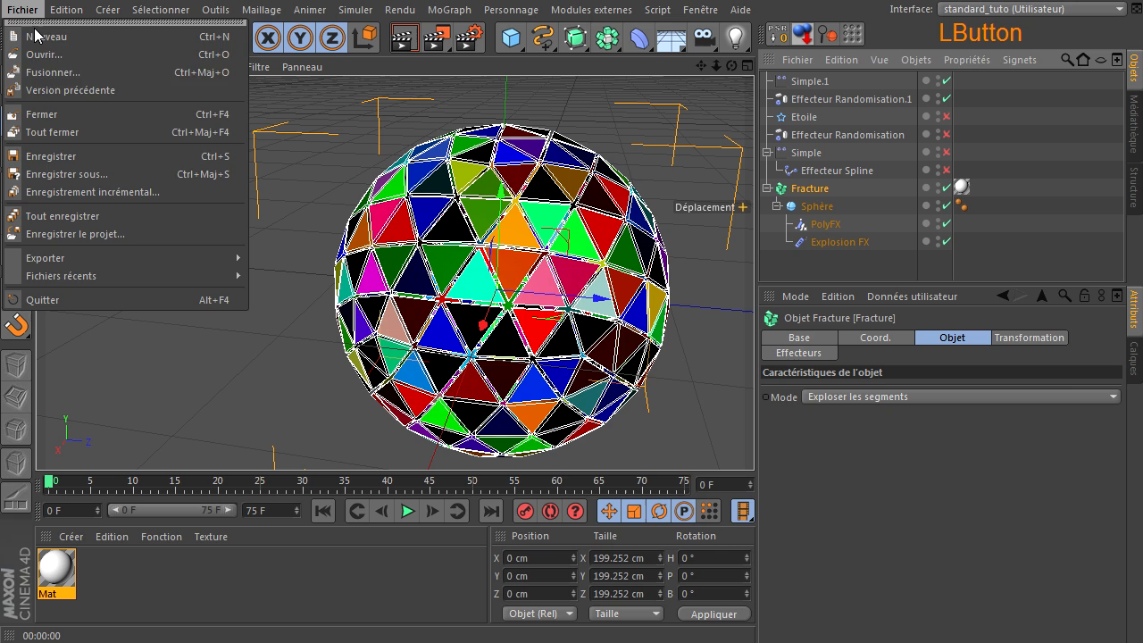
pyautogui.click(45, 112)
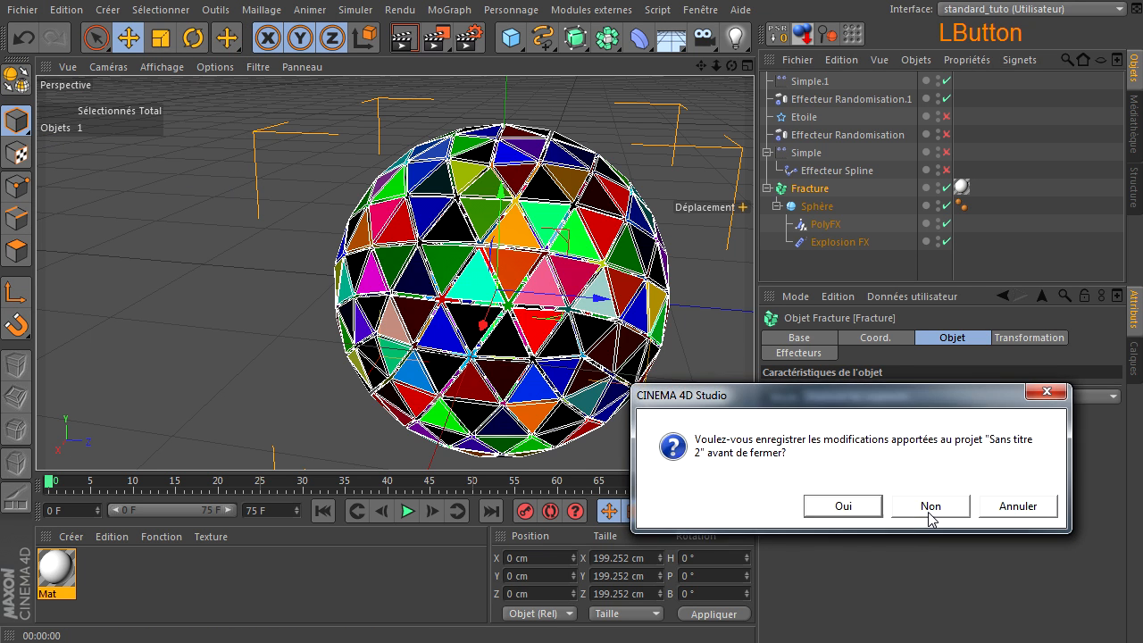
pyautogui.click(930, 505)
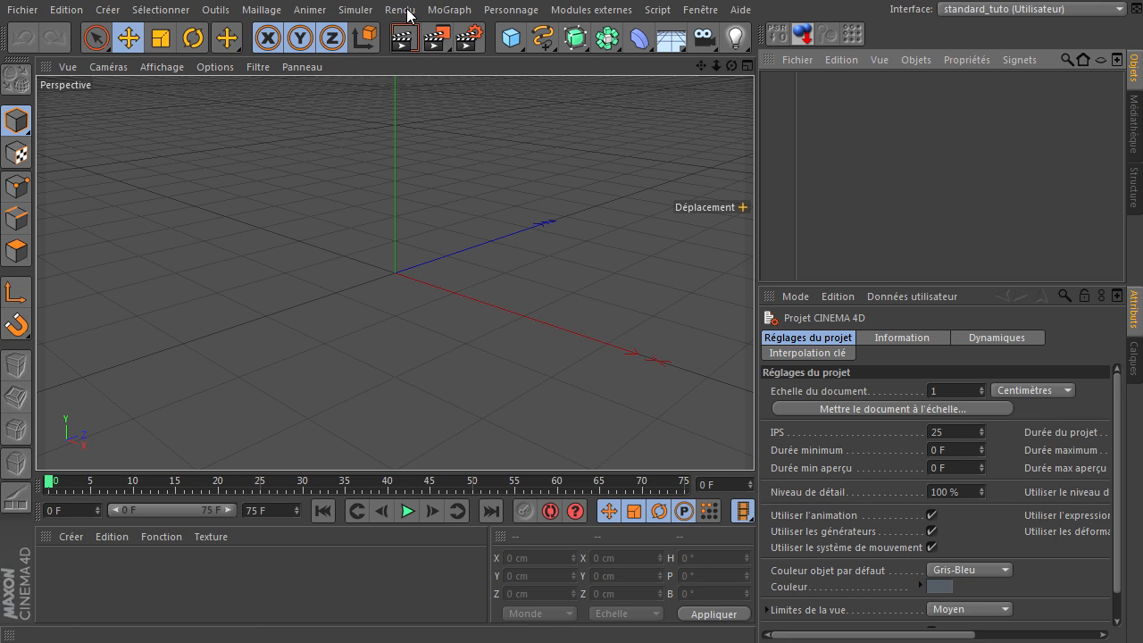
# Step: Add a PolyFX object to the empty scene and check the available choices for its Mode
pyautogui.click(449, 10)
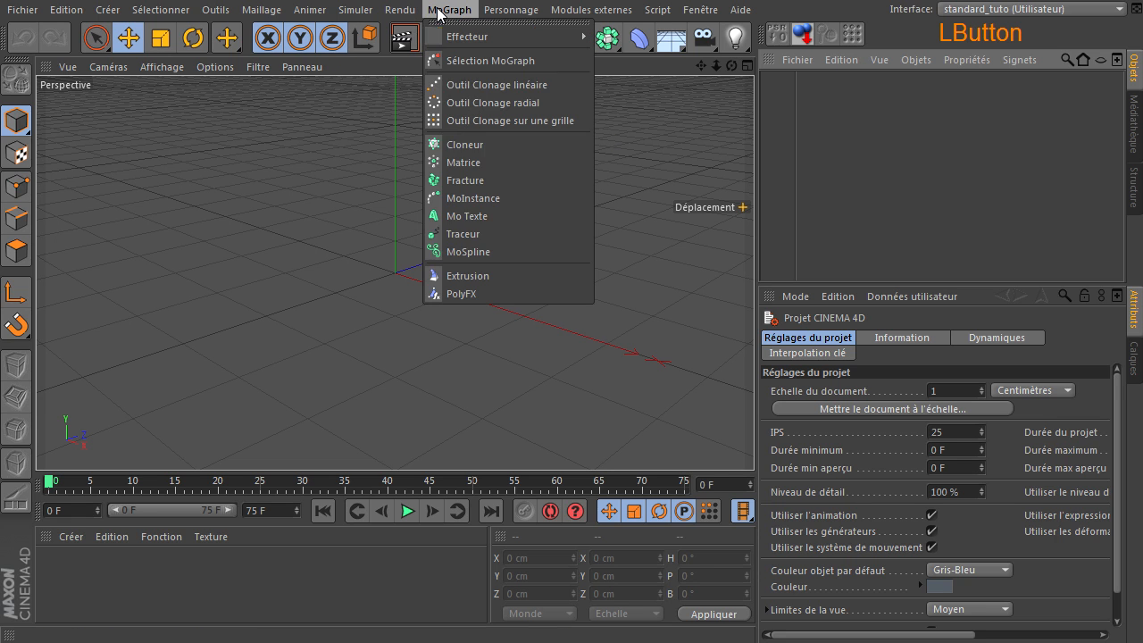
pyautogui.click(460, 294)
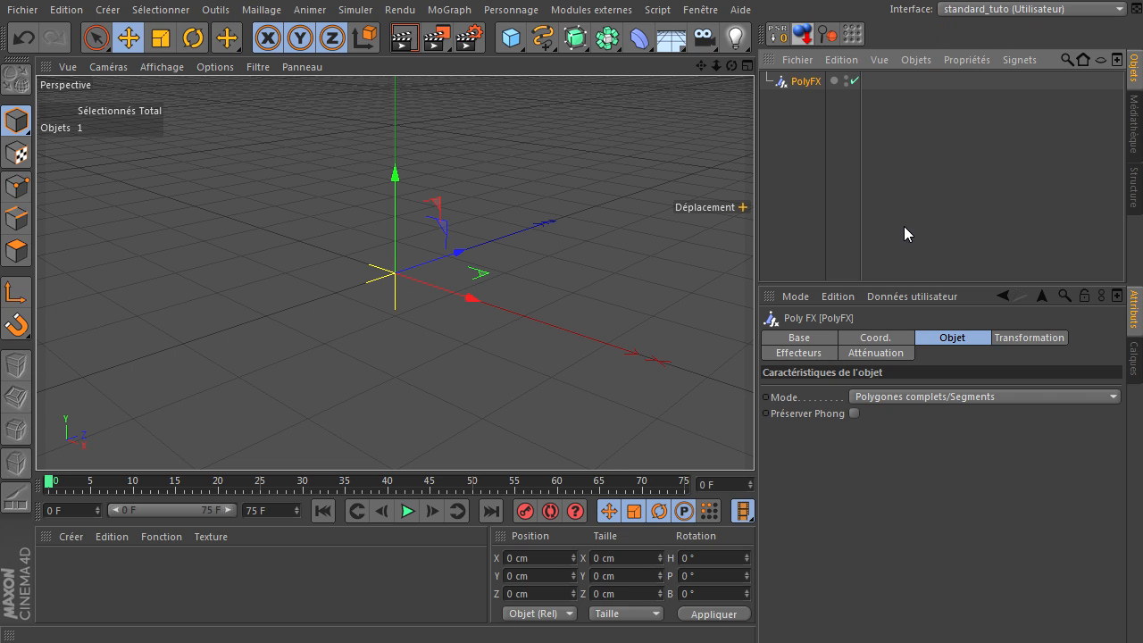
pyautogui.click(773, 340)
pyautogui.click(878, 336)
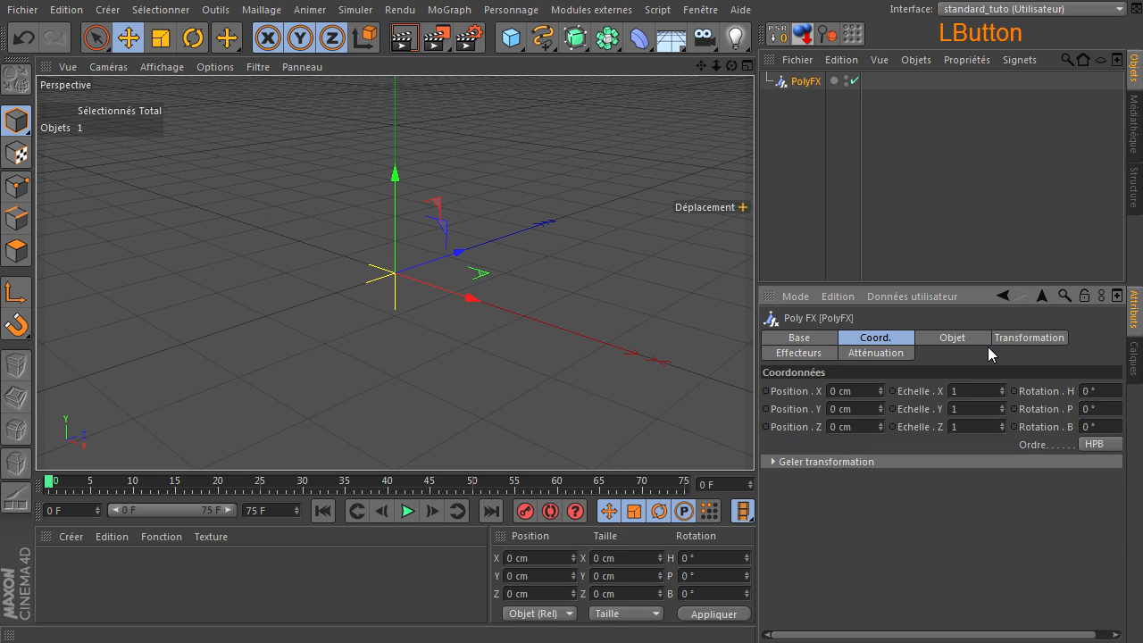
pyautogui.click(951, 339)
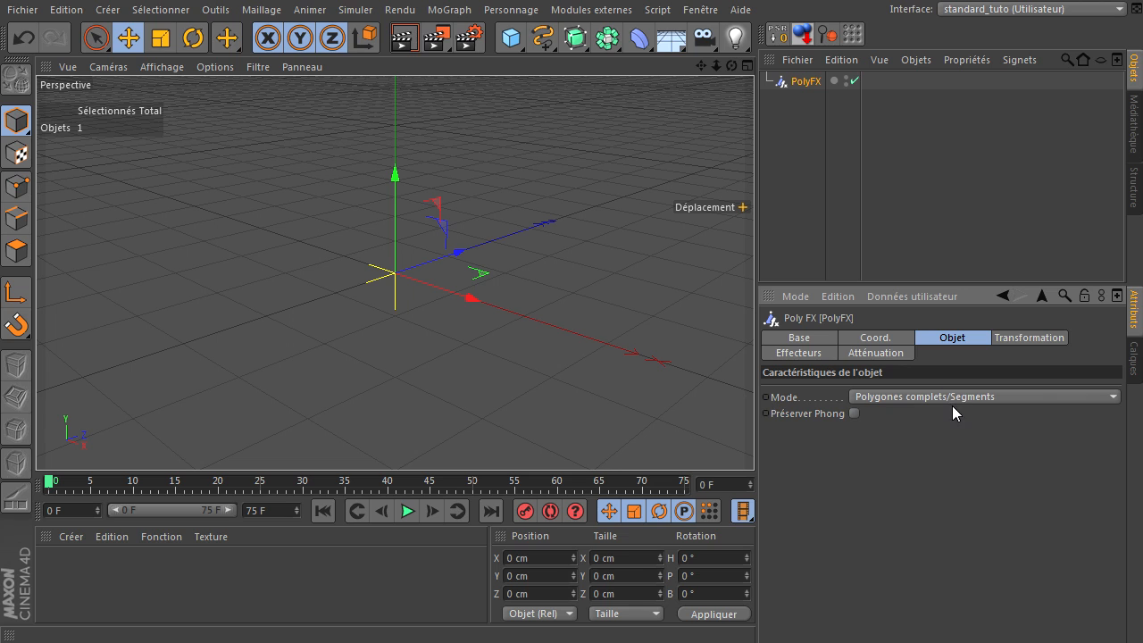
pyautogui.click(986, 397)
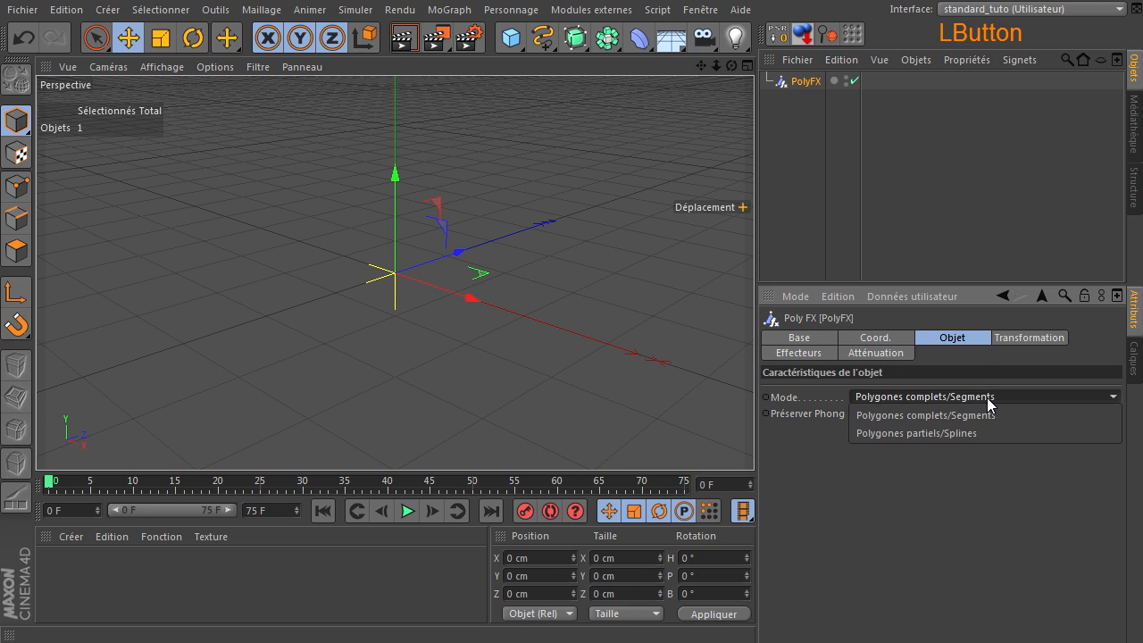
pyautogui.click(974, 505)
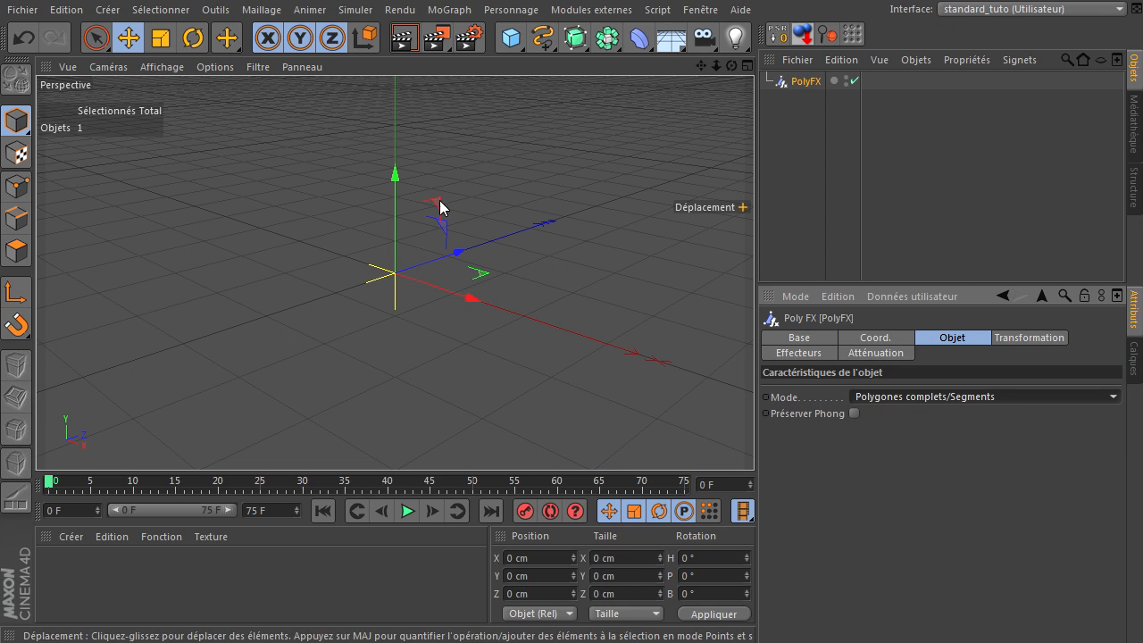
# Step: Add a Texte spline and make the PolyFX object its child
pyautogui.click(542, 37)
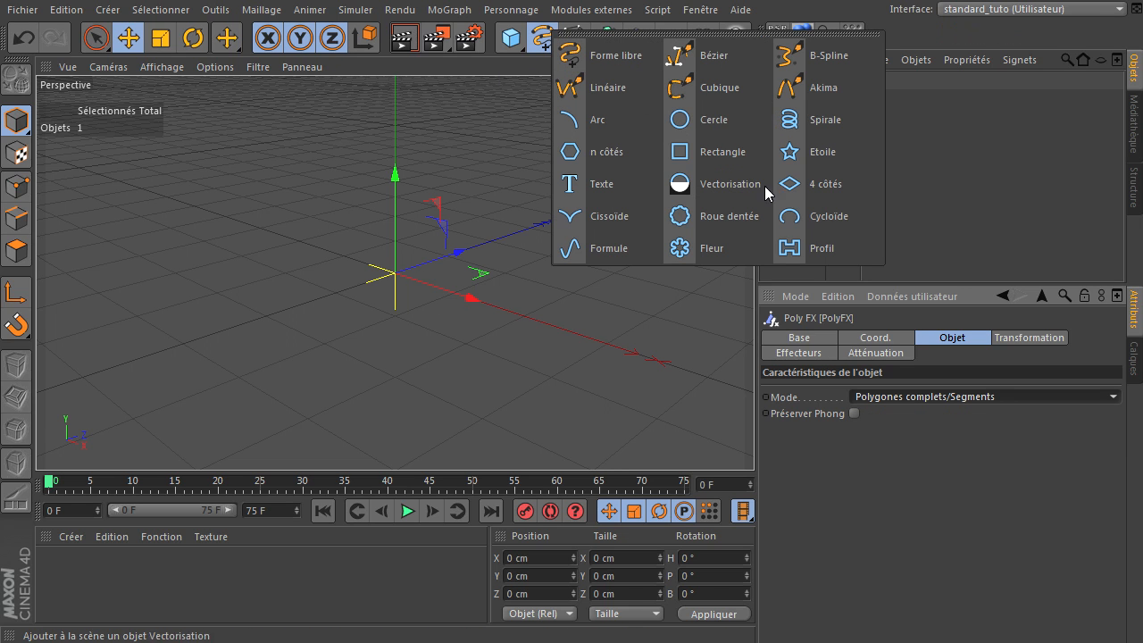
pyautogui.click(612, 183)
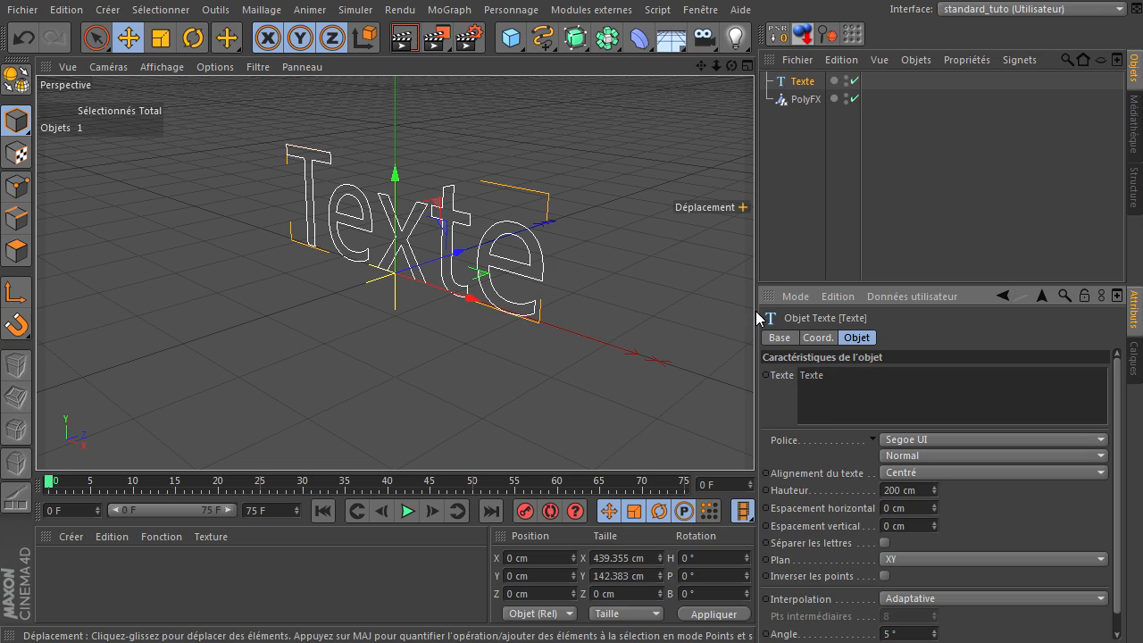
pyautogui.moveTo(786, 97); pyautogui.dragTo(807, 88)
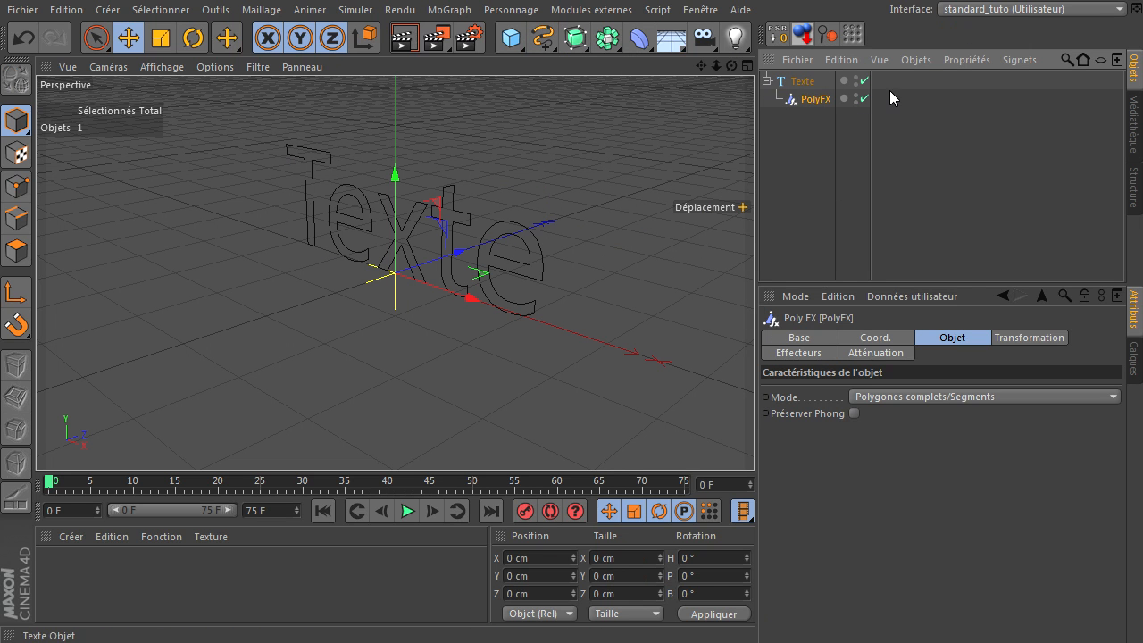
# Step: Add a Simple effector linked to the text's PolyFX and turn off its Position transformation
pyautogui.moveTo(732, 68); pyautogui.dragTo(763, 436)
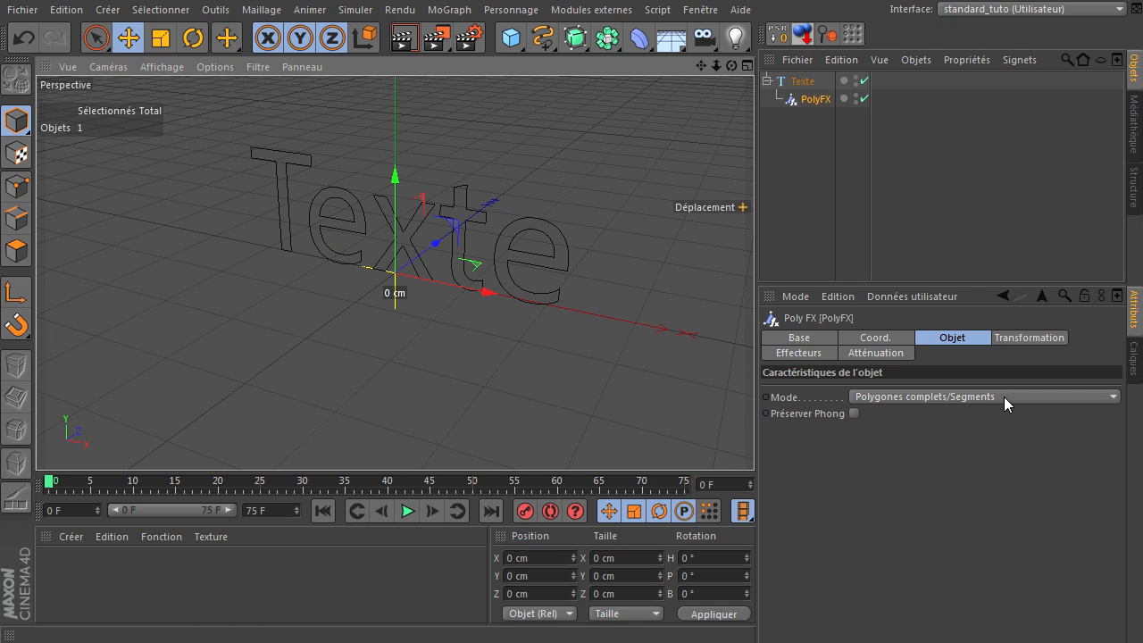
pyautogui.click(811, 103)
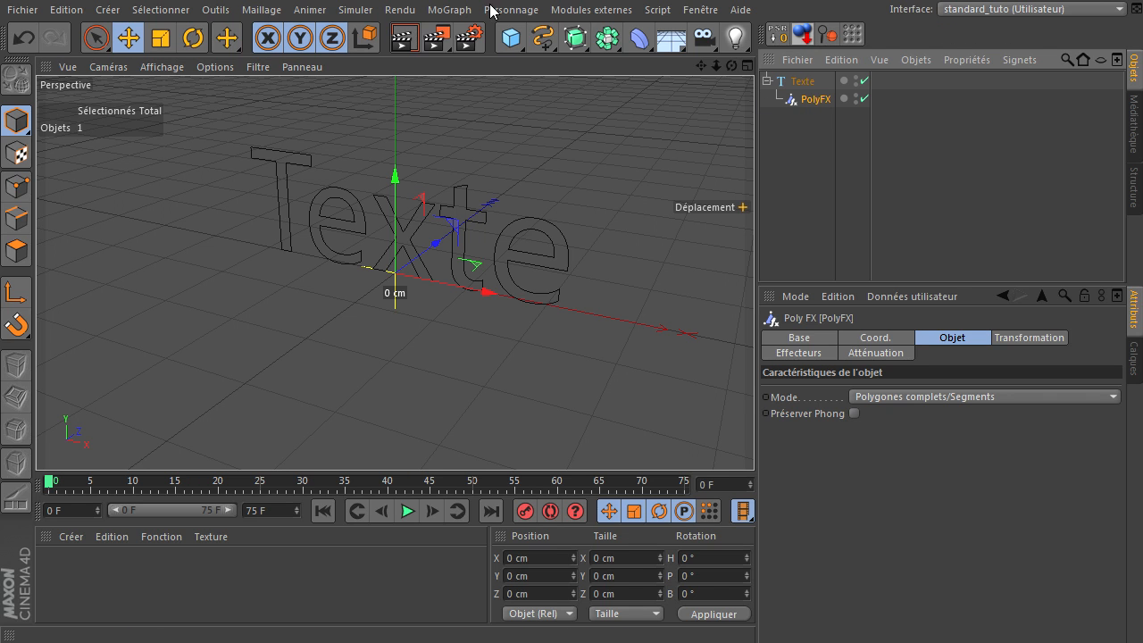
pyautogui.click(451, 11)
pyautogui.moveTo(506, 33)
pyautogui.click(653, 54)
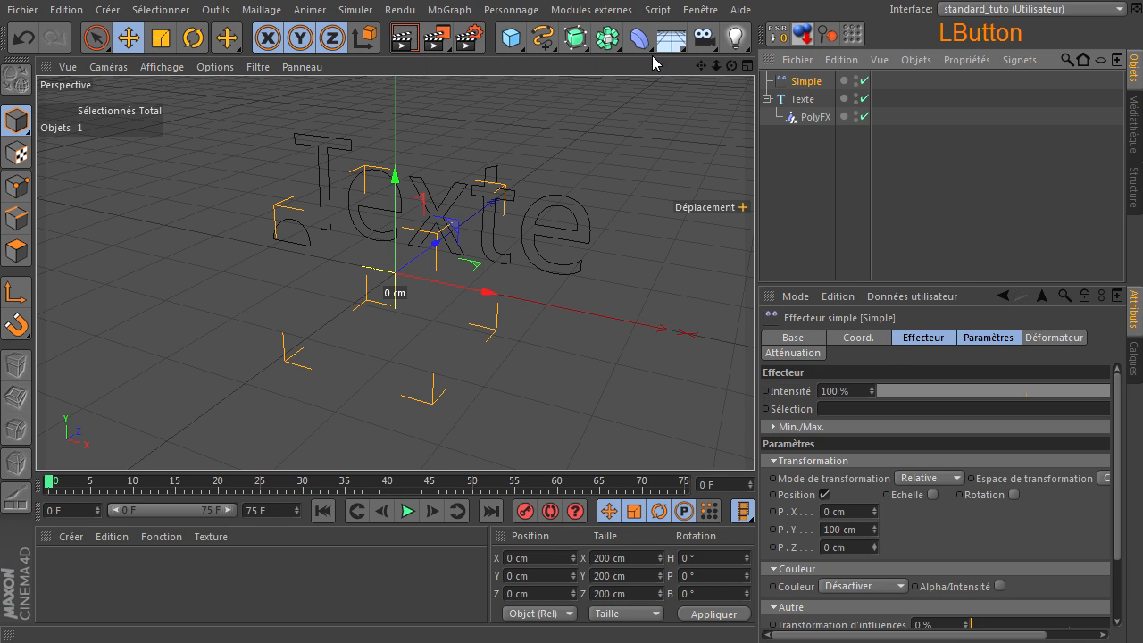
pyautogui.moveTo(731, 65); pyautogui.dragTo(755, 439)
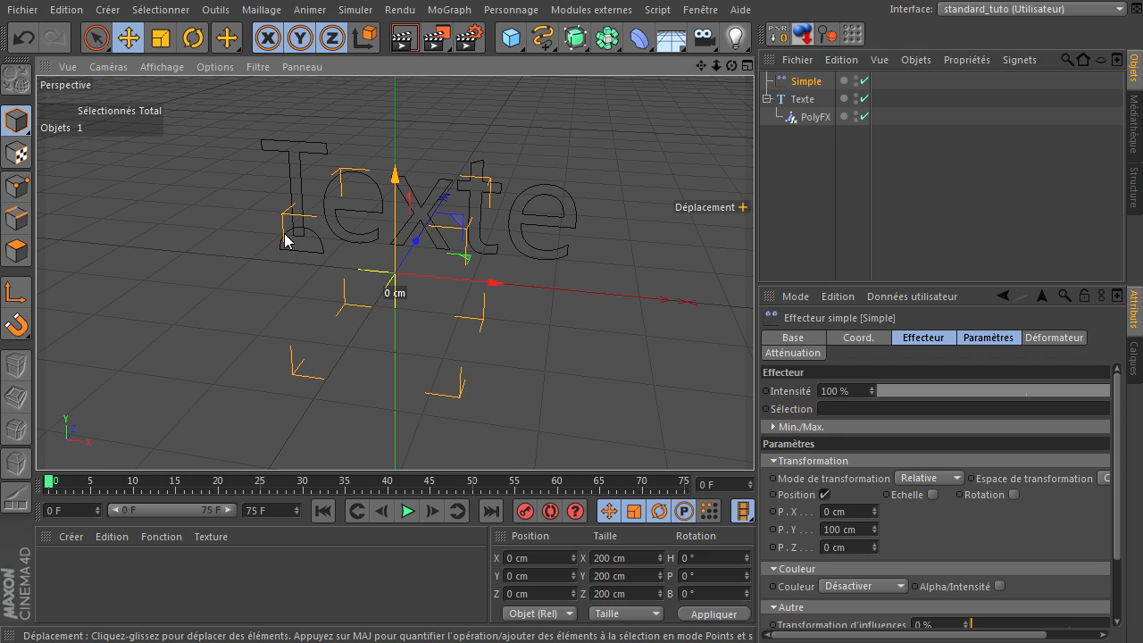
pyautogui.click(825, 495)
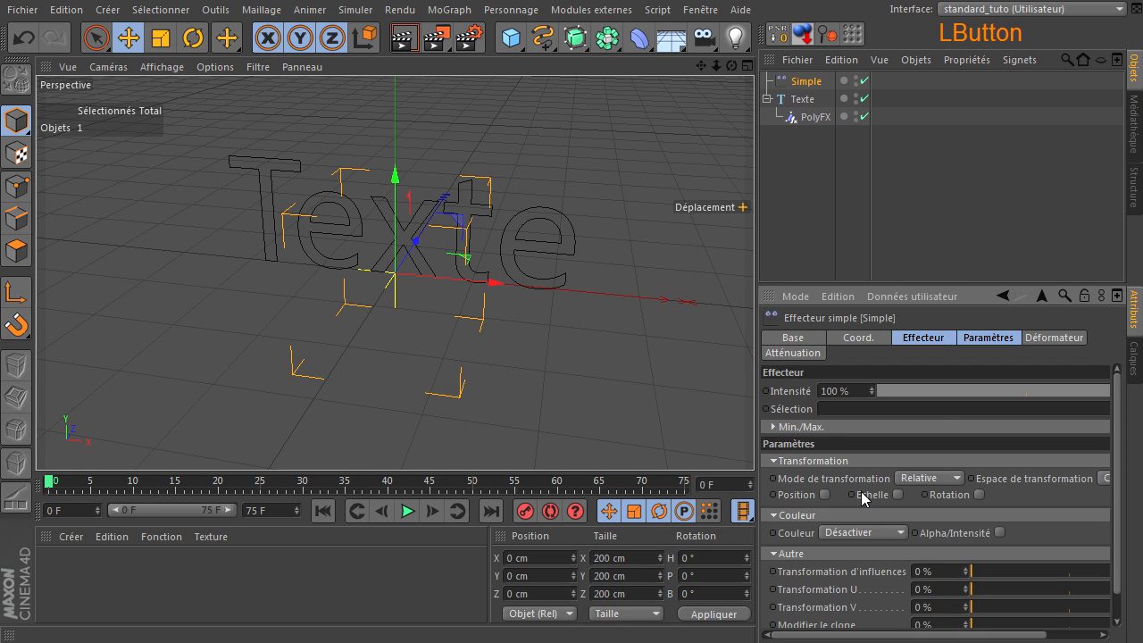
# Step: Enable the Rotation and Position transformations in the Simple effector's parameters
pyautogui.click(979, 495)
pyautogui.click(1007, 528)
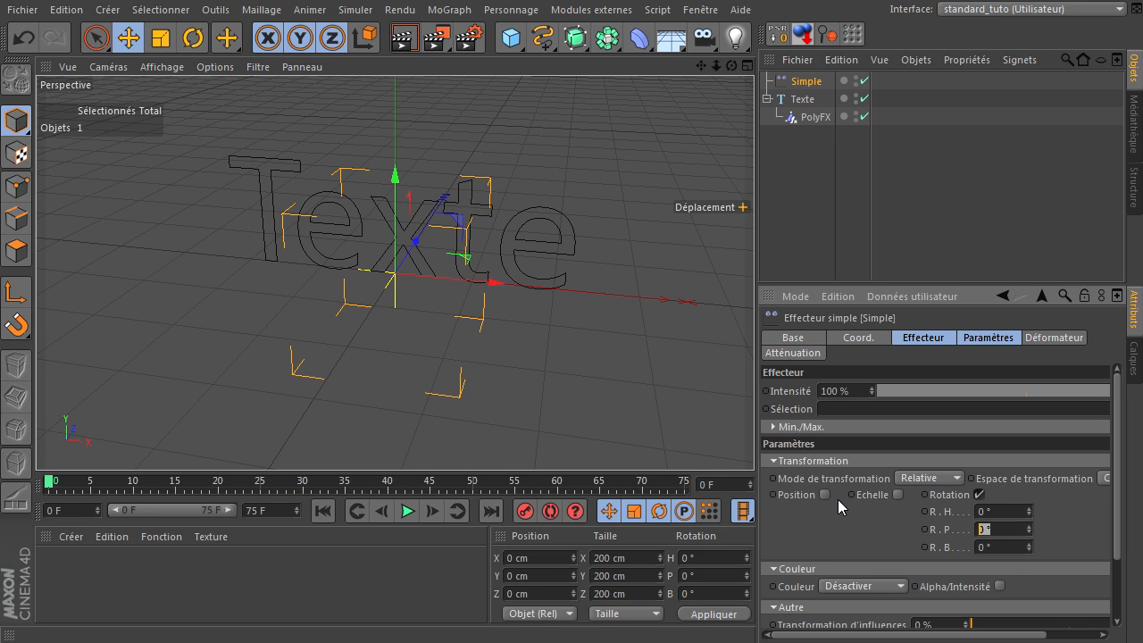
pyautogui.click(864, 529)
pyautogui.click(824, 495)
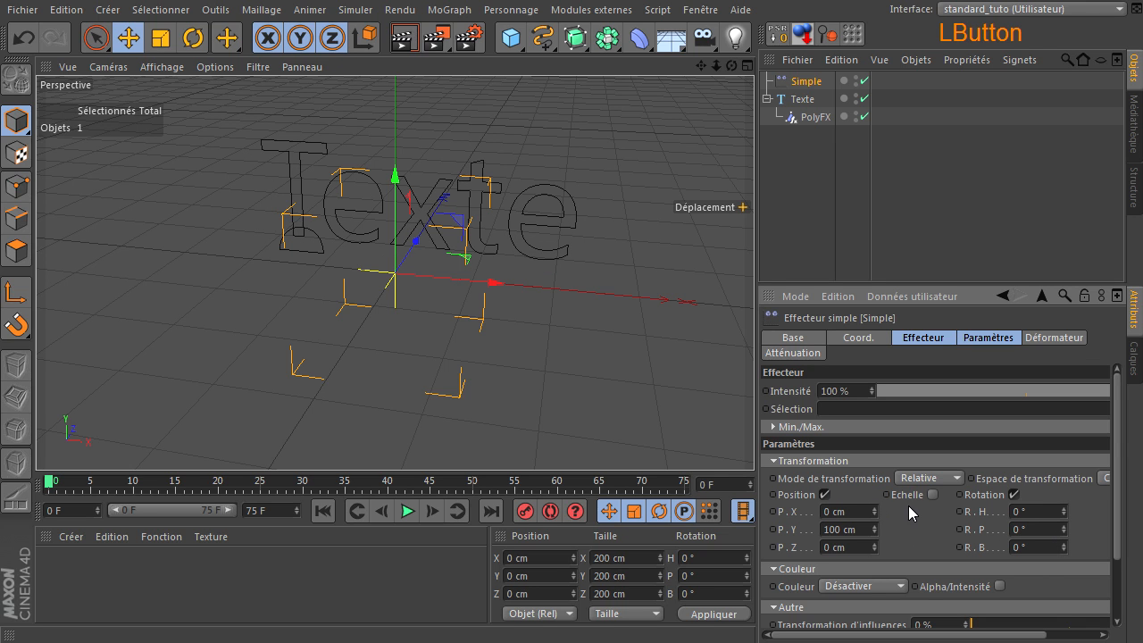
# Step: Set the falloff shape of the Simple effector to Linéaire
pyautogui.moveTo(731, 66); pyautogui.dragTo(755, 443)
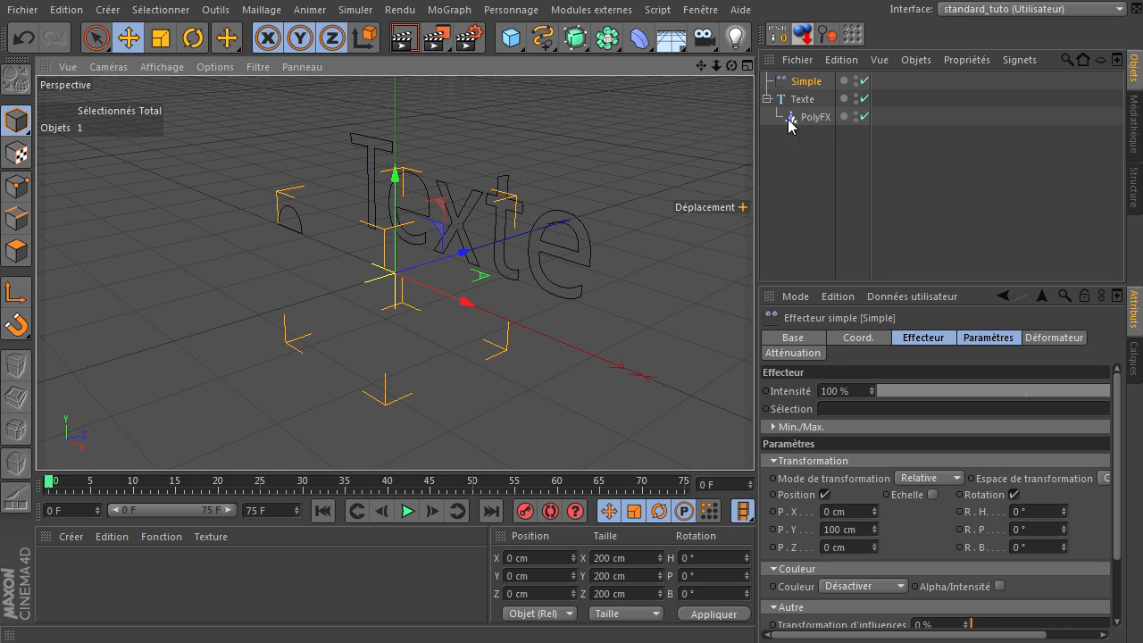
pyautogui.click(784, 355)
pyautogui.click(868, 391)
pyautogui.click(883, 520)
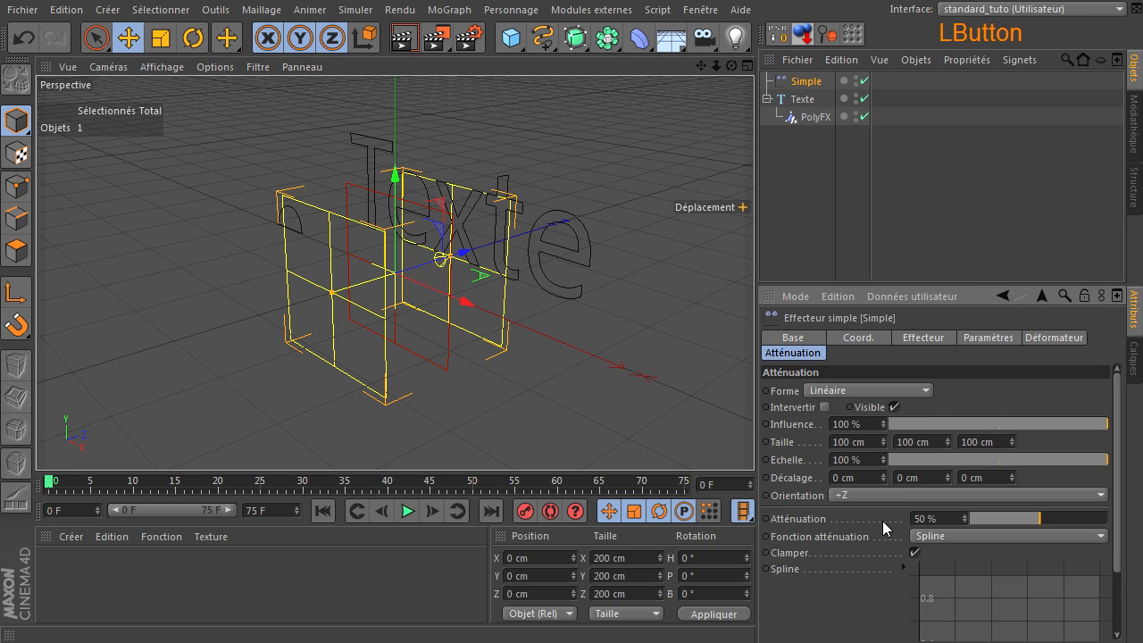
# Step: Rotate the Simple effector to a heading of -90° so its falloff runs along the text
pyautogui.click(193, 38)
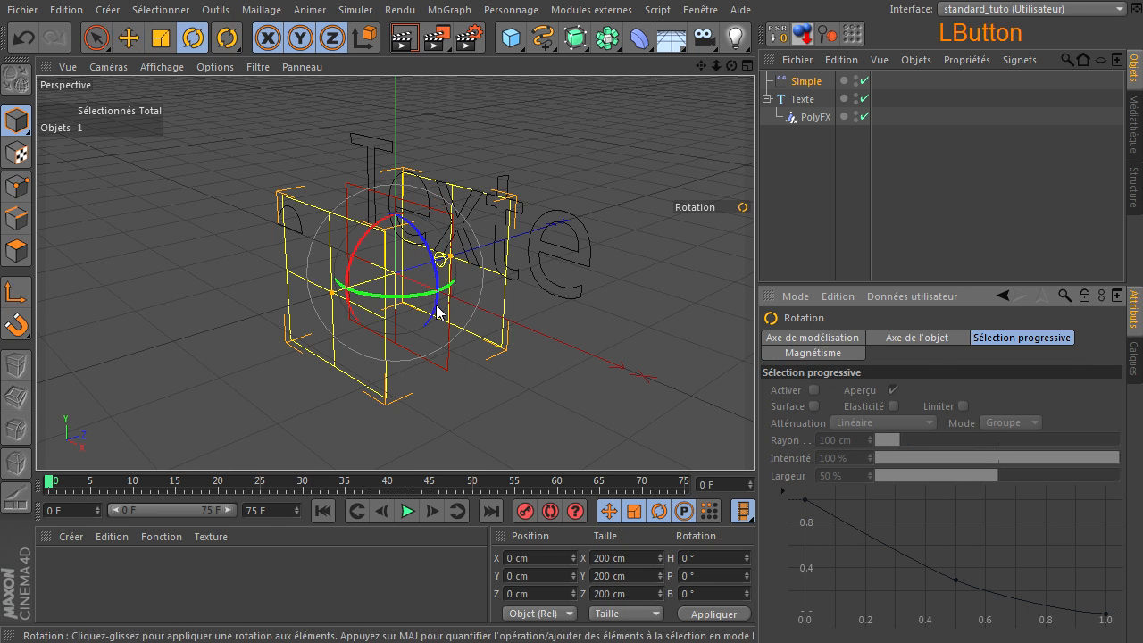
pyautogui.moveTo(426, 305); pyautogui.dragTo(242, 298)
pyautogui.moveTo(732, 66); pyautogui.dragTo(753, 438)
# Step: Move the Simple effector along the X axis to about -42 cm
pyautogui.click(128, 38)
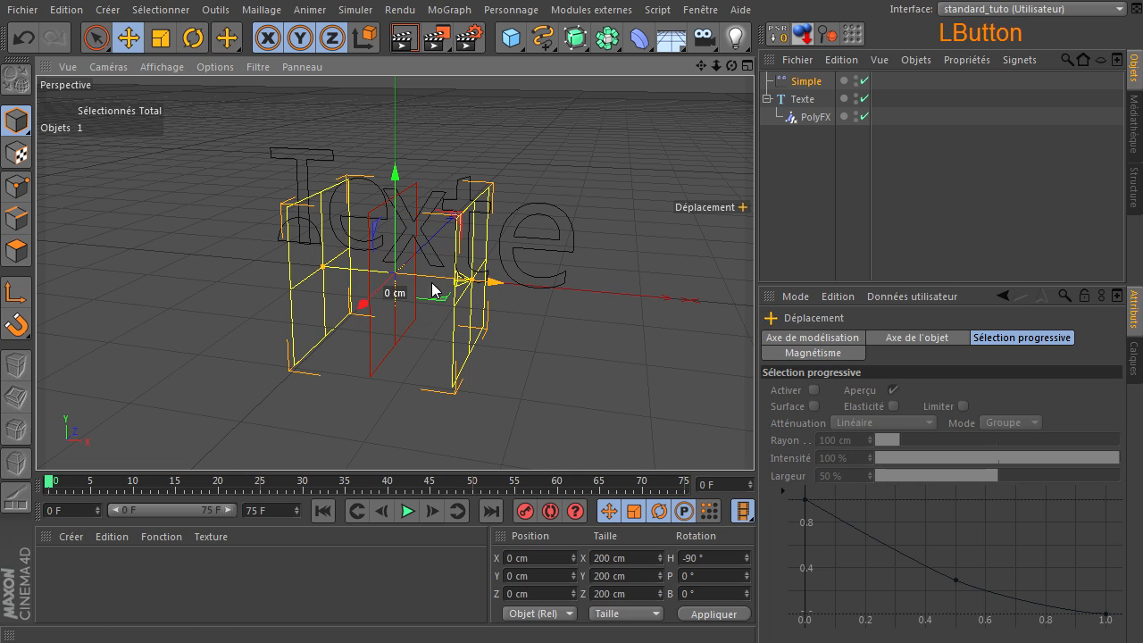
pyautogui.moveTo(485, 289); pyautogui.dragTo(435, 280)
pyautogui.moveTo(467, 266); pyautogui.dragTo(466, 268)
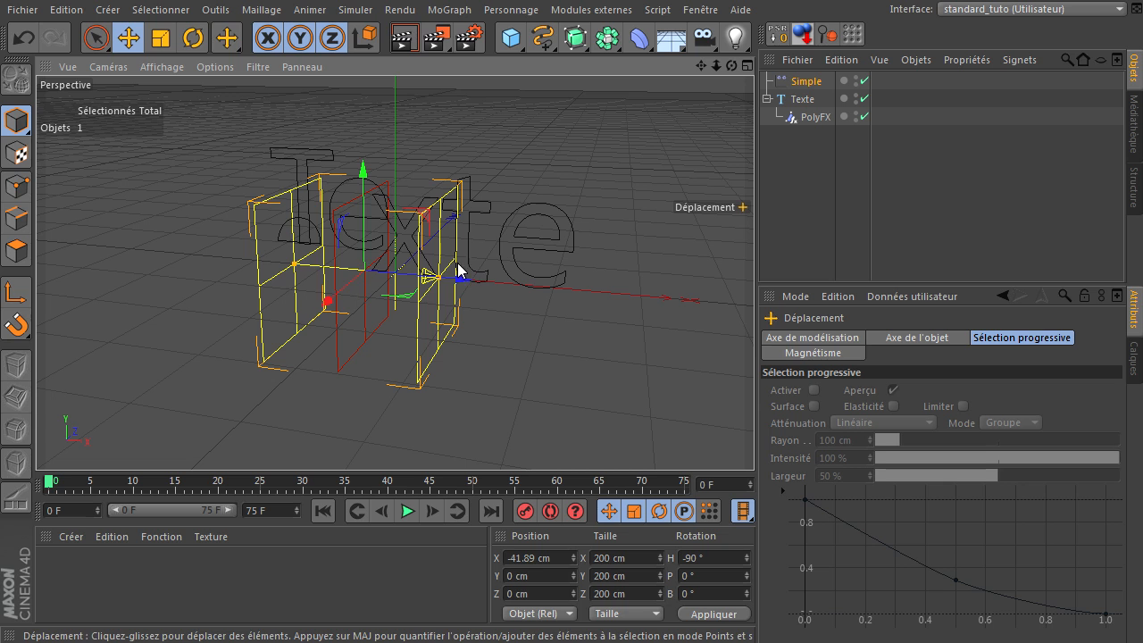
pyautogui.scroll(4, 313, 209)
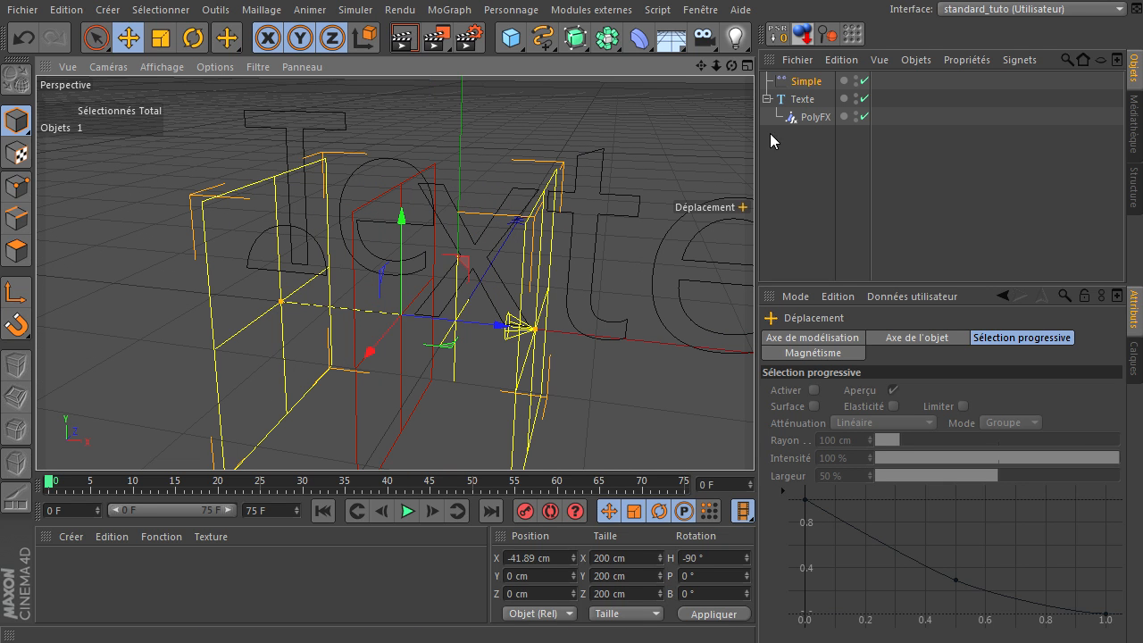
# Step: Shift the PolyFX object slightly along X to about 2.7 cm and reselect the Simple effector
pyautogui.click(798, 118)
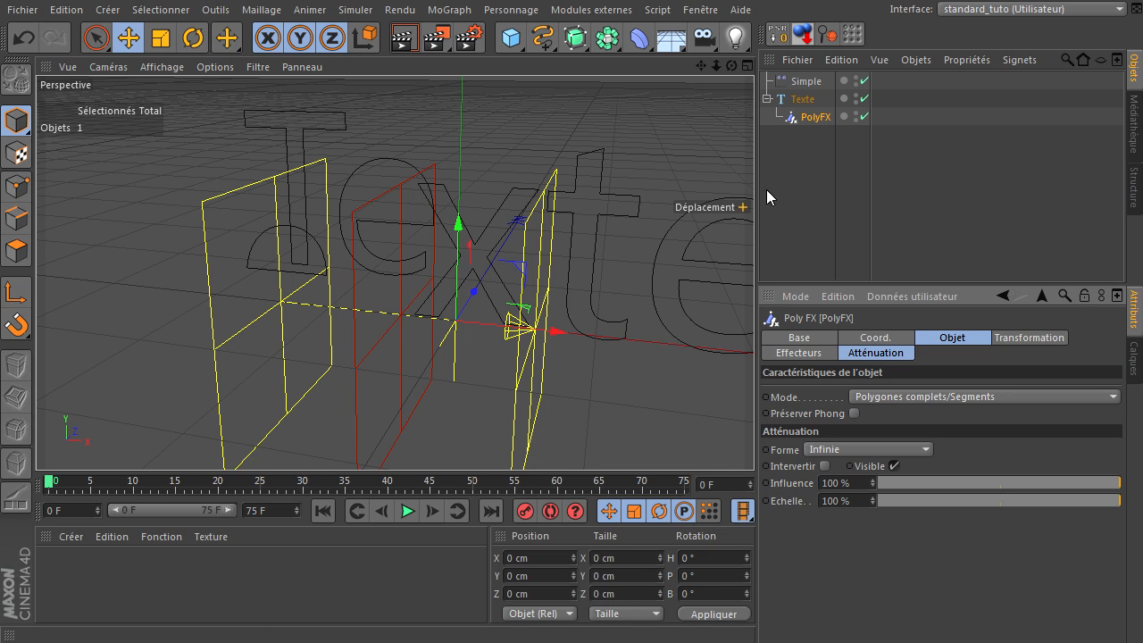
pyautogui.moveTo(545, 327); pyautogui.dragTo(490, 257)
pyautogui.click(806, 82)
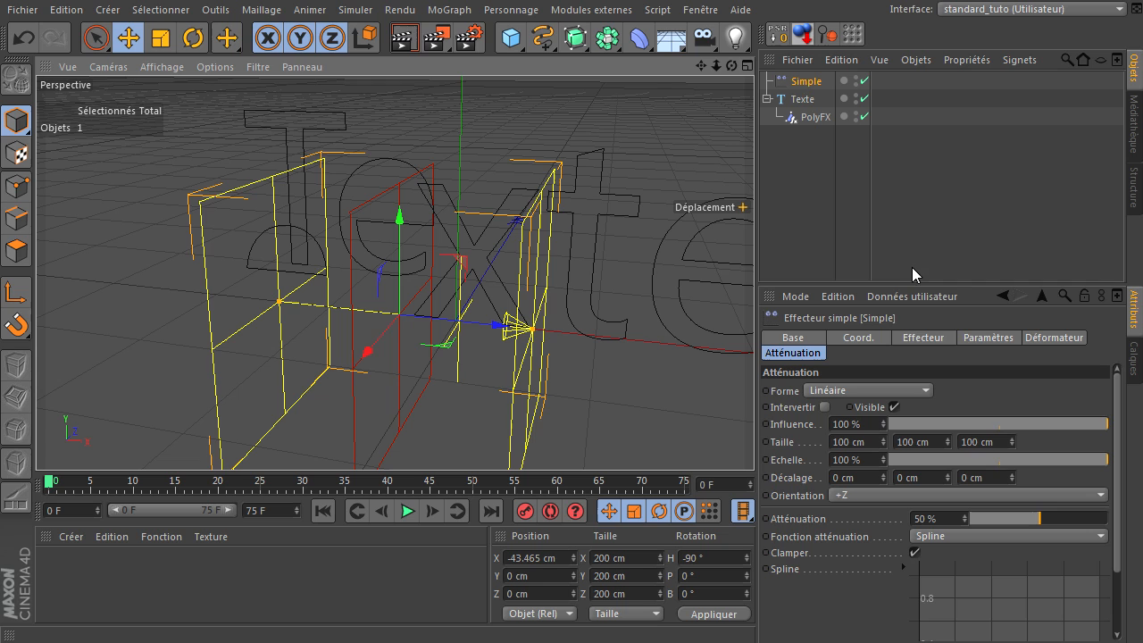
# Step: Set the PolyFX mode to Polygones partiels/Splines
pyautogui.click(804, 117)
pyautogui.click(927, 394)
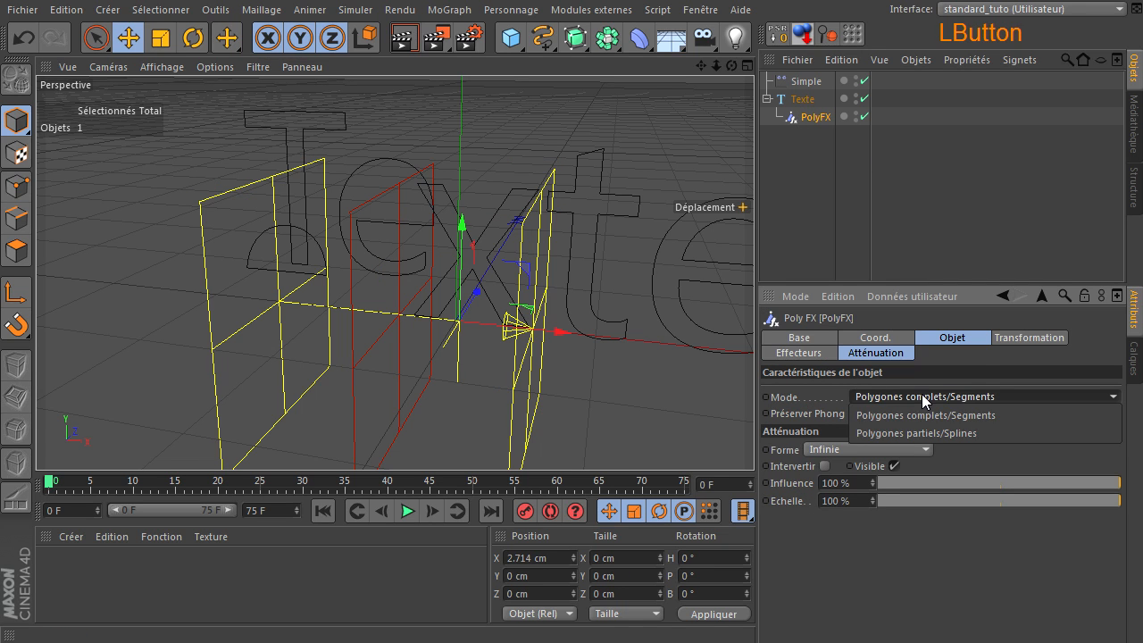
pyautogui.click(949, 435)
pyautogui.scroll(-3, 556, 330)
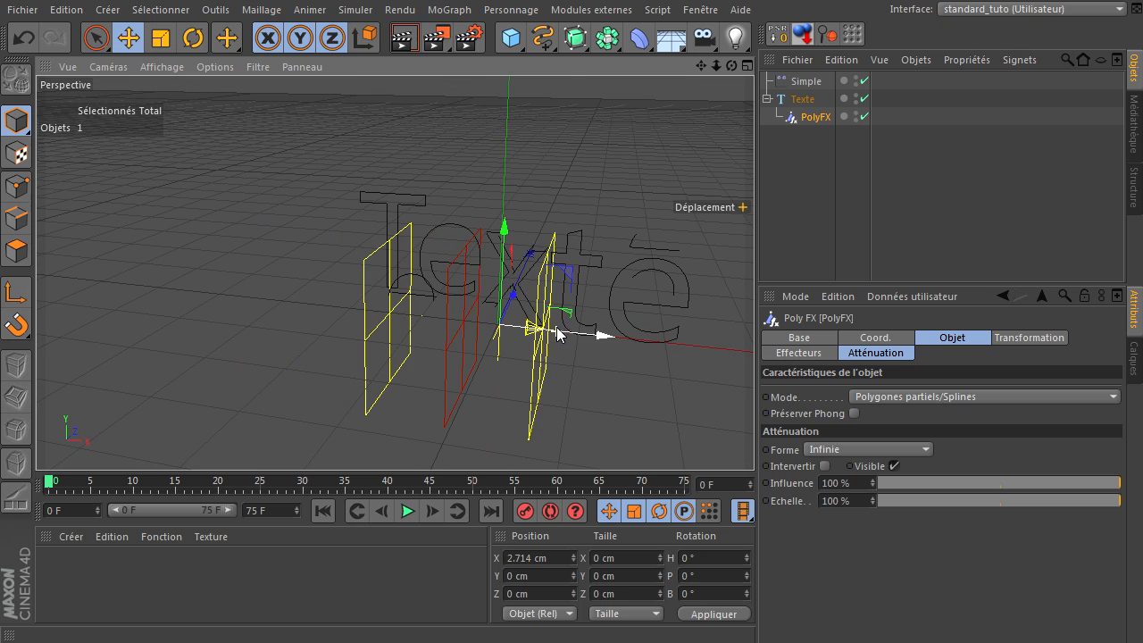
pyautogui.moveTo(701, 65); pyautogui.dragTo(753, 438)
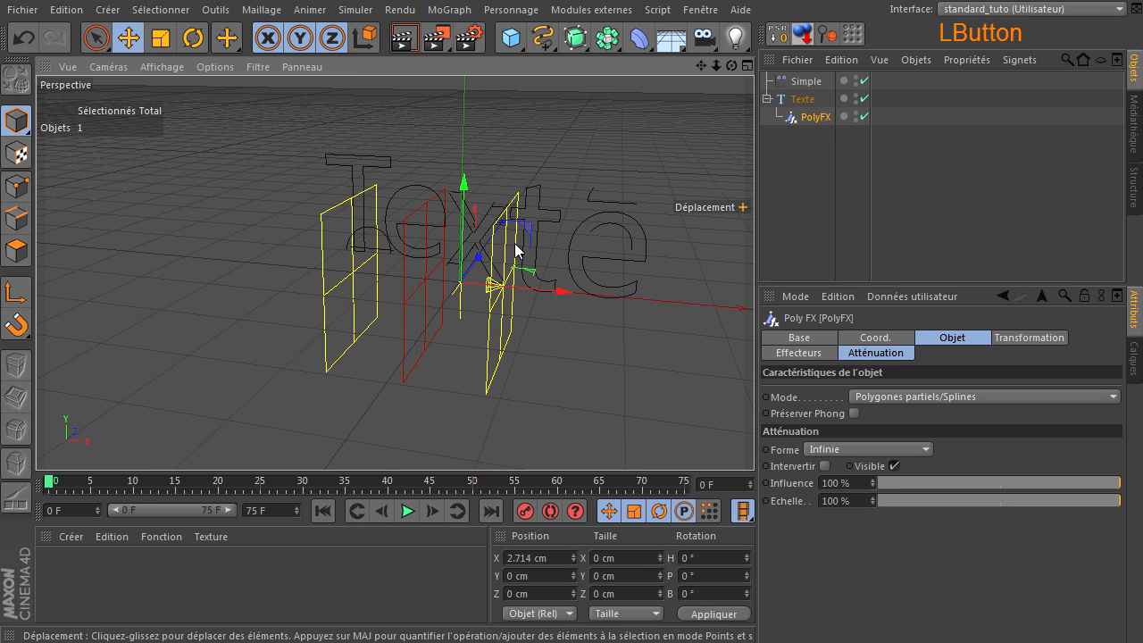
# Step: Move the Simple effector along X clear of the text and back onto the letter T, at about -242 cm
pyautogui.click(806, 82)
pyautogui.moveTo(529, 294); pyautogui.dragTo(330, 288)
pyautogui.scroll(5, 280, 209)
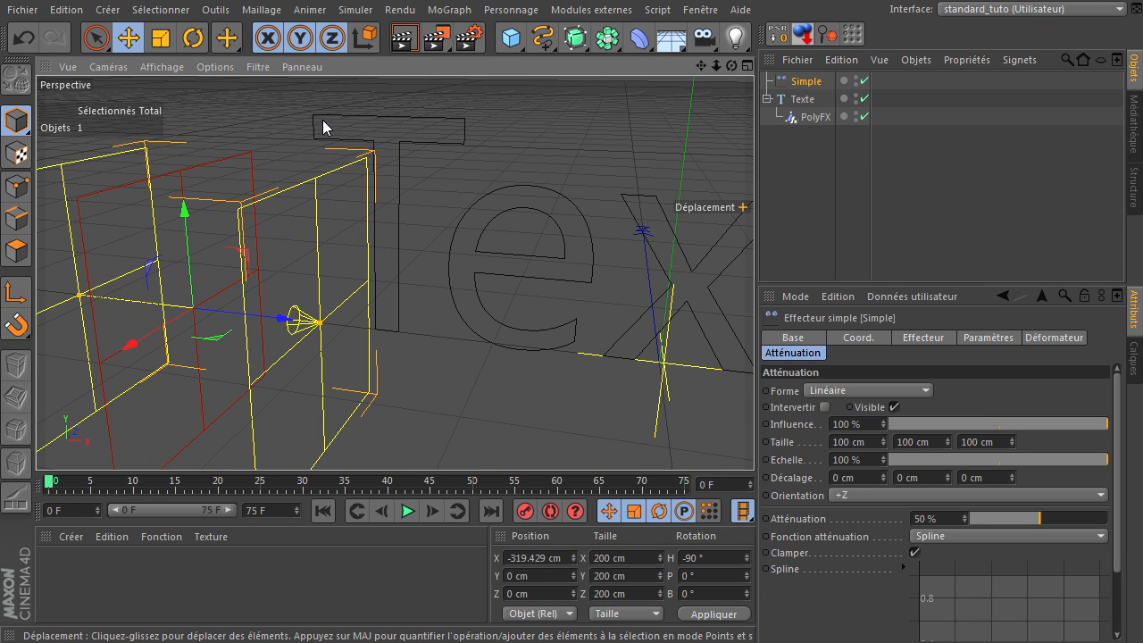
pyautogui.moveTo(279, 319); pyautogui.dragTo(378, 303)
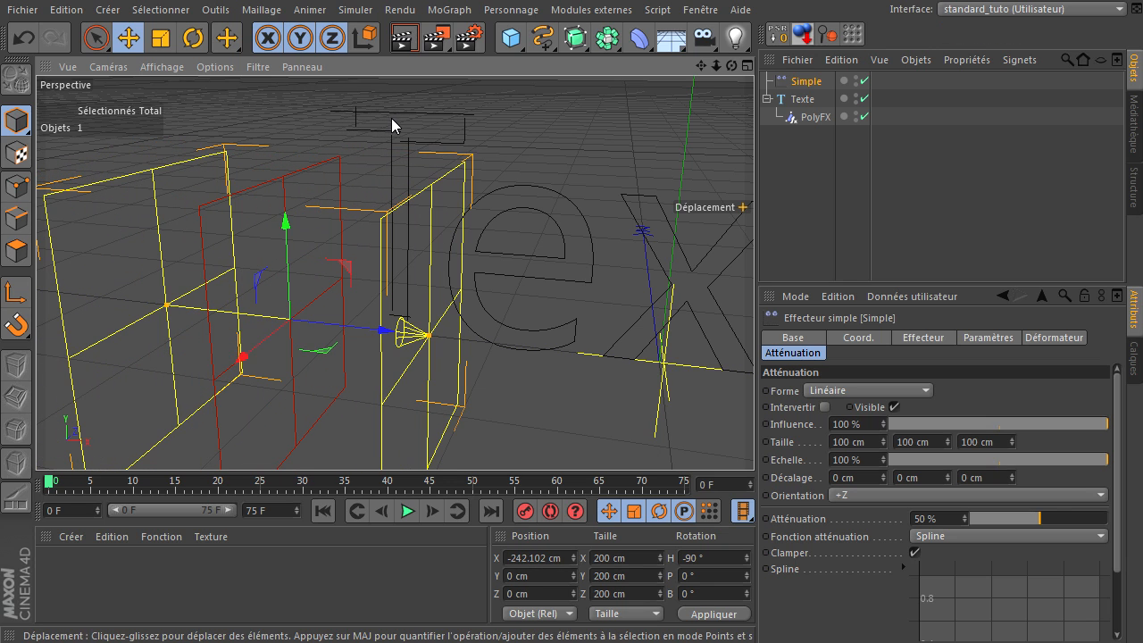
# Step: Slide the Simple effector further across the letters, to about -40 cm on X
pyautogui.moveTo(734, 67); pyautogui.dragTo(347, 150)
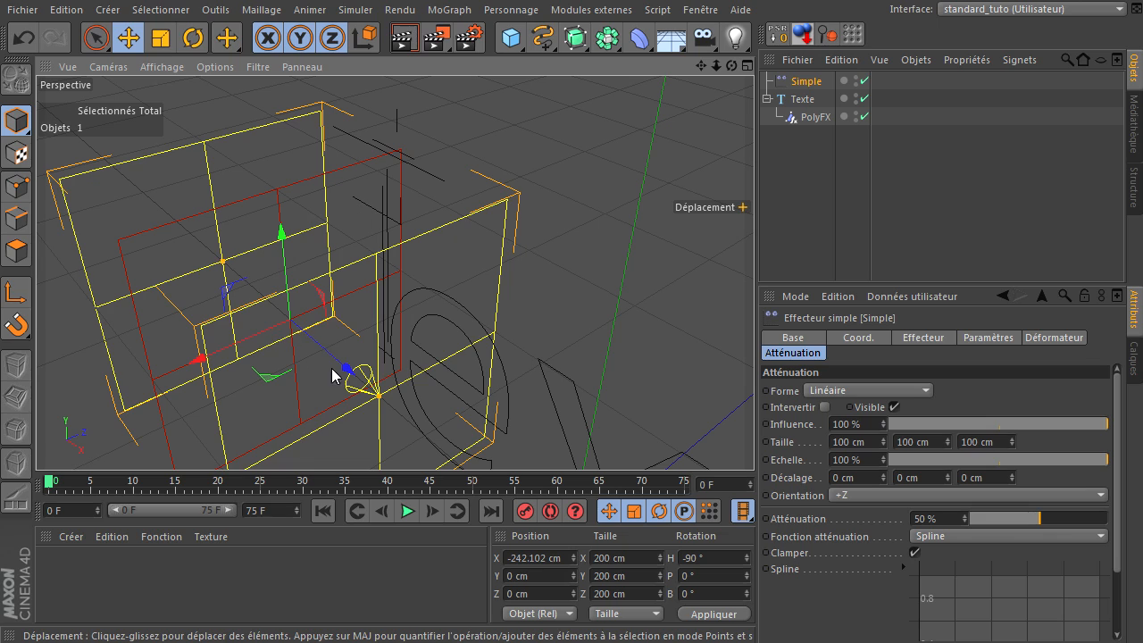
pyautogui.moveTo(347, 368); pyautogui.dragTo(412, 295)
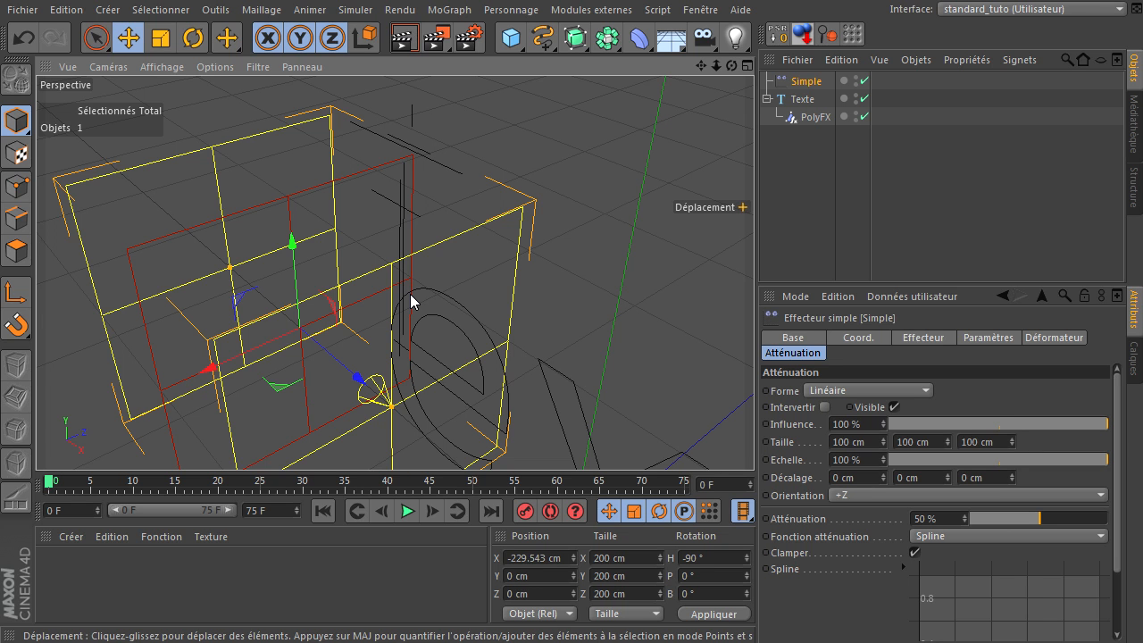
pyautogui.moveTo(715, 67); pyautogui.dragTo(578, 242)
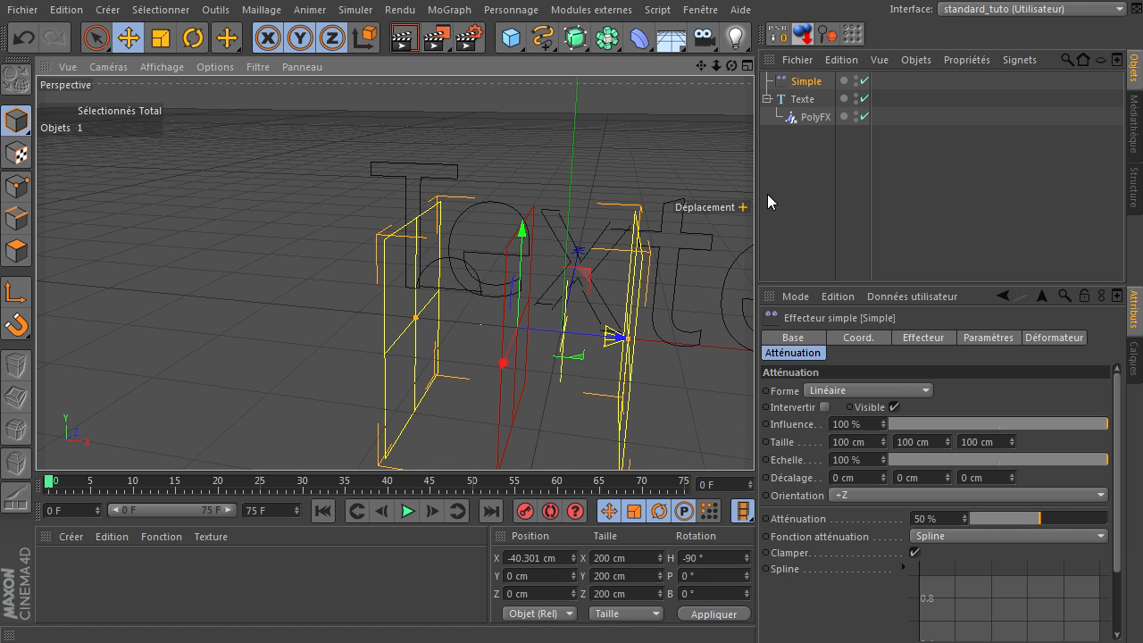
# Step: Set the Simple effector's position parameters to P.Y 0 cm and P.Z 100 cm, and move the effector to about 150 cm on X
pyautogui.click(807, 89)
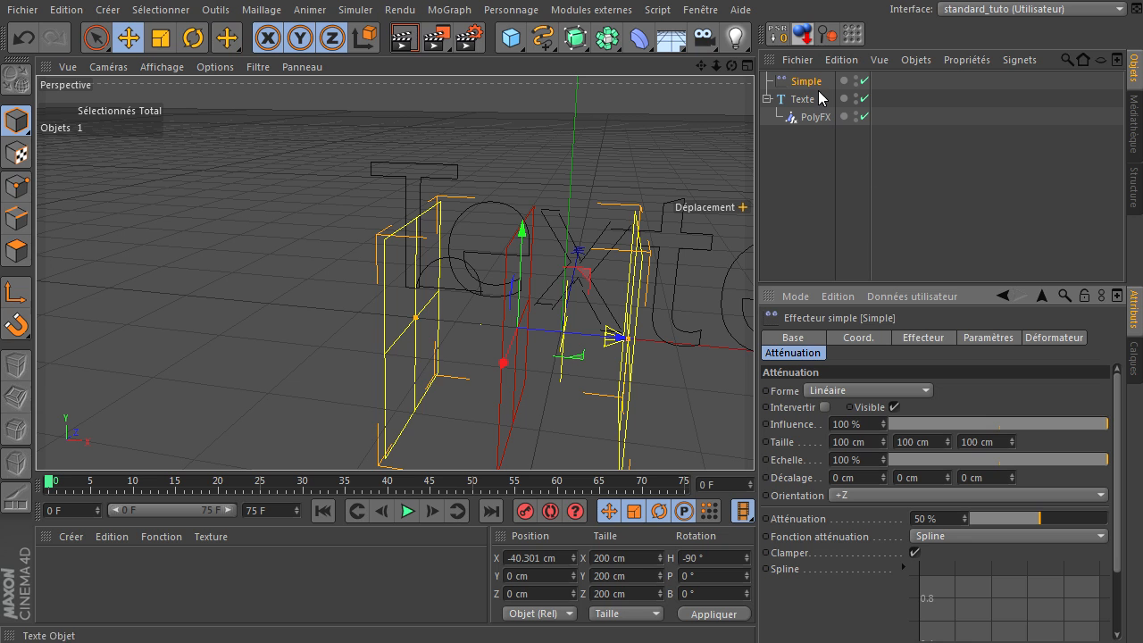
pyautogui.click(834, 109)
pyautogui.click(961, 338)
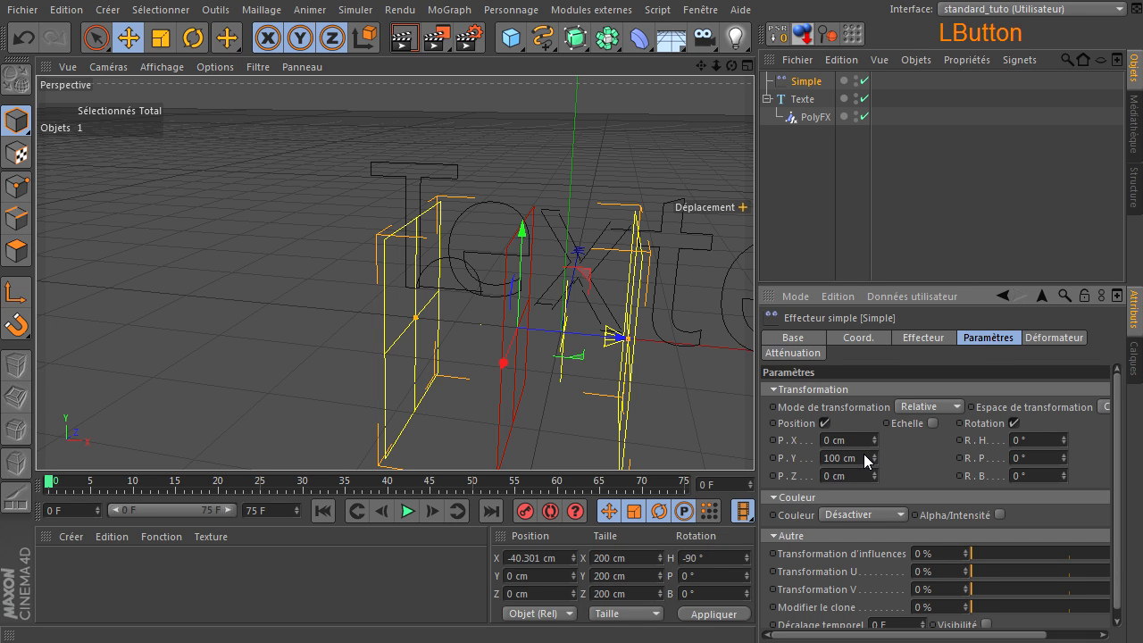
pyautogui.write('0')
pyautogui.press('Tab')
pyautogui.write('100')
pyautogui.press('Return')
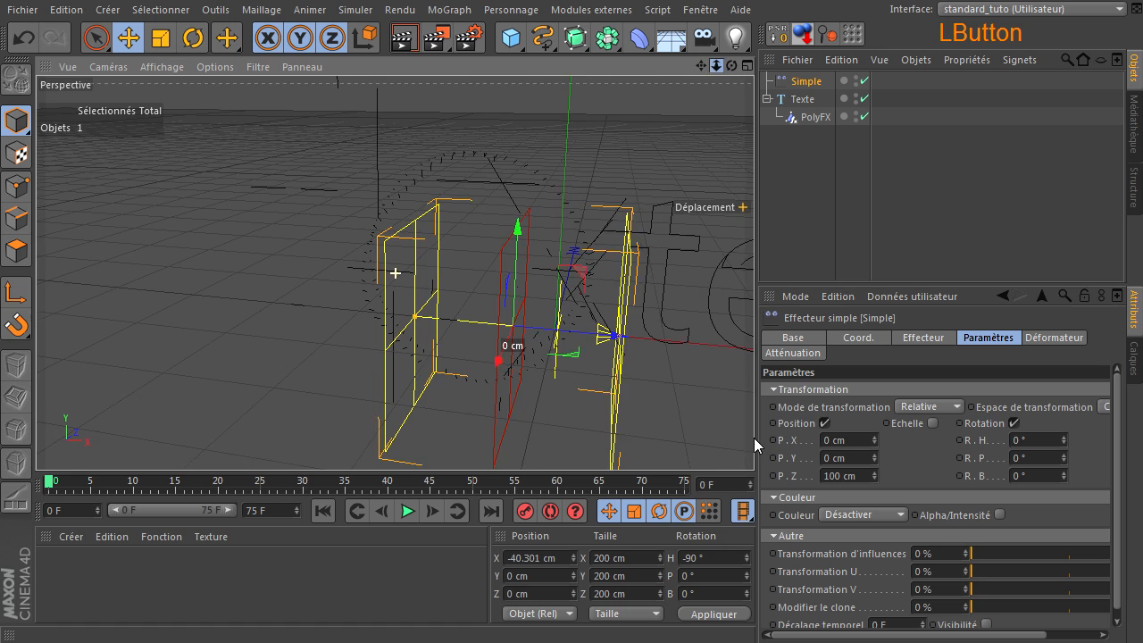
pyautogui.scroll(-3, 753, 437)
pyautogui.moveTo(569, 311); pyautogui.dragTo(691, 287)
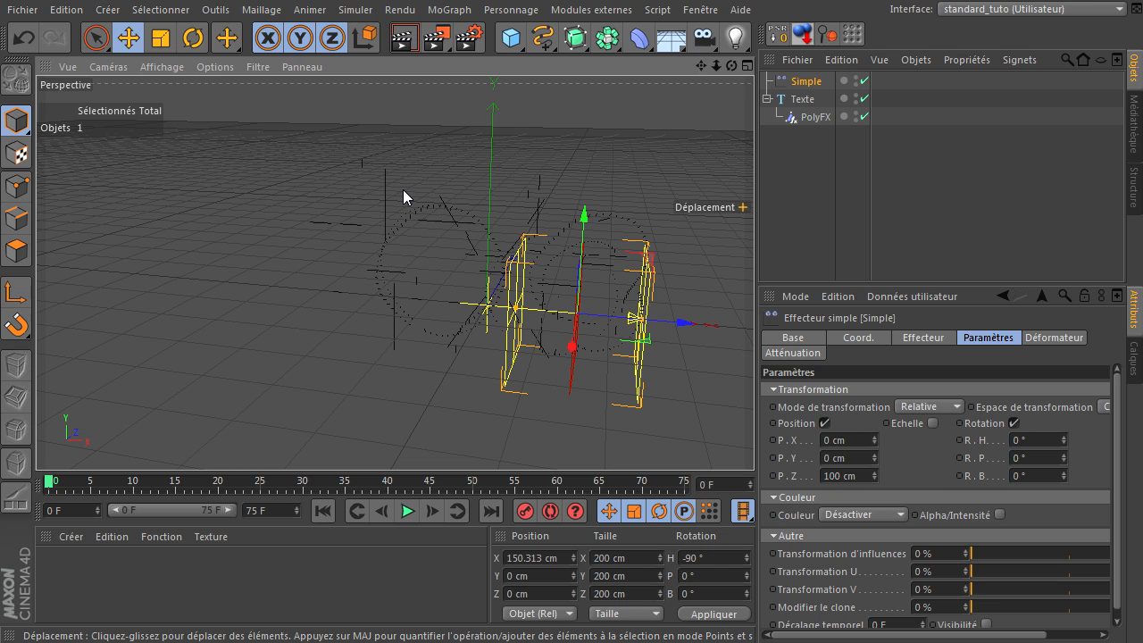
# Step: Switch the PolyFX mode to Polygones complets/Segments and shift the PolyFX object to about -17 cm on X
pyautogui.click(817, 116)
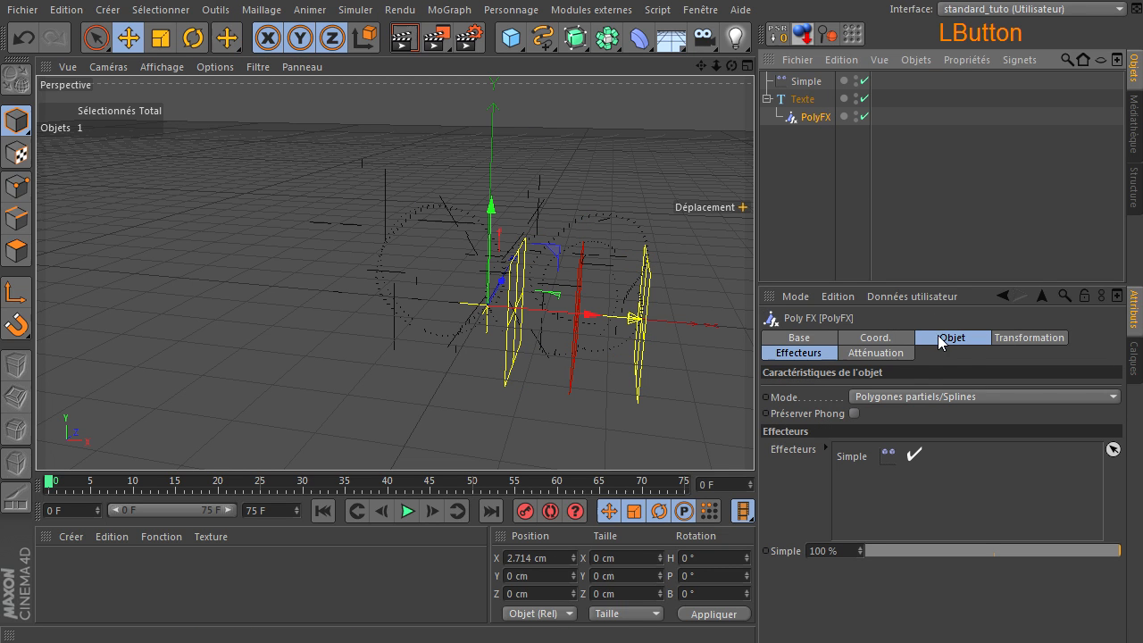
pyautogui.click(919, 398)
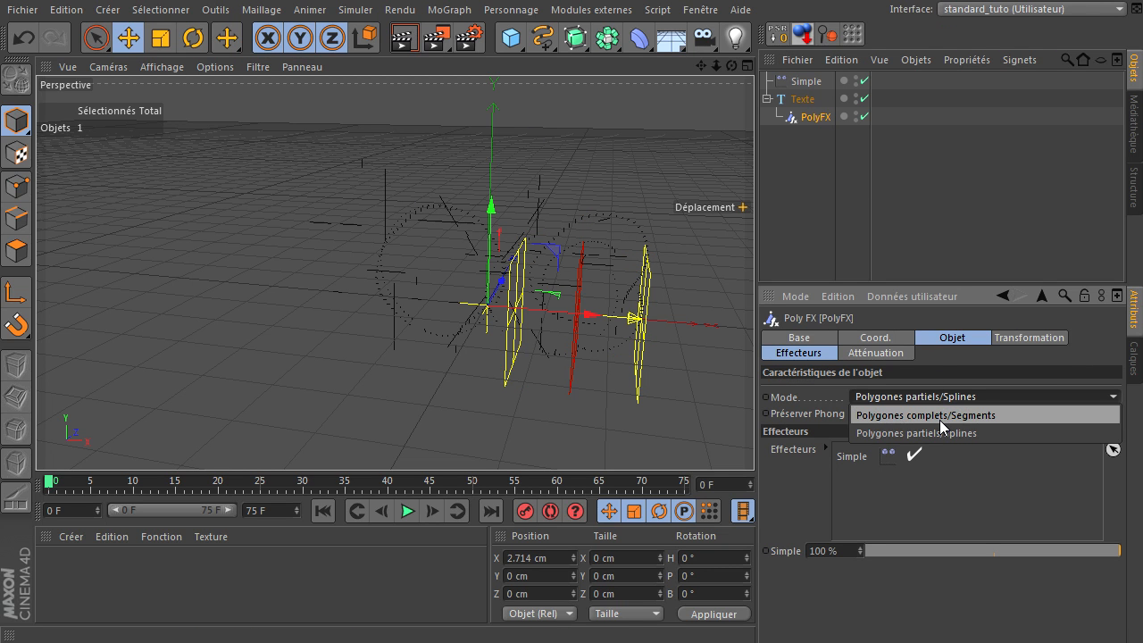
pyautogui.click(939, 416)
pyautogui.moveTo(596, 318)
pyautogui.mouseDown()
pyautogui.moveTo(408, 322)
pyautogui.moveTo(581, 316)
pyautogui.mouseUp()
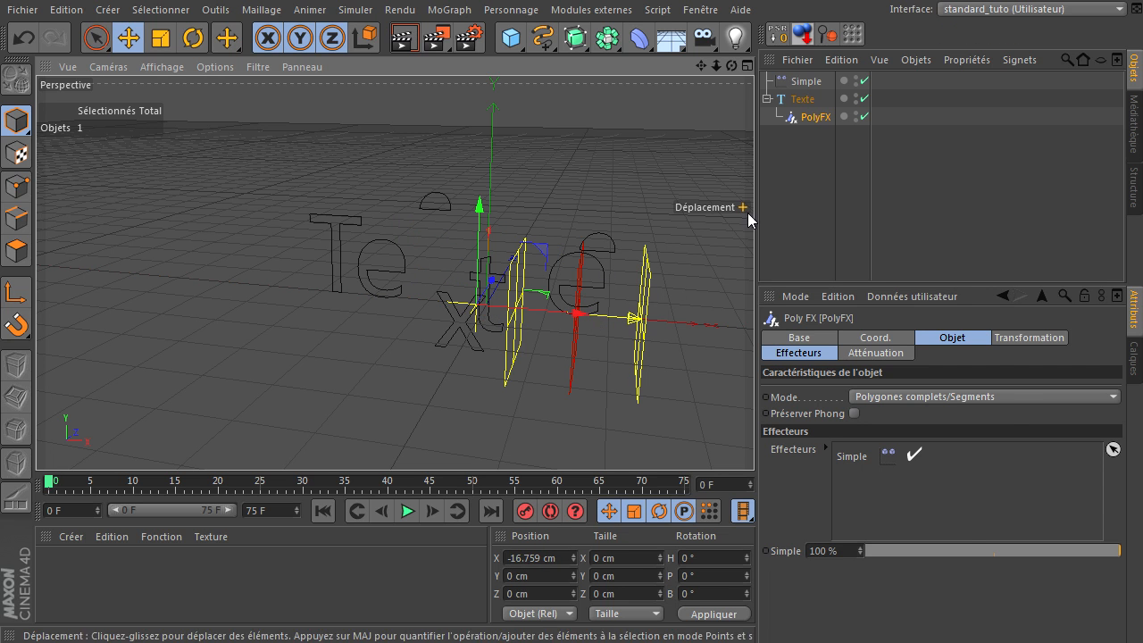
# Step: Move the Simple effector back along the text to about -23 cm on X and show the PolyFX object properties
pyautogui.click(802, 82)
pyautogui.moveTo(679, 322); pyautogui.dragTo(574, 291)
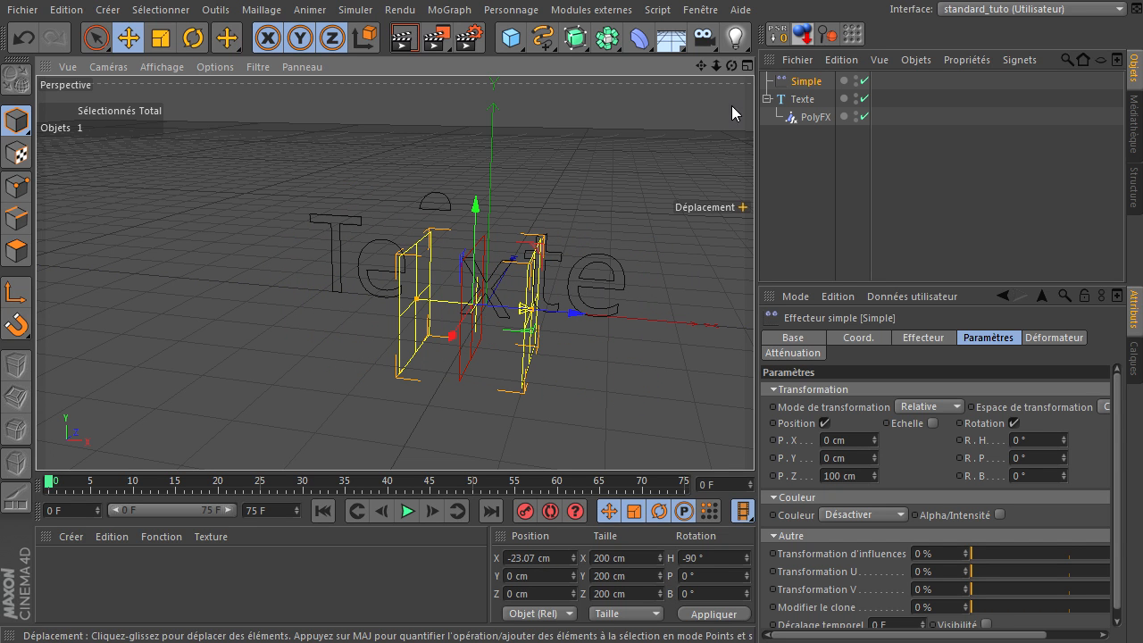
pyautogui.click(812, 117)
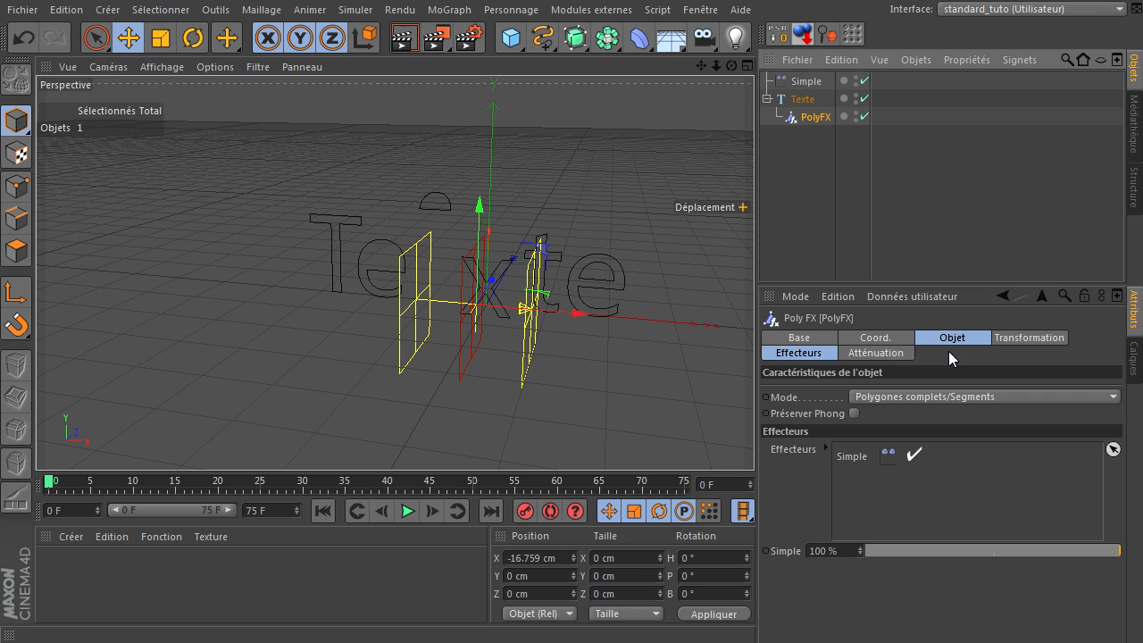
pyautogui.click(959, 341)
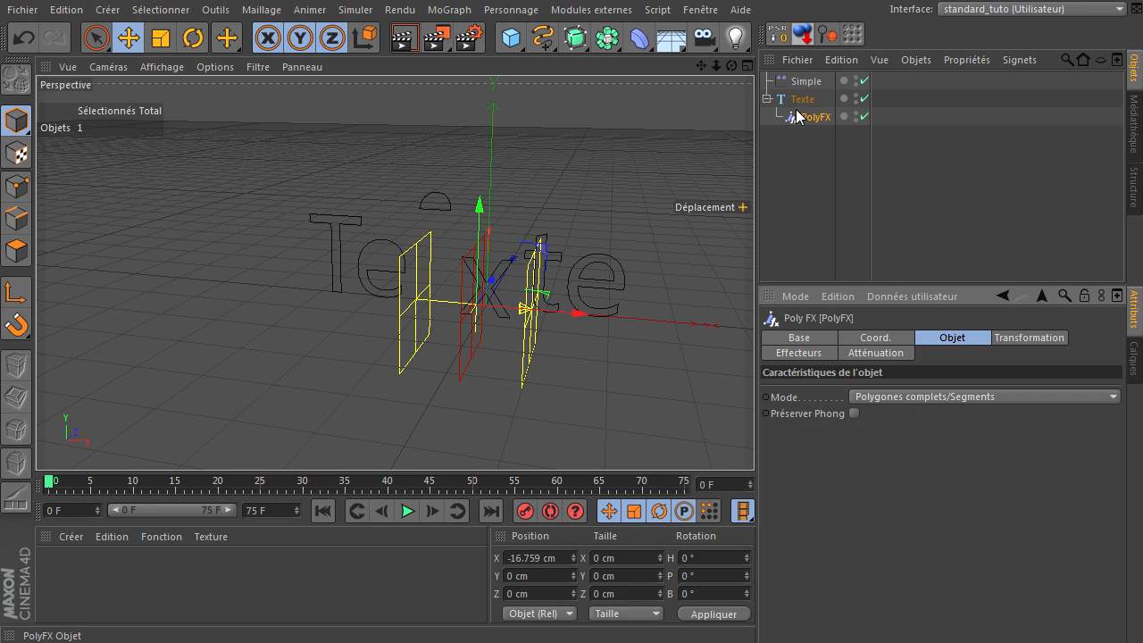
# Step: Close all open projects without saving the changes
pyautogui.click(22, 9)
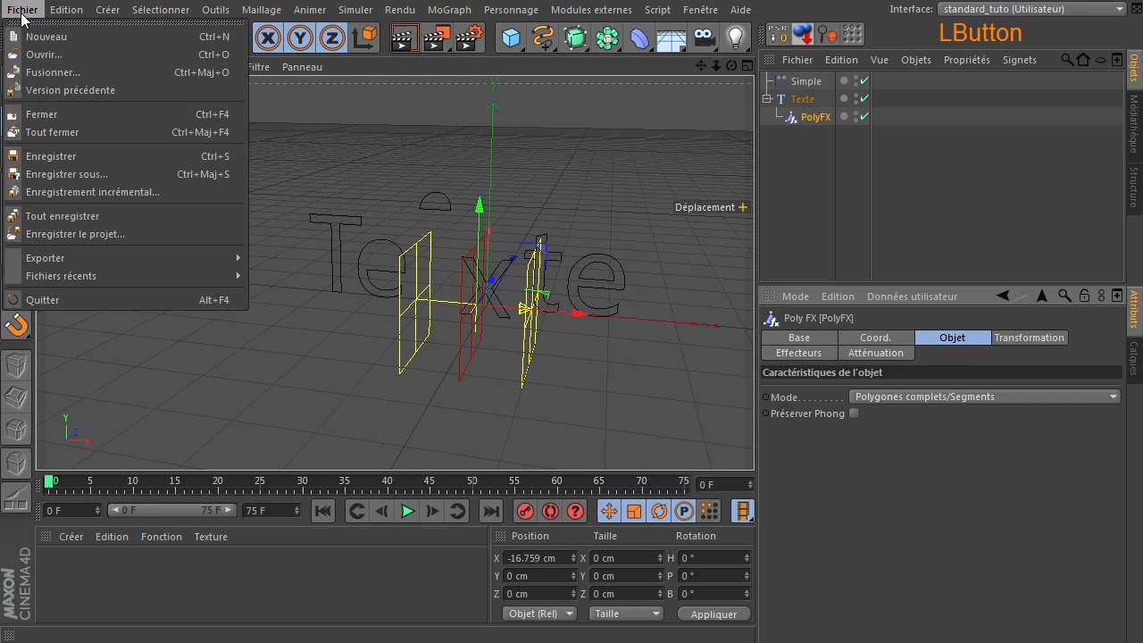
pyautogui.click(80, 127)
pyautogui.click(925, 501)
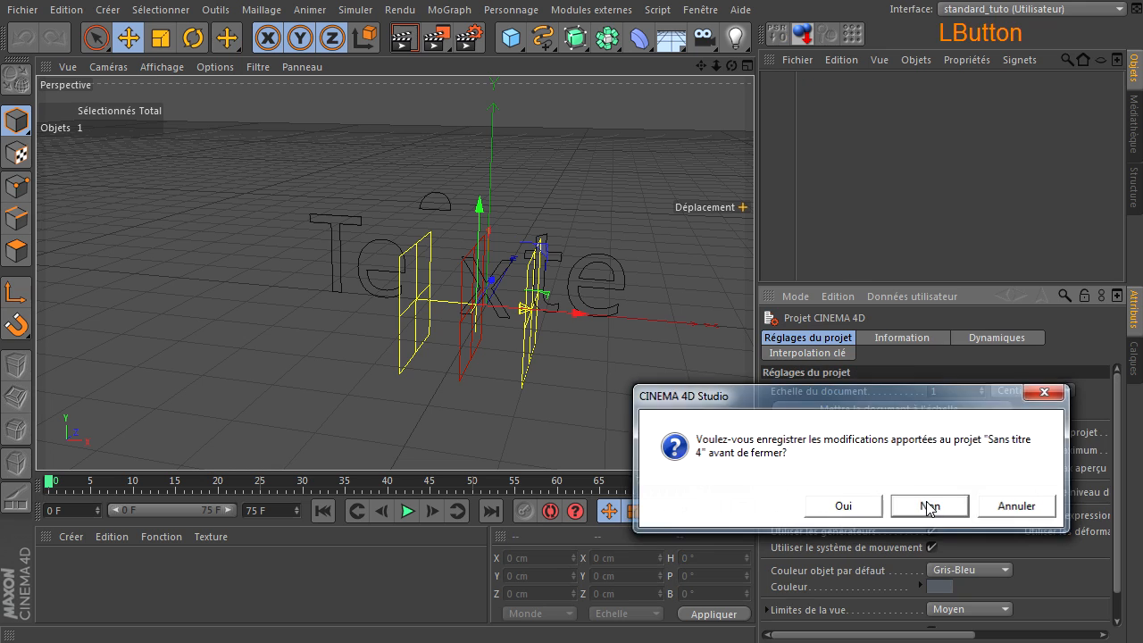
# Step: Add a MoGraph PolyFX object and a cube to the empty scene
pyautogui.click(449, 10)
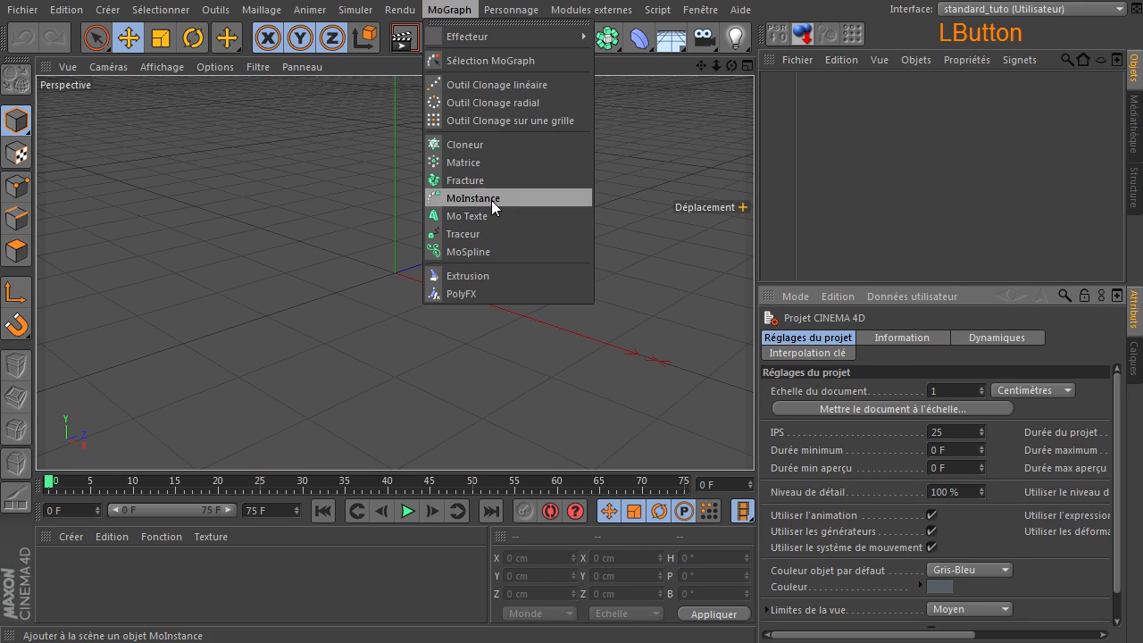
pyautogui.click(492, 296)
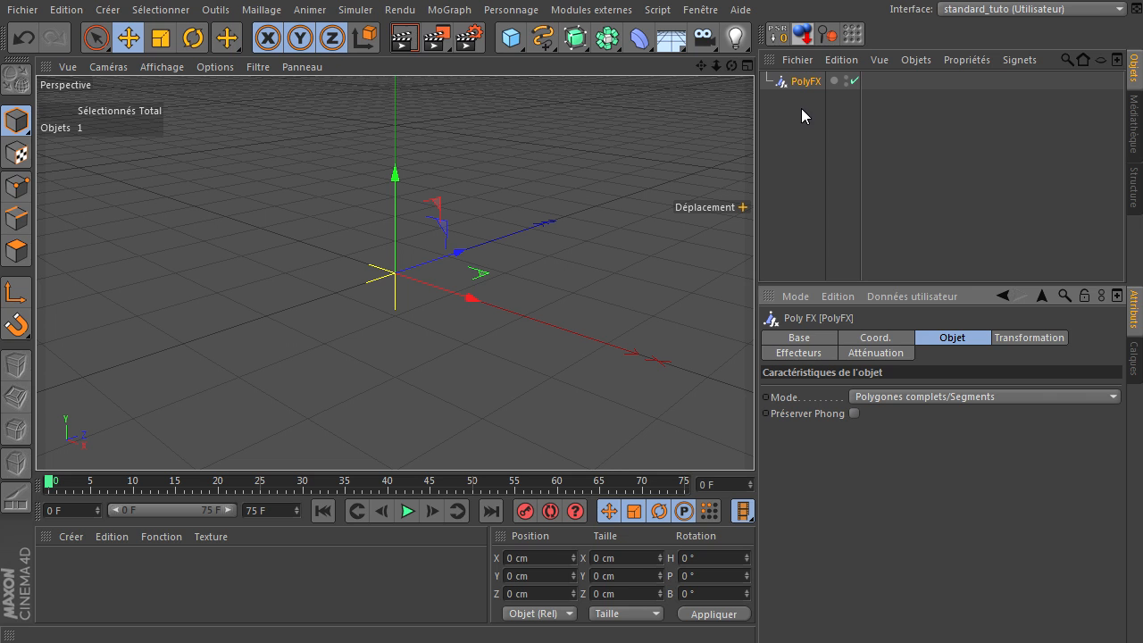
pyautogui.moveTo(511, 37); pyautogui.dragTo(699, 50)
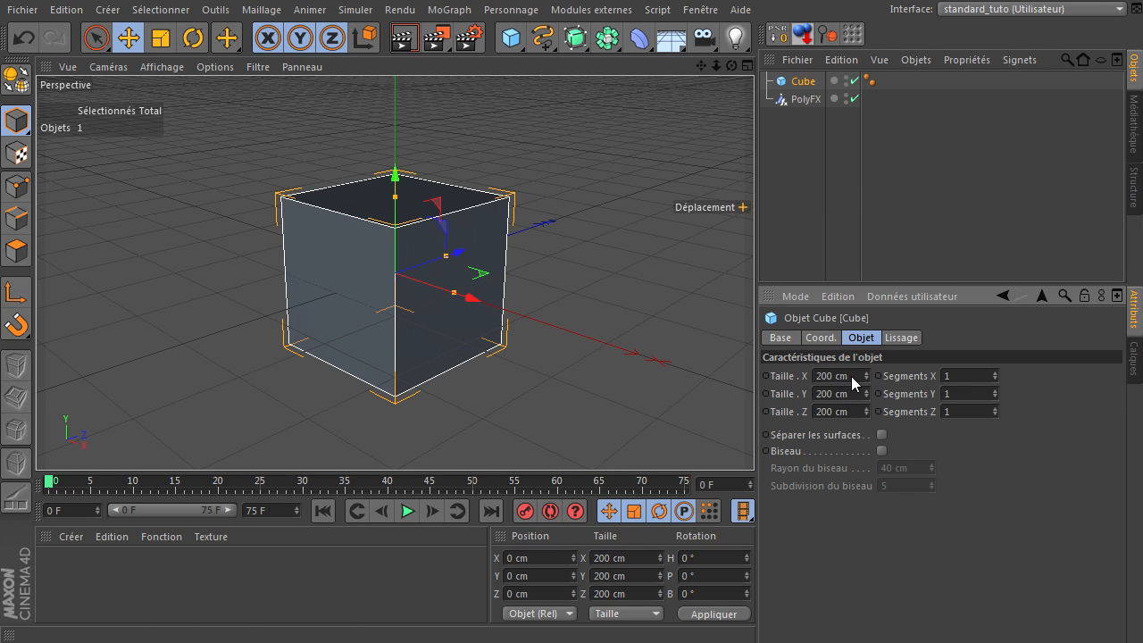
# Step: Set the cube's segments to 10 in X, Y and Z
pyautogui.click(958, 376)
pyautogui.write('0')
pyautogui.click(970, 412)
pyautogui.write('0')
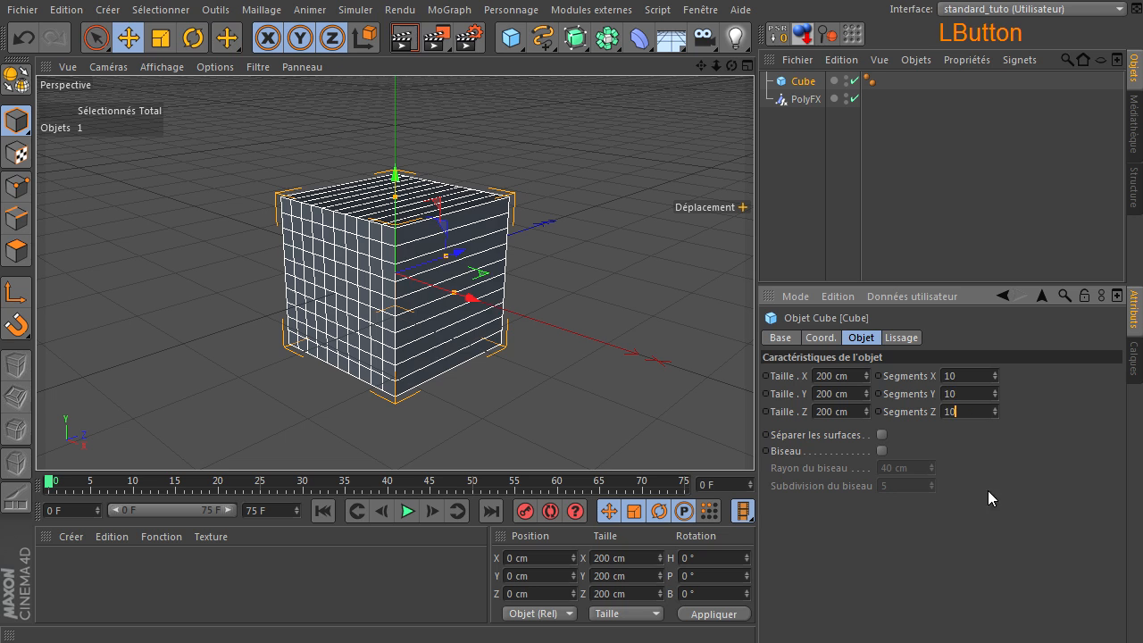
pyautogui.click(987, 490)
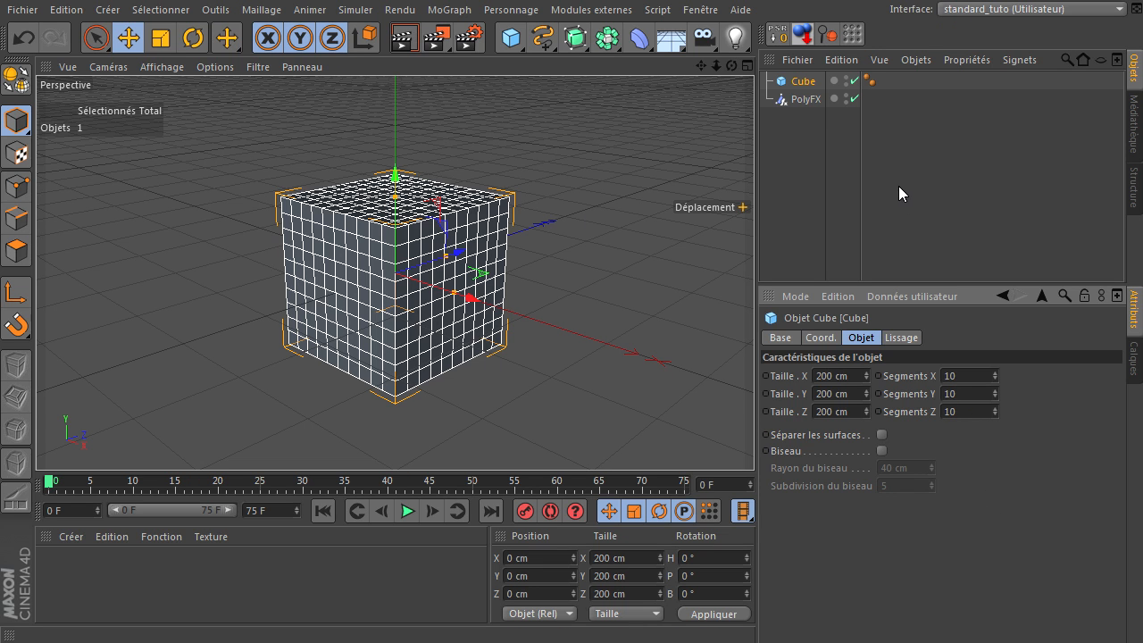
# Step: Nest the PolyFX object under the cube and set the viewport display to Gouraud shading with lines
pyautogui.click(814, 98)
pyautogui.moveTo(813, 82); pyautogui.dragTo(812, 83)
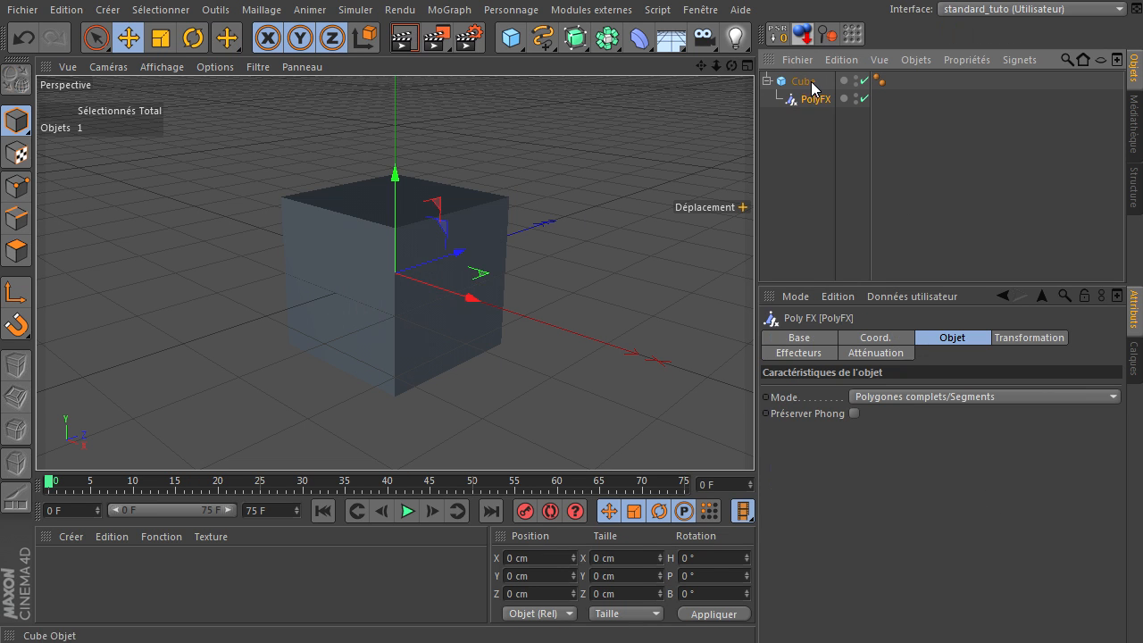
pyautogui.click(163, 66)
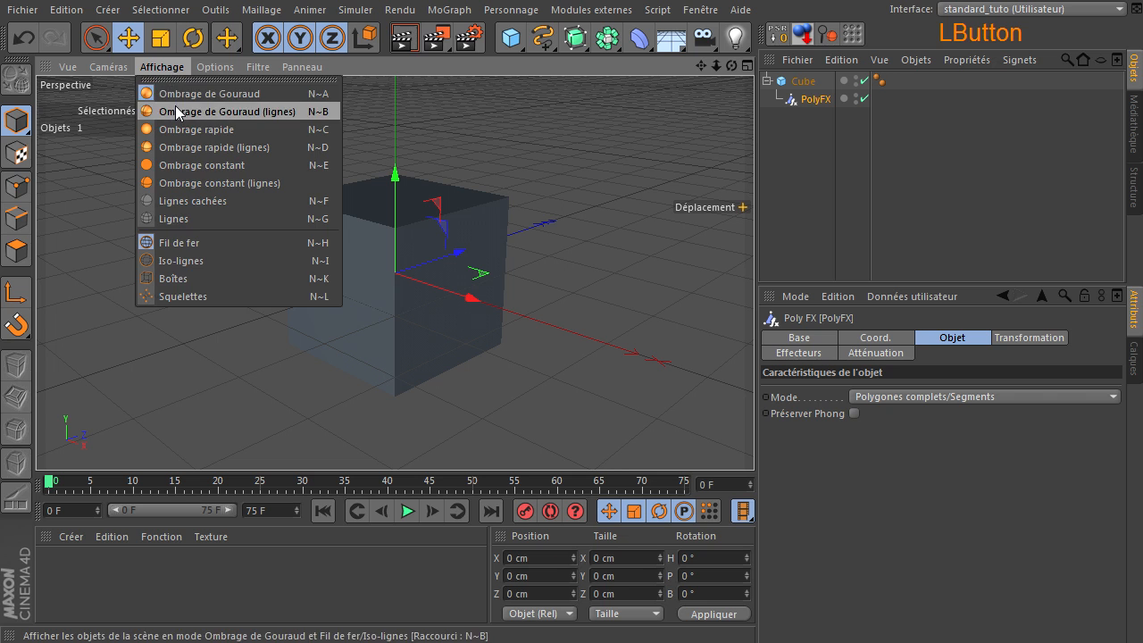
pyautogui.click(175, 105)
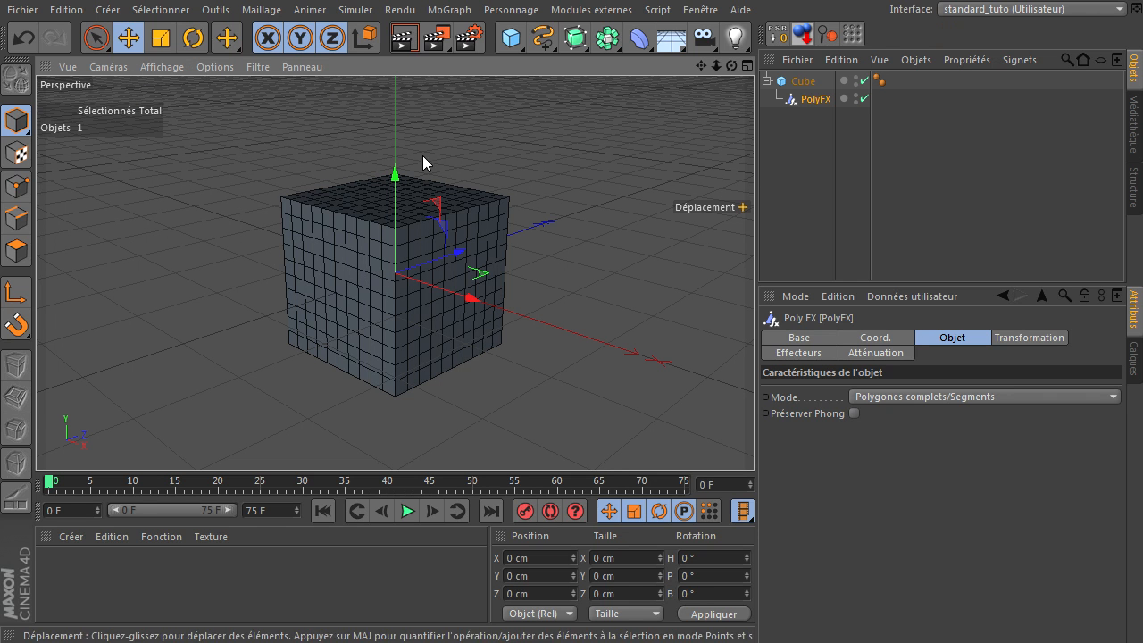
# Step: Add a MoGraph Simple effector to the cube's PolyFX object
pyautogui.click(807, 101)
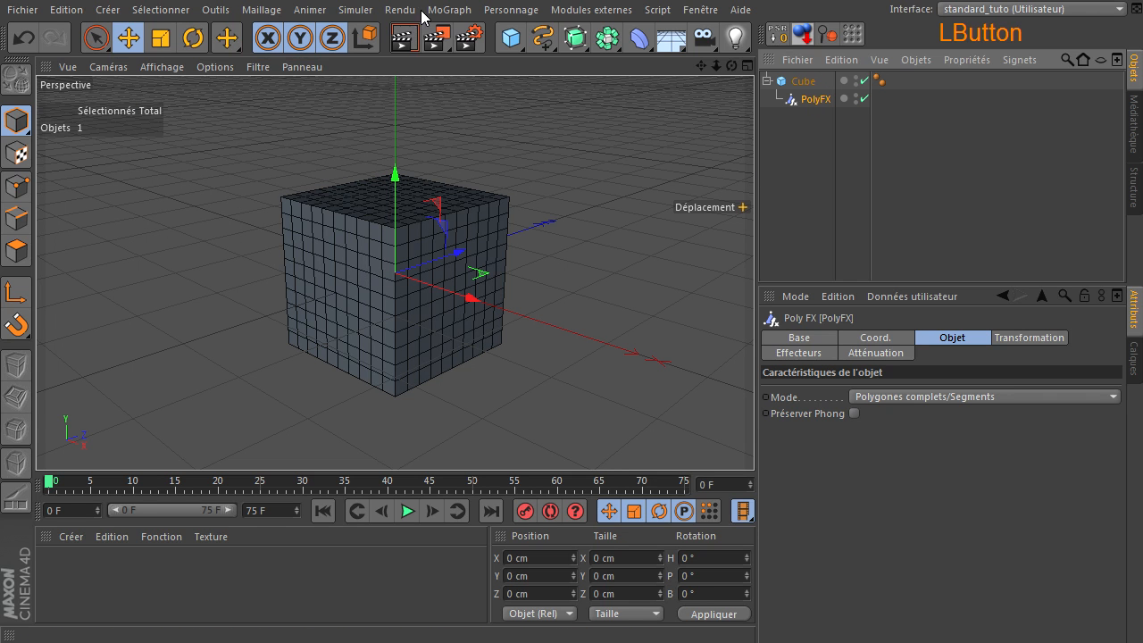
pyautogui.click(449, 8)
pyautogui.moveTo(455, 37)
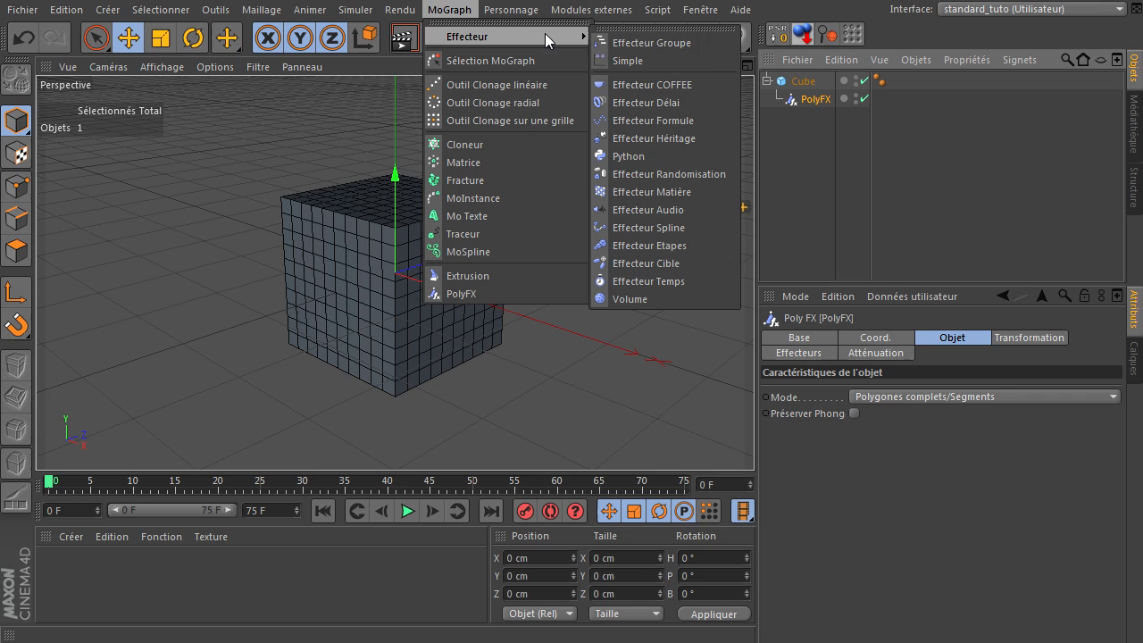
pyautogui.click(625, 60)
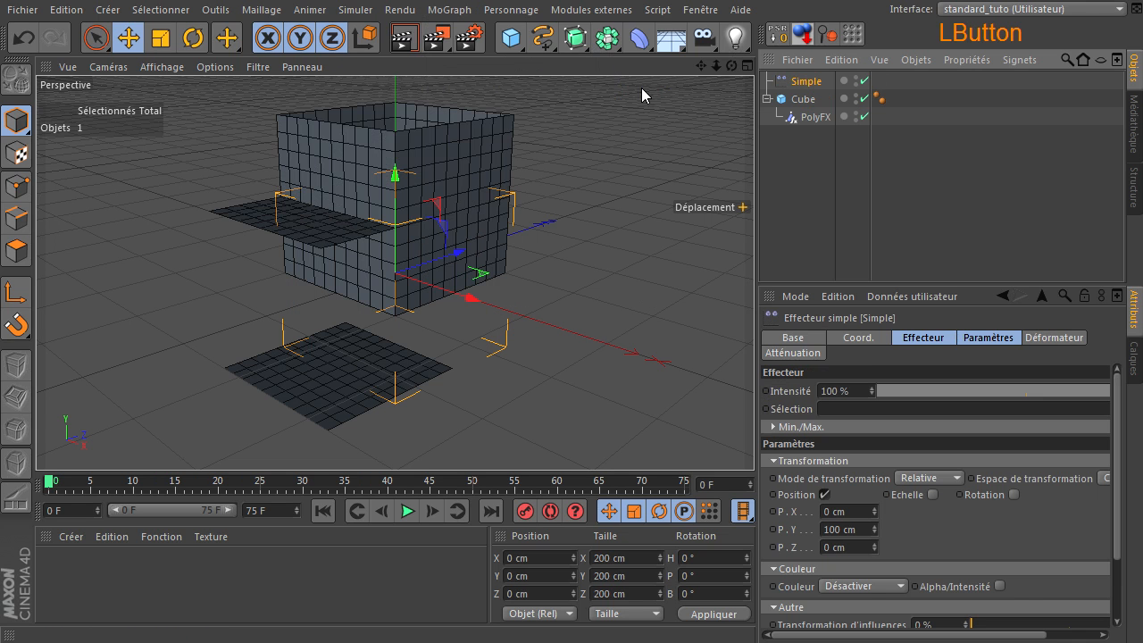
# Step: Disable the Simple effector's position and enable a uniform scale of -1
pyautogui.click(824, 494)
pyautogui.click(900, 493)
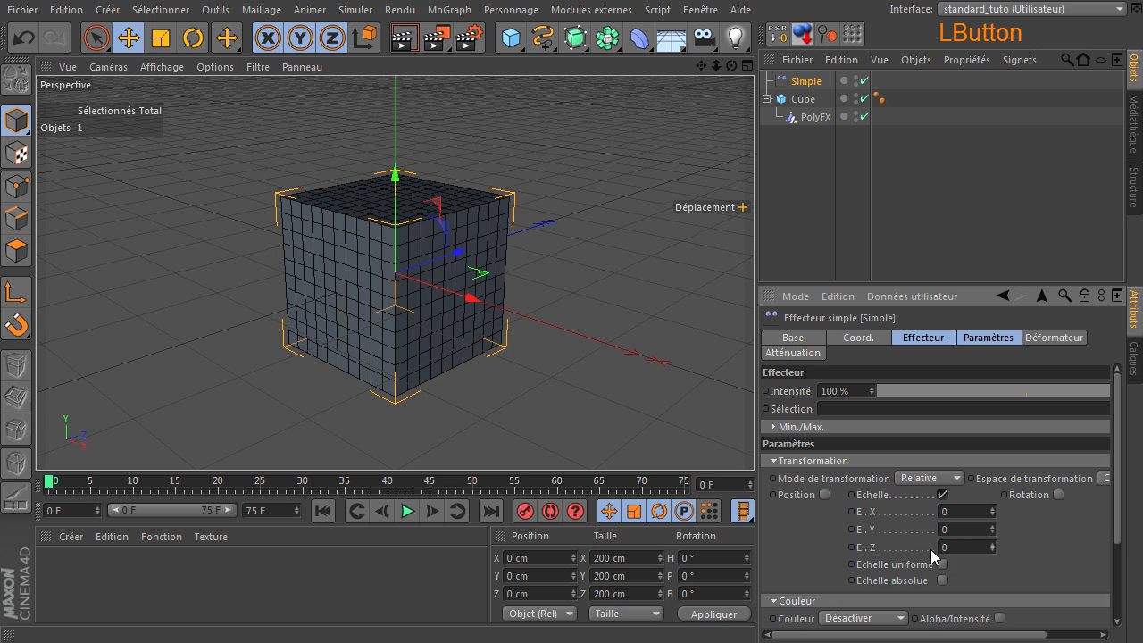
pyautogui.click(942, 563)
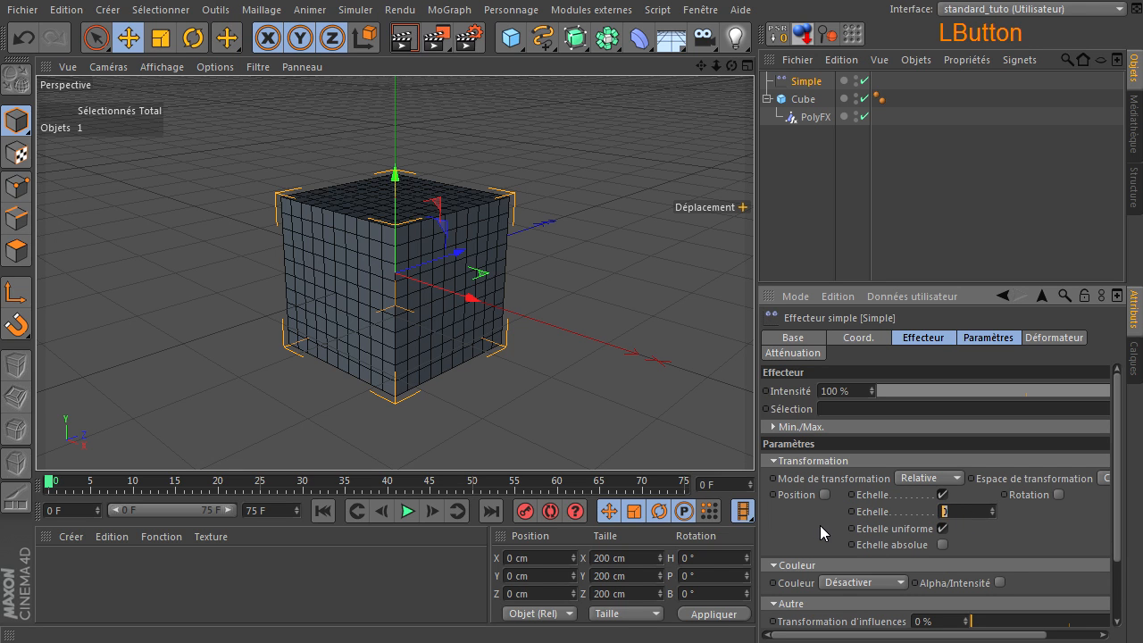
pyautogui.write('-1')
pyautogui.press('Return')
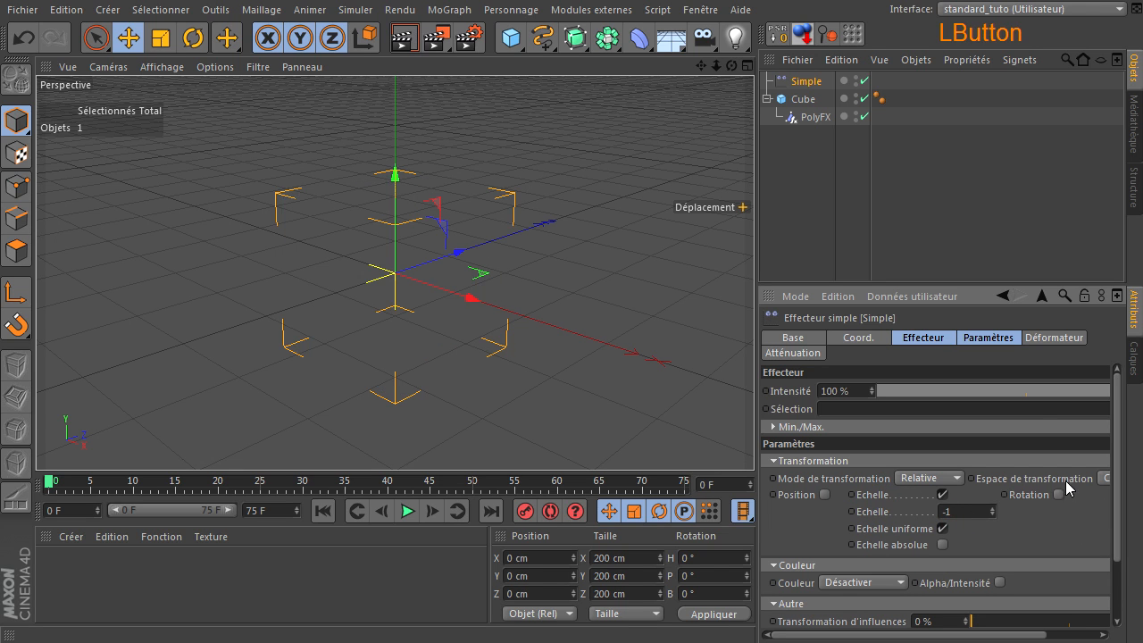
# Step: Set the Simple effector's falloff shape to Sphère
pyautogui.click(792, 353)
pyautogui.click(871, 390)
pyautogui.click(880, 406)
pyautogui.click(879, 391)
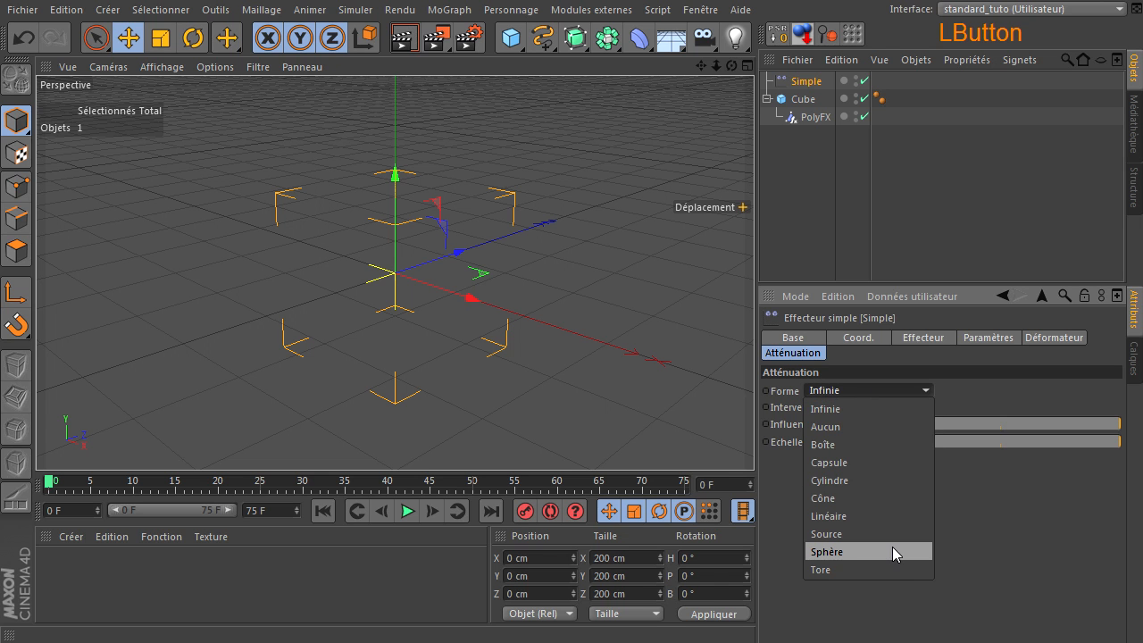
pyautogui.click(892, 546)
# Step: Move the Simple effector to about 107 cm on X and scale its falloff sphere down to about 160 cm
pyautogui.moveTo(491, 304); pyautogui.dragTo(559, 285)
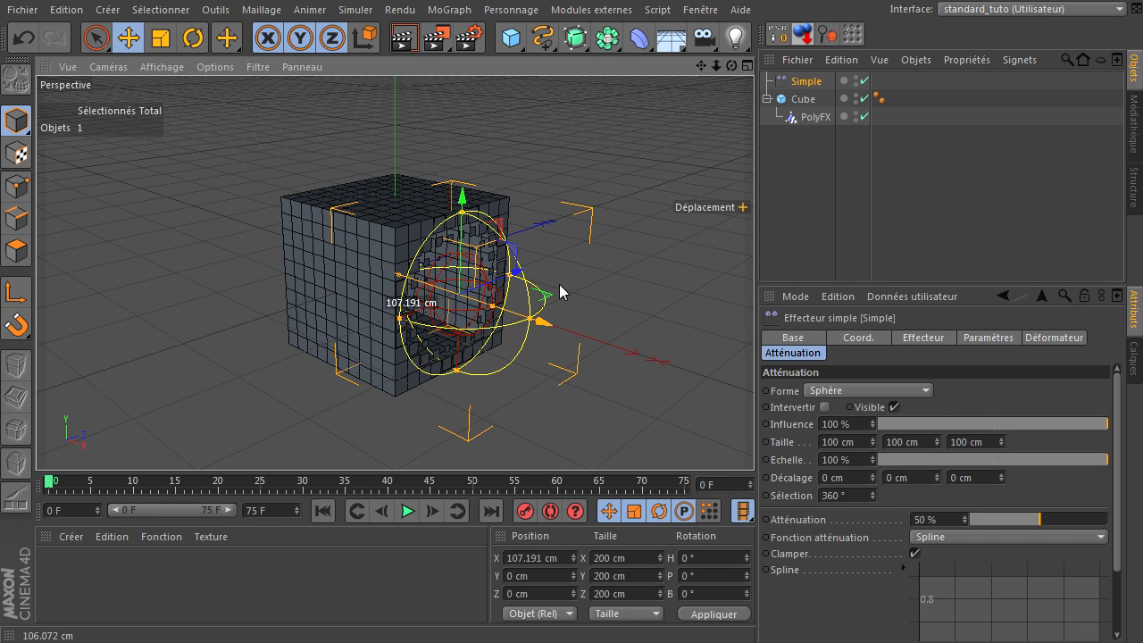
pyautogui.click(160, 38)
pyautogui.click(213, 137)
pyautogui.moveTo(213, 136); pyautogui.dragTo(78, 169)
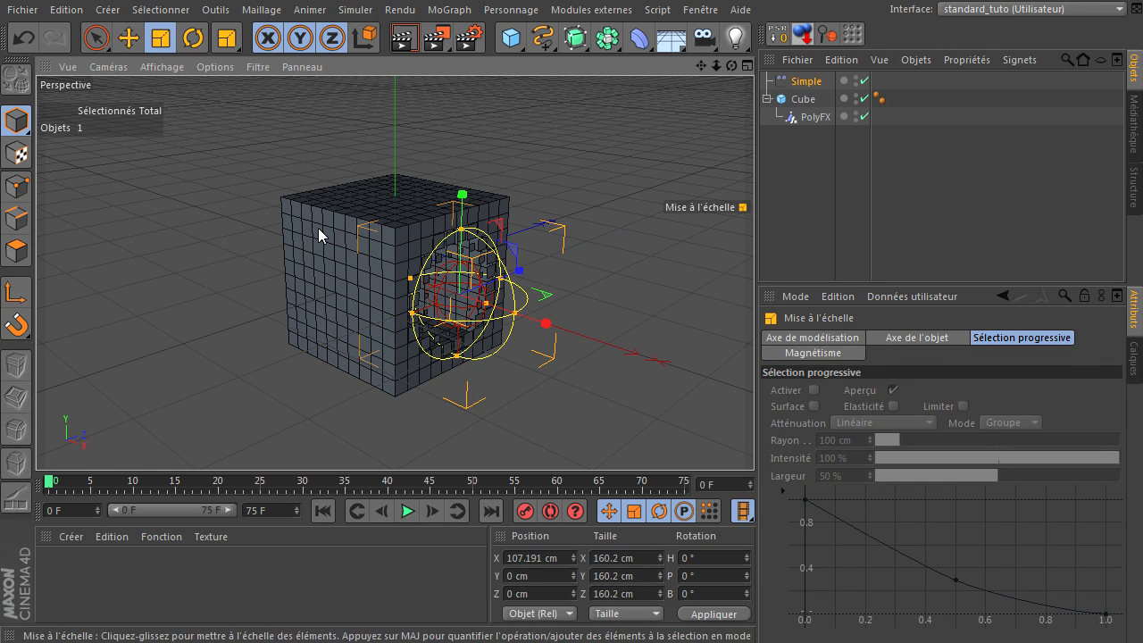
pyautogui.scroll(2, 327, 221)
pyautogui.moveTo(731, 65); pyautogui.dragTo(751, 432)
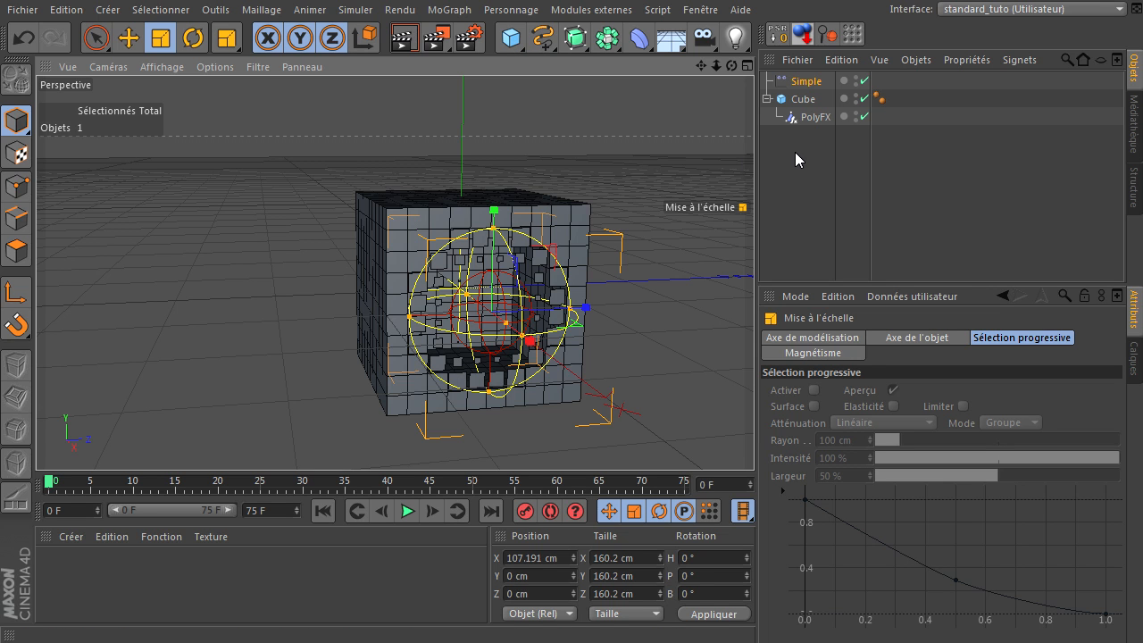
# Step: Add a second cube and move it beside the first one to about -209 cm on Z
pyautogui.moveTo(511, 37); pyautogui.dragTo(754, 59)
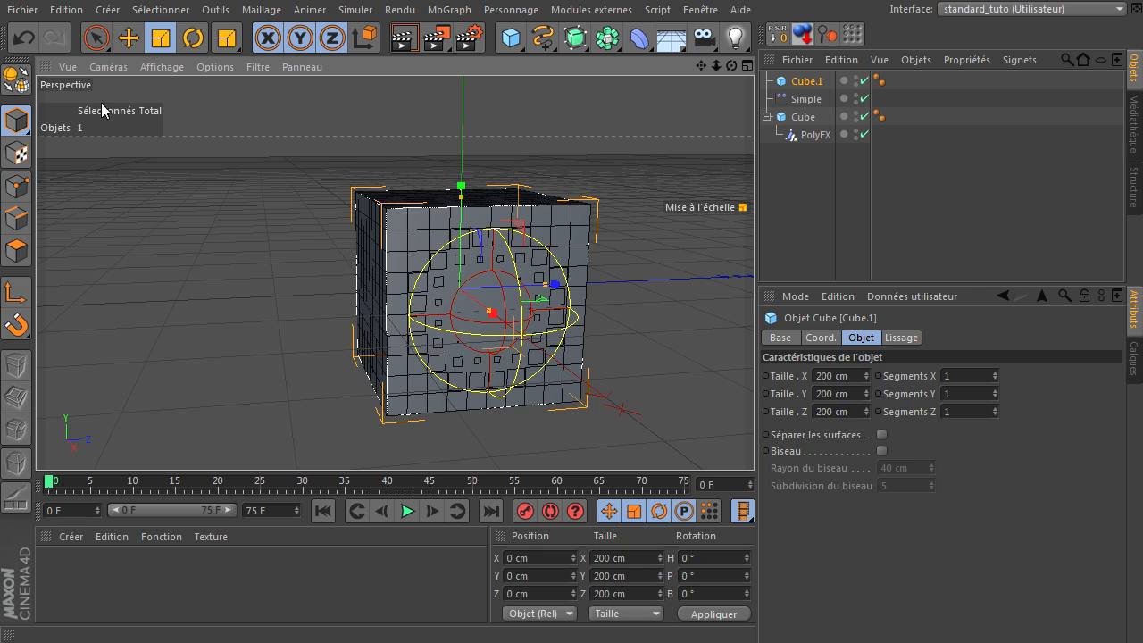
pyautogui.click(130, 38)
pyautogui.moveTo(548, 285); pyautogui.dragTo(367, 298)
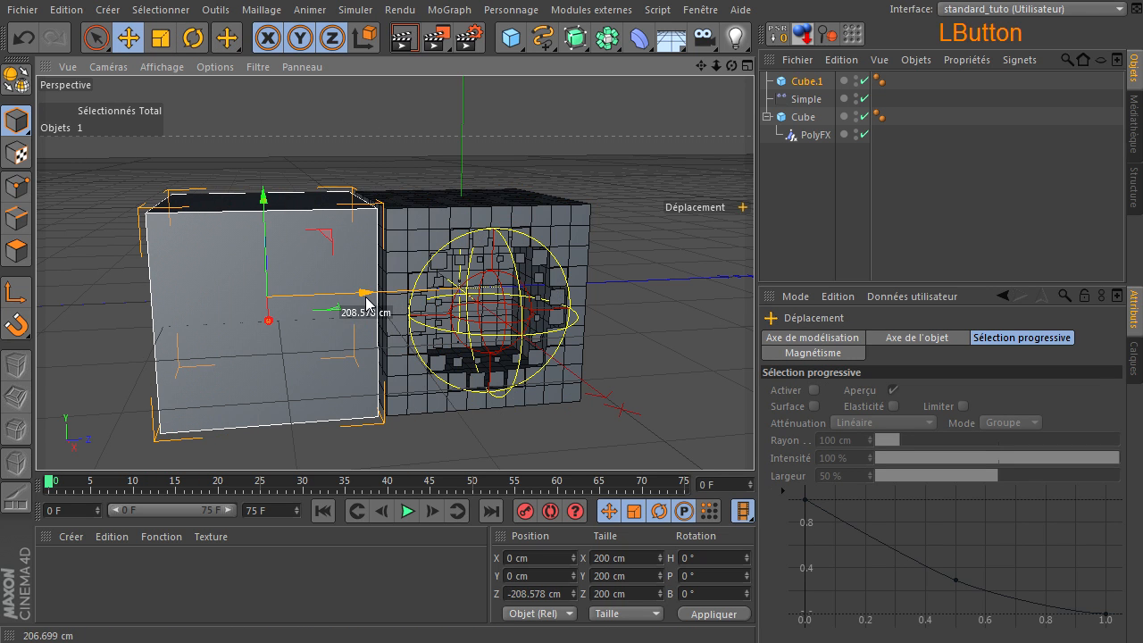
# Step: Set the second cube's segments to 10 in X, Y and Z
pyautogui.click(807, 81)
pyautogui.doubleClick(964, 376)
pyautogui.write('10')
pyautogui.press('Tab')
pyautogui.write('10')
pyautogui.press('Tab')
pyautogui.write('10')
pyautogui.press('Return')
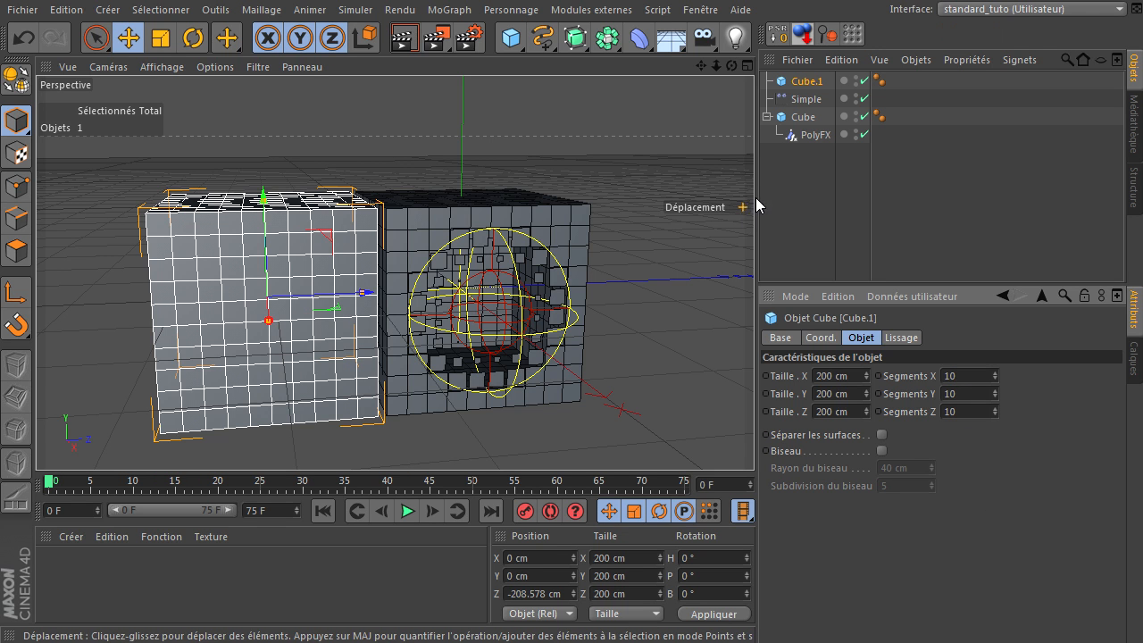
# Step: Shift the Simple effector slightly along Z to about -4 cm
pyautogui.click(808, 99)
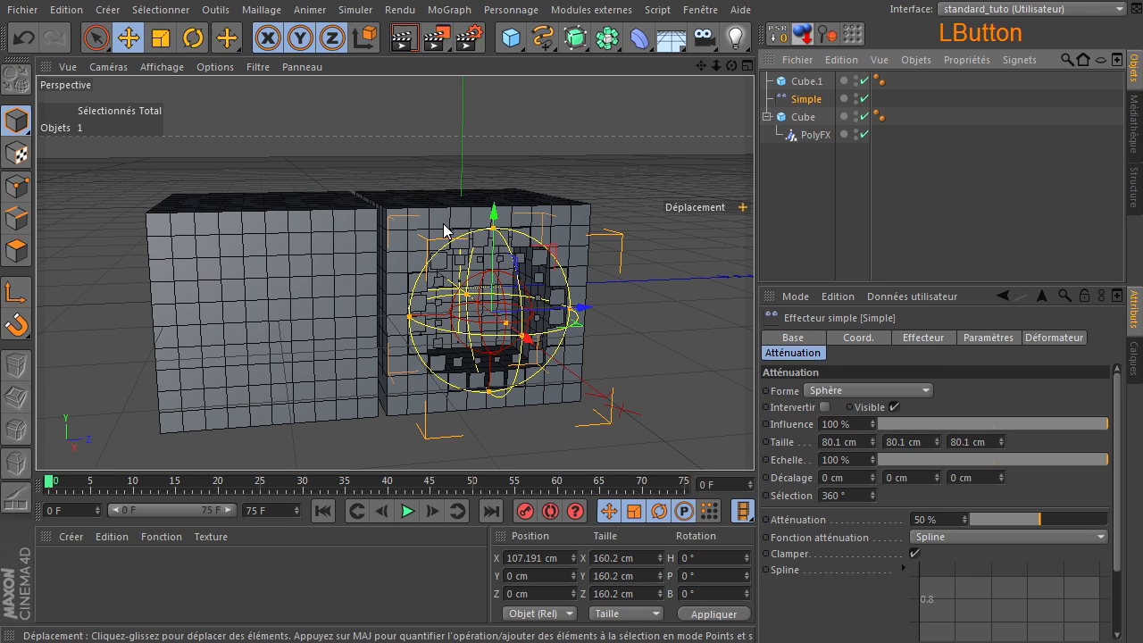
pyautogui.click(239, 298)
pyautogui.click(390, 232)
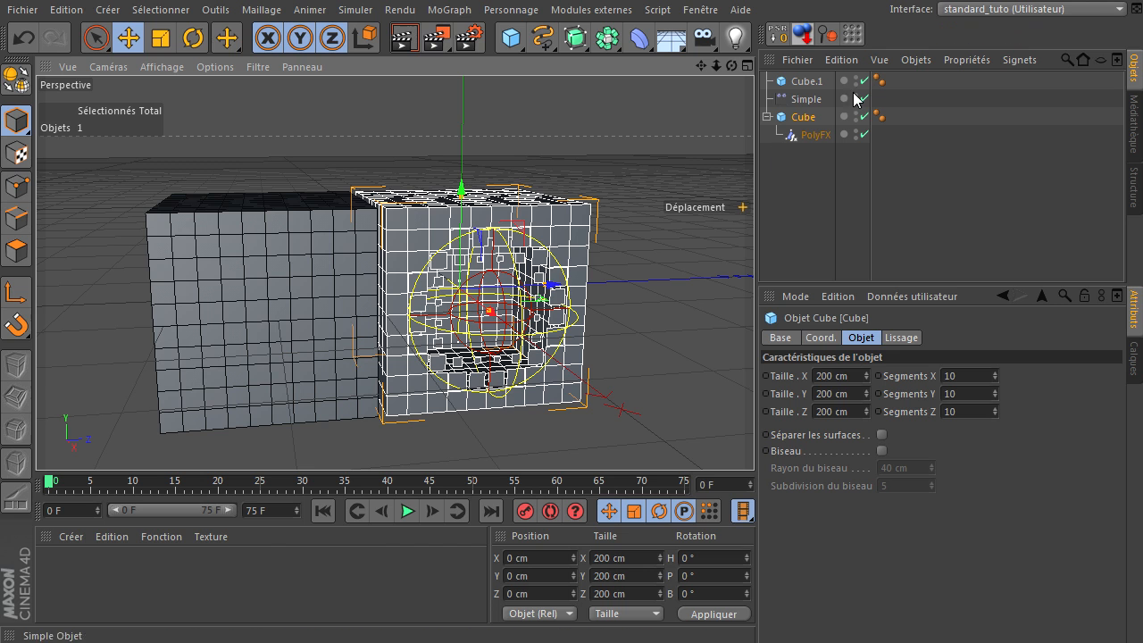
pyautogui.click(812, 99)
pyautogui.moveTo(581, 309); pyautogui.dragTo(581, 260)
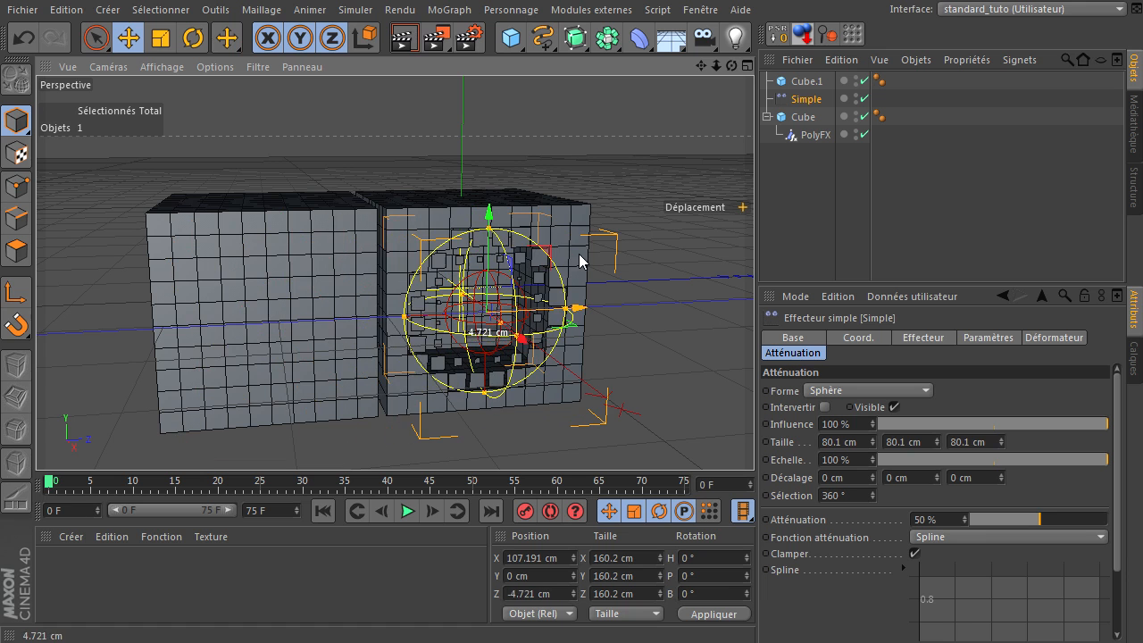
# Step: Take the PolyFX out of the first cube and group it with both cubes under one null object
pyautogui.moveTo(807, 81); pyautogui.dragTo(797, 162)
pyautogui.moveTo(821, 99); pyautogui.dragTo(823, 101)
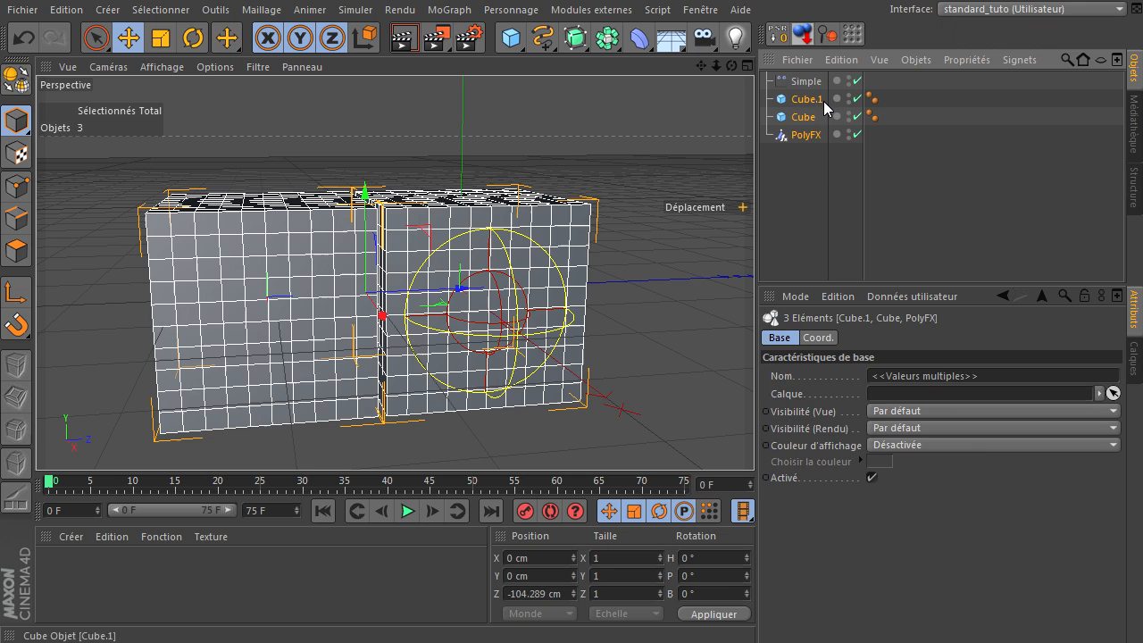
pyautogui.hotkey('alt', 'g')
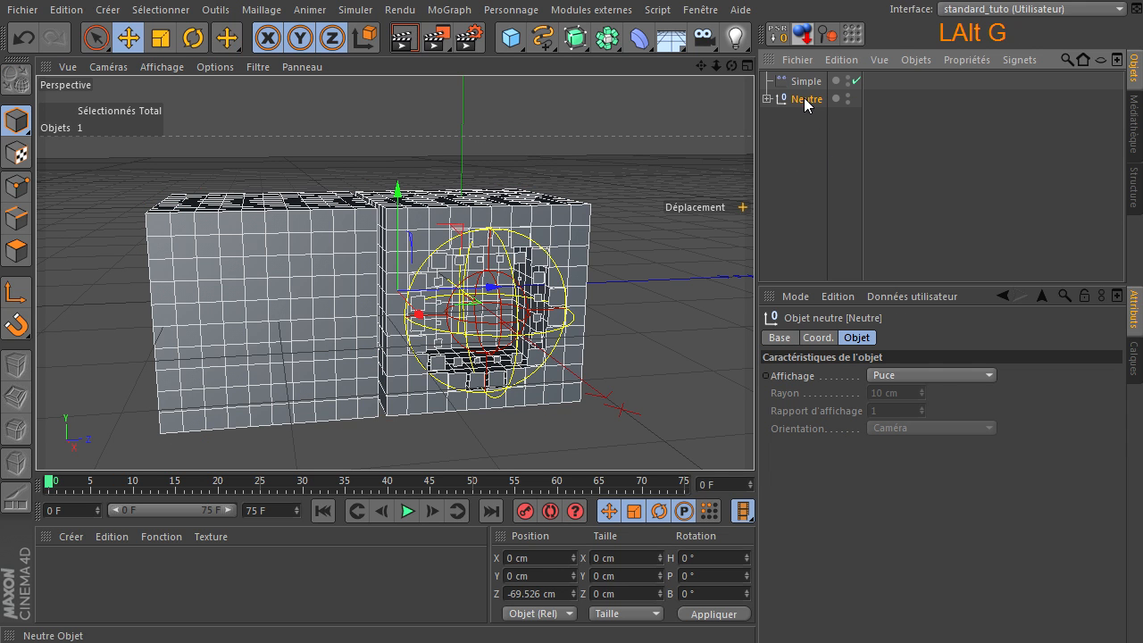
pyautogui.click(767, 99)
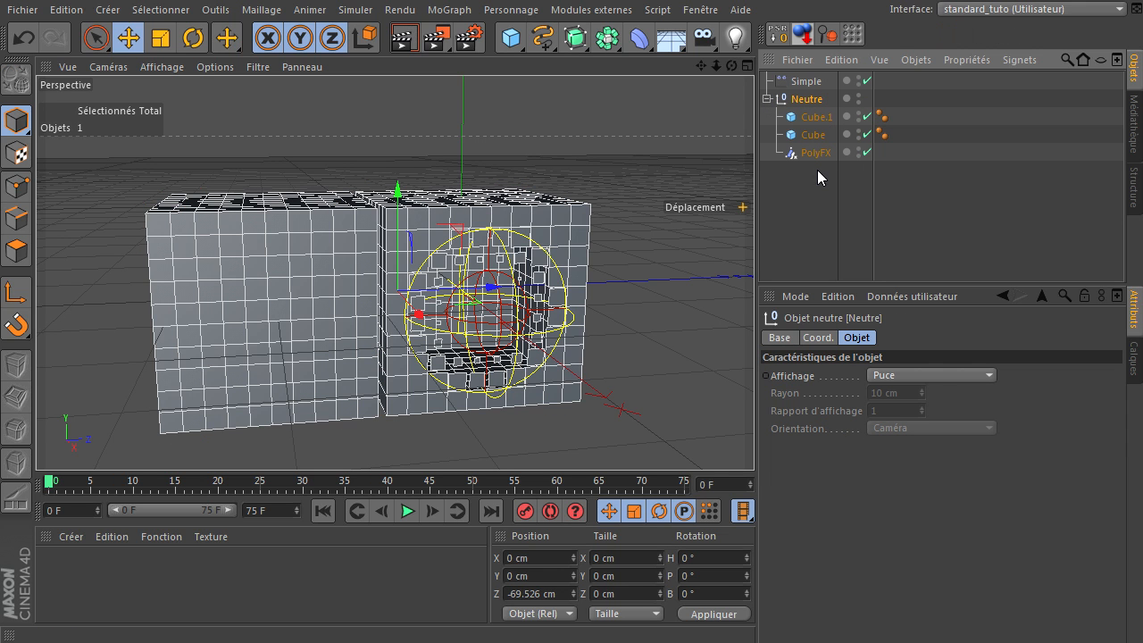
# Step: Move the Simple effector along Z between the two cubes to about -95 cm, and back to about -8 cm
pyautogui.click(806, 81)
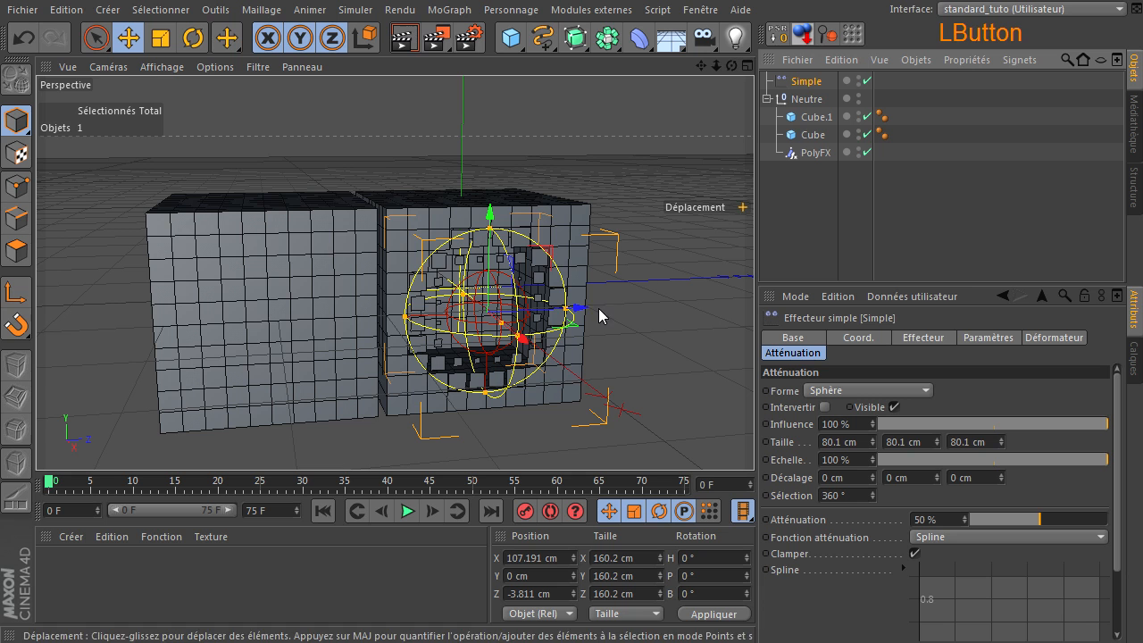
pyautogui.moveTo(579, 311); pyautogui.dragTo(477, 312)
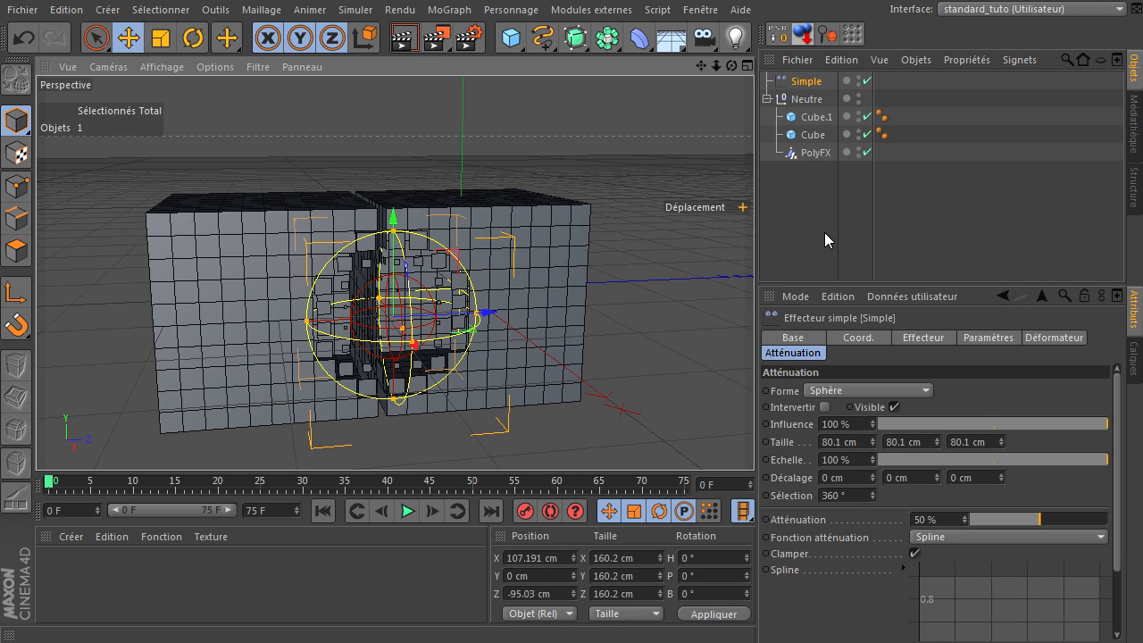
pyautogui.moveTo(485, 314); pyautogui.dragTo(576, 309)
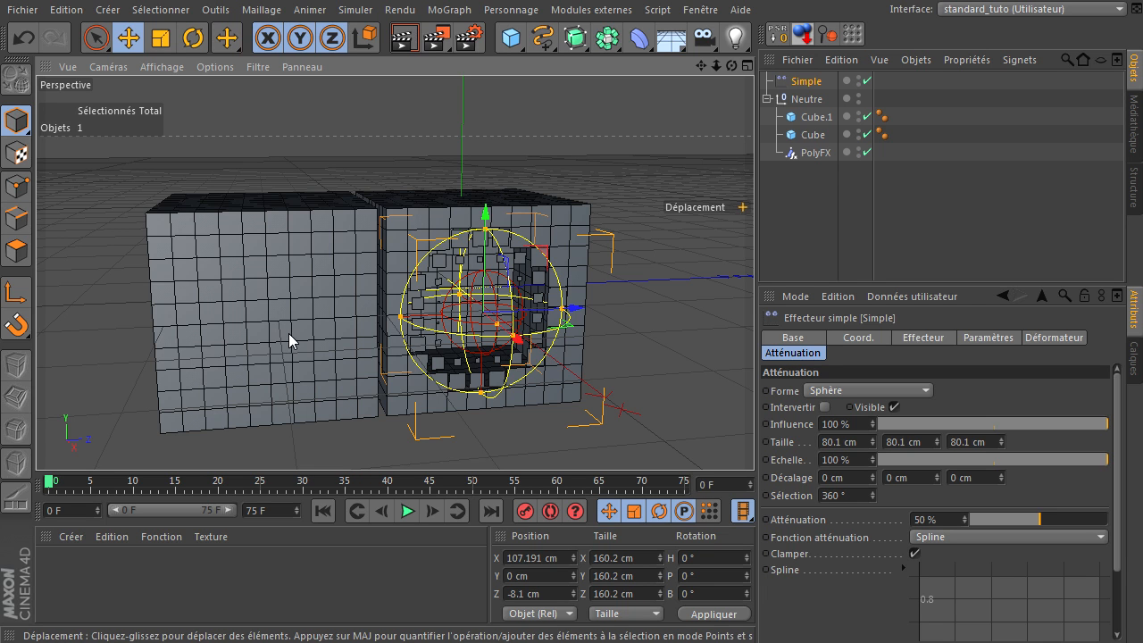
# Step: Add a MoGraph Random effector (Effecteur Randomisation) to the grouped PolyFX object
pyautogui.click(816, 154)
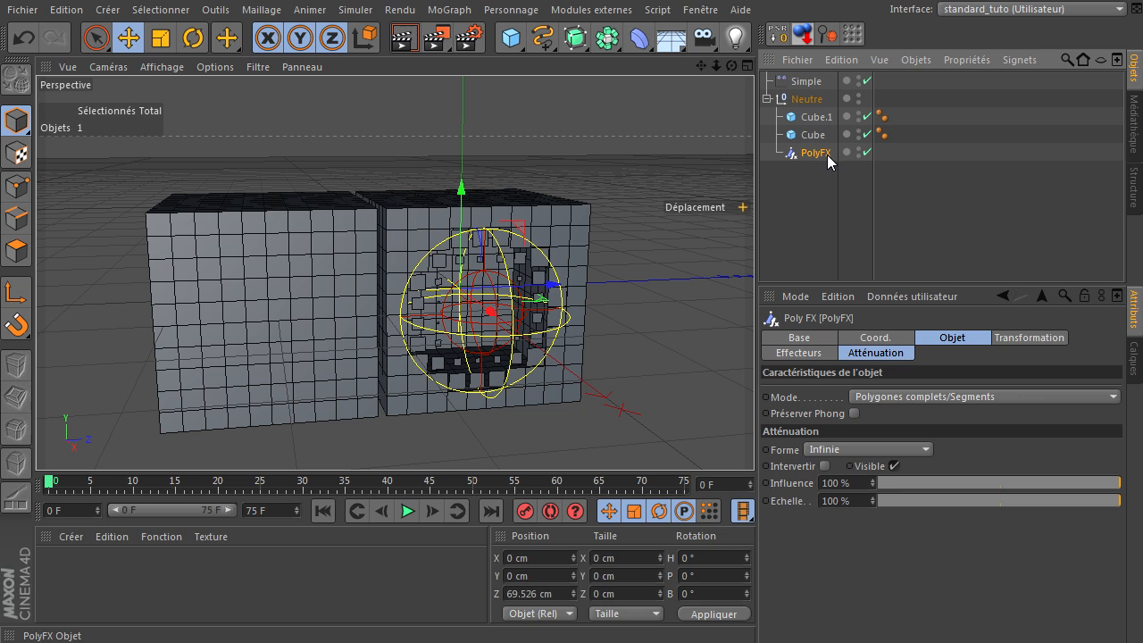
pyautogui.click(449, 10)
pyautogui.moveTo(519, 35)
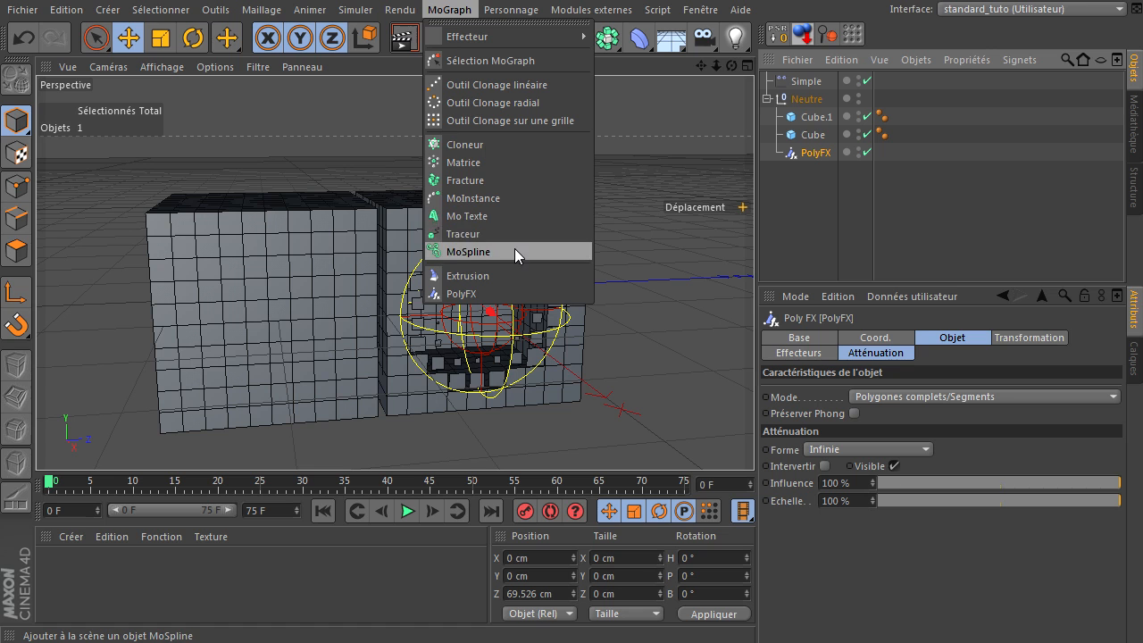
pyautogui.moveTo(535, 7)
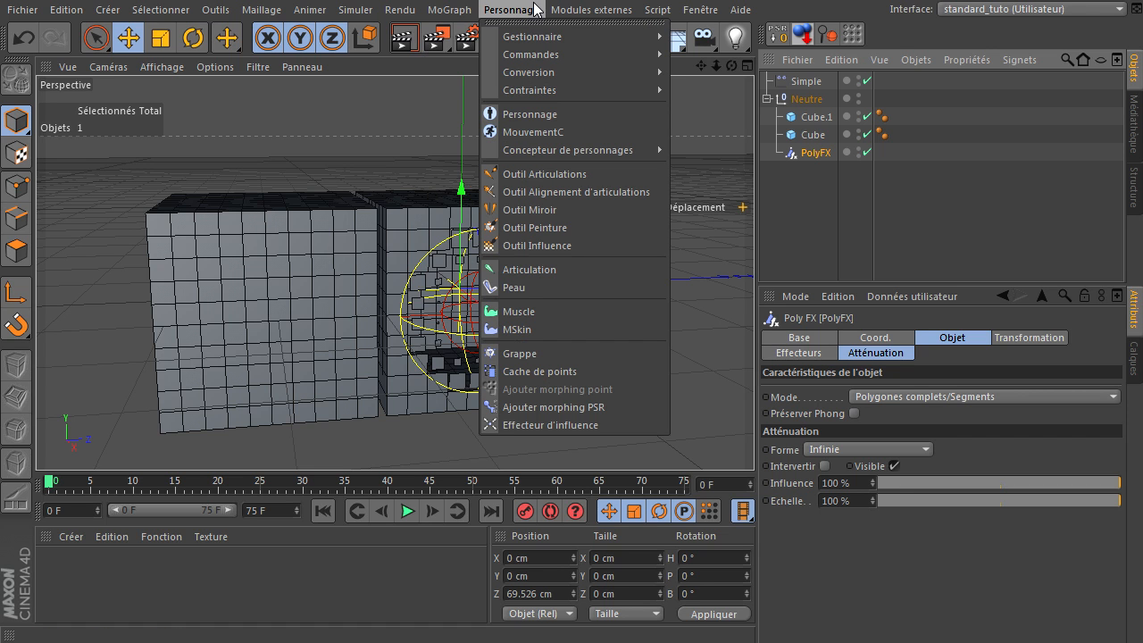
pyautogui.moveTo(449, 9)
pyautogui.moveTo(469, 43)
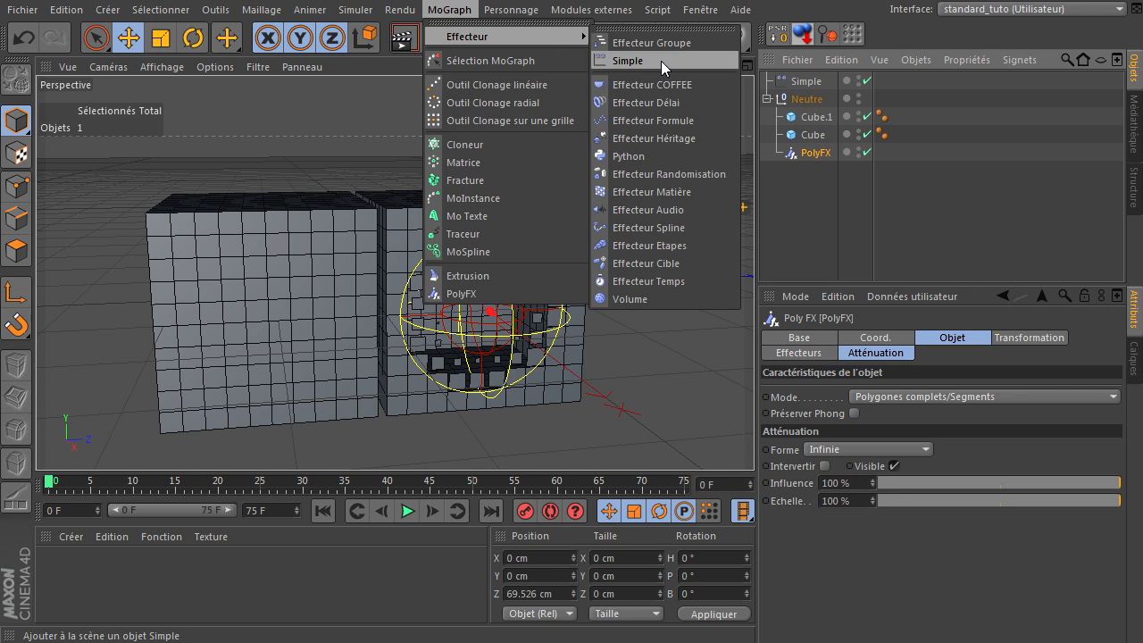
pyautogui.click(664, 174)
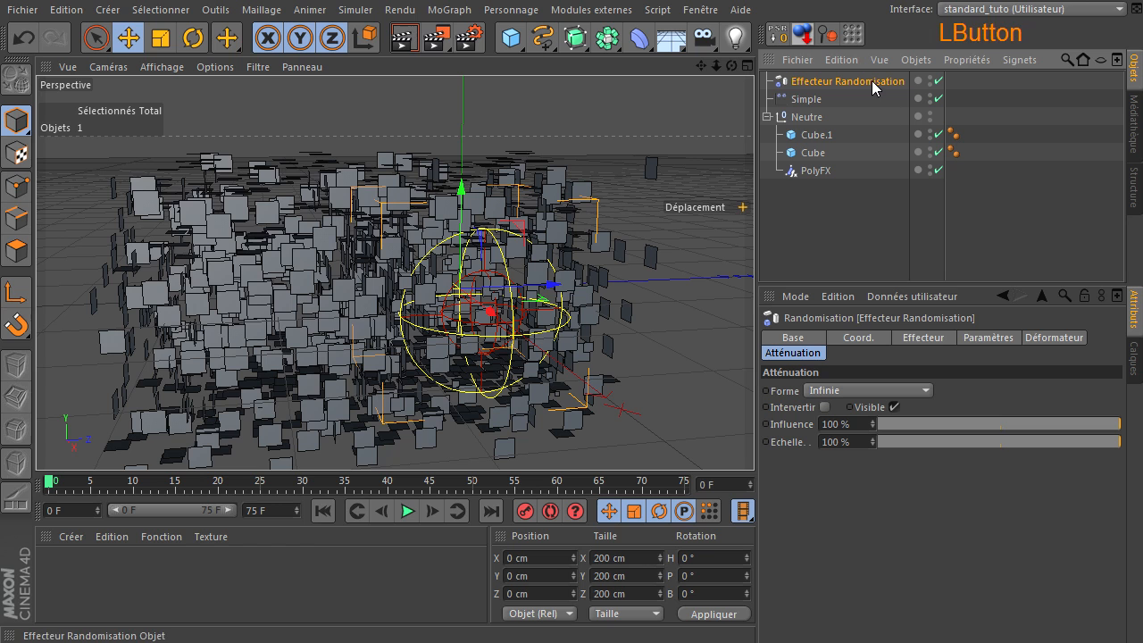
# Step: Disable the Random effector's position and set its Transformation d'influences to 40 %
pyautogui.click(977, 339)
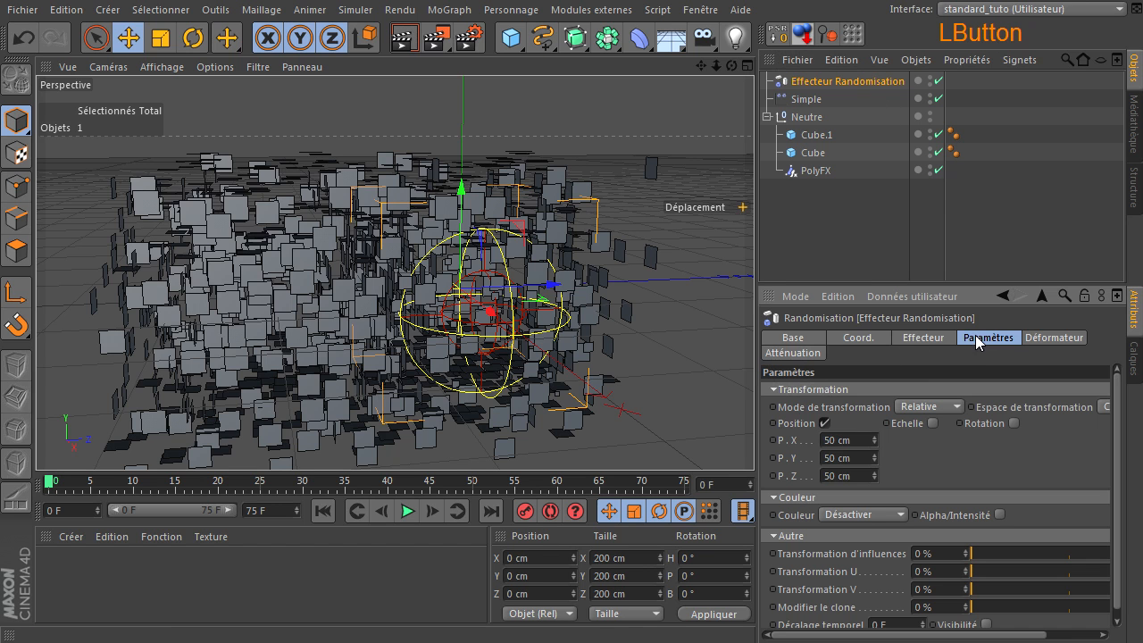
pyautogui.click(824, 422)
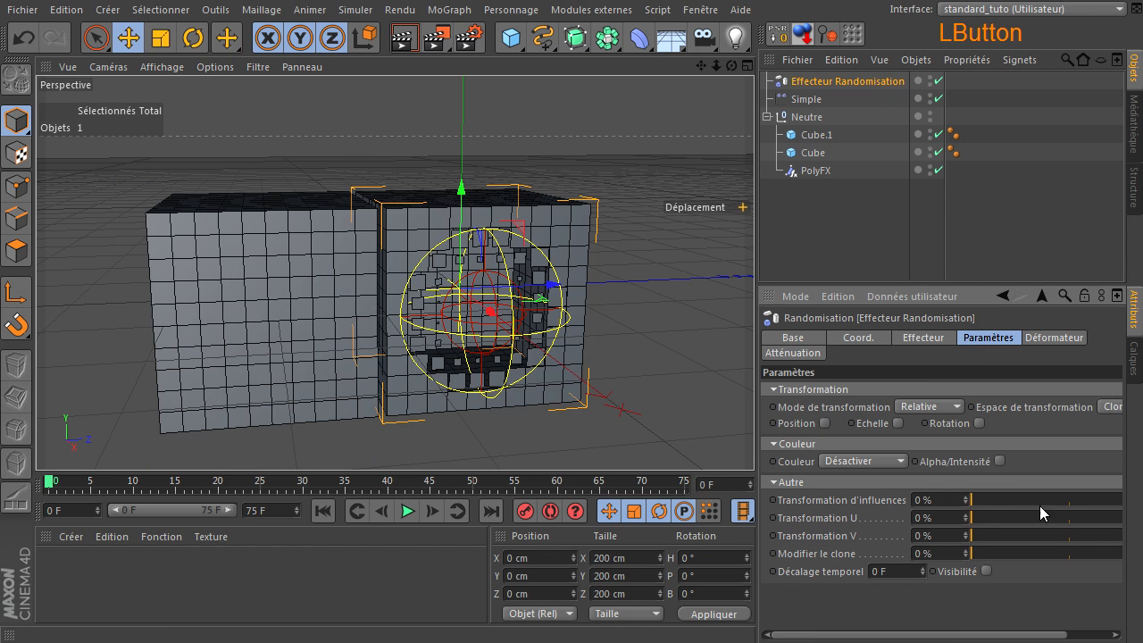
pyautogui.moveTo(978, 499); pyautogui.dragTo(1051, 496)
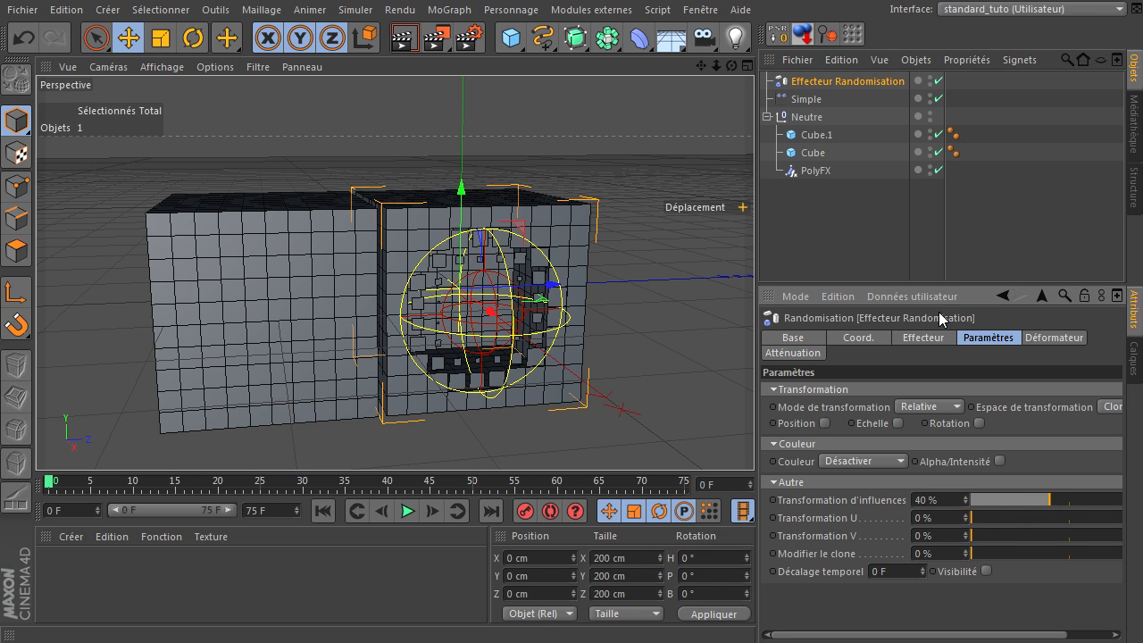
# Step: Place the Random effector above the Simple effector in the PolyFX object's effector order
pyautogui.click(816, 170)
pyautogui.moveTo(879, 482); pyautogui.dragTo(883, 450)
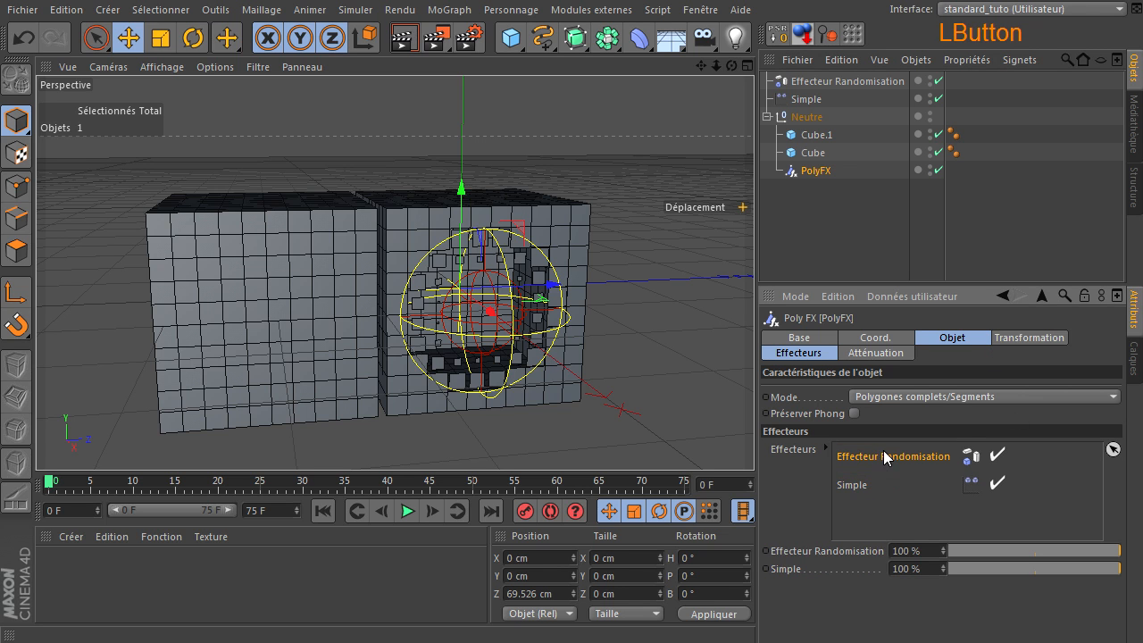
# Step: Scale the Simple effector's falloff sphere down to about 114 cm
pyautogui.click(805, 99)
pyautogui.press('t')
pyautogui.moveTo(345, 144); pyautogui.dragTo(255, 160)
pyautogui.moveTo(460, 125); pyautogui.dragTo(410, 137)
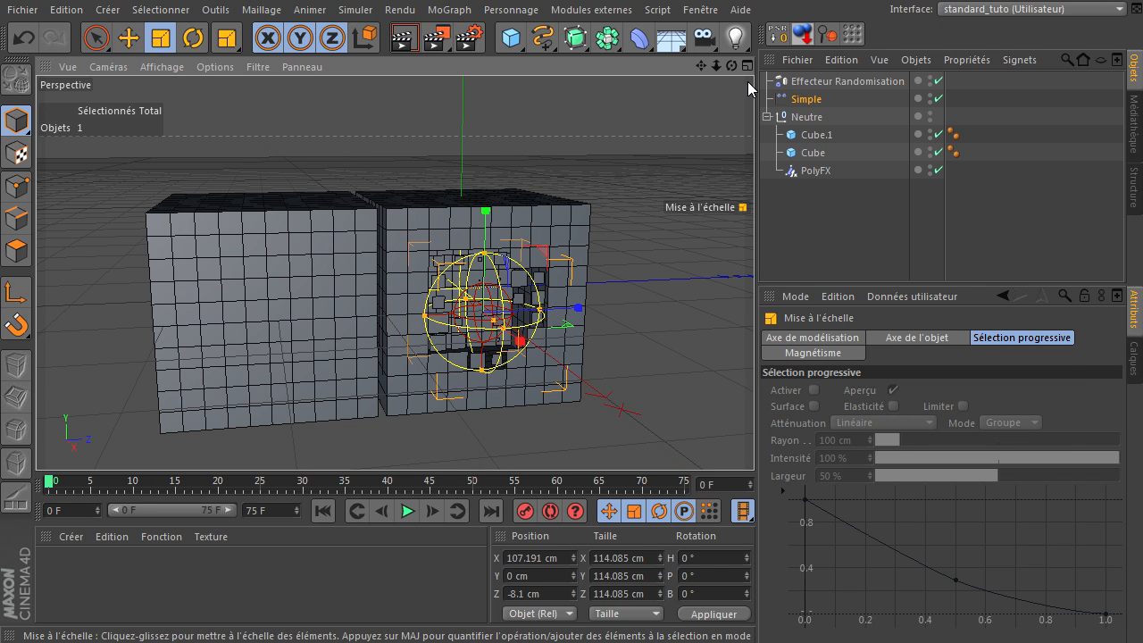
# Step: Set the Simple effector's falloff Atténuation to 0 % and shift the effector slightly along its X axis
pyautogui.moveTo(731, 66); pyautogui.dragTo(878, 195)
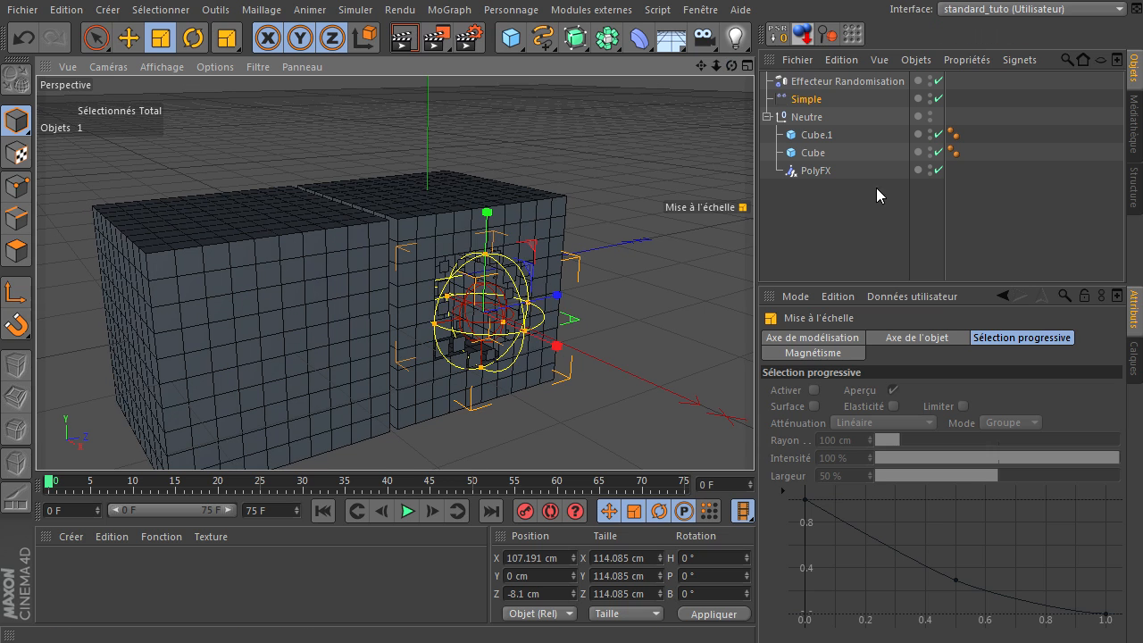
pyautogui.click(806, 99)
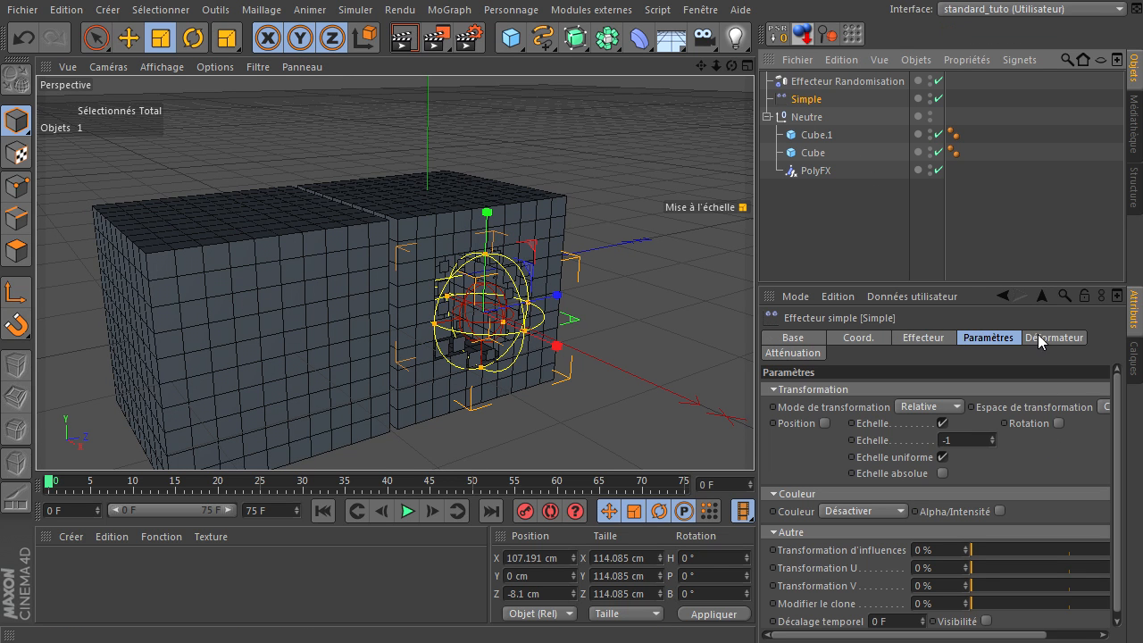
pyautogui.click(816, 354)
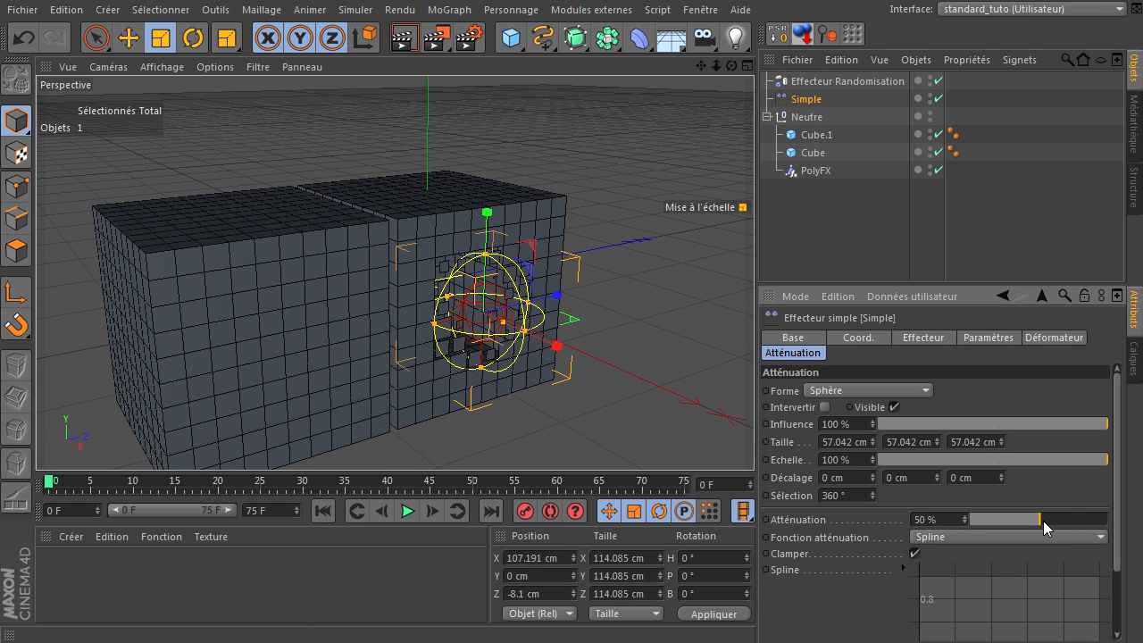
pyautogui.moveTo(1041, 519); pyautogui.dragTo(829, 519)
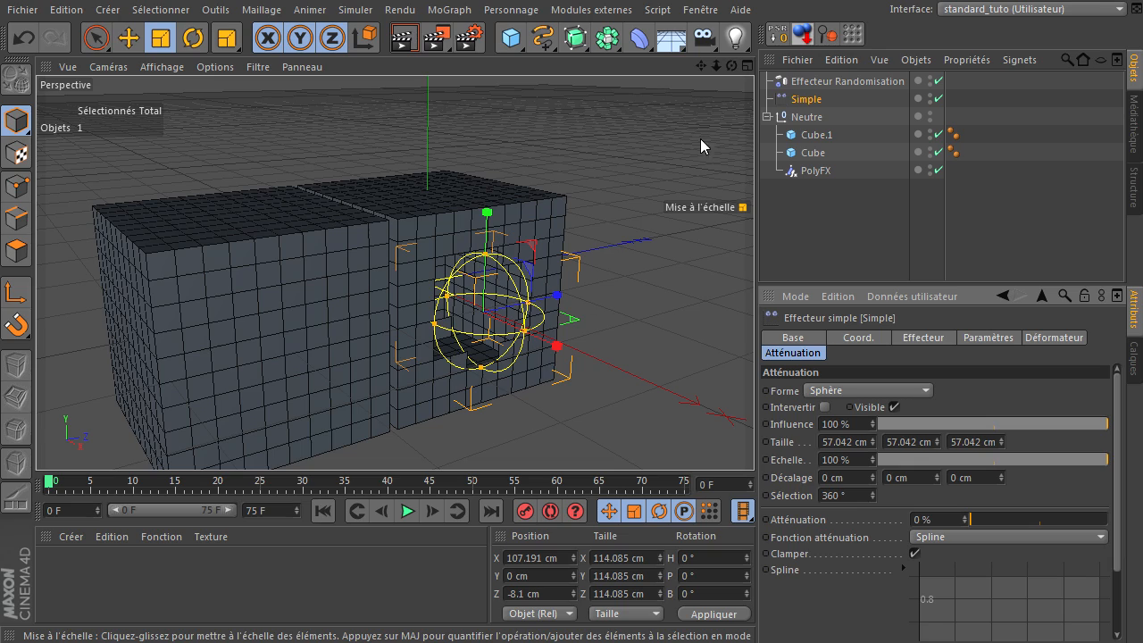
pyautogui.moveTo(714, 67); pyautogui.dragTo(638, 89)
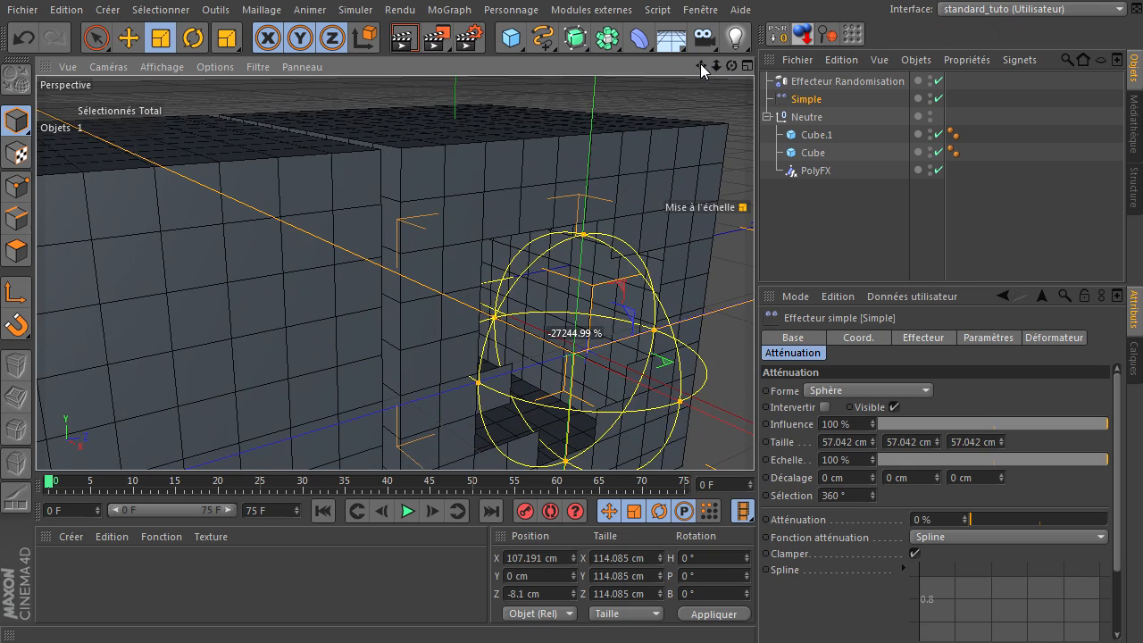
pyautogui.click(134, 39)
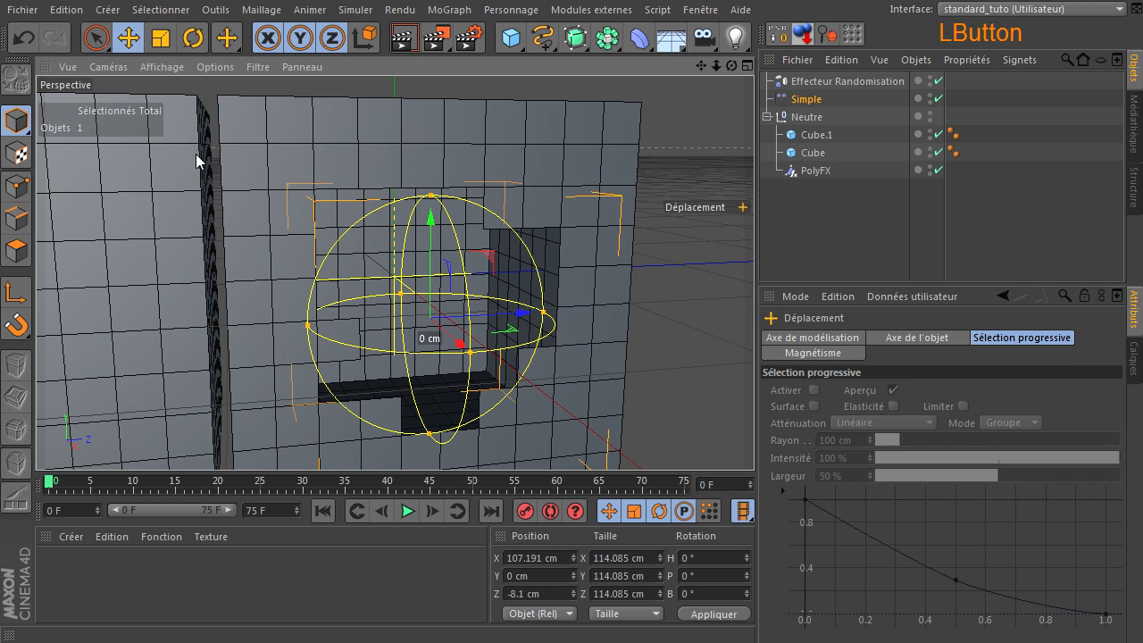
pyautogui.moveTo(455, 339)
pyautogui.mouseDown()
pyautogui.moveTo(503, 341)
pyautogui.moveTo(473, 344)
pyautogui.mouseUp()
# Step: Change the Random effector's Source seed to 12352 to vary the pattern of missing polygons
pyautogui.click(844, 81)
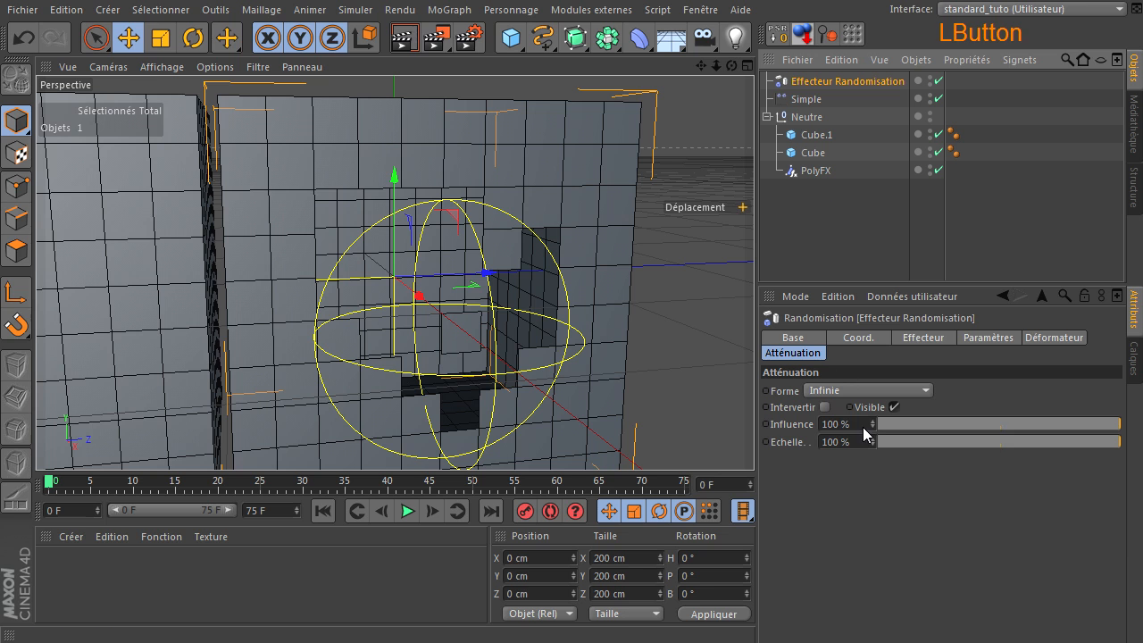
pyautogui.click(923, 337)
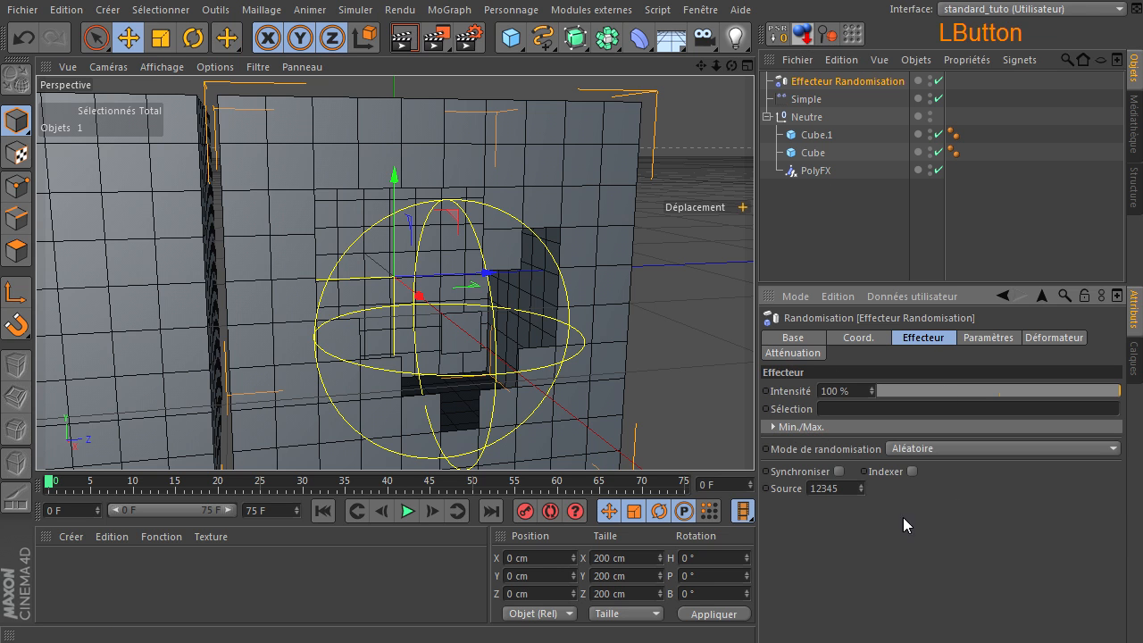
pyautogui.click(863, 484)
pyautogui.click(864, 484)
pyautogui.click(864, 484)
pyautogui.click(863, 484)
pyautogui.click(863, 484)
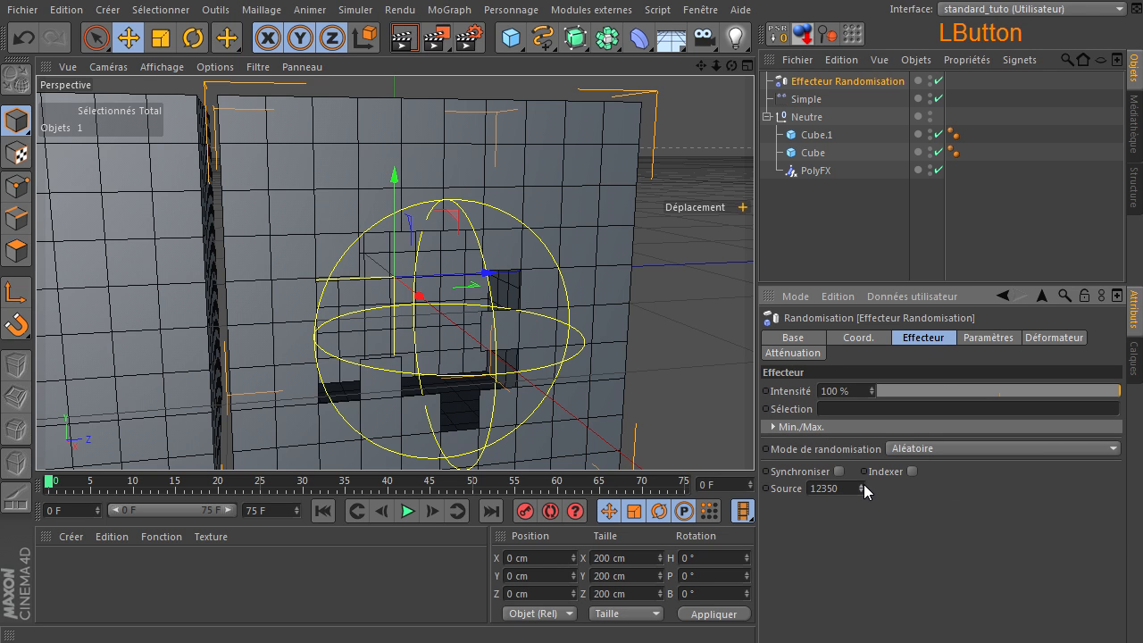
pyautogui.click(864, 483)
pyautogui.click(863, 484)
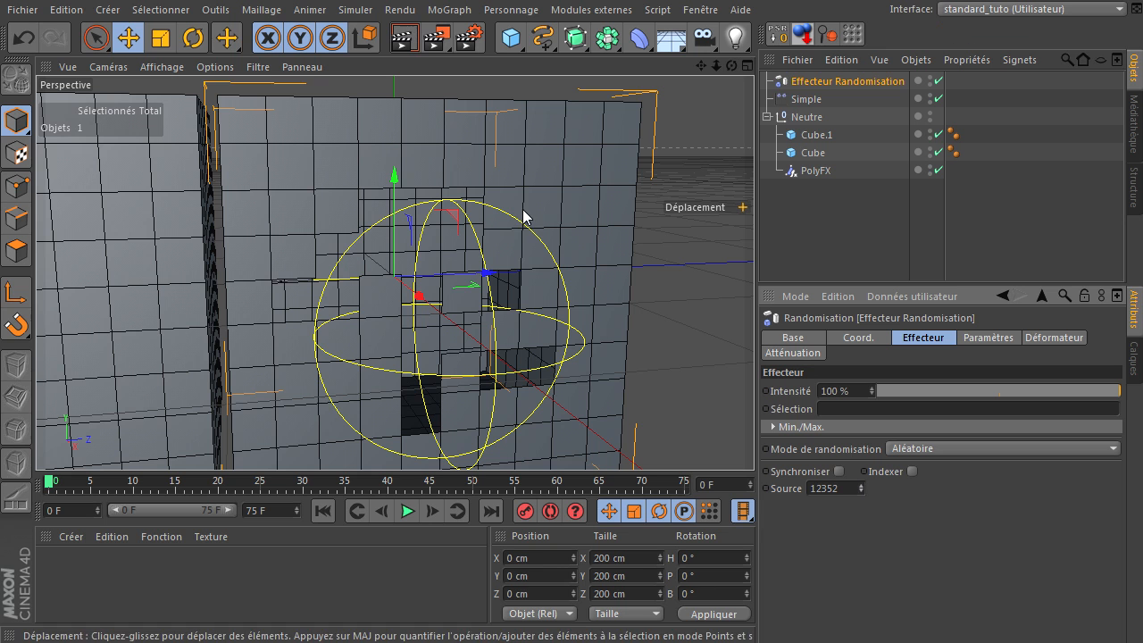
pyautogui.moveTo(731, 65); pyautogui.dragTo(759, 437)
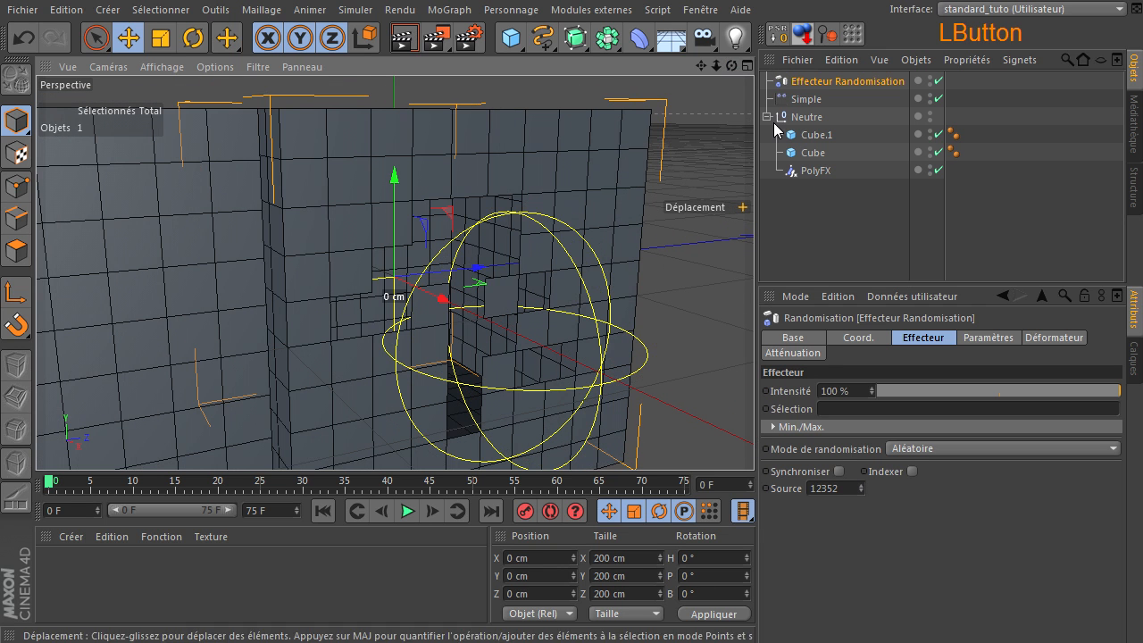
# Step: Add an Explosion FX deformer and place it below PolyFX inside the Neutre null
pyautogui.click(813, 217)
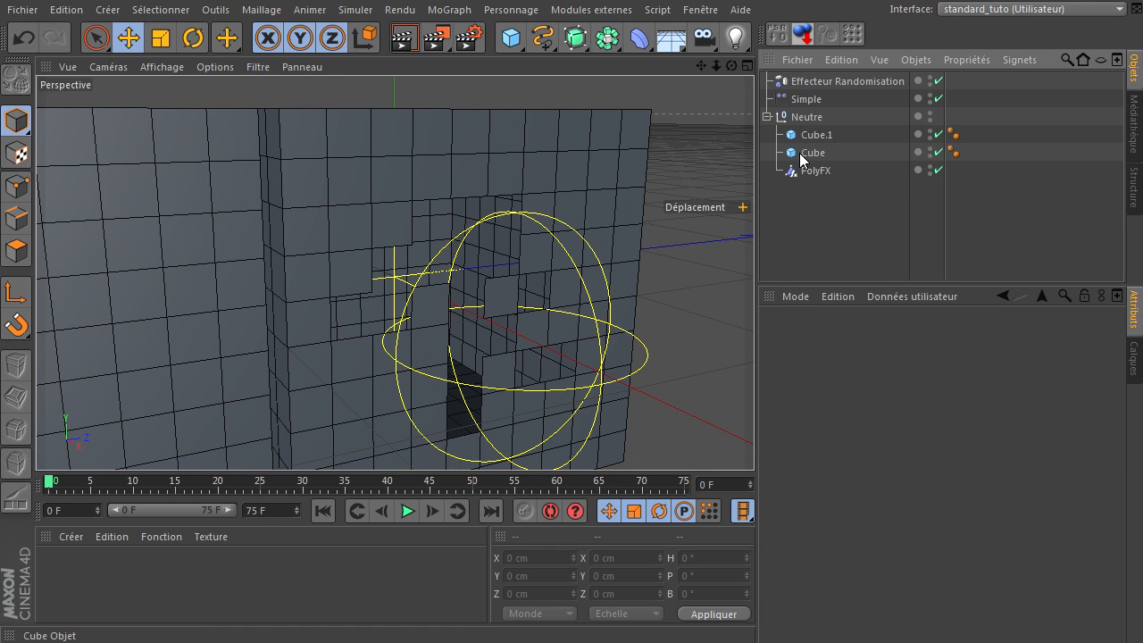
pyautogui.moveTo(639, 38); pyautogui.dragTo(1062, 122)
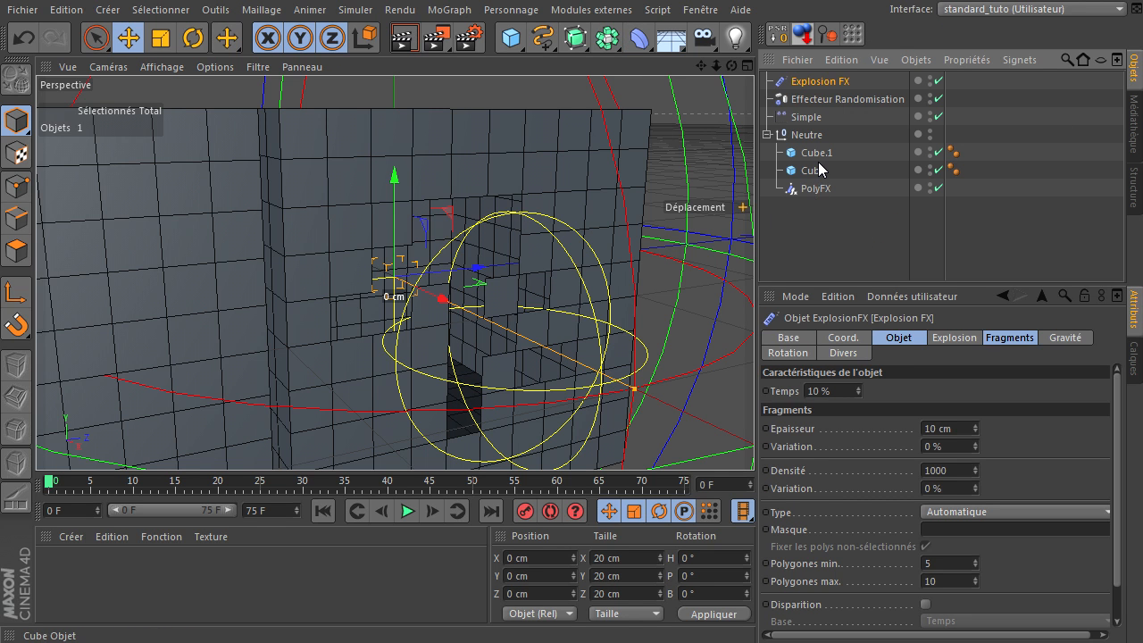
pyautogui.moveTo(820, 79); pyautogui.dragTo(837, 132)
pyautogui.moveTo(836, 183); pyautogui.dragTo(829, 193)
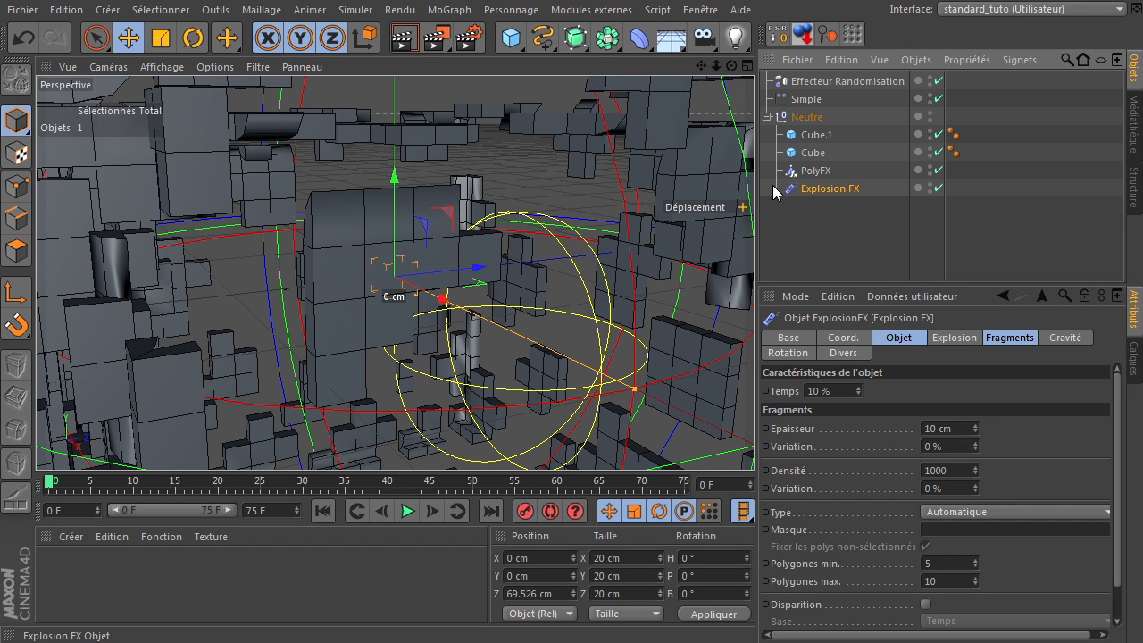
# Step: Move the Explosion FX deformer far away from the cubes along Z, to about 5375 cm
pyautogui.click(844, 189)
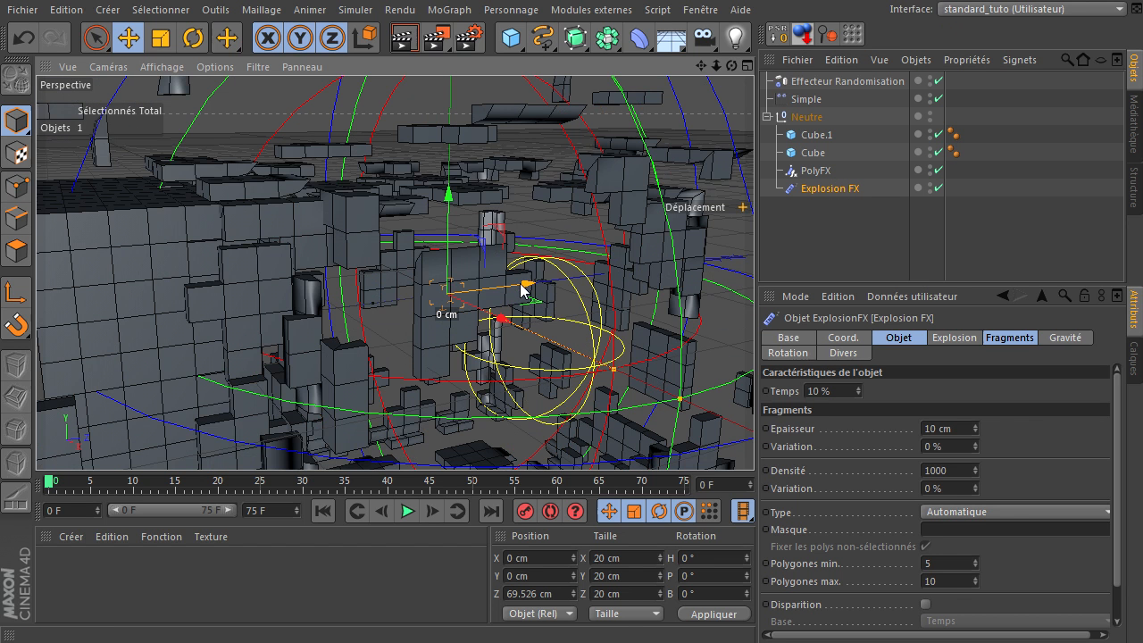
pyautogui.moveTo(521, 284); pyautogui.dragTo(867, 435)
pyautogui.click(815, 189)
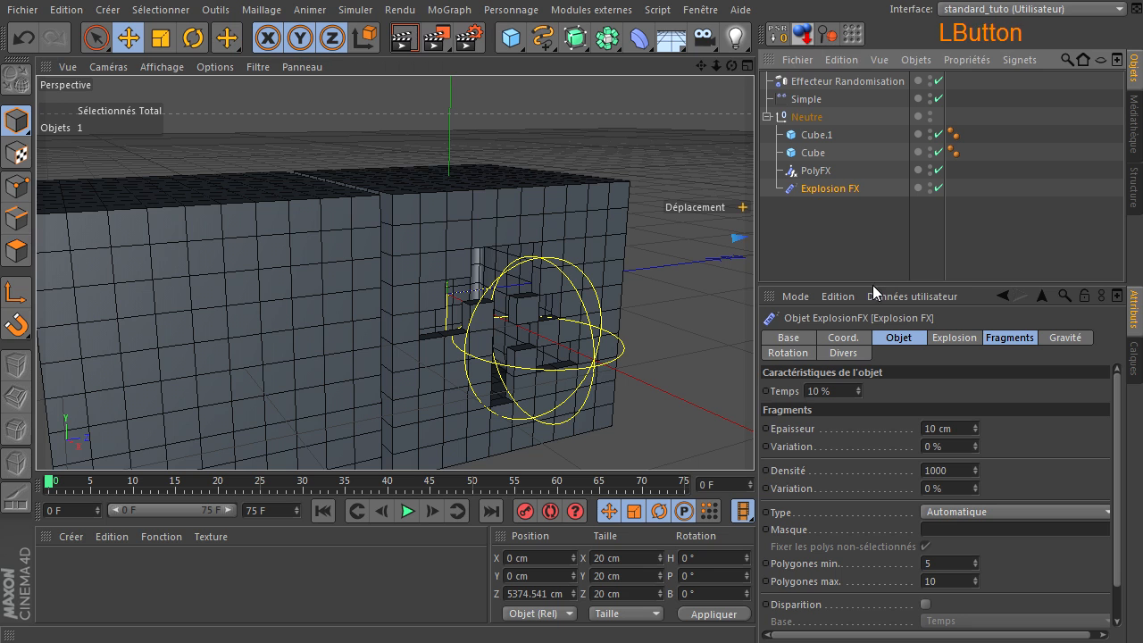
# Step: Set the Explosion FX fragment thickness (Epaisseur) to 2 cm
pyautogui.click(992, 337)
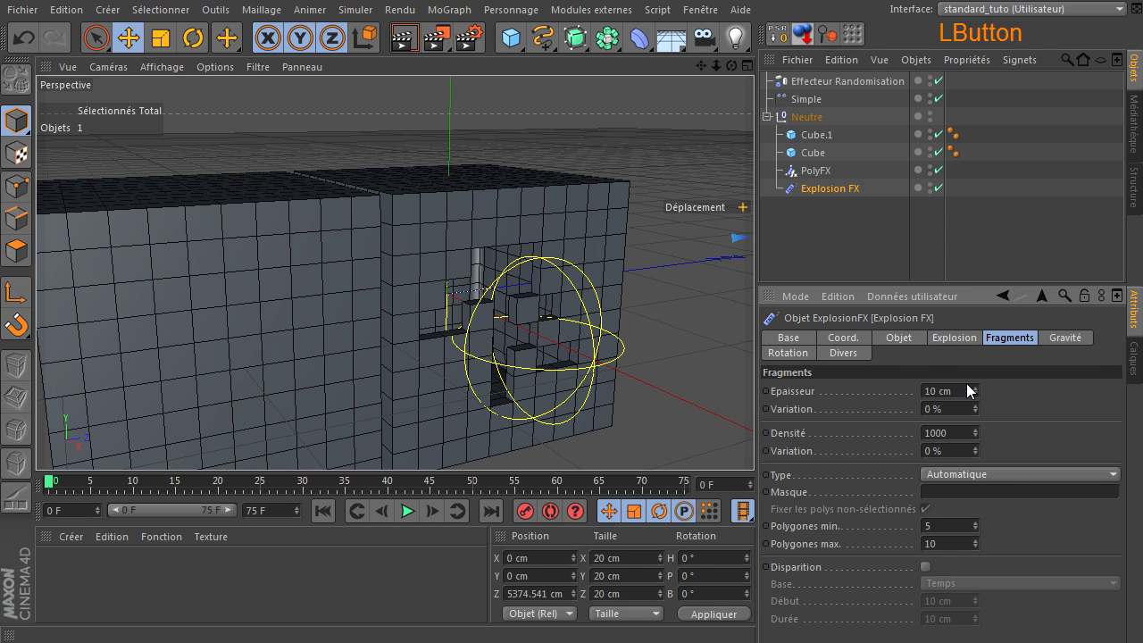
pyautogui.write('2')
pyautogui.press('Return')
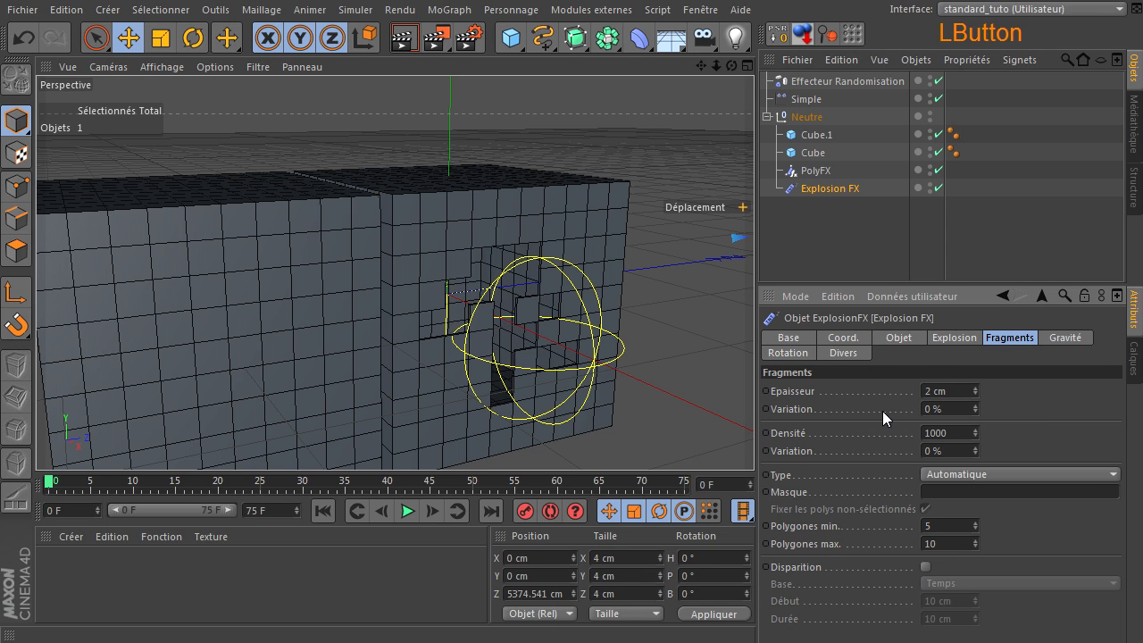
# Step: Inspect the thickened cube walls and render a preview of the perspective view
pyautogui.scroll(3, 546, 355)
pyautogui.scroll(-3, 401, 300)
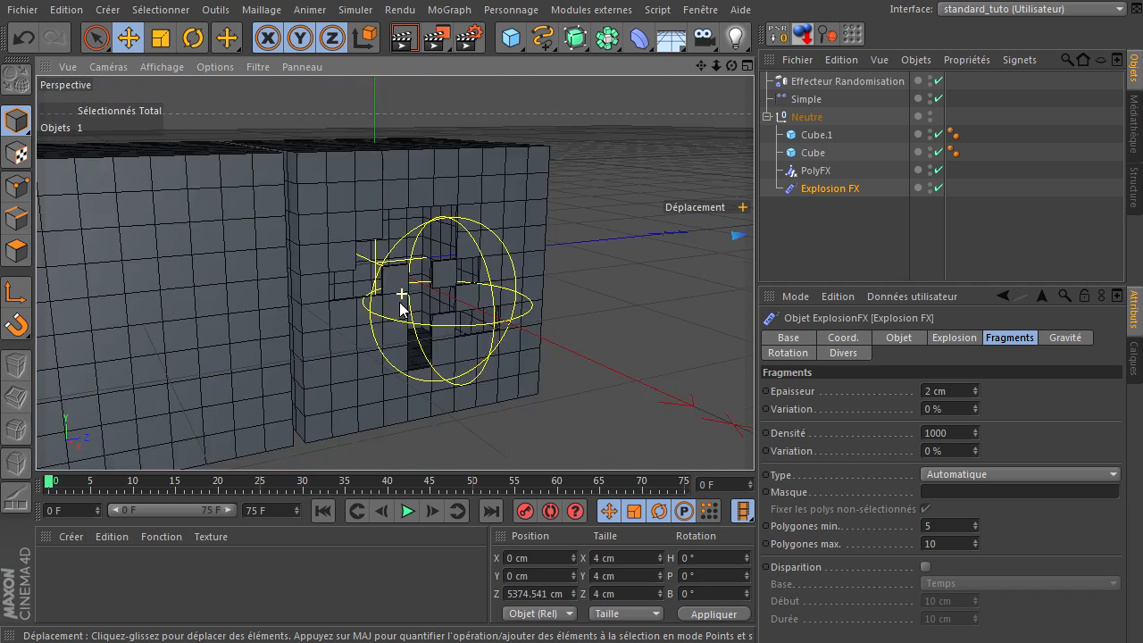
pyautogui.scroll(-3, 401, 309)
pyautogui.click(403, 37)
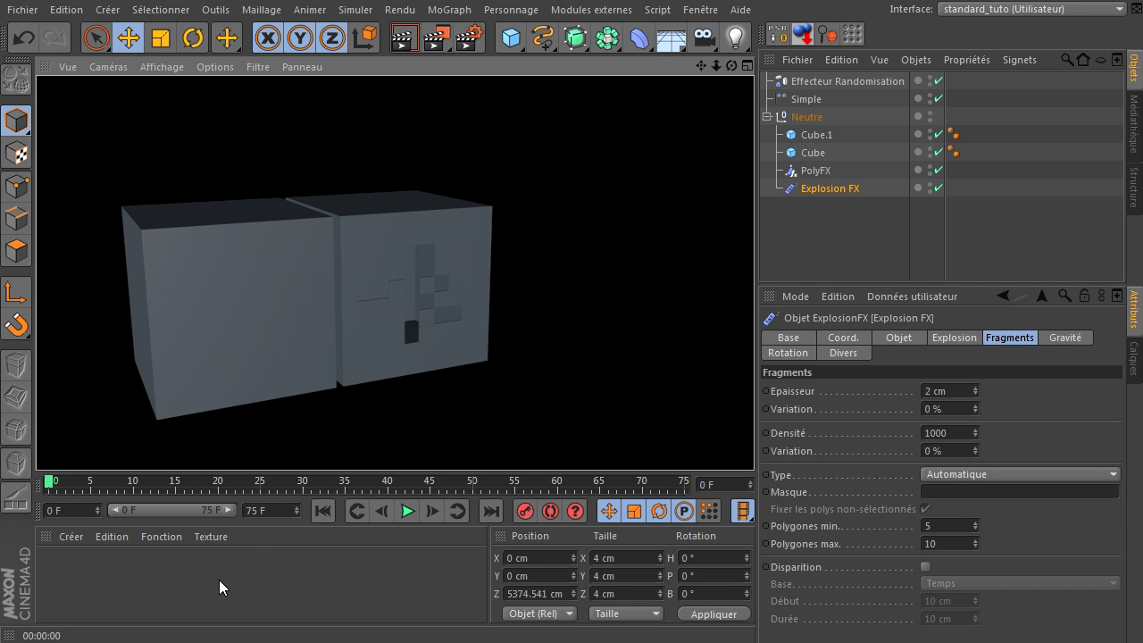
# Step: Create a new material and assign it to the Neutre null
pyautogui.doubleClick(219, 580)
pyautogui.moveTo(755, 239); pyautogui.dragTo(808, 119)
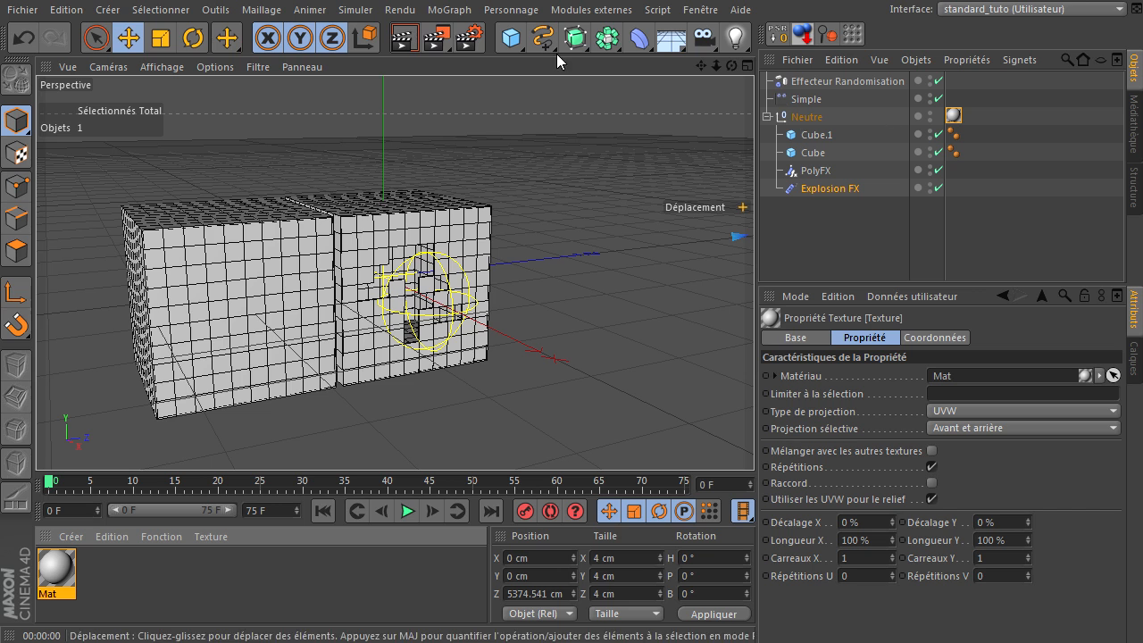
# Step: Duplicate the first Cube and place the copy outside the Neutre null, directly above it
pyautogui.click(811, 152)
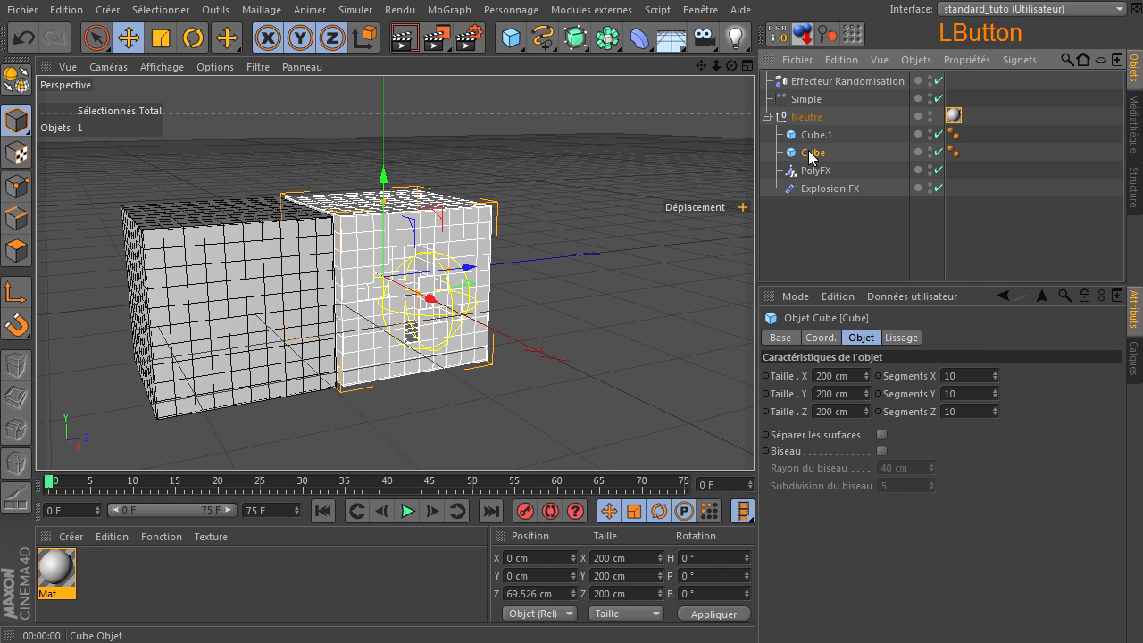
pyautogui.keyDown('ctrl'); pyautogui.click(809, 137); pyautogui.keyUp('ctrl')
pyautogui.keyDown('ctrl'); pyautogui.moveTo(816, 108); pyautogui.dragTo(815, 105); pyautogui.keyUp('ctrl')
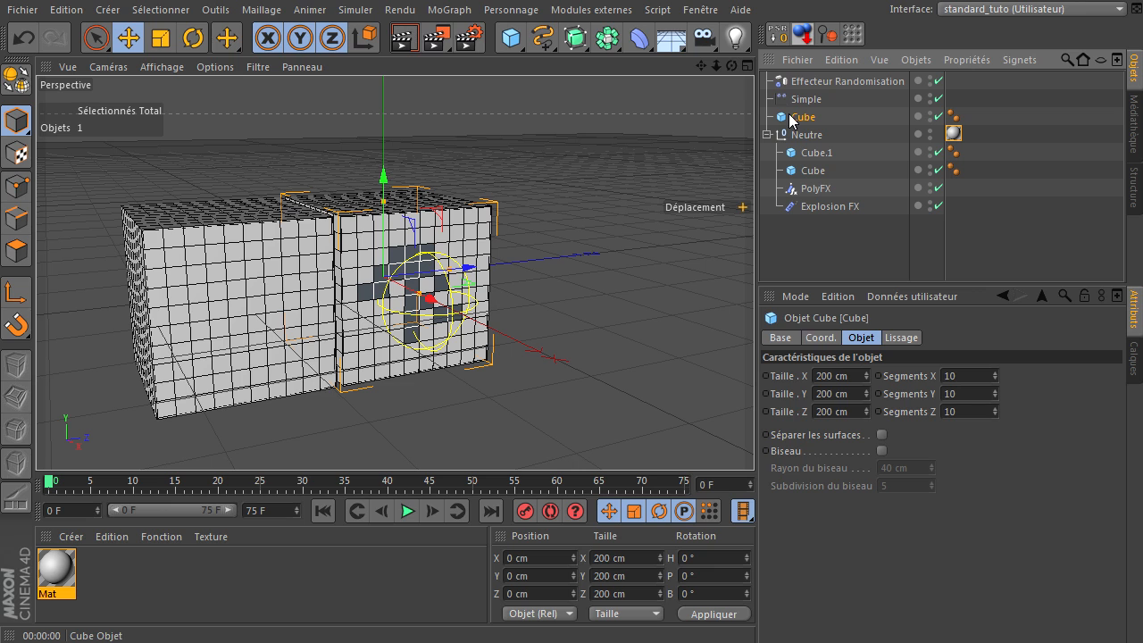
# Step: Set the duplicated cube's X, Y and Z size to 198 cm each
pyautogui.click(852, 376)
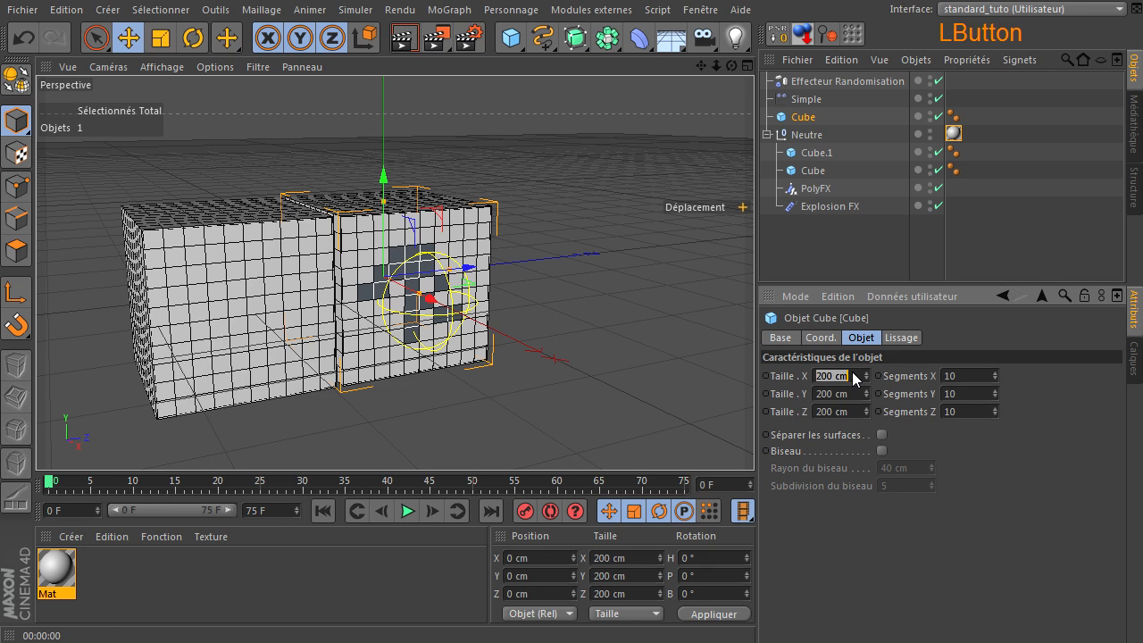
pyautogui.write('1')
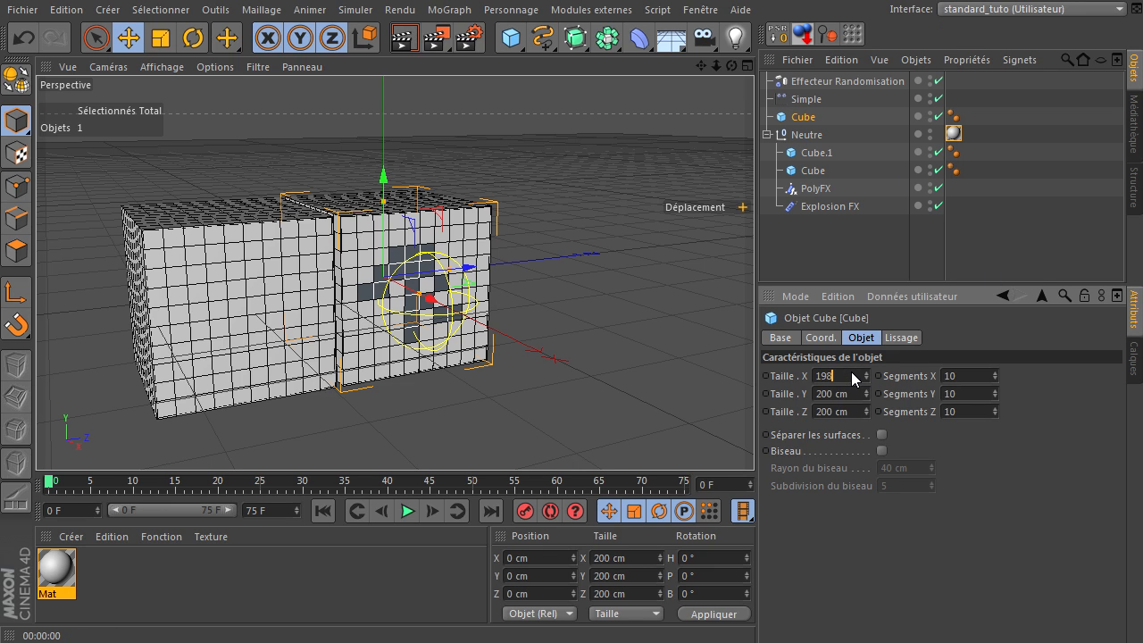
pyautogui.write('98')
pyautogui.click(848, 390)
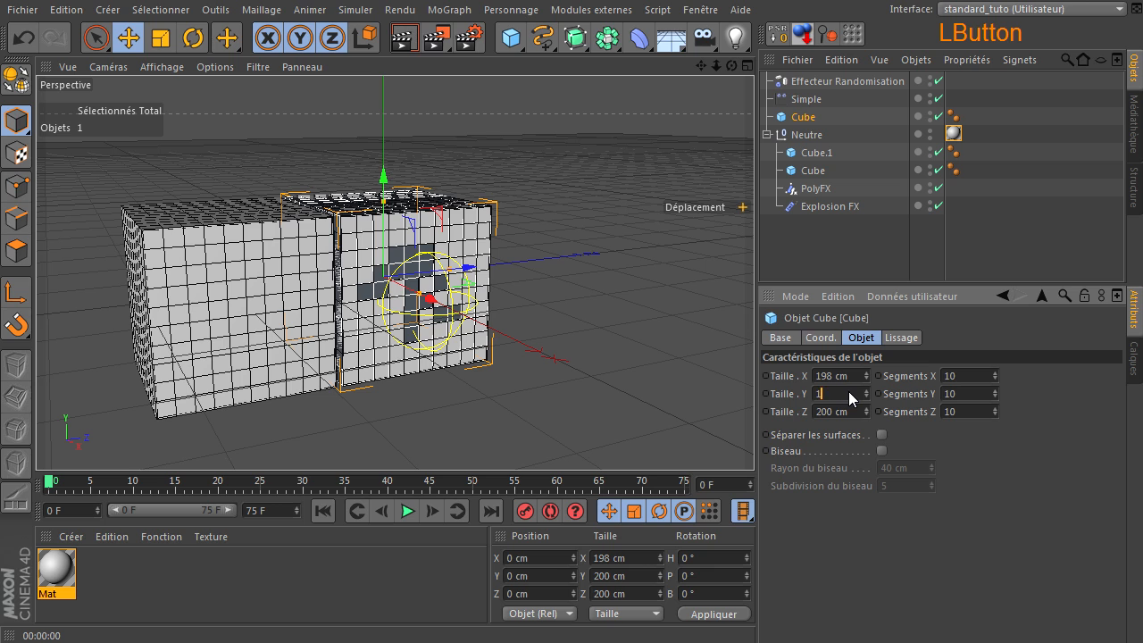
pyautogui.click(856, 411)
pyautogui.write('198')
pyautogui.click(803, 580)
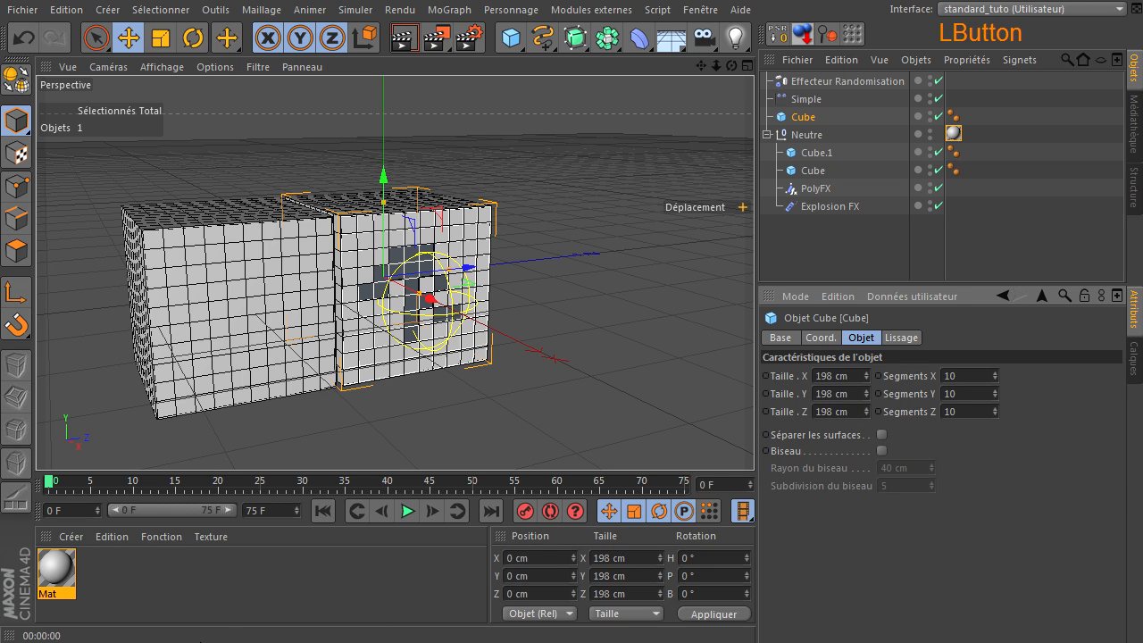
# Step: Create a second material and assign it to the duplicated cube outside the null
pyautogui.doubleClick(229, 609)
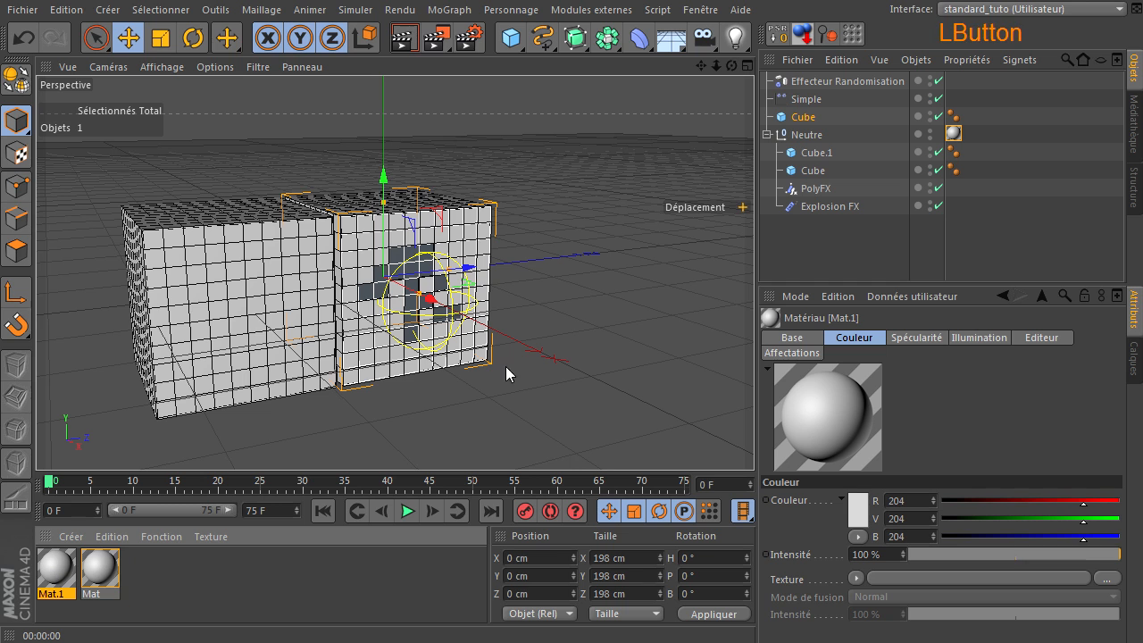
pyautogui.moveTo(814, 122); pyautogui.dragTo(814, 123)
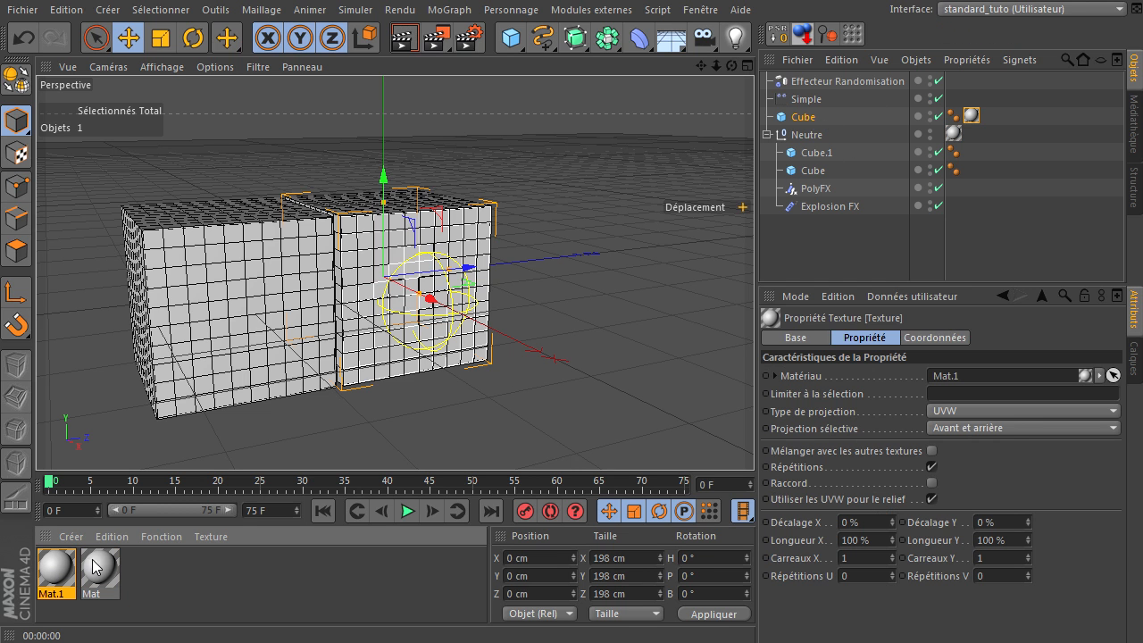
# Step: Set the duplicated cube's material colour to orange (RGB 252, 134, 0) and render a preview of the view
pyautogui.doubleClick(65, 561)
pyautogui.click(481, 174)
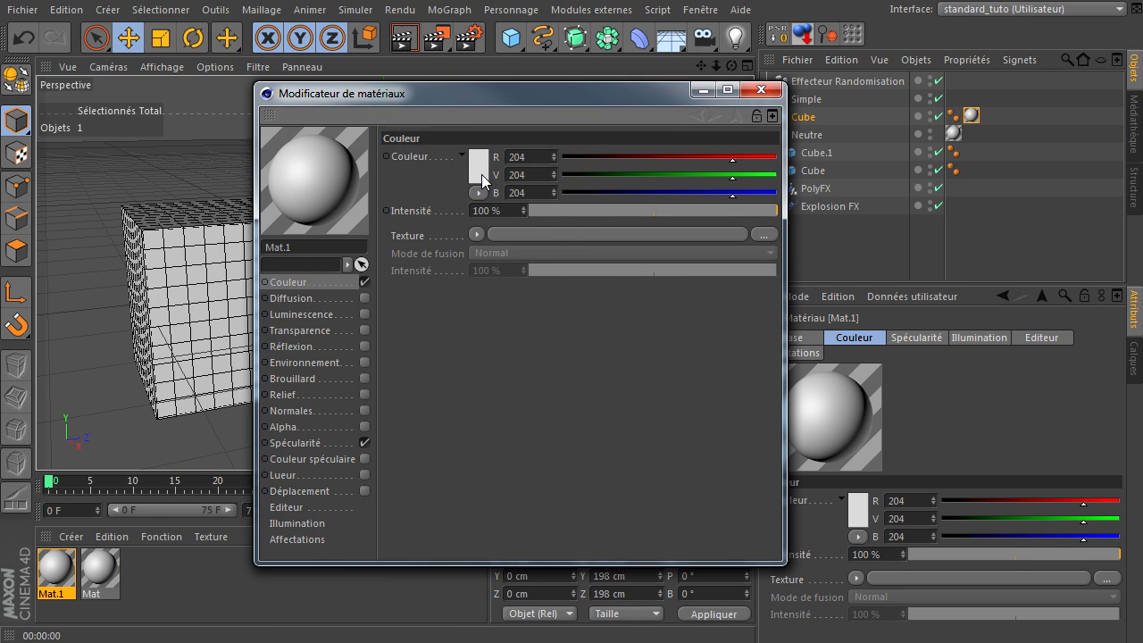
pyautogui.click(452, 106)
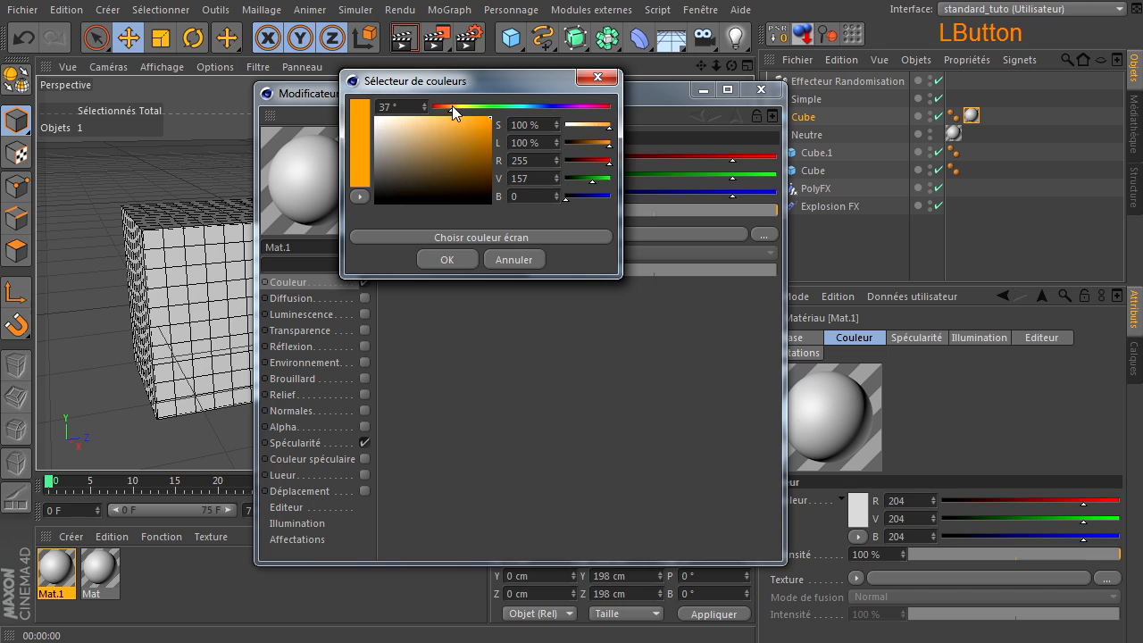
pyautogui.click(484, 123)
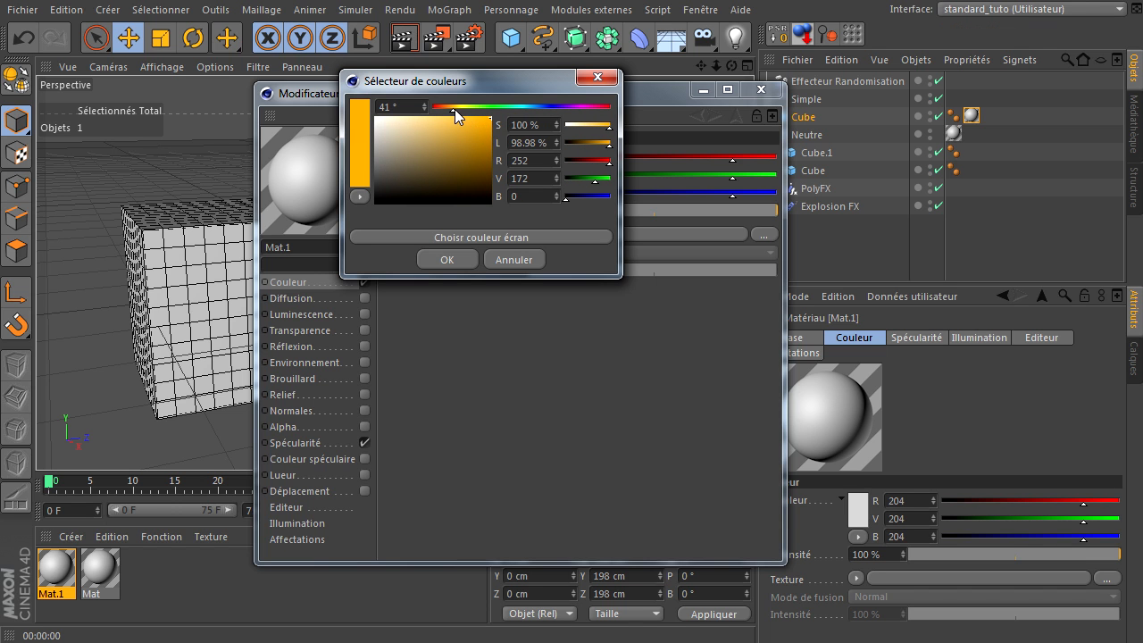
pyautogui.click(450, 108)
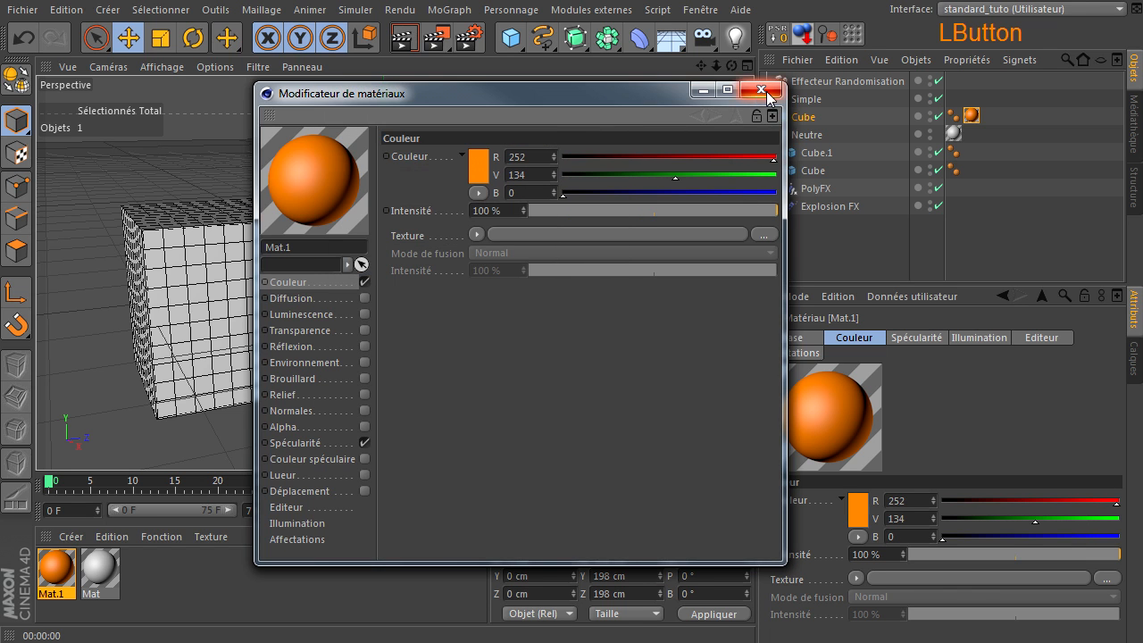
pyautogui.click(761, 90)
pyautogui.click(403, 38)
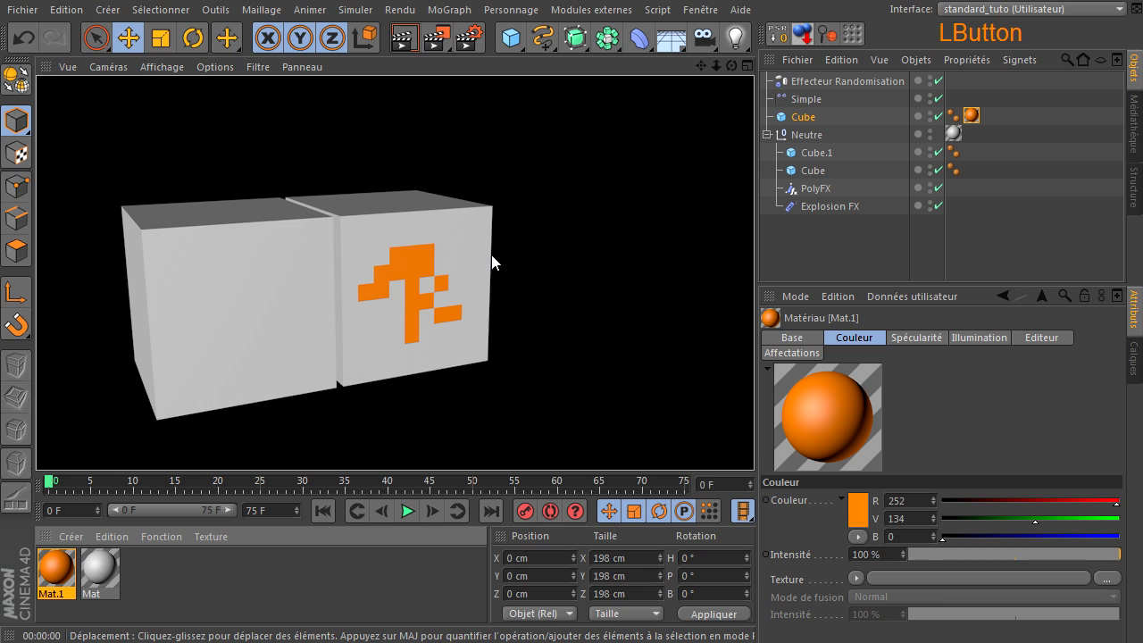
pyautogui.click(439, 273)
# Step: Add an omni light and move it above and in front of the cubes, at about X 246, Y 173, Z -254 cm
pyautogui.click(734, 38)
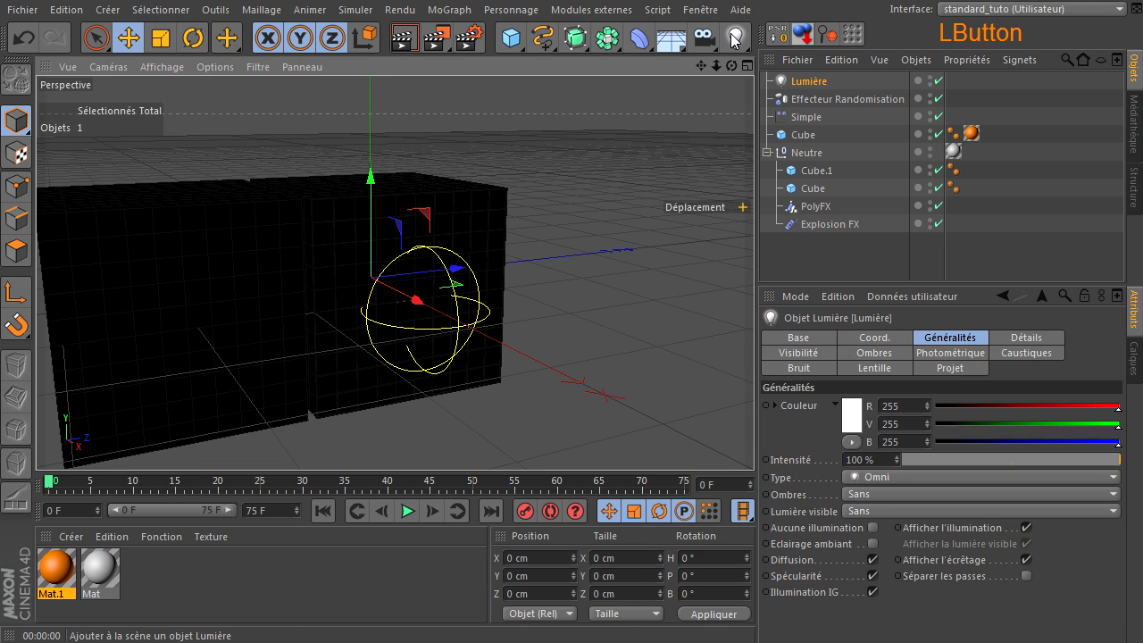
pyautogui.click(94, 39)
pyautogui.moveTo(416, 300); pyautogui.dragTo(254, 364)
pyautogui.moveTo(142, 308); pyautogui.dragTo(134, 86)
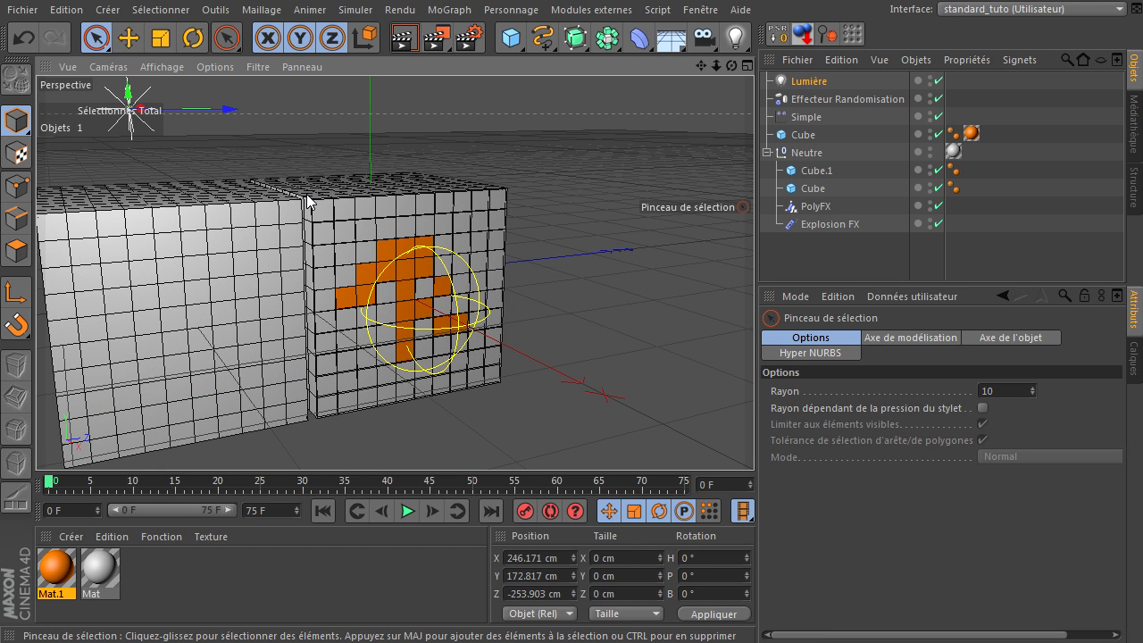
# Step: Set the light's shadows to Masques d'ombres (ombres diffuses) and render a preview of the view
pyautogui.click(804, 81)
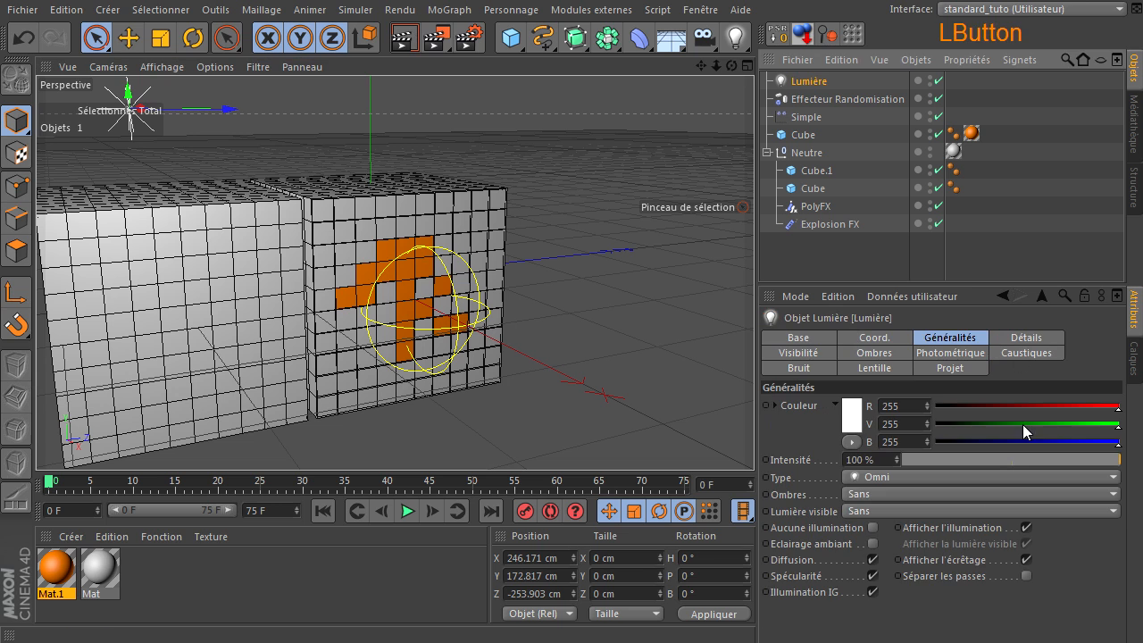
pyautogui.click(915, 493)
pyautogui.click(901, 532)
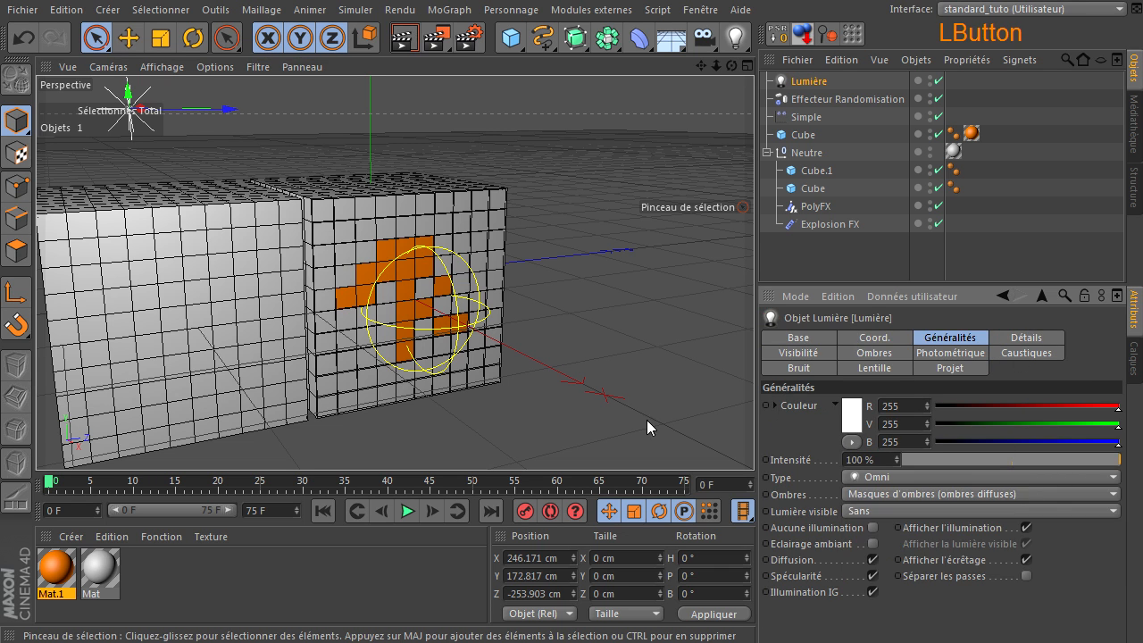
pyautogui.click(492, 107)
pyautogui.click(404, 39)
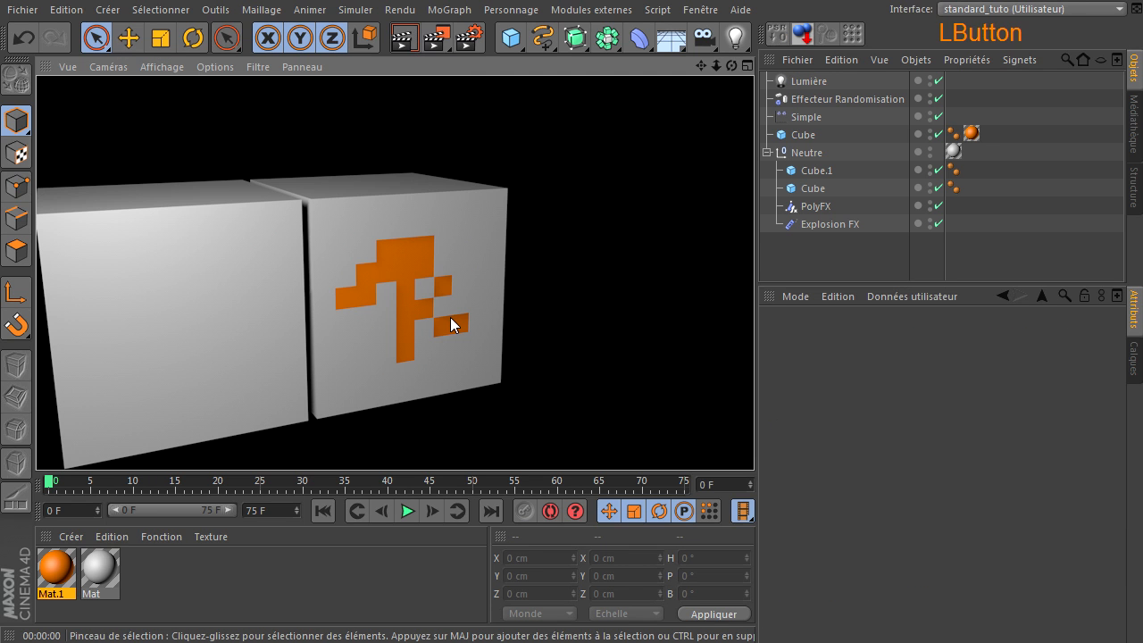
# Step: Set the Explosion FX fragment thickness (Epaisseur) to 4 cm
pyautogui.click(832, 225)
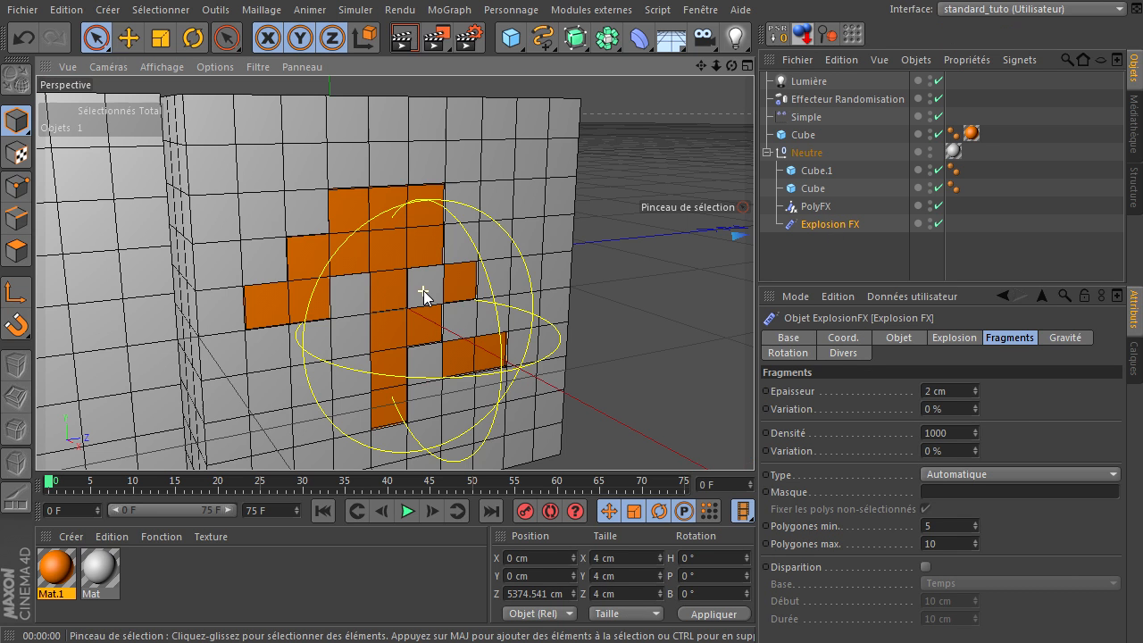
pyautogui.click(890, 286)
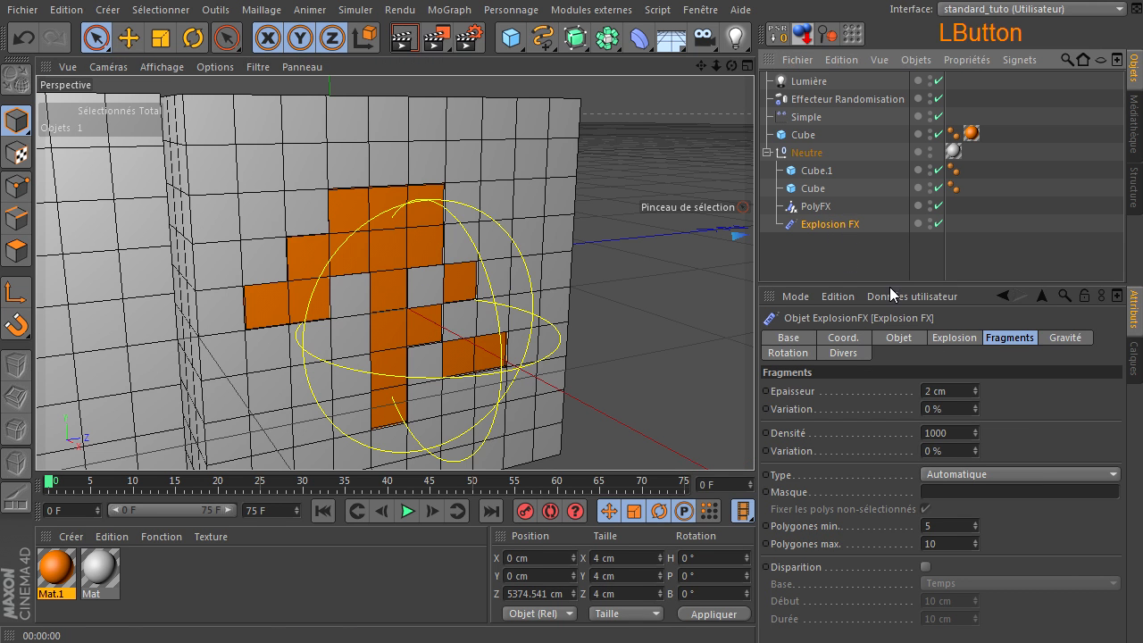
pyautogui.click(947, 392)
pyautogui.write('4')
pyautogui.click(1035, 414)
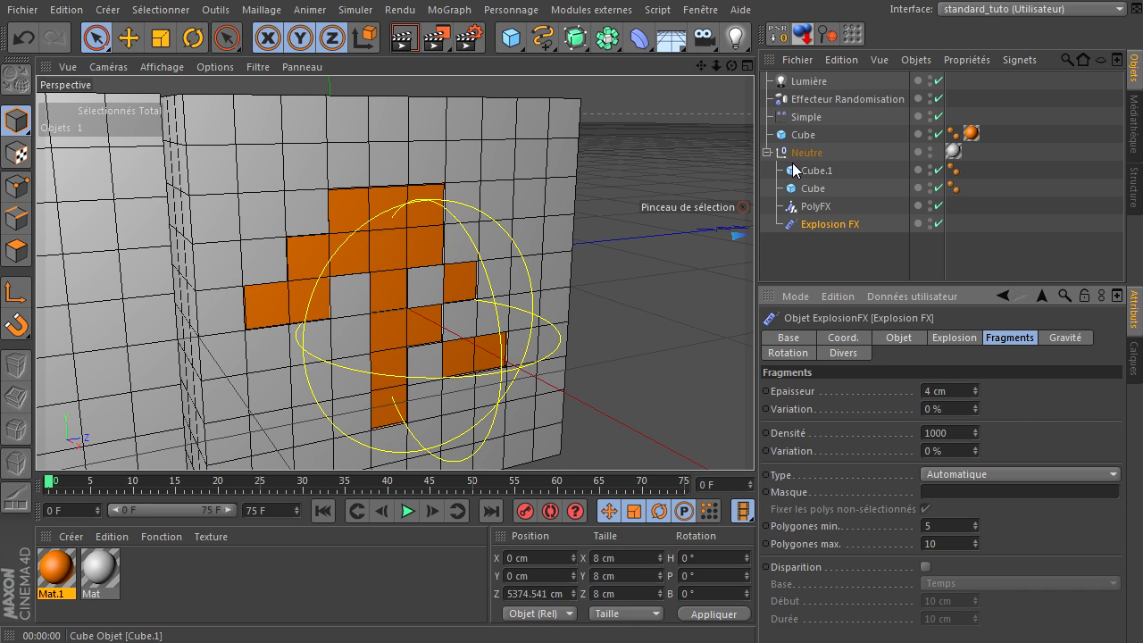
# Step: Set the orange cube's X, Y and Z size to 195 cm each and render a preview of the view
pyautogui.click(804, 135)
pyautogui.click(851, 379)
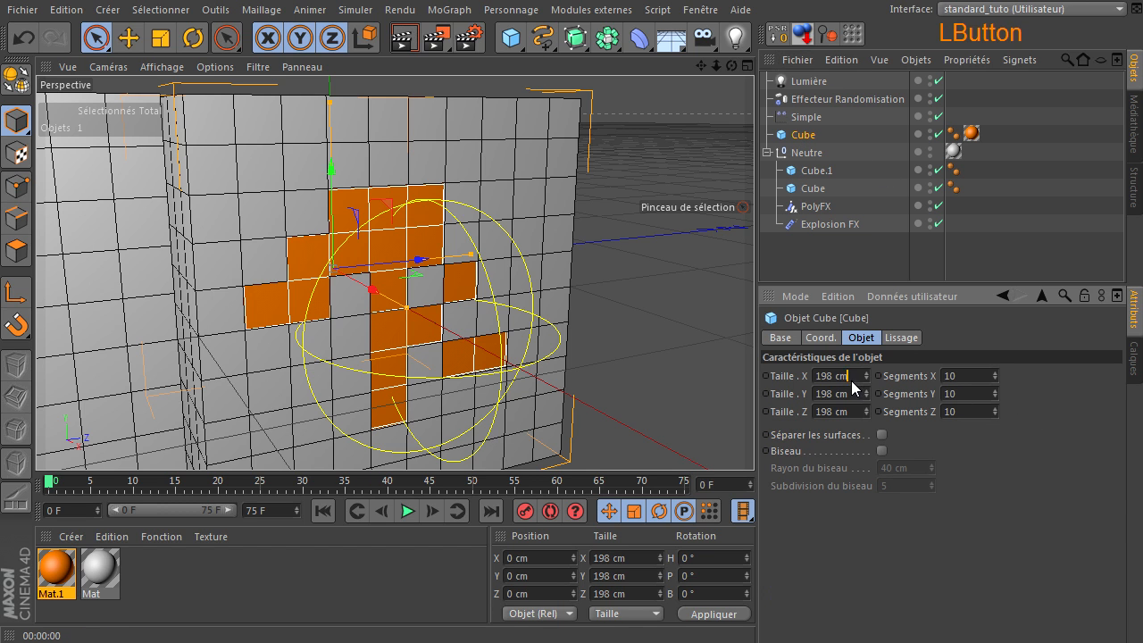
pyautogui.write('195')
pyautogui.click(844, 395)
pyautogui.write('195')
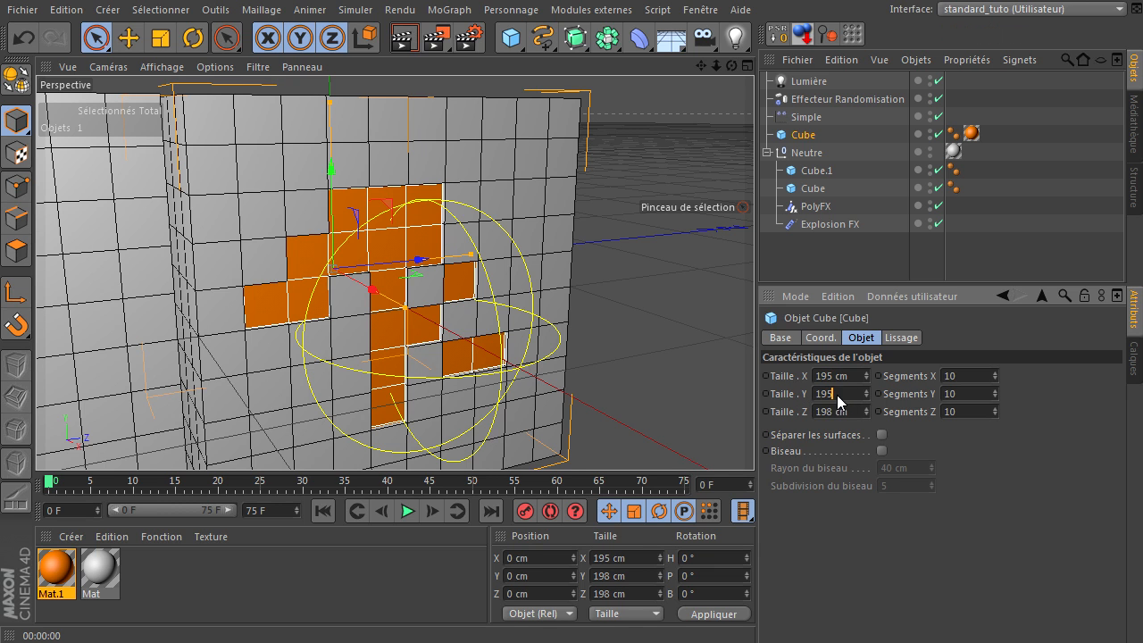
pyautogui.click(853, 412)
pyautogui.write('19')
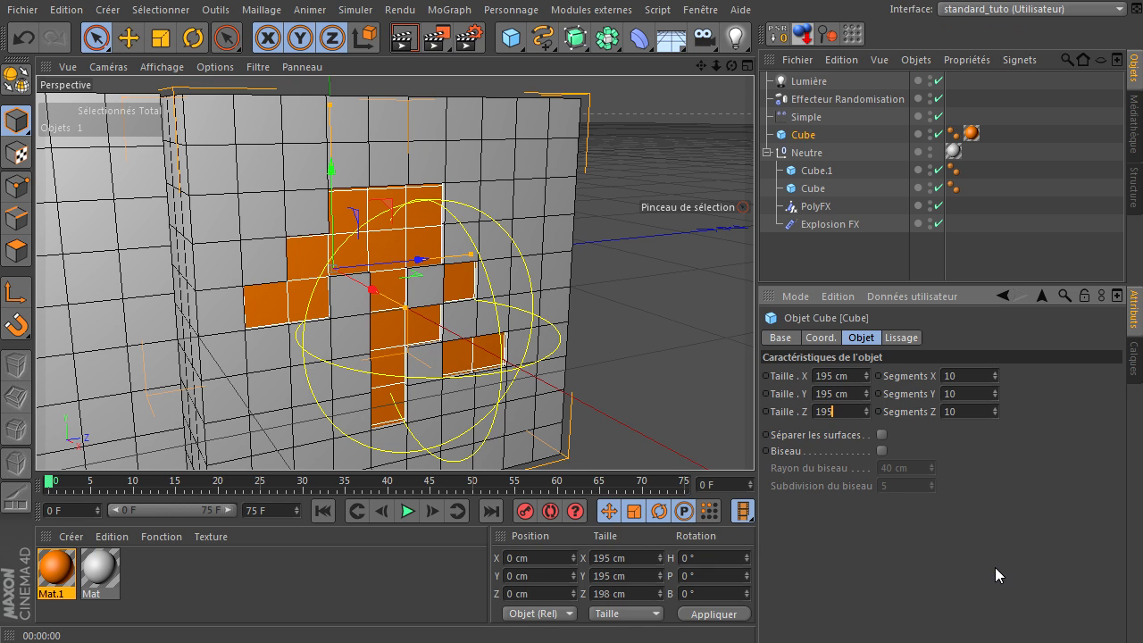
pyautogui.write('5')
pyautogui.press('Return')
pyautogui.click(409, 41)
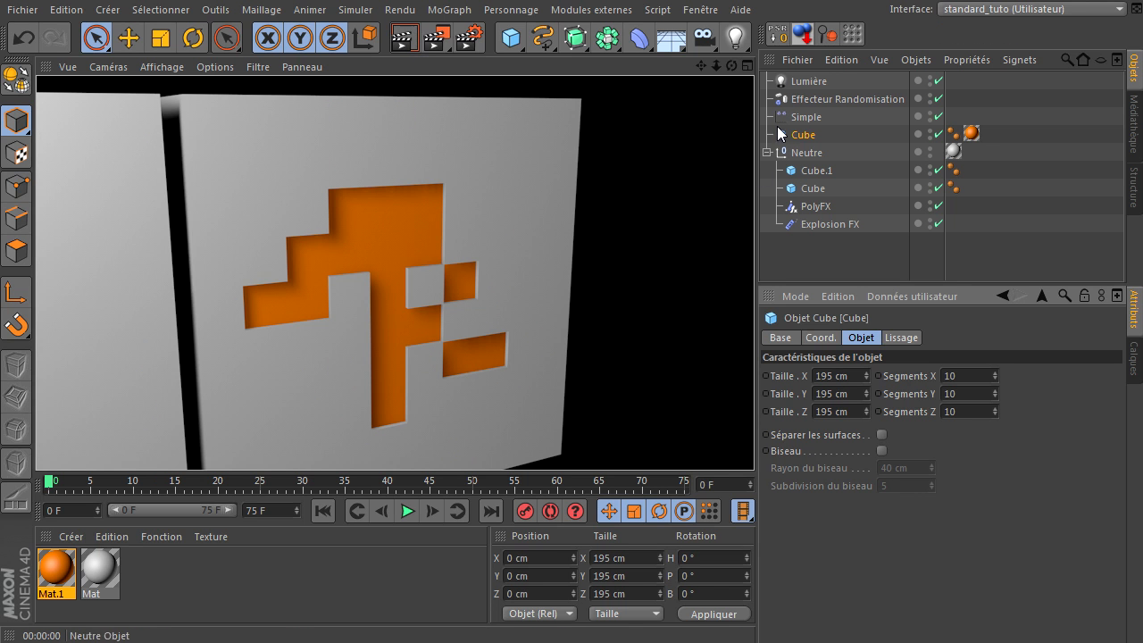
# Step: Move the light farther from the cubes along the X axis, to about 468 cm
pyautogui.click(502, 299)
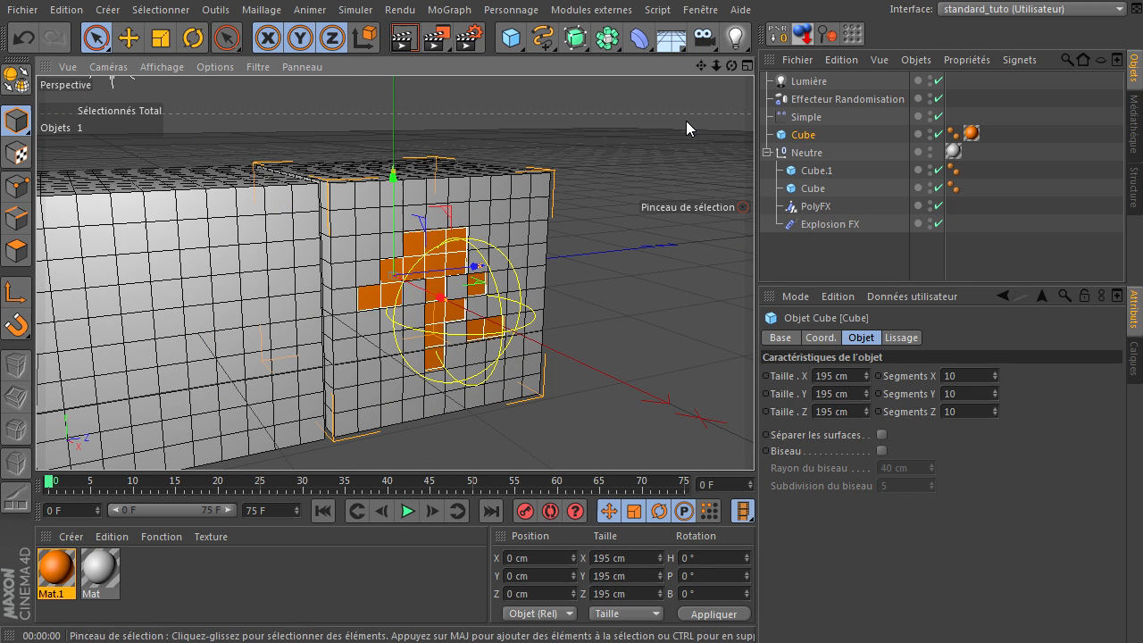
pyautogui.click(790, 81)
pyautogui.scroll(-2, 374, 268)
pyautogui.moveTo(176, 96); pyautogui.dragTo(324, 93)
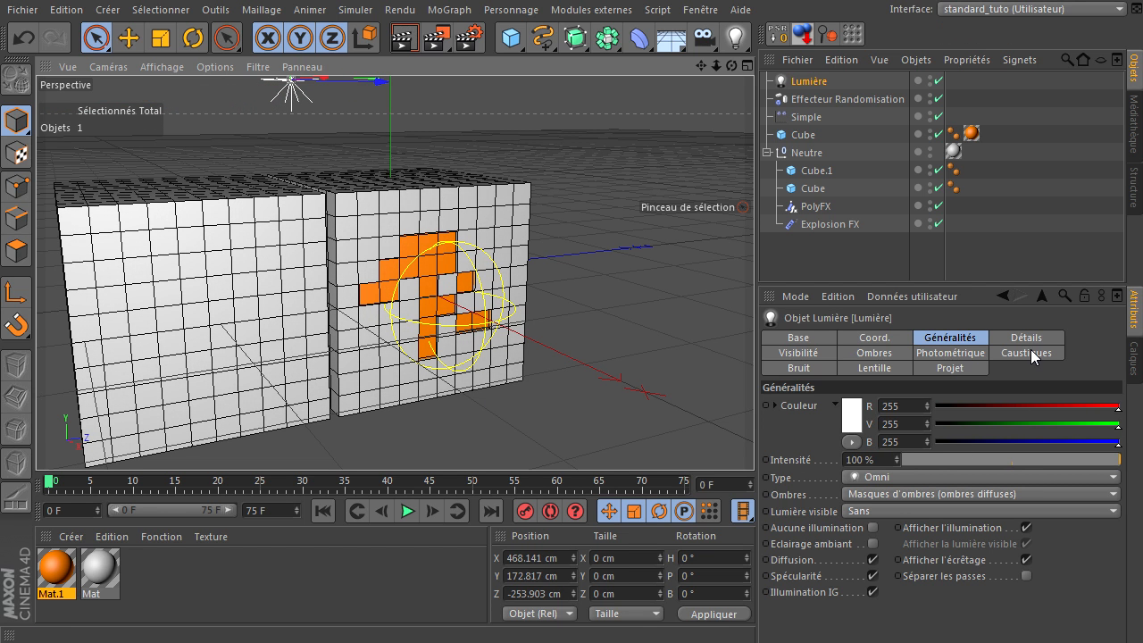
# Step: Try Adaptatives shadows on the light with a render preview, and return to Masques d'ombres (ombres diffuses)
pyautogui.click(958, 494)
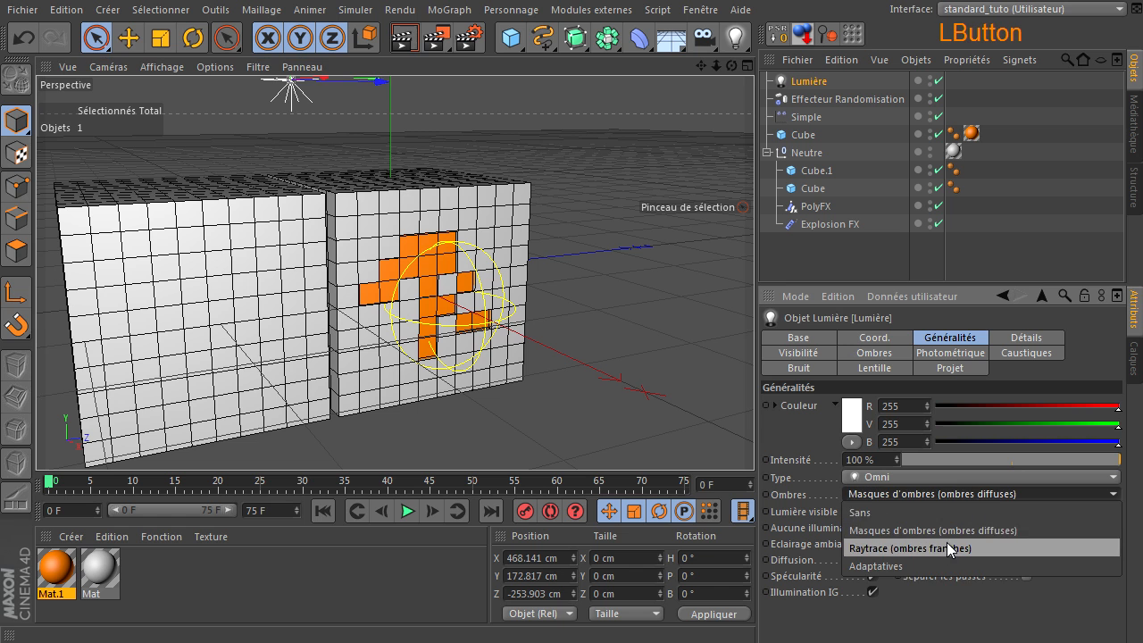
pyautogui.click(933, 563)
pyautogui.click(404, 38)
pyautogui.scroll(4, 372, 277)
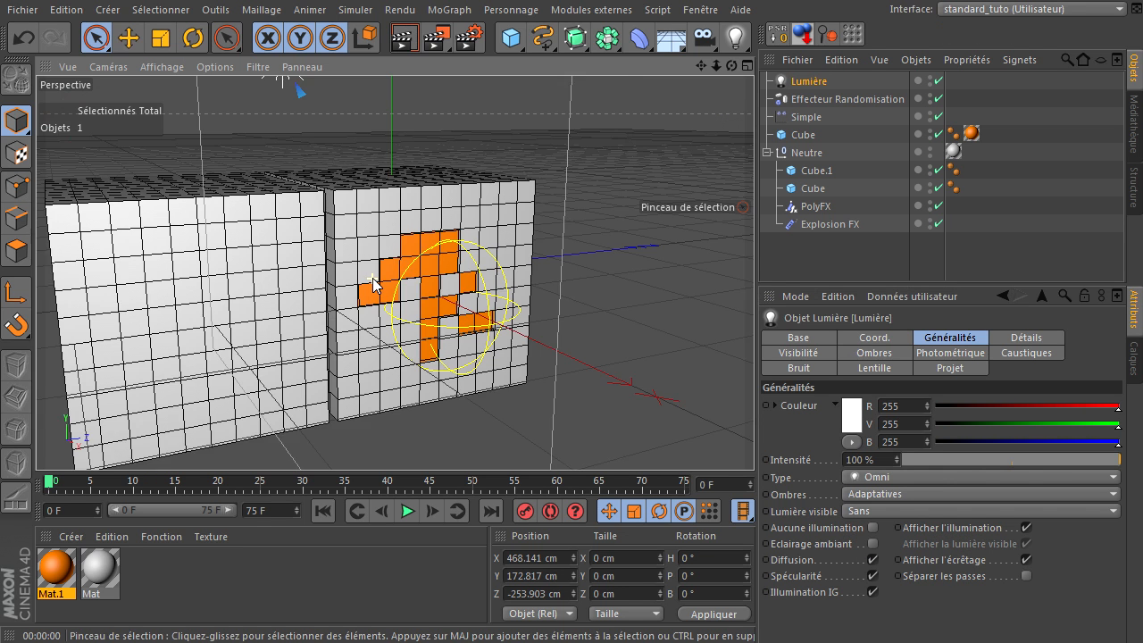
pyautogui.click(871, 499)
pyautogui.click(884, 529)
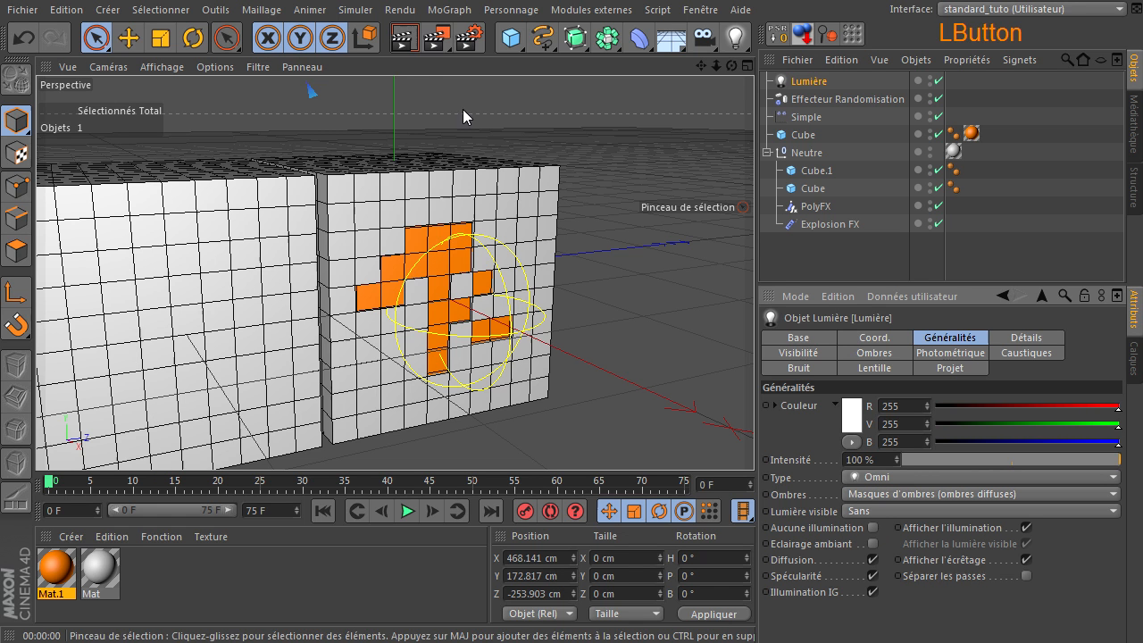
# Step: Render a preview of the cubes lit from the light's new position
pyautogui.click(406, 39)
pyautogui.moveTo(705, 65); pyautogui.dragTo(752, 438)
pyautogui.click(667, 114)
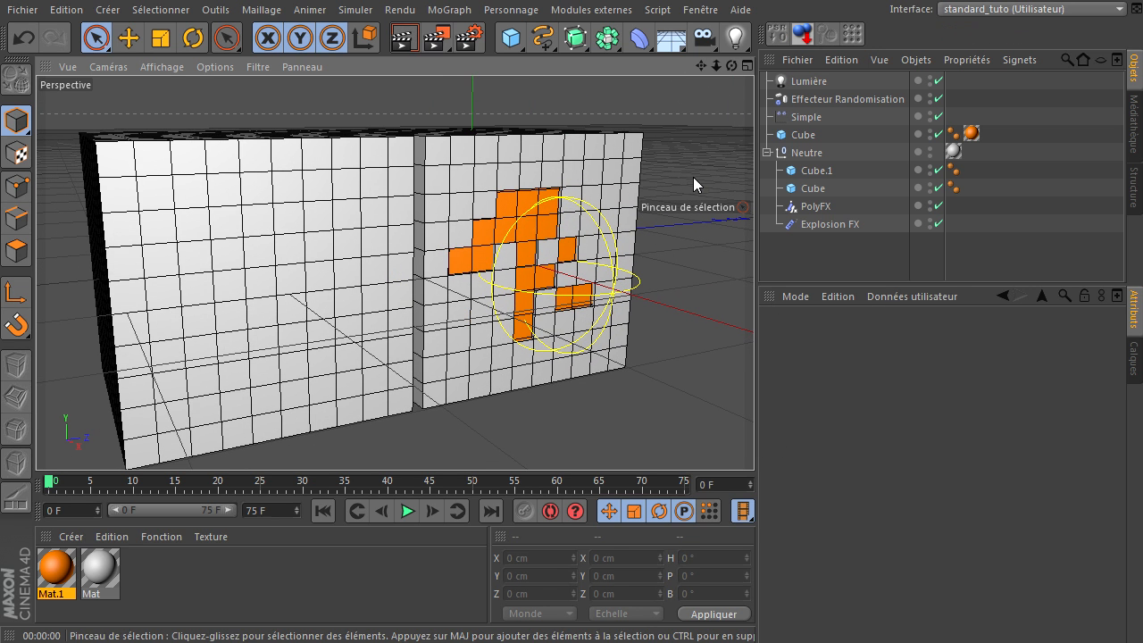
# Step: Nudge the Simple effector along the Z axis to about -8.69 cm
pyautogui.click(806, 119)
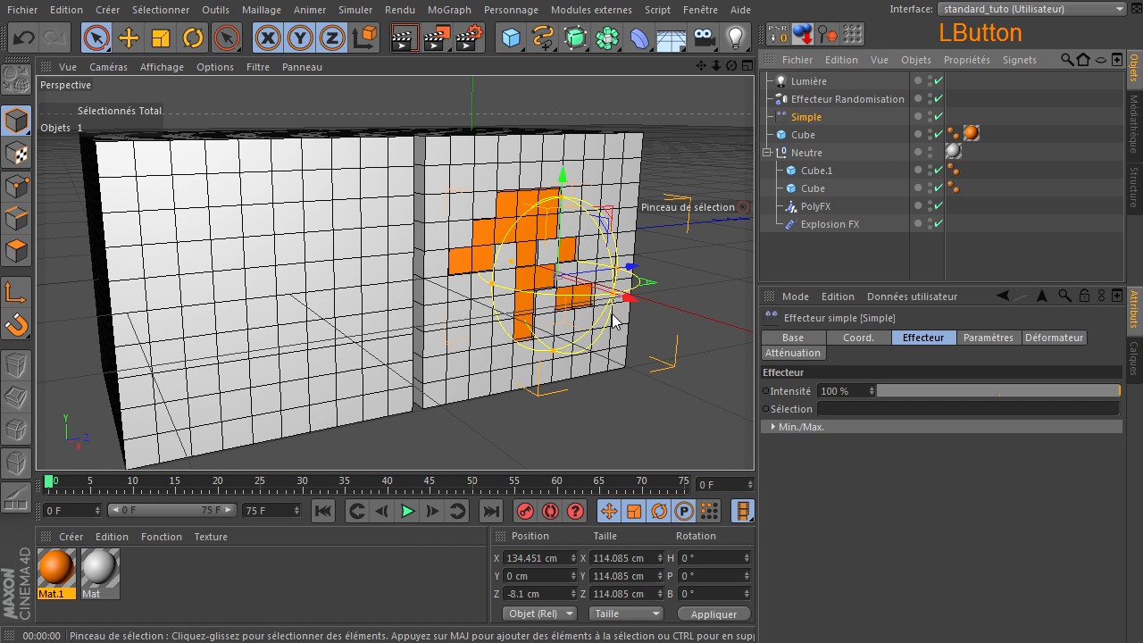
pyautogui.moveTo(632, 269); pyautogui.dragTo(632, 246)
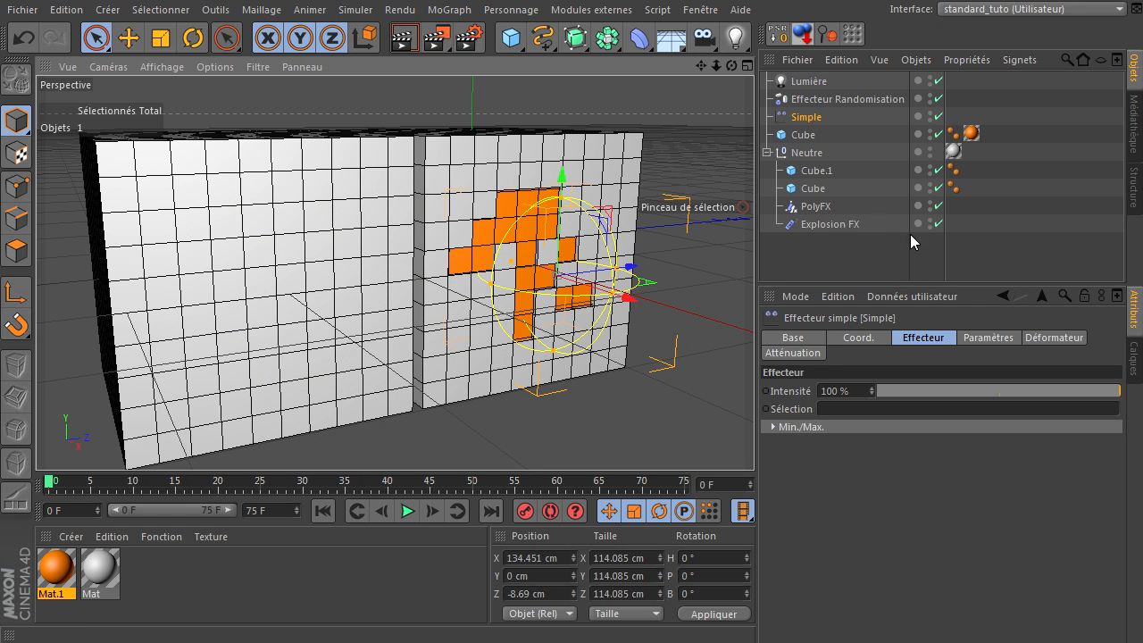
# Step: Set the Effecteur Randomisation's Source seed to 12341 and render a preview of the view
pyautogui.click(823, 100)
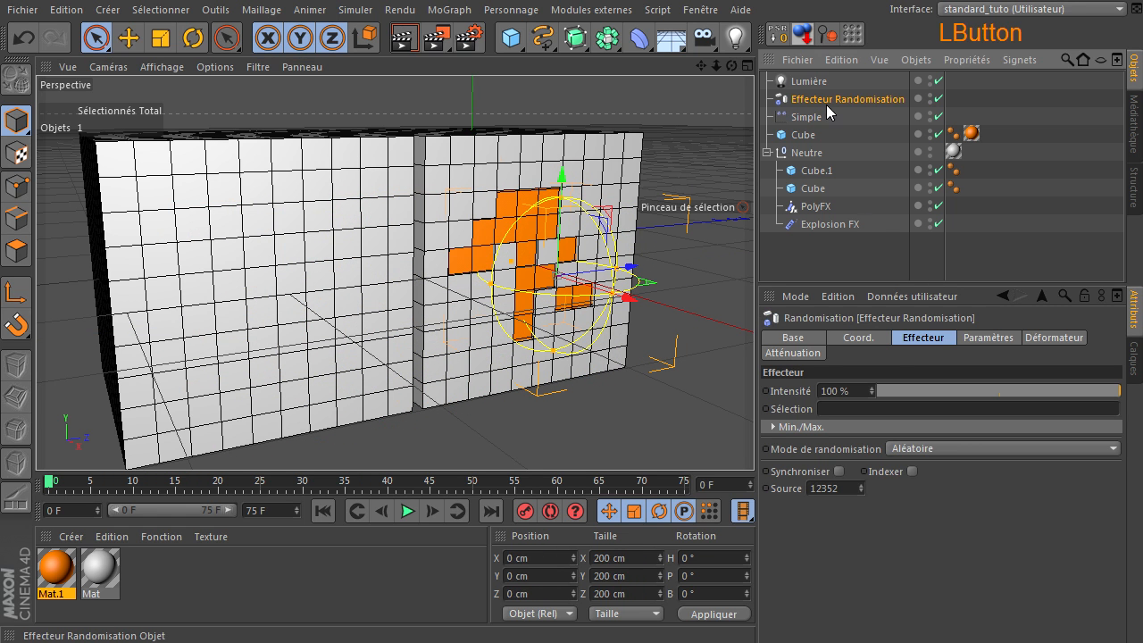
pyautogui.moveTo(860, 492); pyautogui.dragTo(860, 492)
pyautogui.click(862, 484)
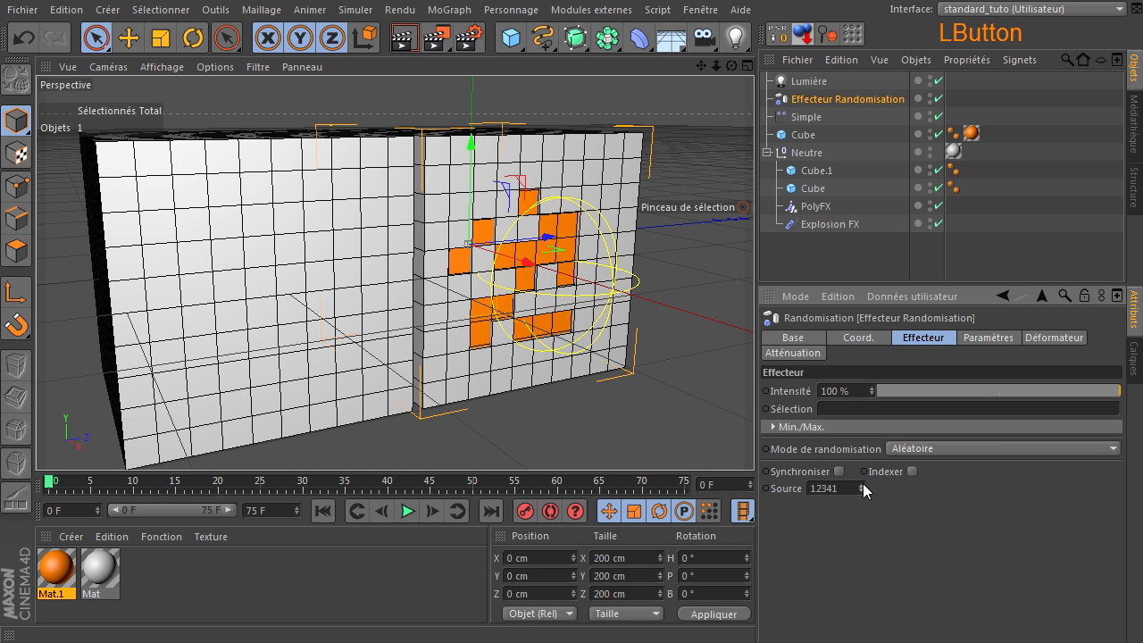
pyautogui.click(404, 38)
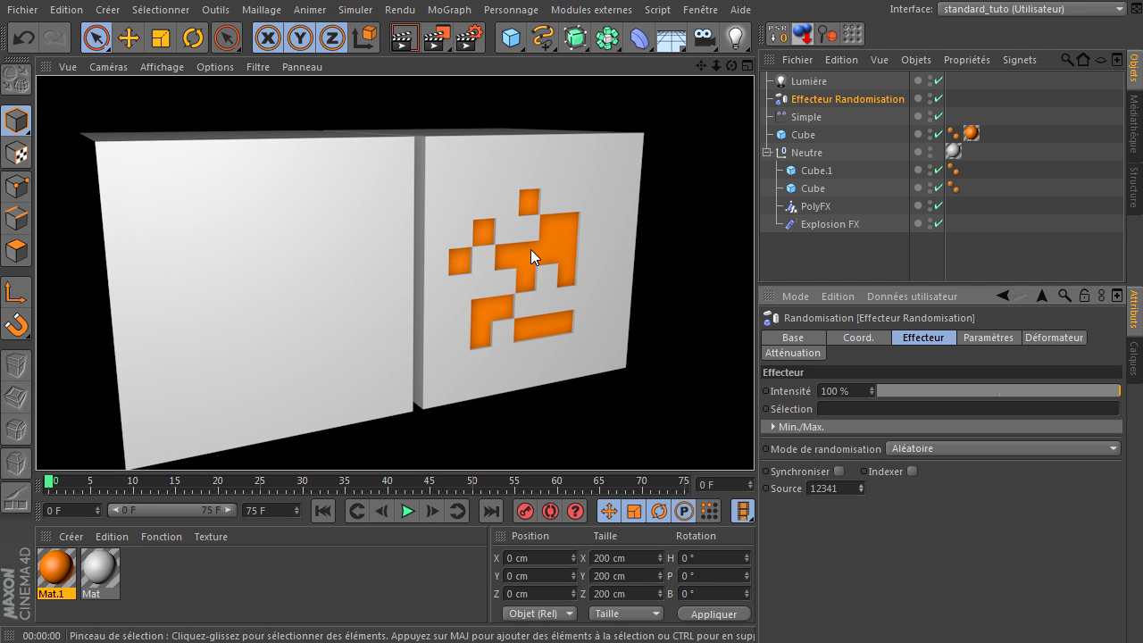
# Step: Scale the Simple effector's falloff up uniformly to about 116.7 cm and render a preview of the view
pyautogui.click(807, 117)
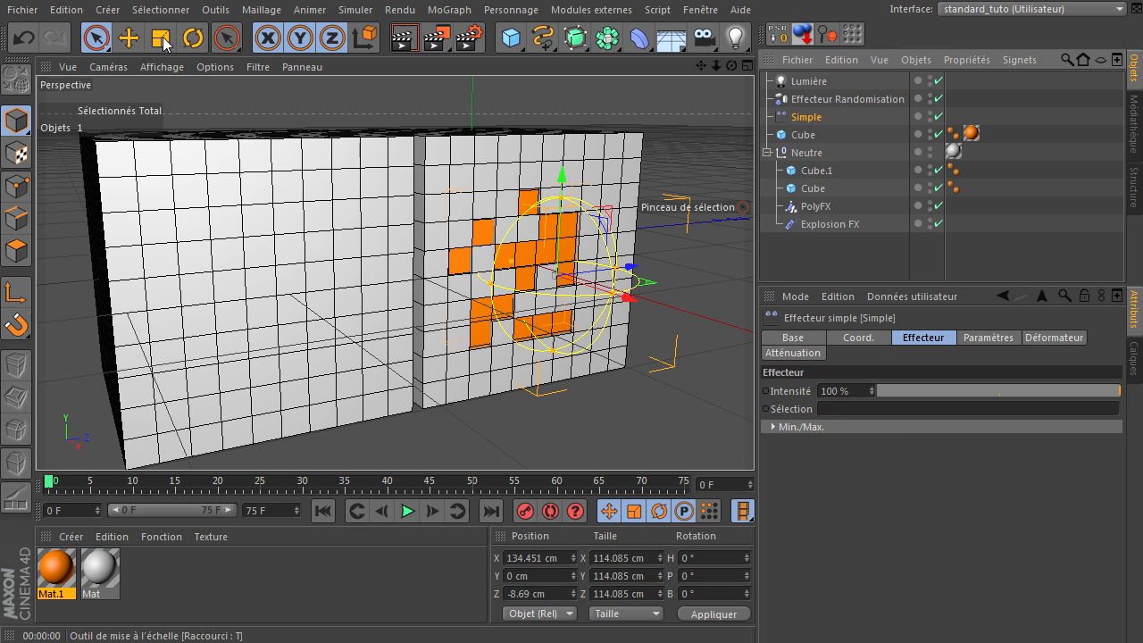
pyautogui.click(163, 42)
pyautogui.moveTo(446, 142); pyautogui.dragTo(382, 186)
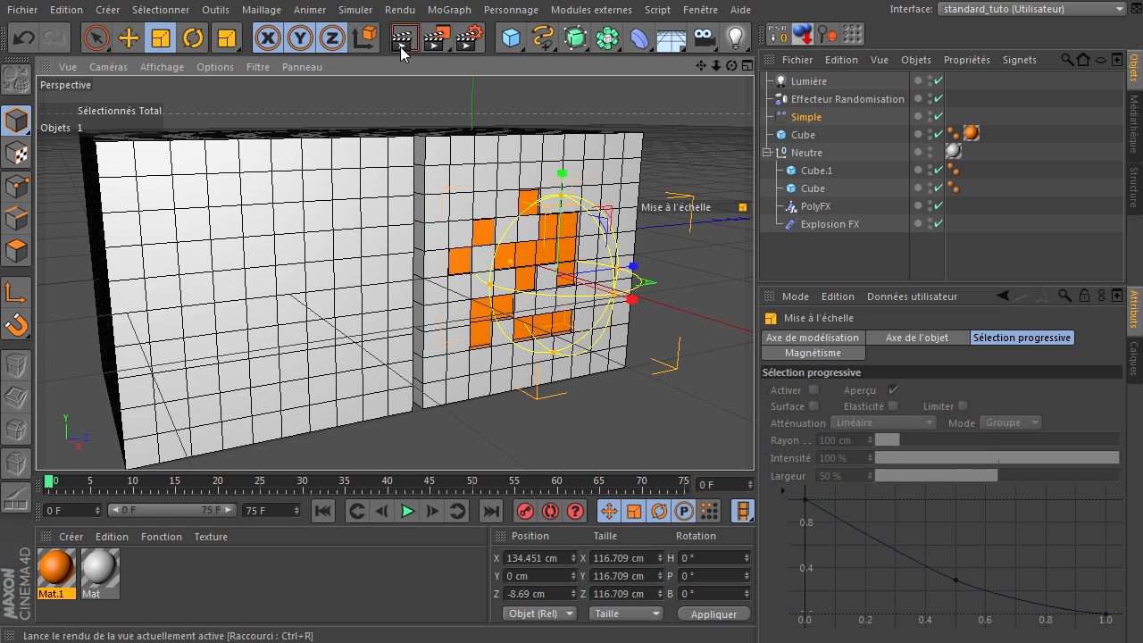
pyautogui.click(403, 39)
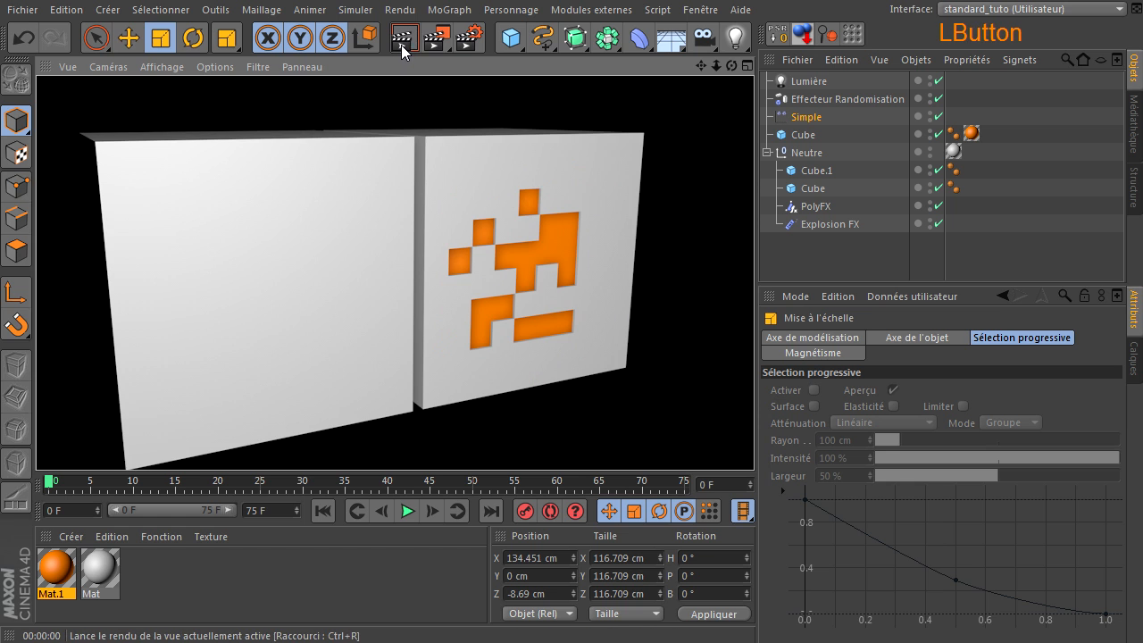
# Step: Delete Cube.1 from the Neutre null and reframe the remaining cube
pyautogui.click(813, 171)
pyautogui.press('Delete')
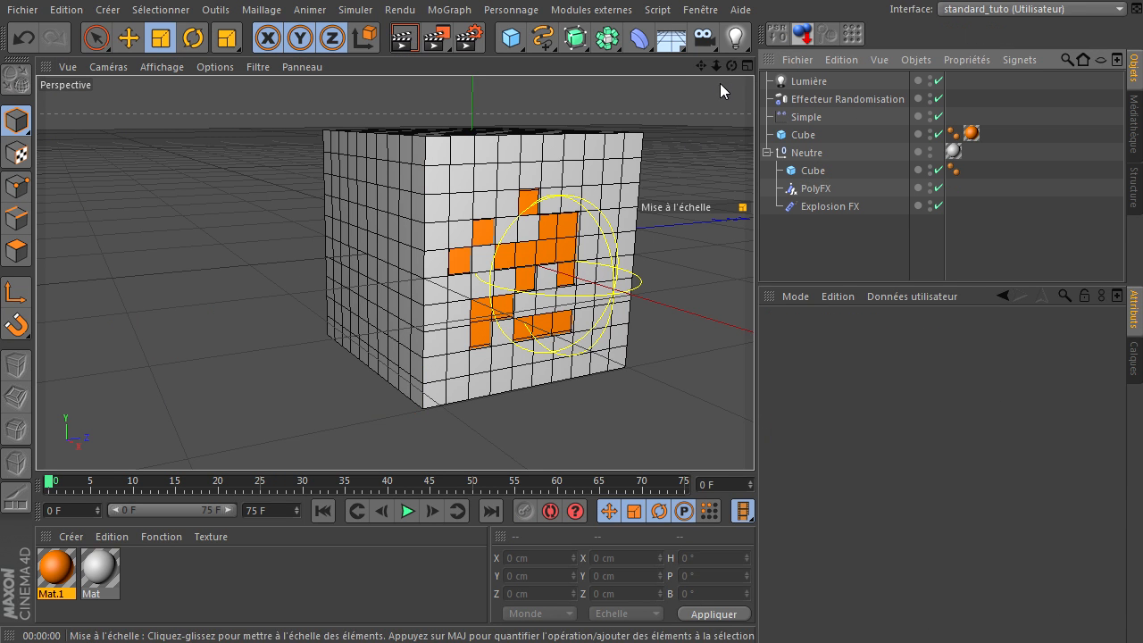
pyautogui.click(753, 437)
pyautogui.moveTo(700, 65)
pyautogui.mouseDown()
pyautogui.moveTo(589, 97)
pyautogui.moveTo(794, 87)
pyautogui.moveTo(754, 89)
pyautogui.mouseUp()
pyautogui.moveTo(753, 437); pyautogui.dragTo(813, 238)
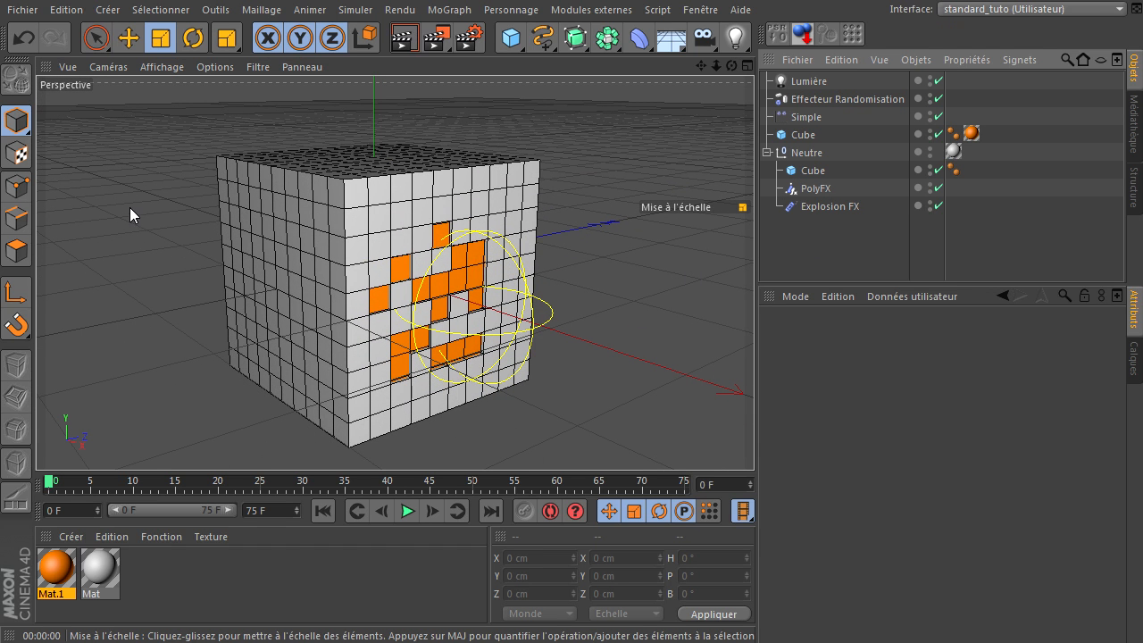
# Step: Close the current project to work in an empty one
pyautogui.click(21, 10)
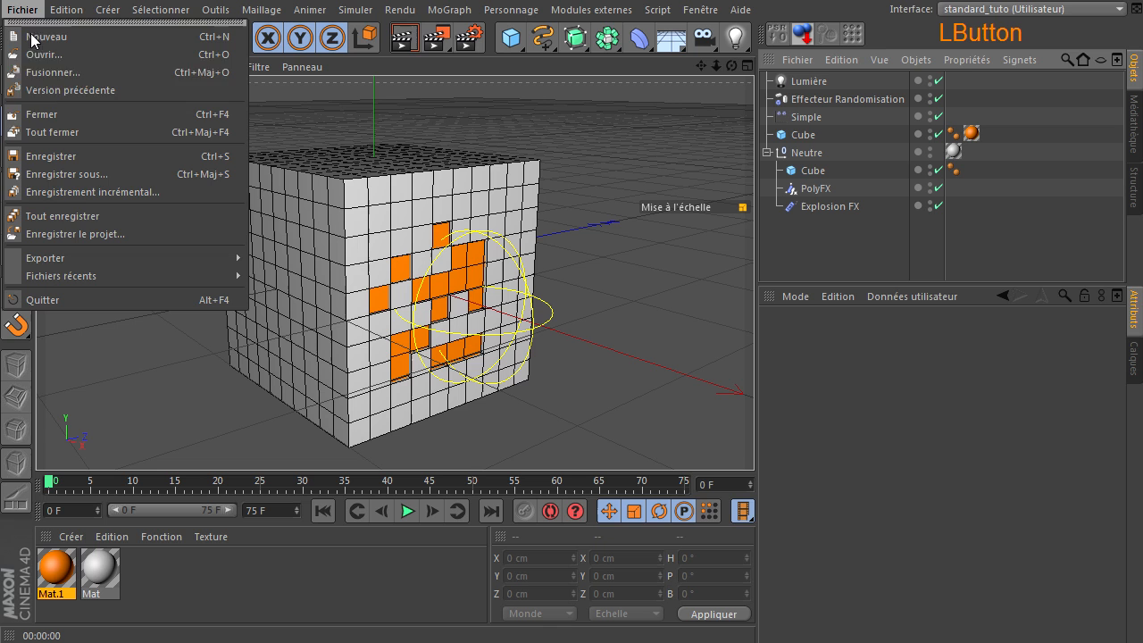
pyautogui.click(49, 122)
pyautogui.click(905, 502)
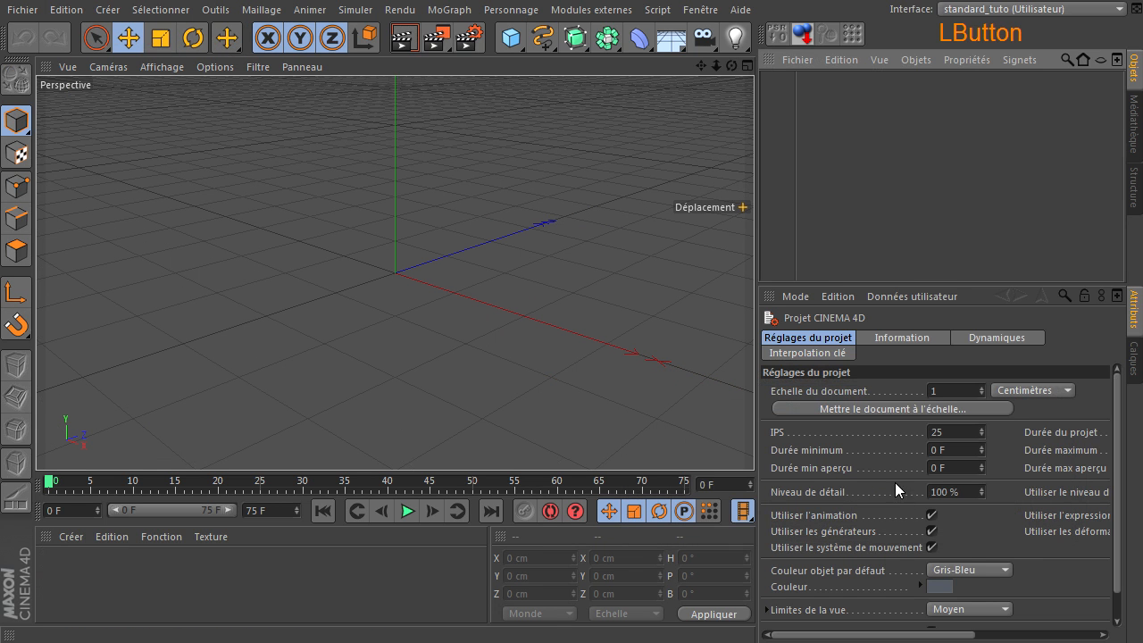
# Step: Add a platonic solid and go through its types, leaving it set to Icosaèdre
pyautogui.click(510, 38)
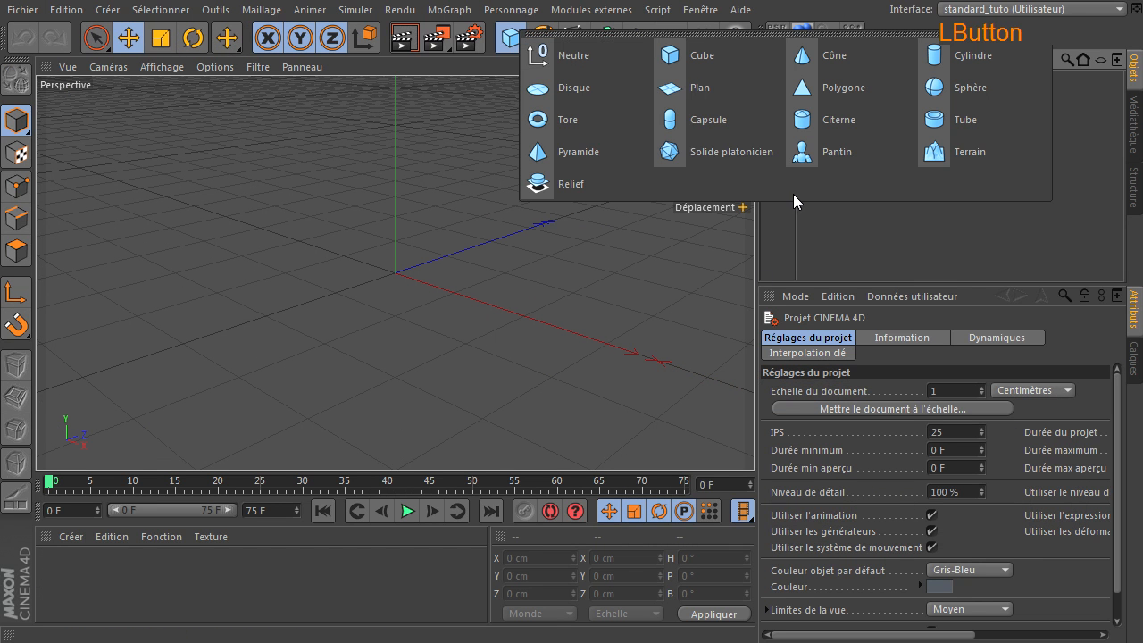
pyautogui.click(748, 158)
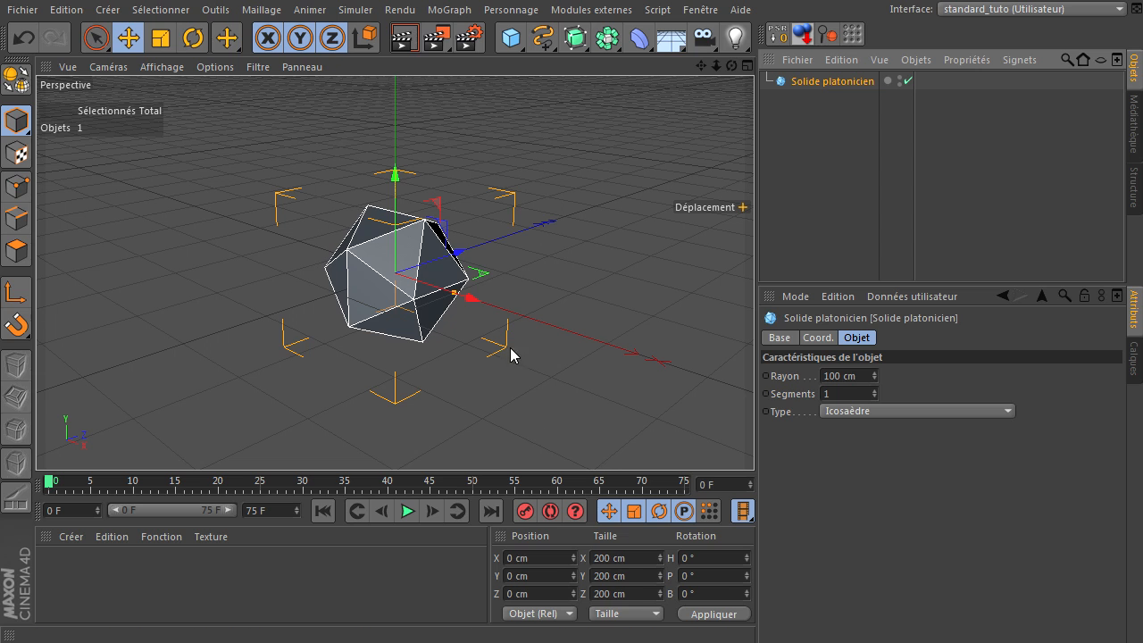
pyautogui.click(956, 412)
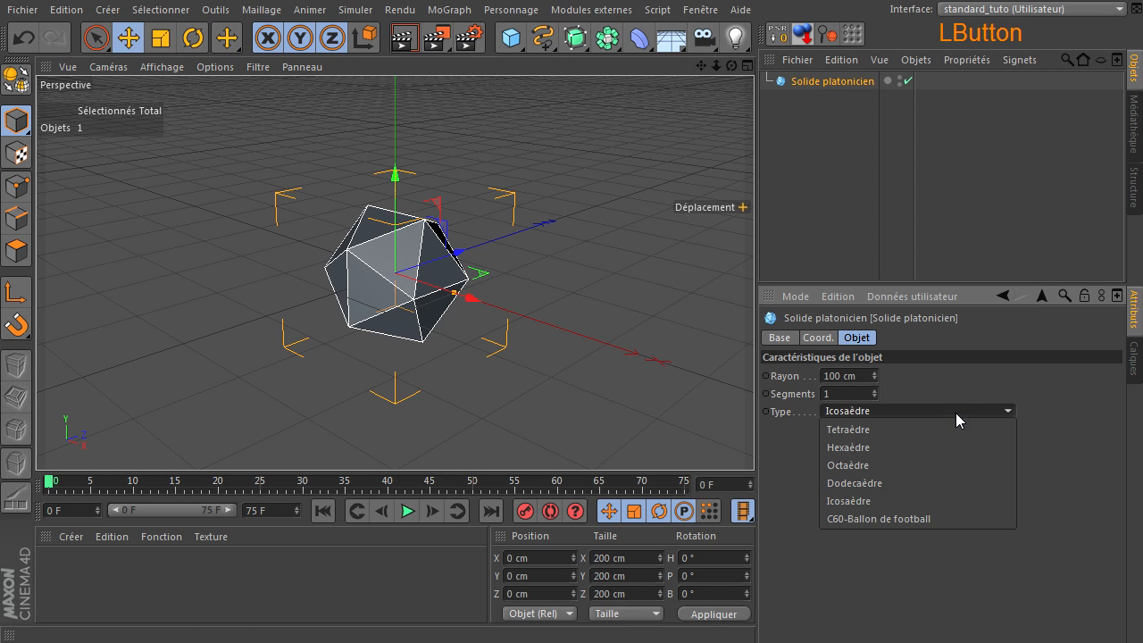
pyautogui.click(946, 483)
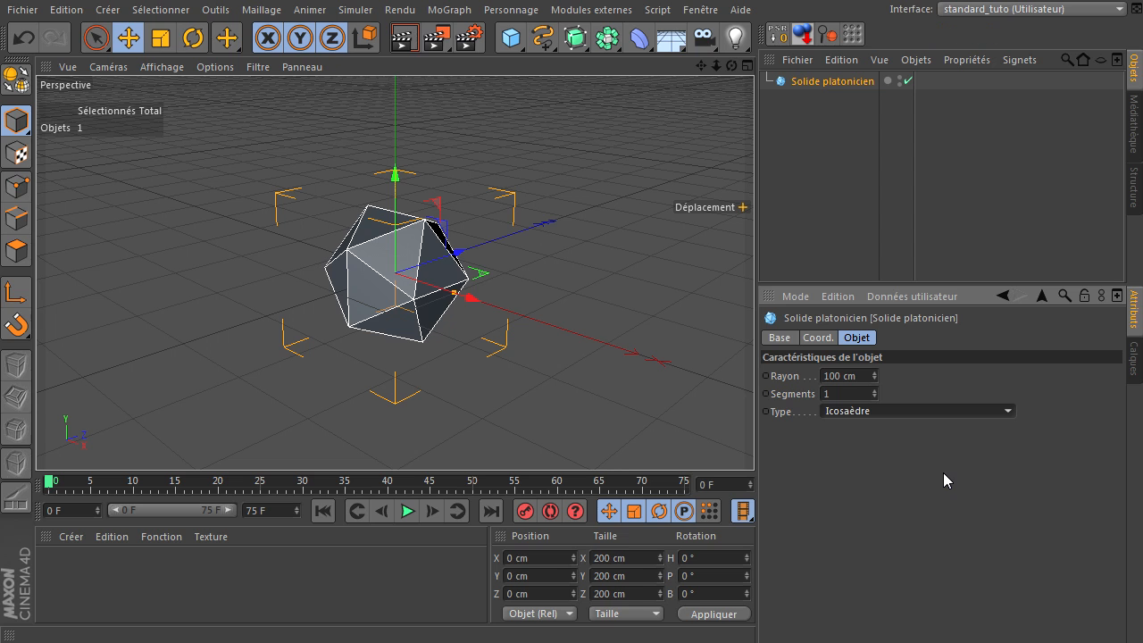
pyautogui.click(934, 413)
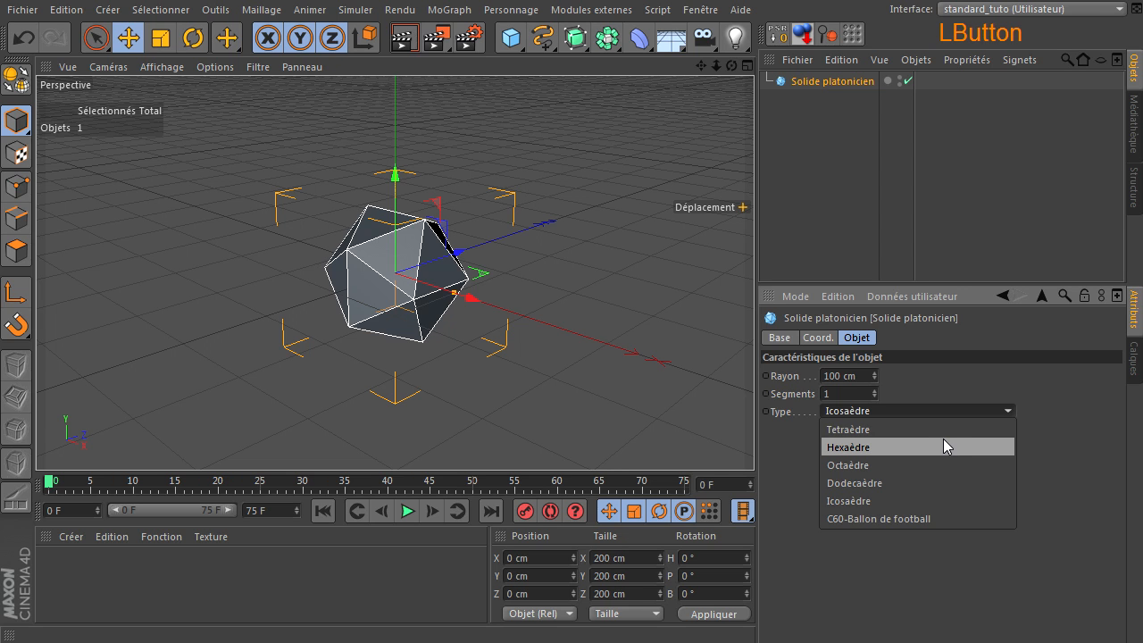
pyautogui.click(943, 438)
pyautogui.press('Up')
pyautogui.press('Down')
pyautogui.press('Down')
pyautogui.press('Down')
pyautogui.press('Down')
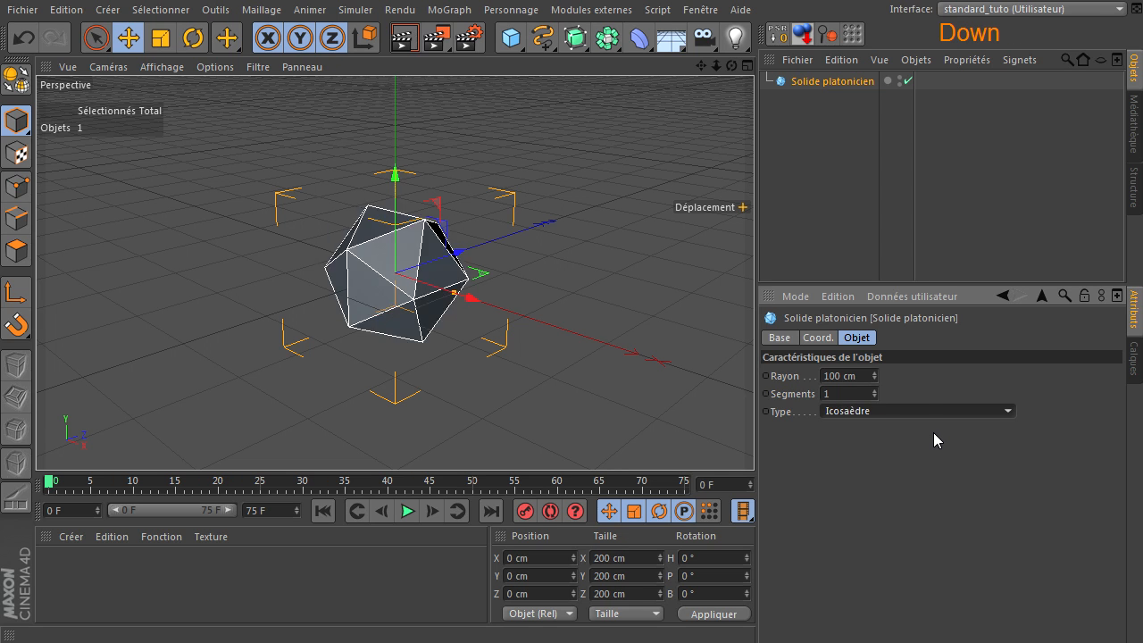
pyautogui.press('Down')
pyautogui.press('Up')
# Step: Try the platonic solid with 2 segments, and set Segments back to 1
pyautogui.click(862, 394)
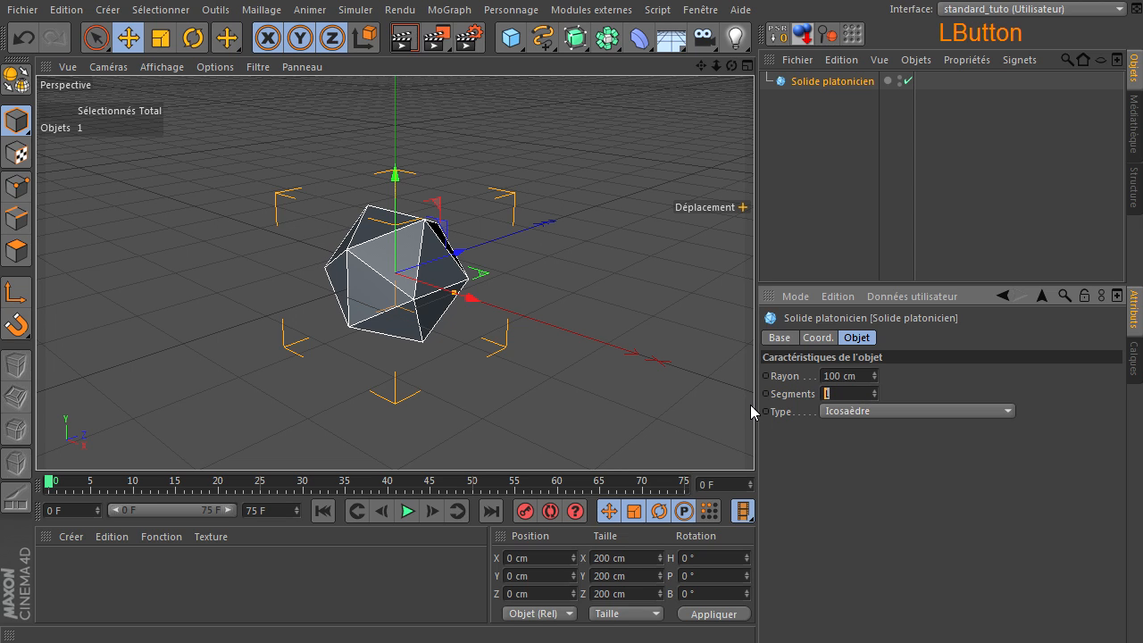
pyautogui.write('2')
pyautogui.press('Return')
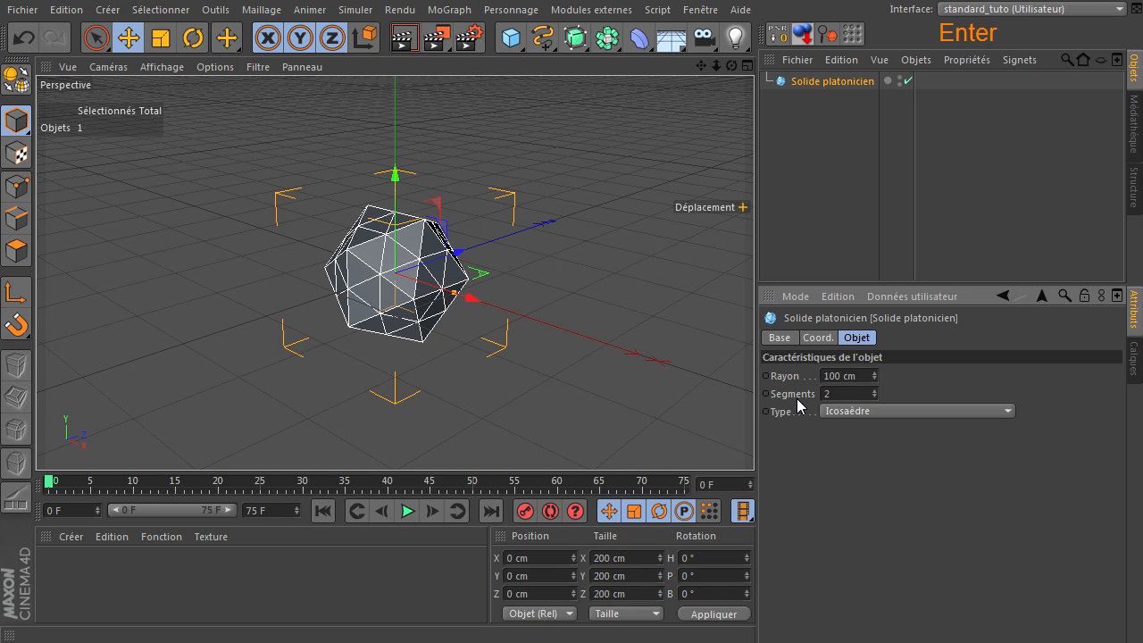
pyautogui.click(859, 394)
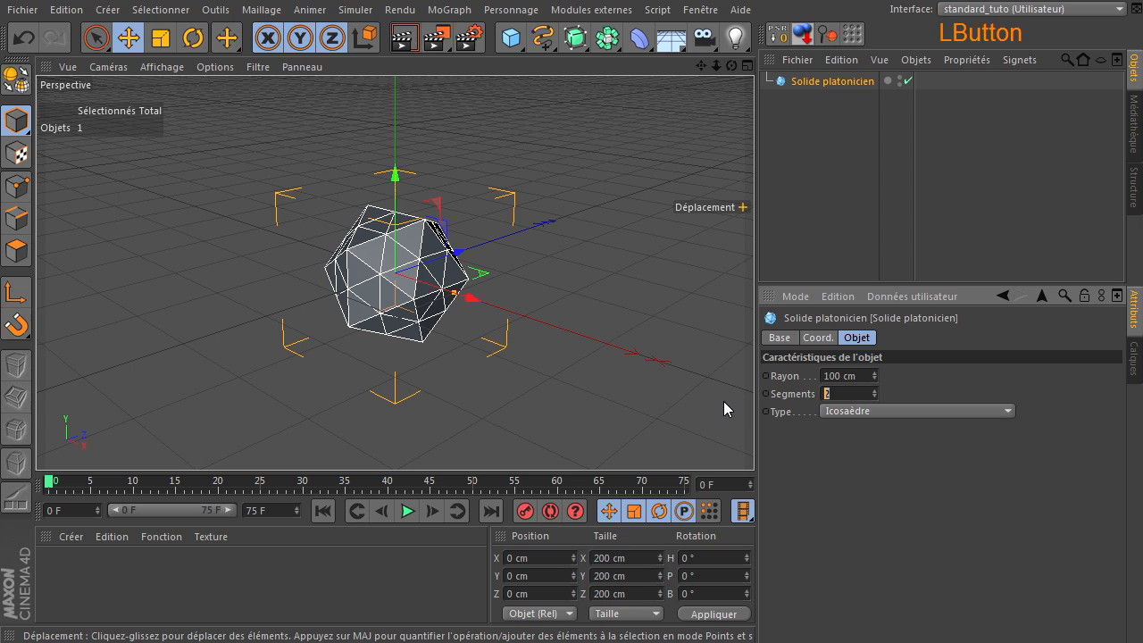
pyautogui.write('1')
pyautogui.press('Return')
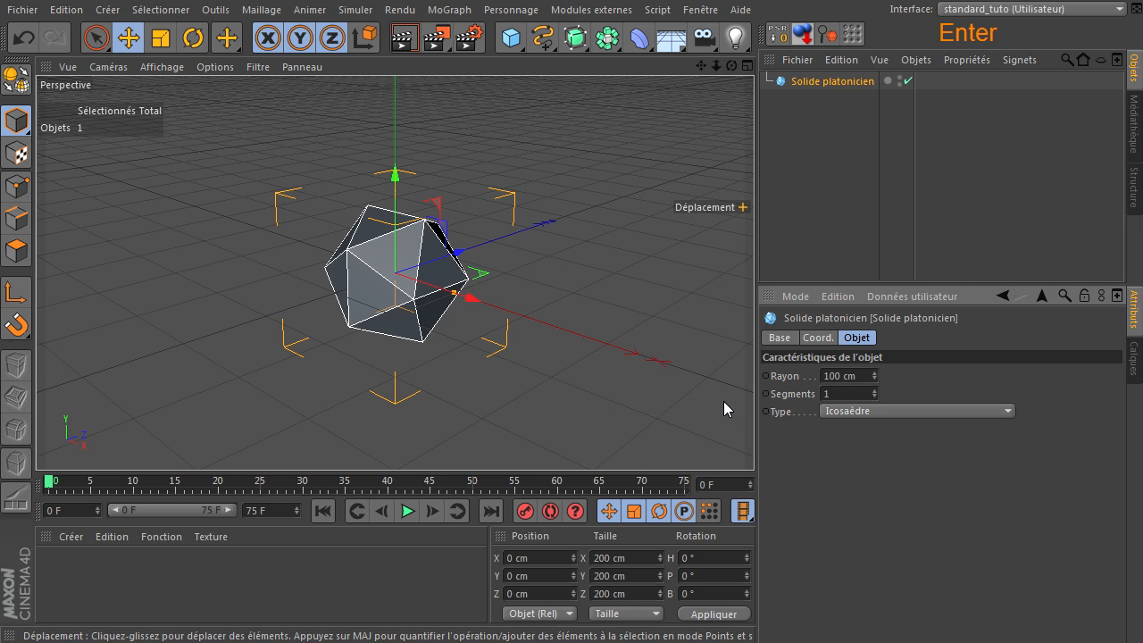
# Step: Create a new material and apply it to the platonic solid
pyautogui.click(808, 213)
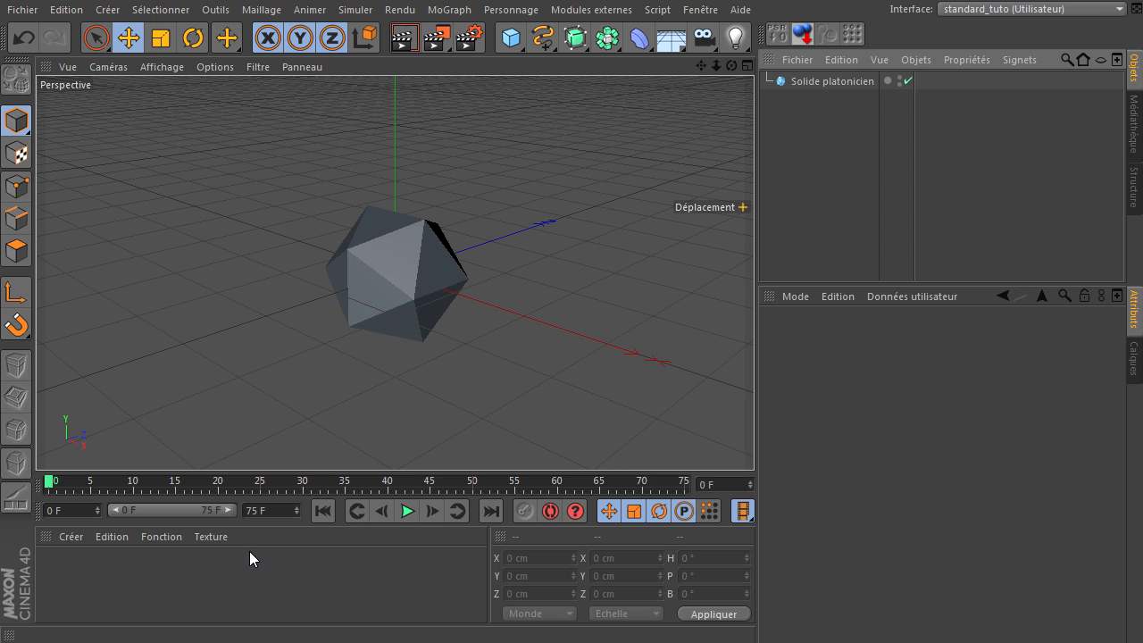
pyautogui.doubleClick(207, 575)
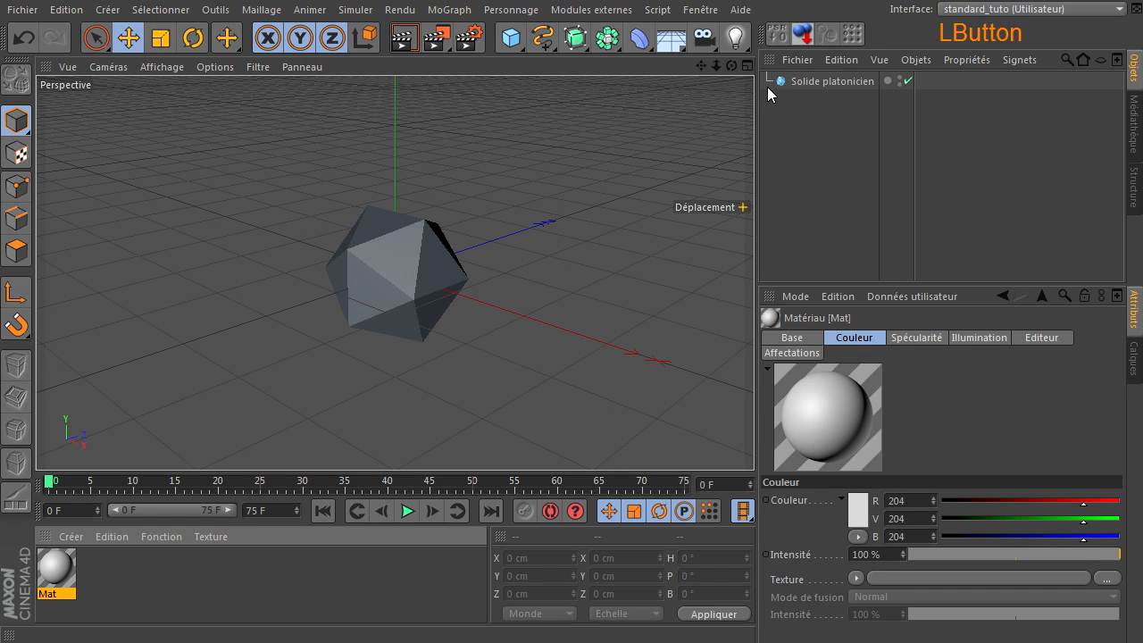
pyautogui.moveTo(788, 85); pyautogui.dragTo(789, 83)
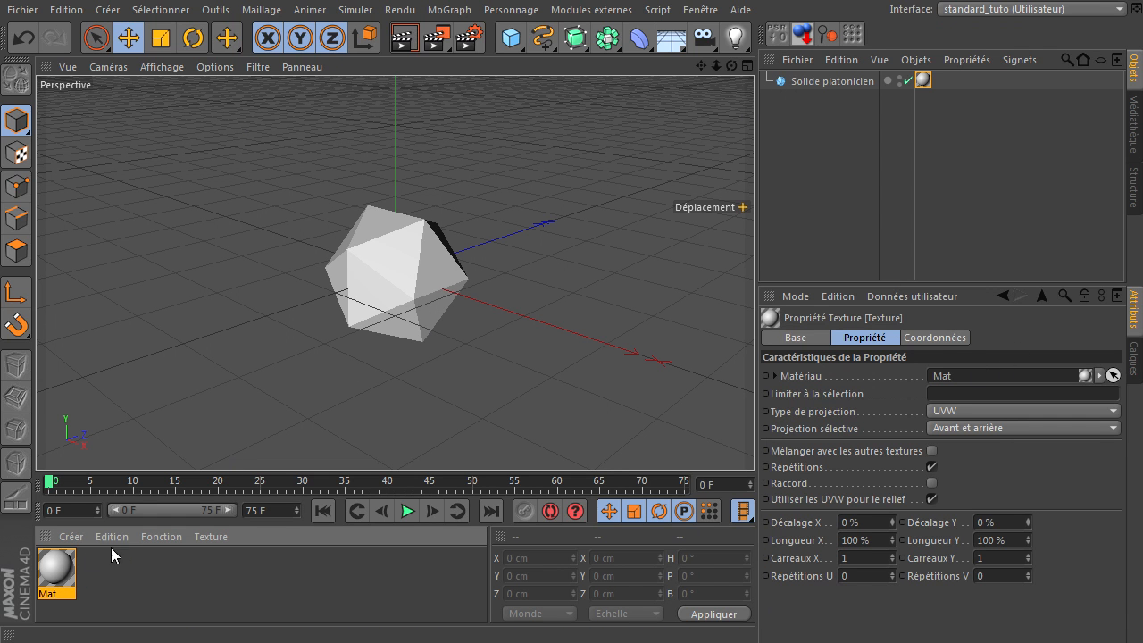
# Step: Load the MoGraph Matière Couleur shader as the texture of the material's Couleur channel and close the material editor
pyautogui.click(61, 572)
pyautogui.click(50, 573)
pyautogui.doubleClick(49, 561)
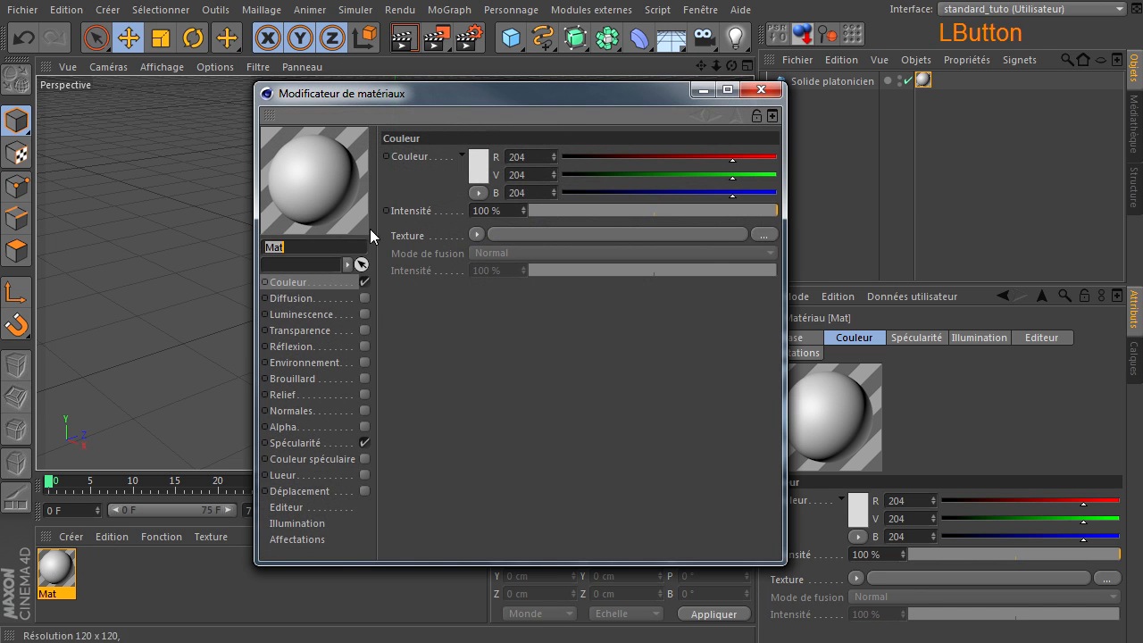
pyautogui.moveTo(628, 94); pyautogui.dragTo(921, 114)
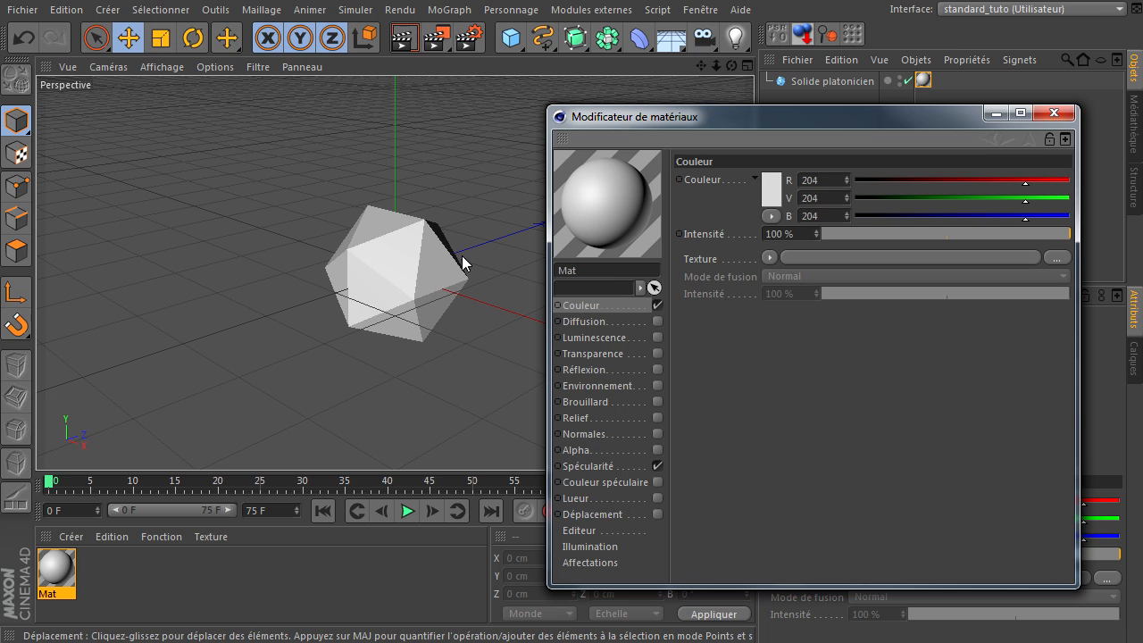
pyautogui.moveTo(786, 127); pyautogui.dragTo(619, 35)
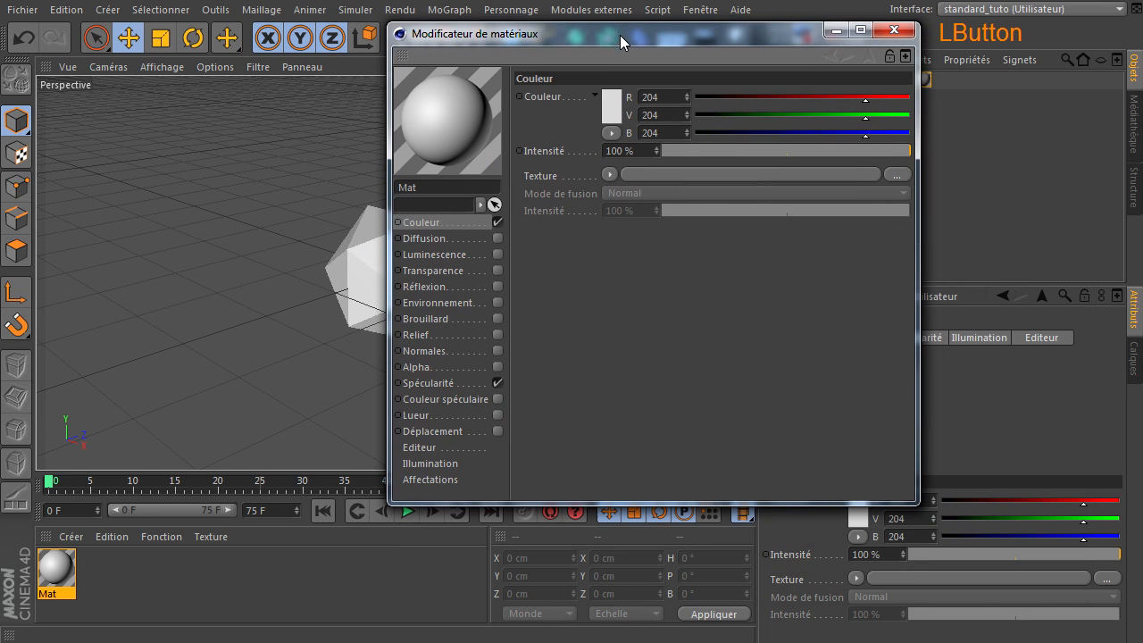
pyautogui.click(608, 174)
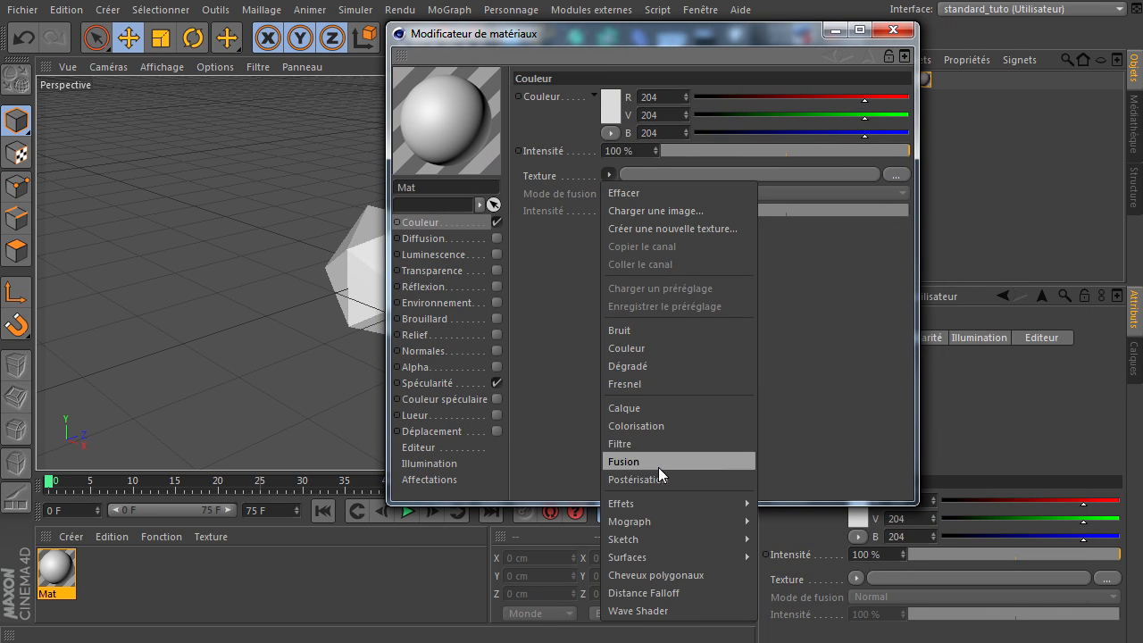
pyautogui.moveTo(683, 518)
pyautogui.click(782, 518)
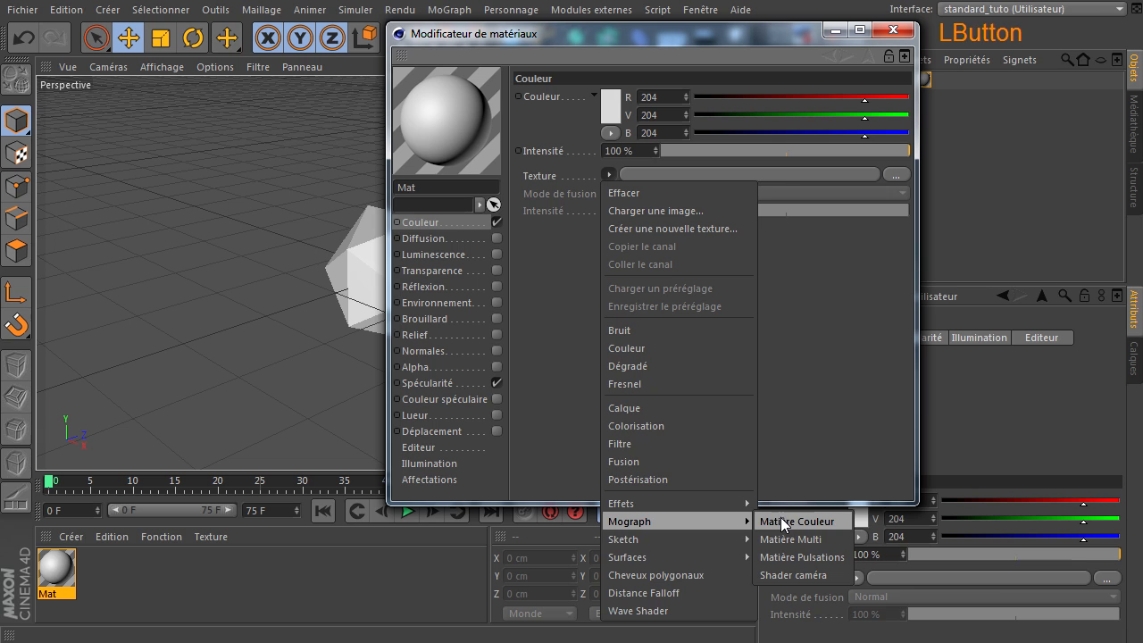
pyautogui.click(892, 32)
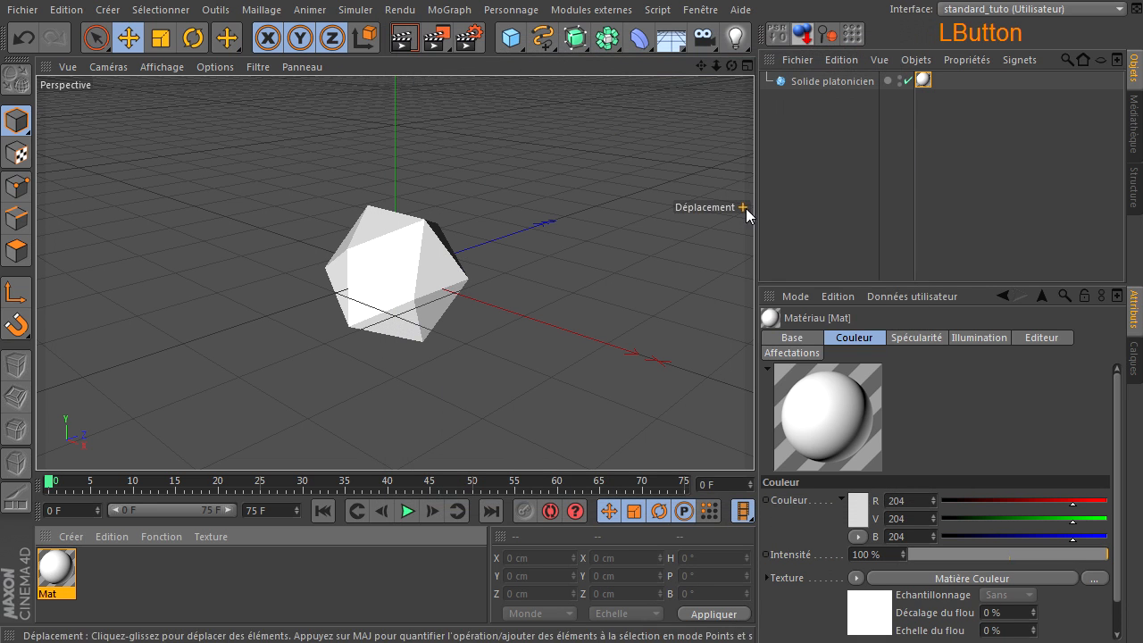
# Step: Add a MoGraph PolyFX object and make it a child of the platonic solid
pyautogui.click(859, 81)
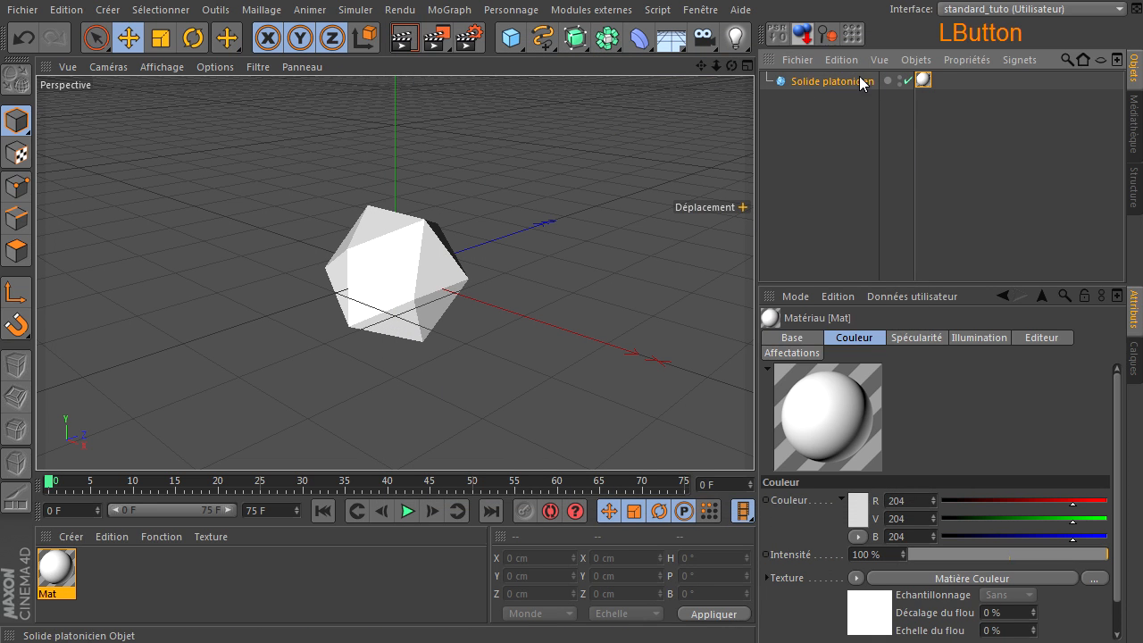
pyautogui.click(449, 10)
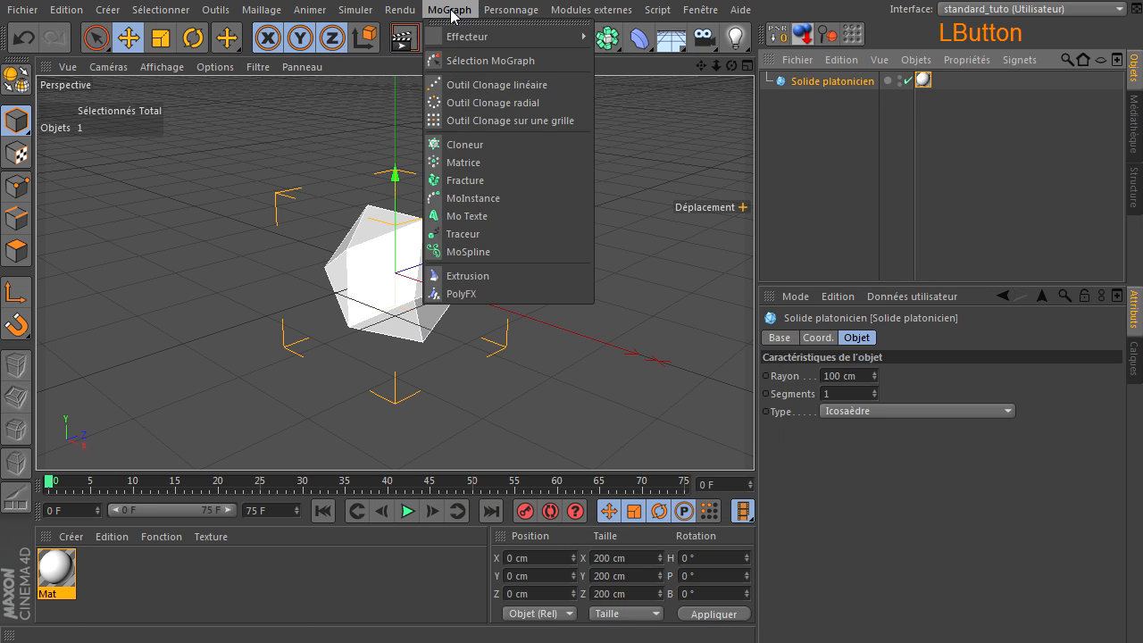
pyautogui.click(498, 293)
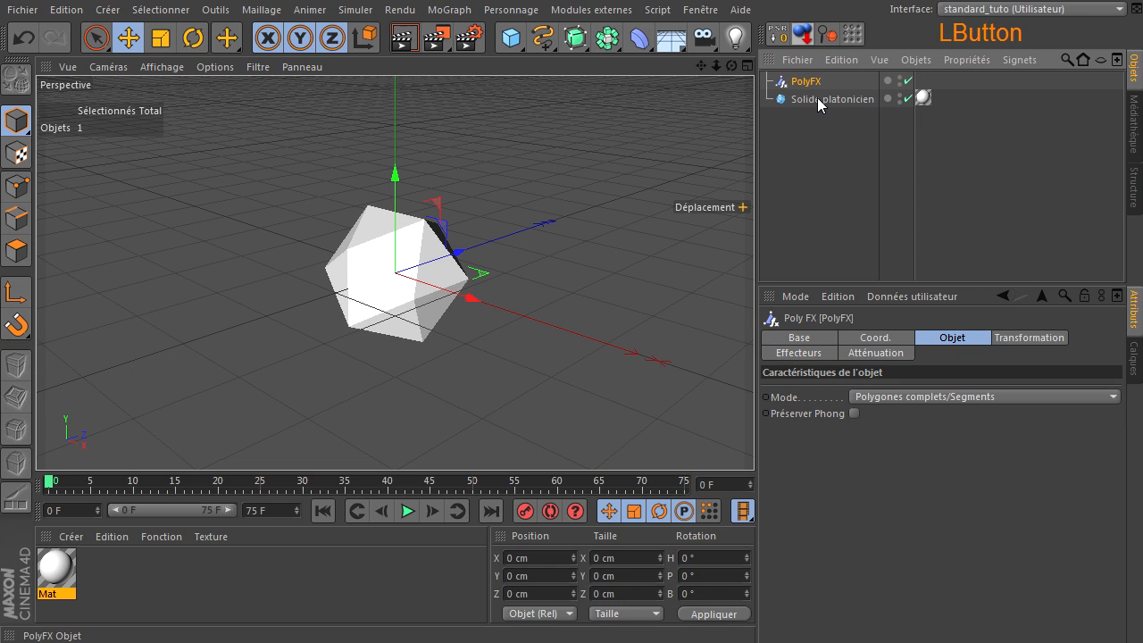
pyautogui.moveTo(817, 97); pyautogui.dragTo(818, 98)
pyautogui.click(826, 164)
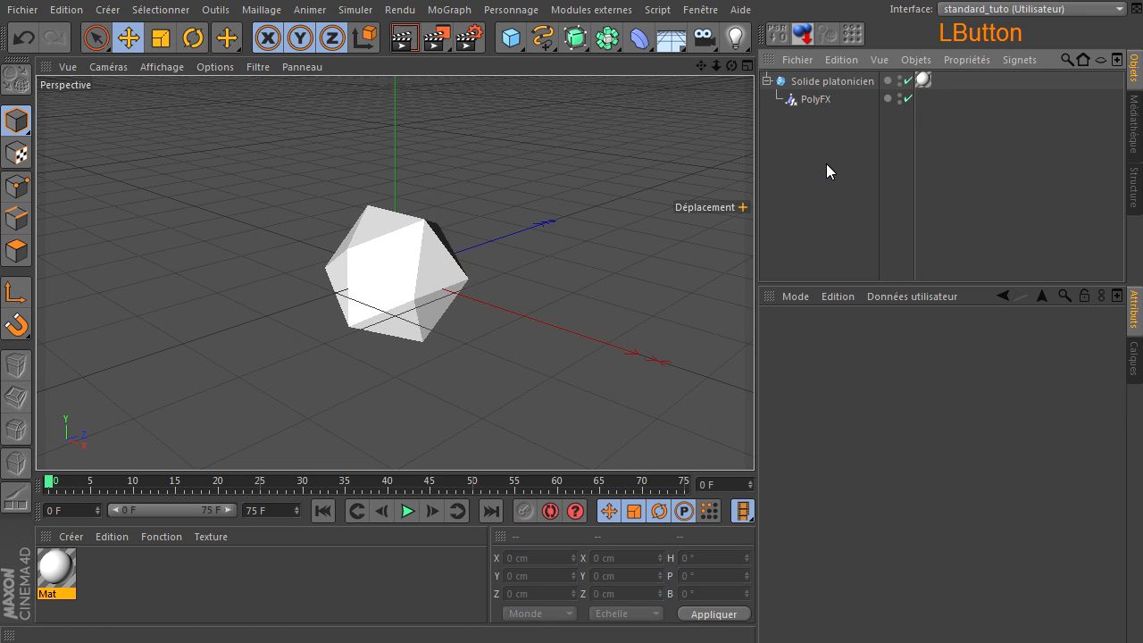
# Step: Add a MoGraph Fracture object and place the platonic solid inside it
pyautogui.click(464, 13)
pyautogui.click(489, 178)
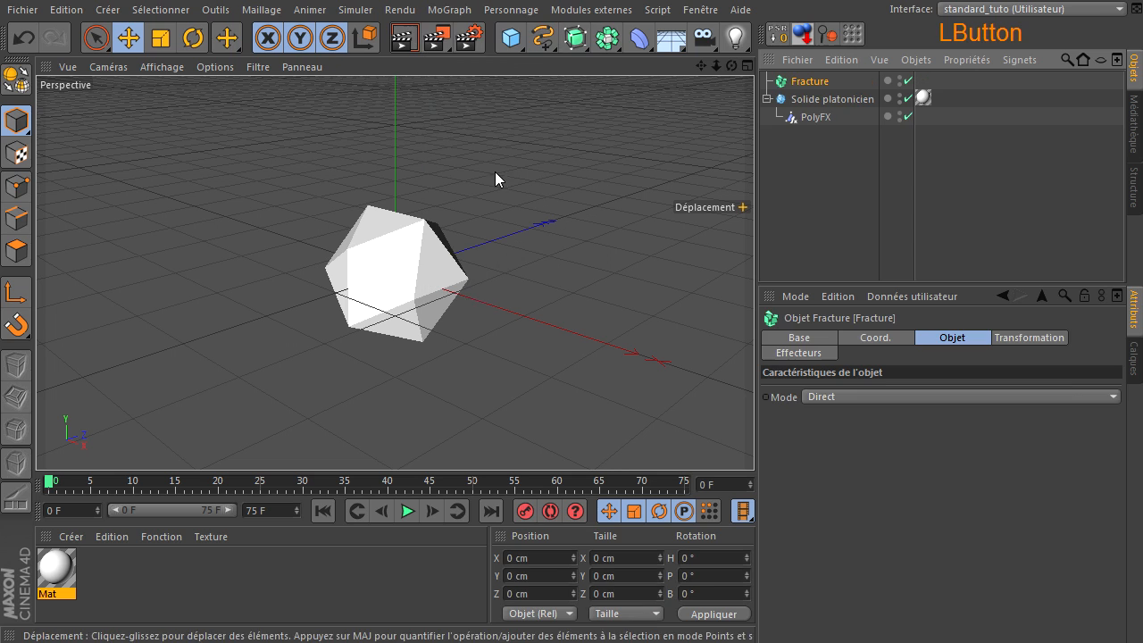
pyautogui.moveTo(793, 96); pyautogui.dragTo(807, 84)
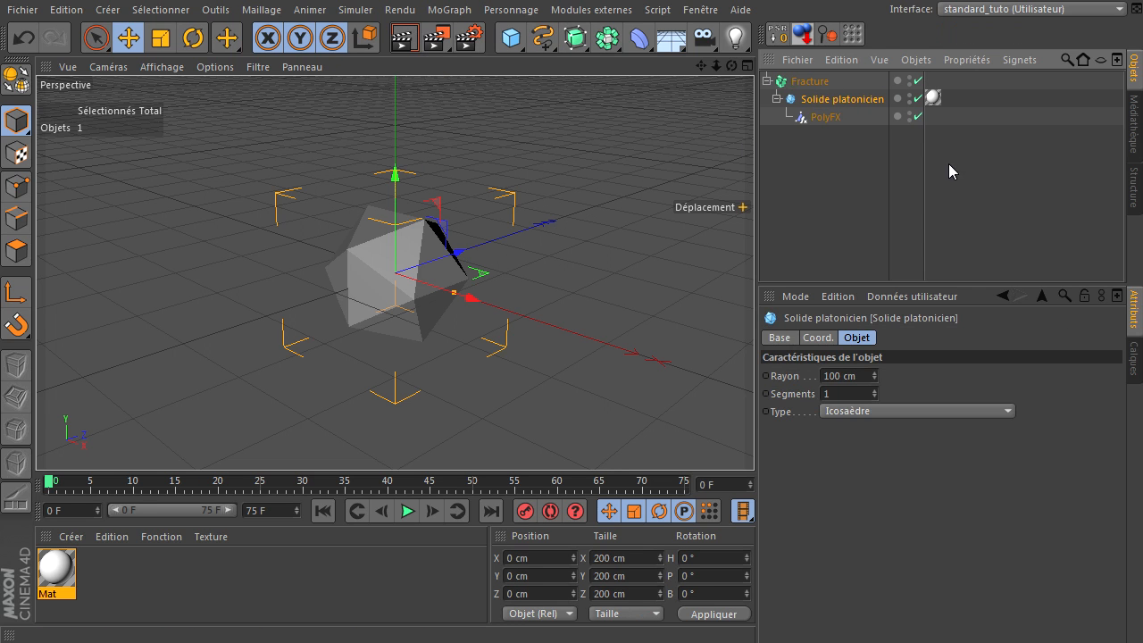
pyautogui.moveTo(940, 105)
pyautogui.mouseDown()
pyautogui.moveTo(933, 81)
pyautogui.moveTo(933, 98)
pyautogui.mouseUp()
# Step: Add an Effecteur Randomisation to the Fracture object, with Position turned off and Couleur set to Activer
pyautogui.click(814, 81)
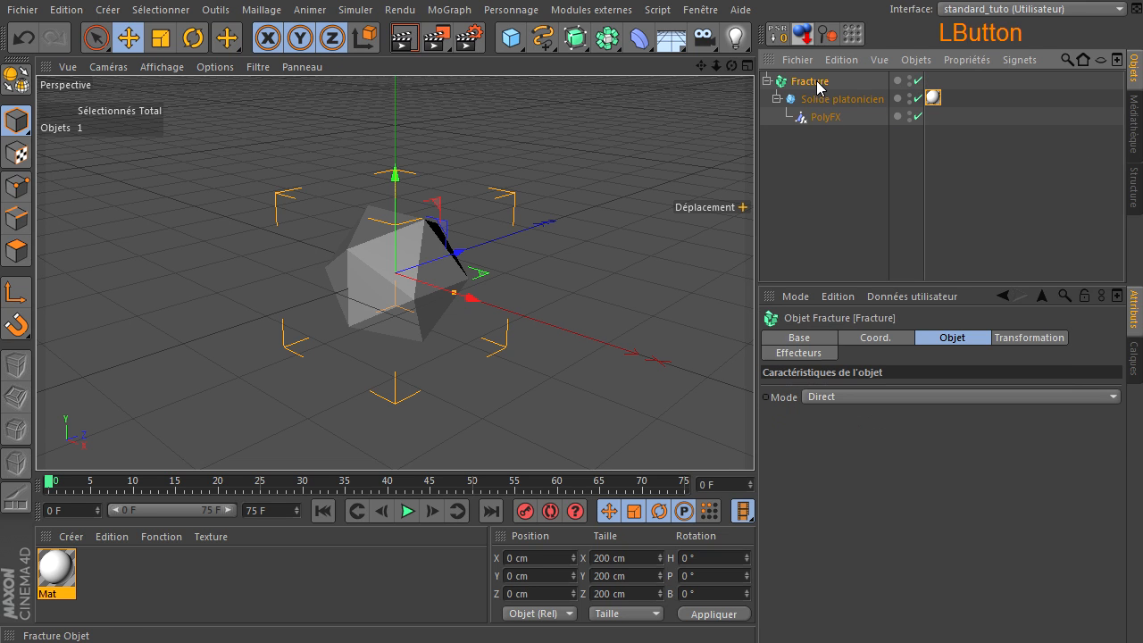
pyautogui.click(453, 11)
pyautogui.moveTo(462, 38)
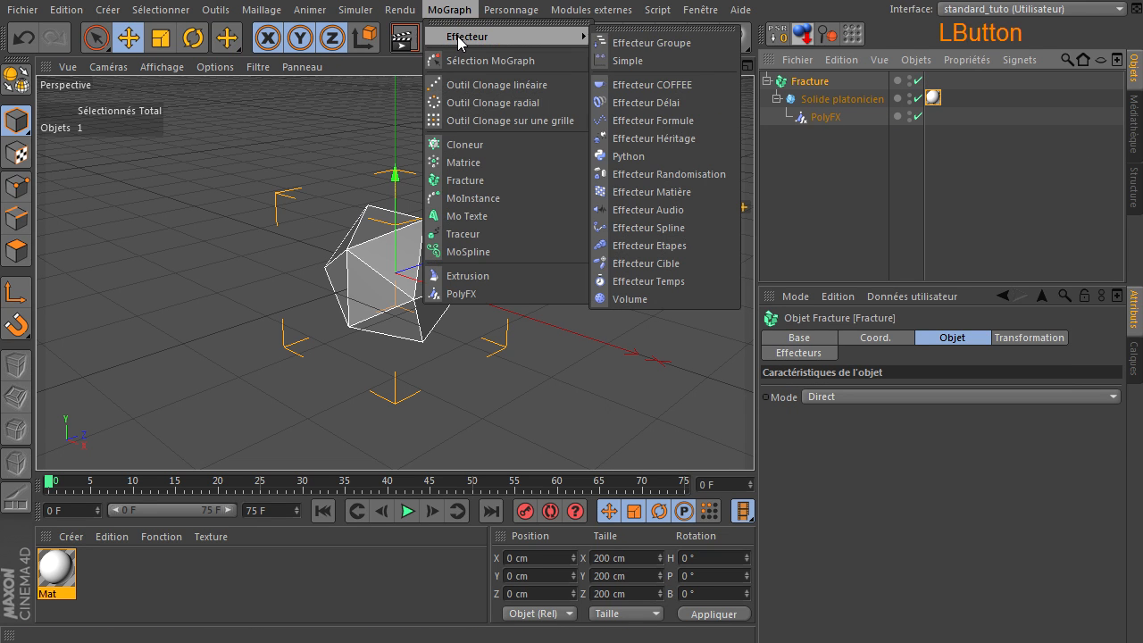
pyautogui.click(662, 176)
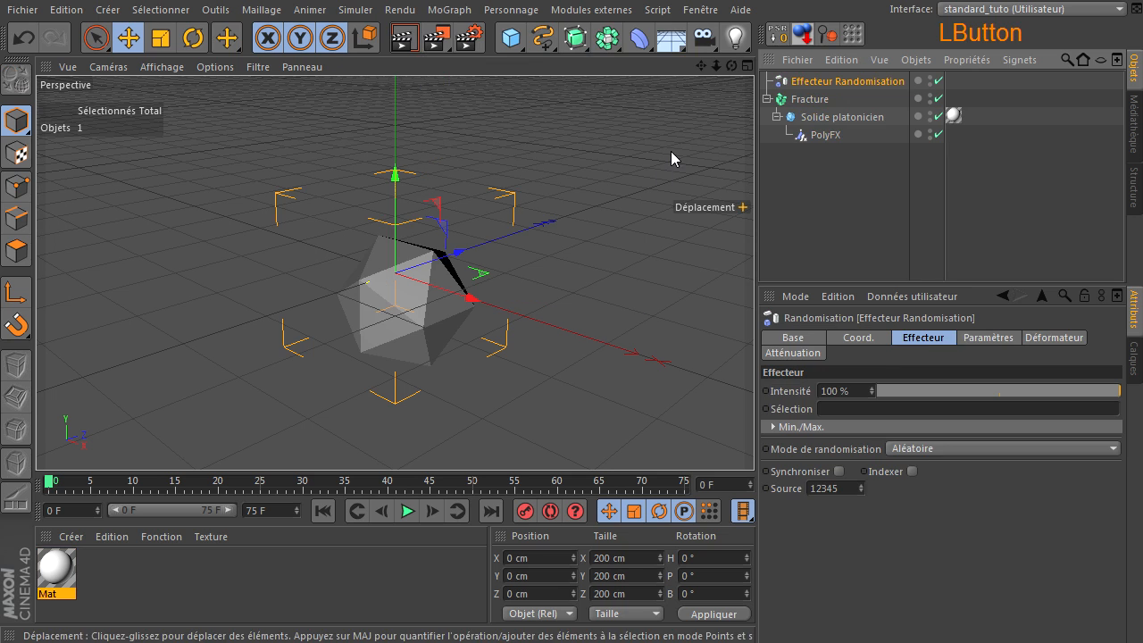
pyautogui.click(991, 339)
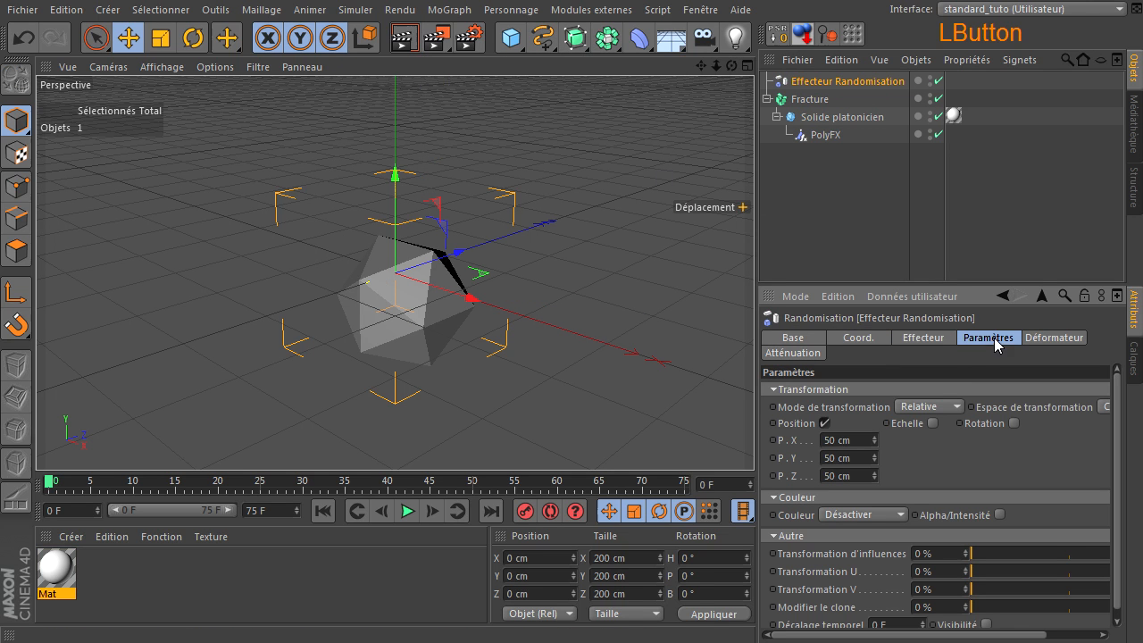
pyautogui.click(824, 422)
pyautogui.click(853, 463)
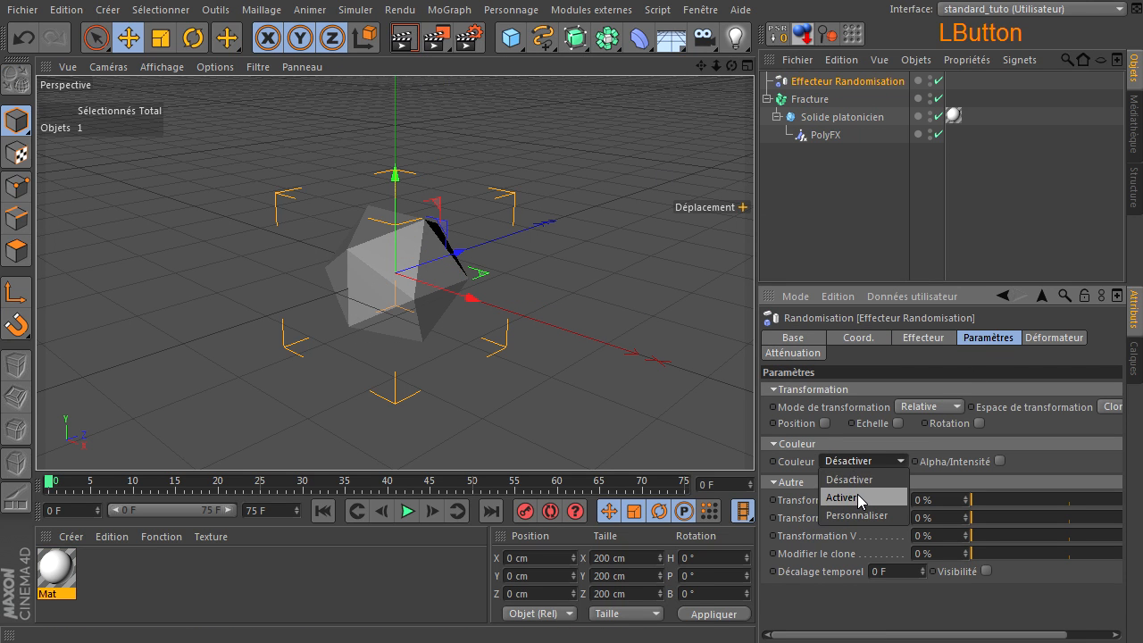
pyautogui.click(857, 491)
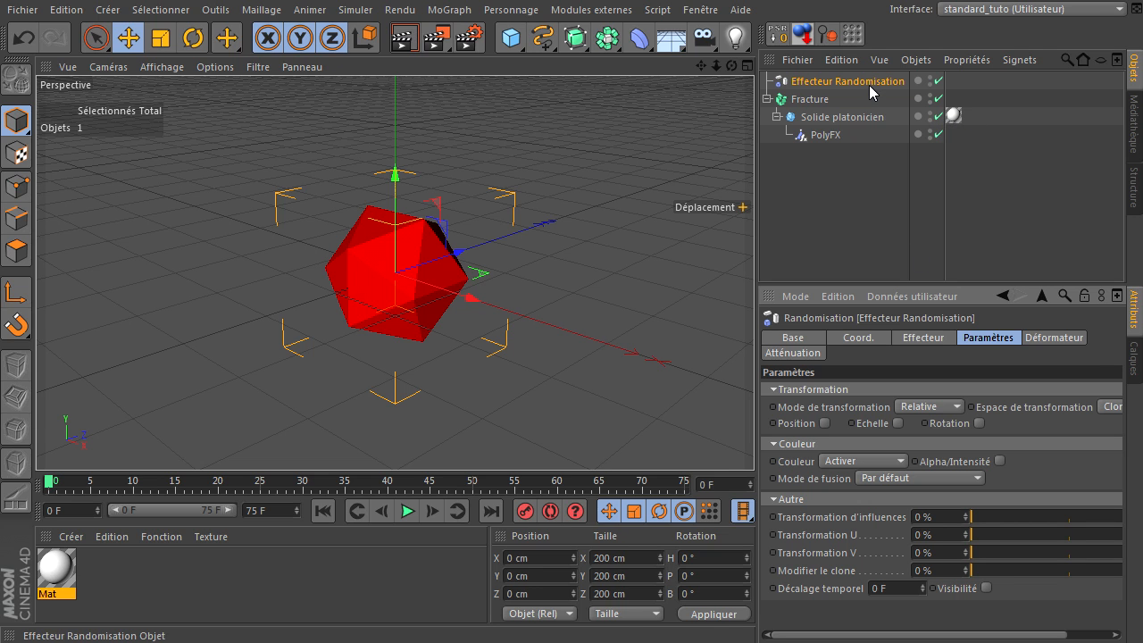
# Step: Add a Simple effector to PolyFX, with Position turned off and uniform Echelle turned on
pyautogui.click(826, 134)
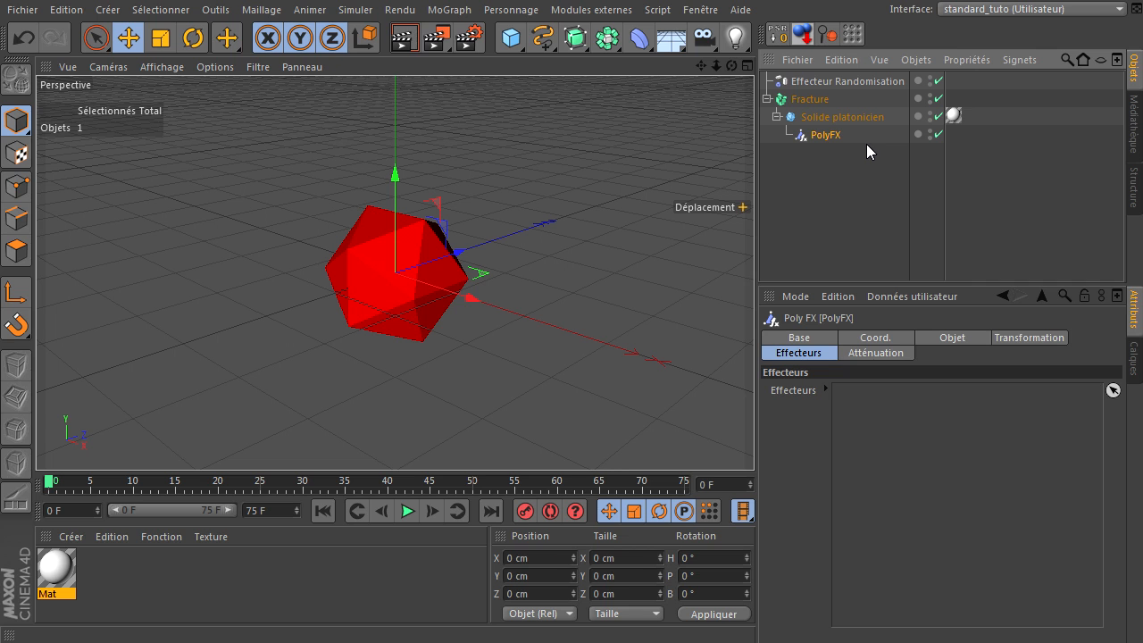
pyautogui.click(449, 10)
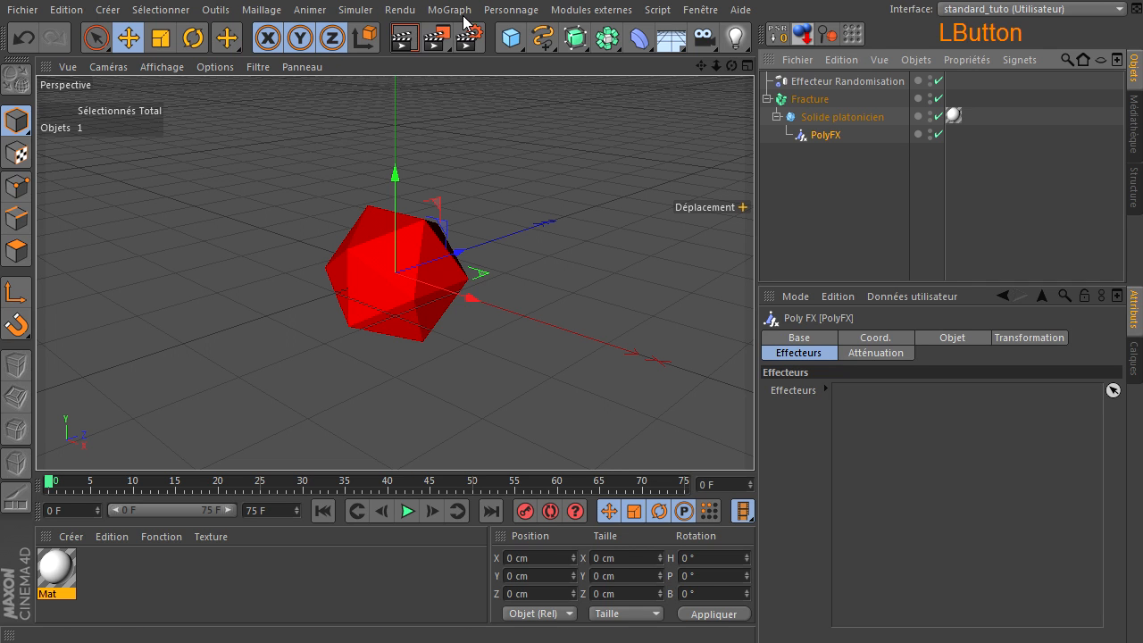
pyautogui.moveTo(472, 40)
pyautogui.click(653, 59)
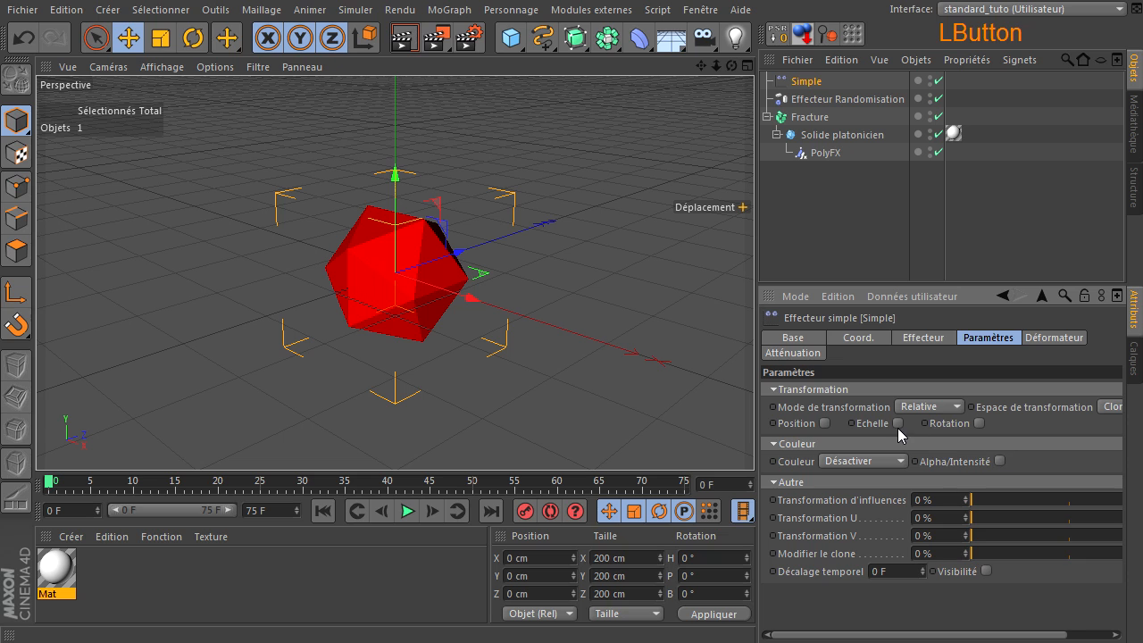
pyautogui.click(897, 423)
pyautogui.click(942, 492)
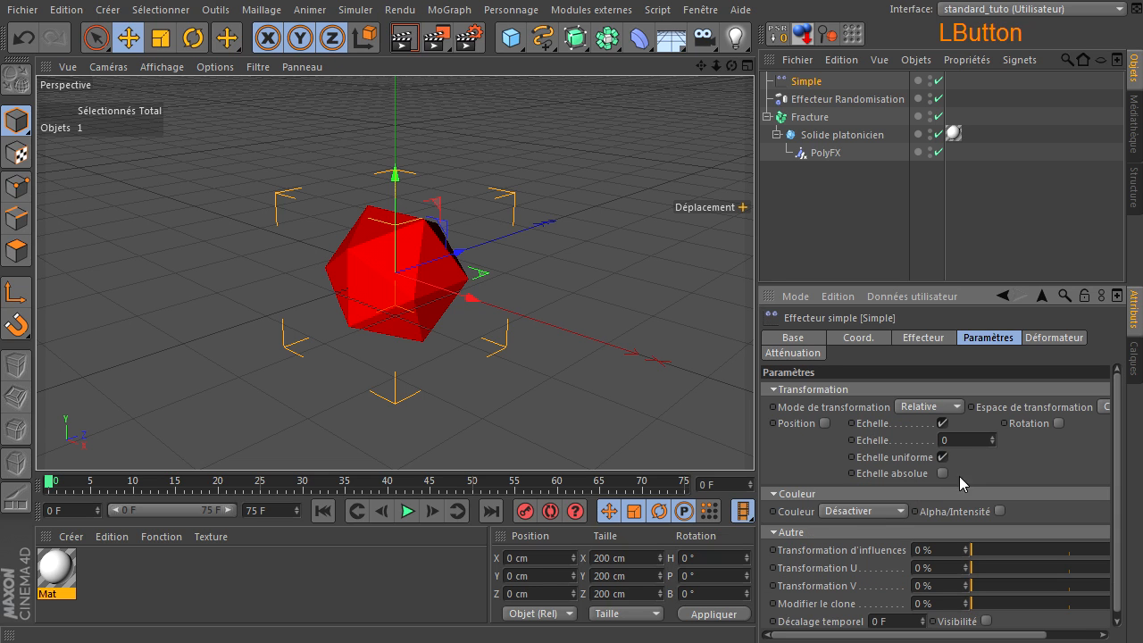
# Step: Set the Simple effector's uniform Echelle to -0.12, and refine it to -0.1
pyautogui.click(961, 441)
pyautogui.press('BackSpace')
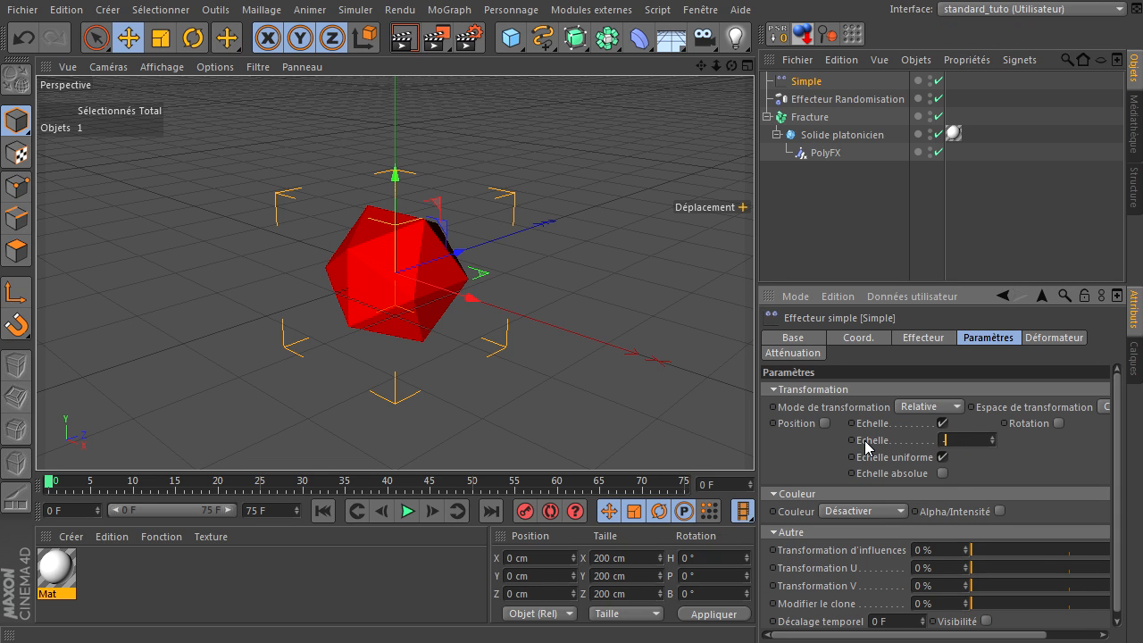
pyautogui.write('-0.12')
pyautogui.press('Return')
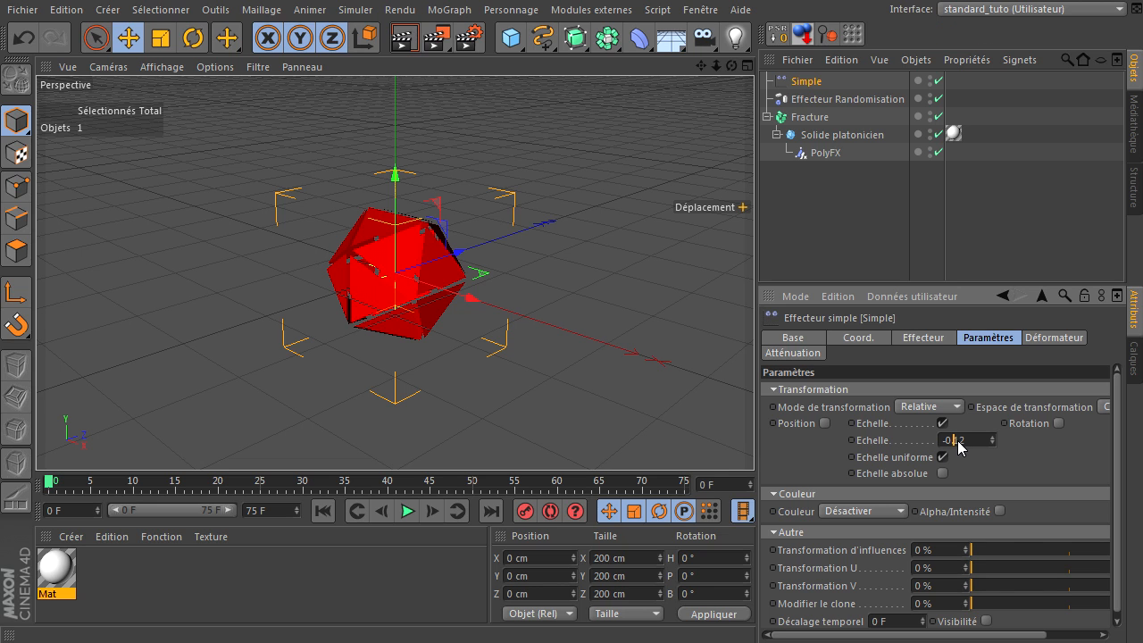
pyautogui.moveTo(957, 439); pyautogui.dragTo(1019, 434)
pyautogui.write('1')
pyautogui.press('Return')
# Step: Set the Fracture object's Mode to Exploser les segments
pyautogui.click(812, 117)
pyautogui.click(957, 338)
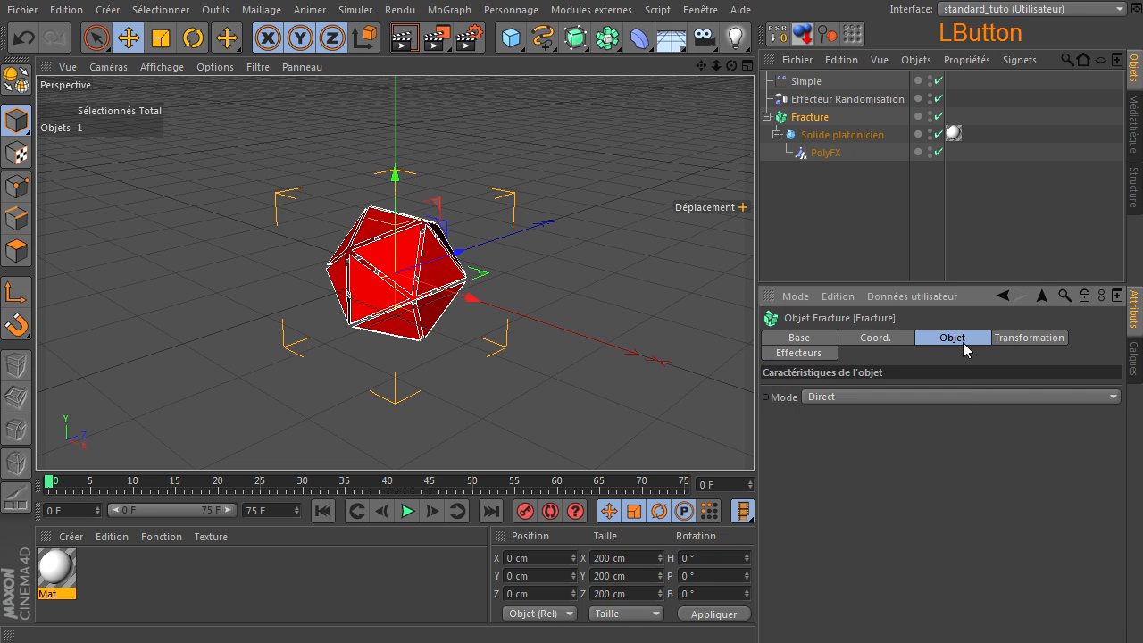
pyautogui.click(959, 396)
pyautogui.click(950, 430)
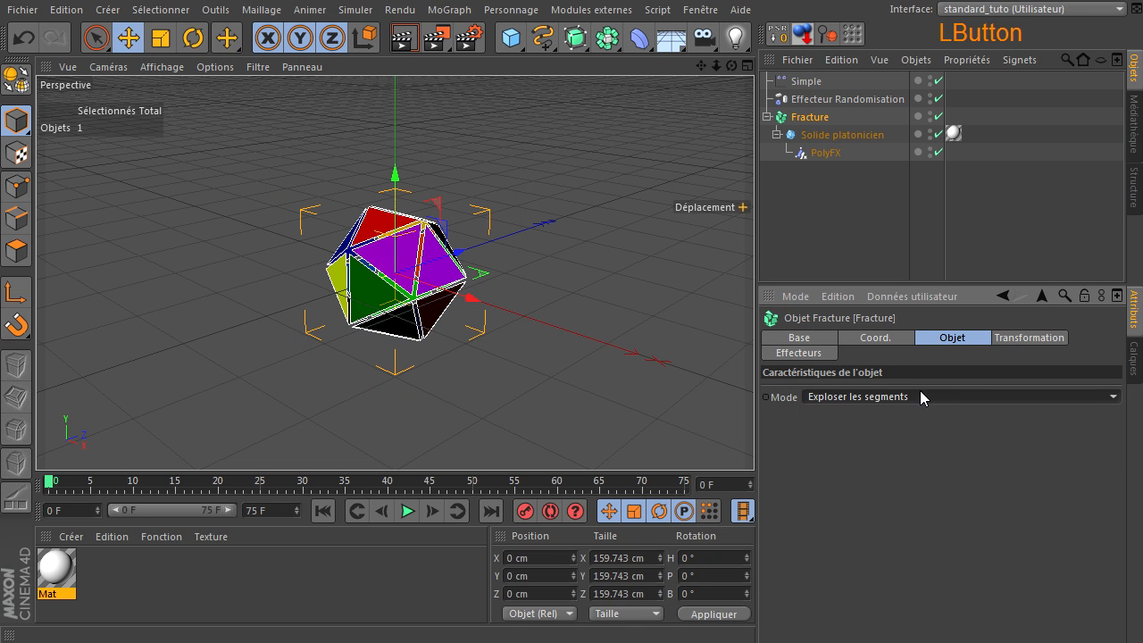
# Step: Set the Simple effector's uniform Echelle to -0.012
pyautogui.click(821, 81)
pyautogui.click(964, 510)
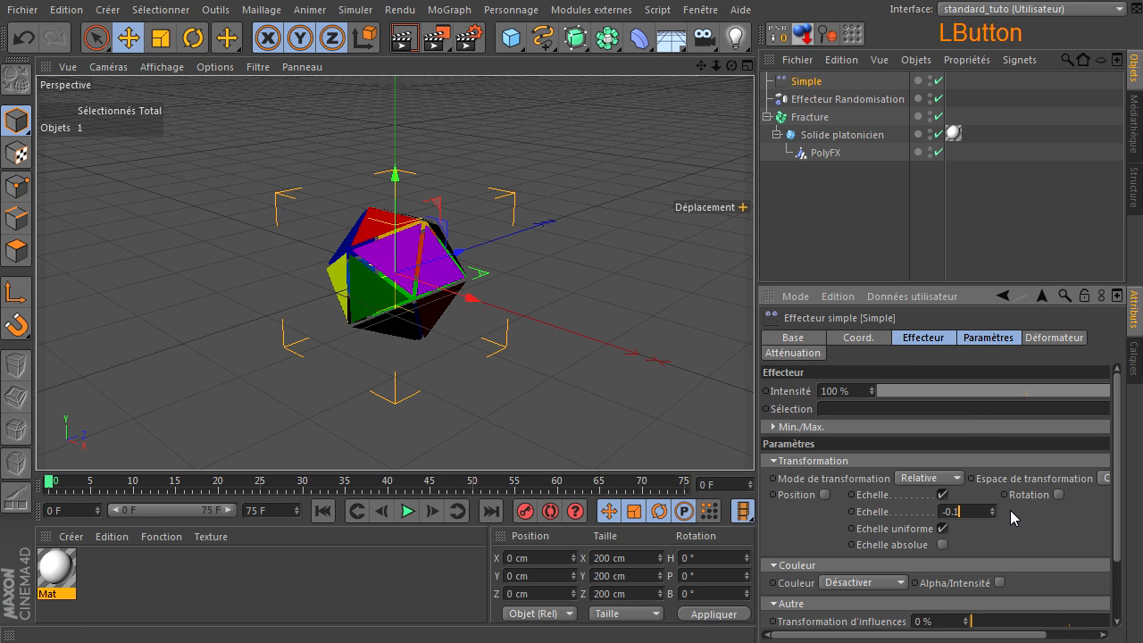
pyautogui.press('Left')
pyautogui.write('0')
pyautogui.press('Right')
pyautogui.write('2')
pyautogui.press('Return')
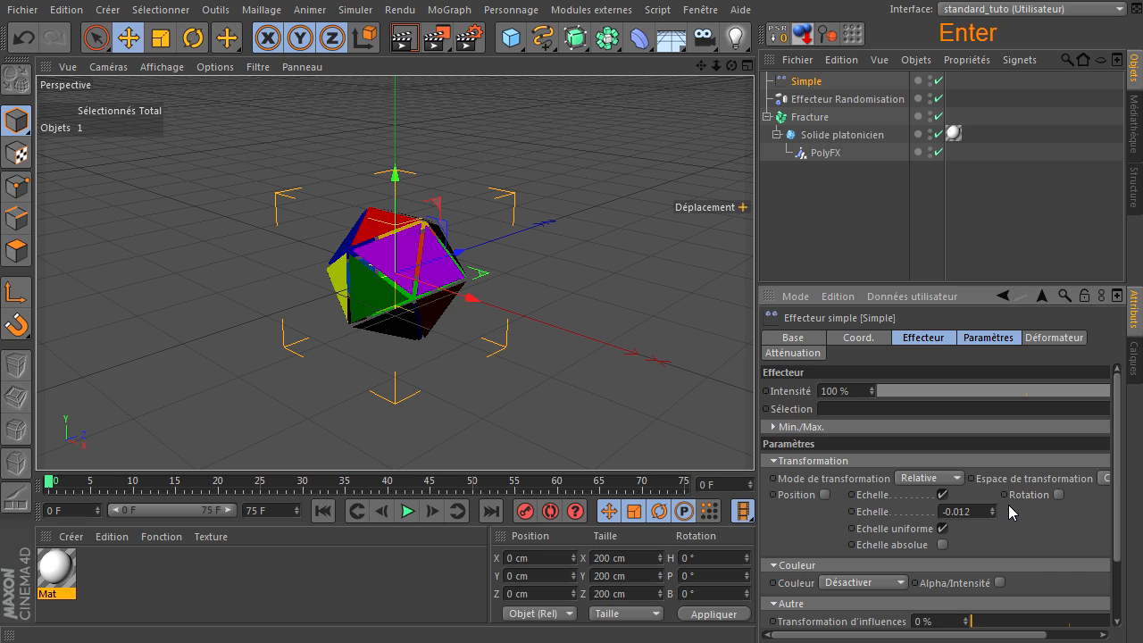
# Step: Examine the gaps between the solid's polygons up close and in a render of the active view
pyautogui.scroll(5, 401, 288)
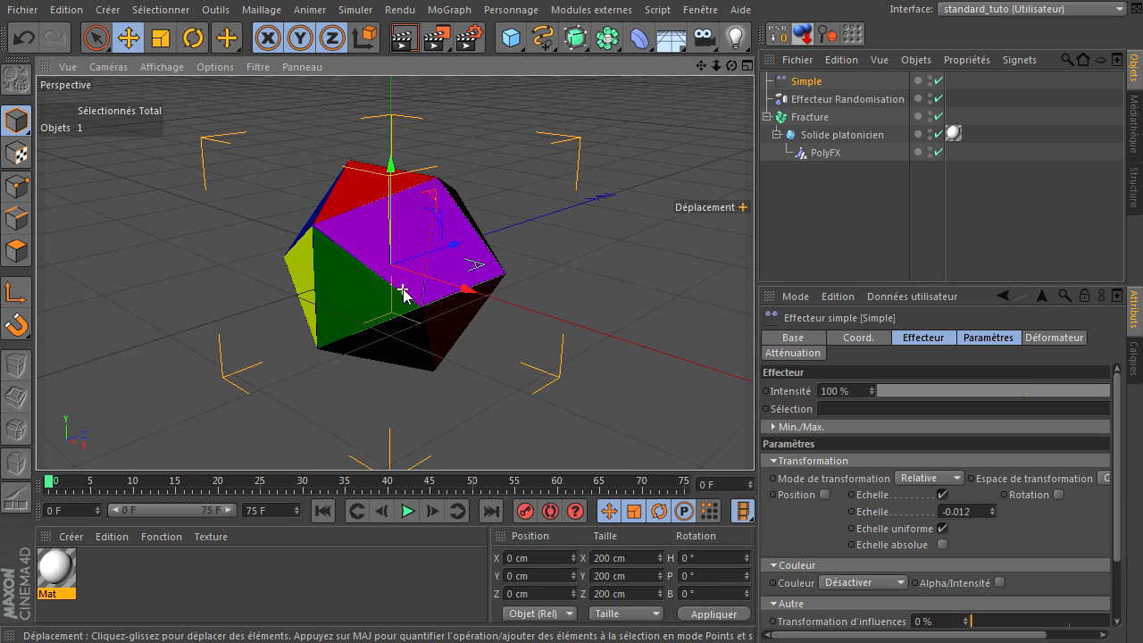
pyautogui.scroll(3, 401, 290)
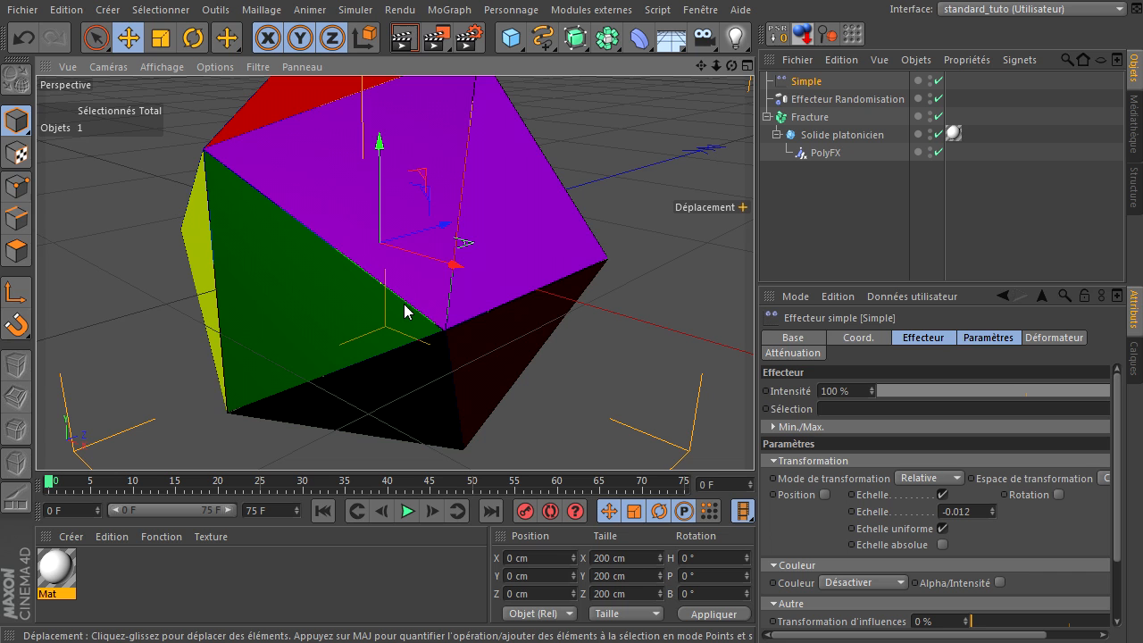
pyautogui.scroll(-4, 432, 322)
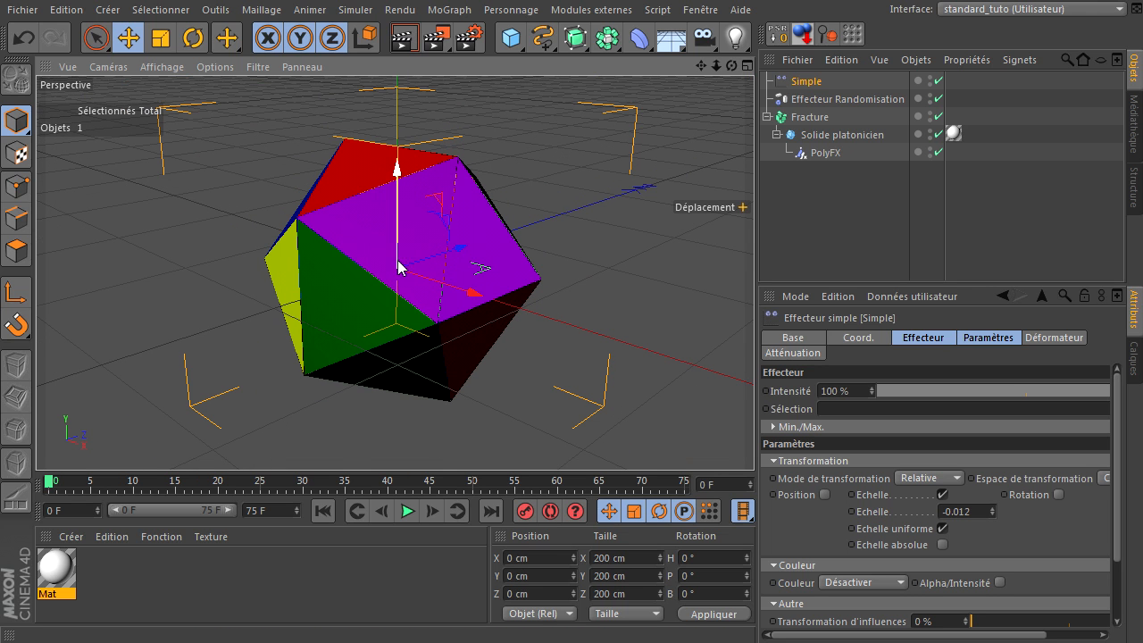
pyautogui.scroll(-2, 399, 259)
pyautogui.click(403, 37)
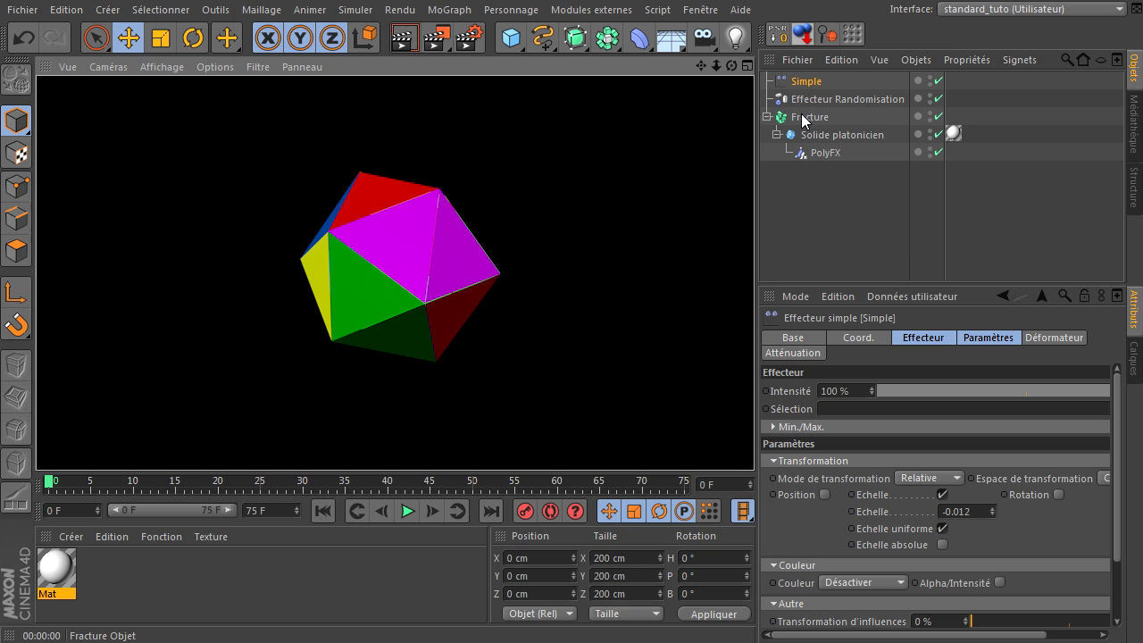
pyautogui.click(834, 243)
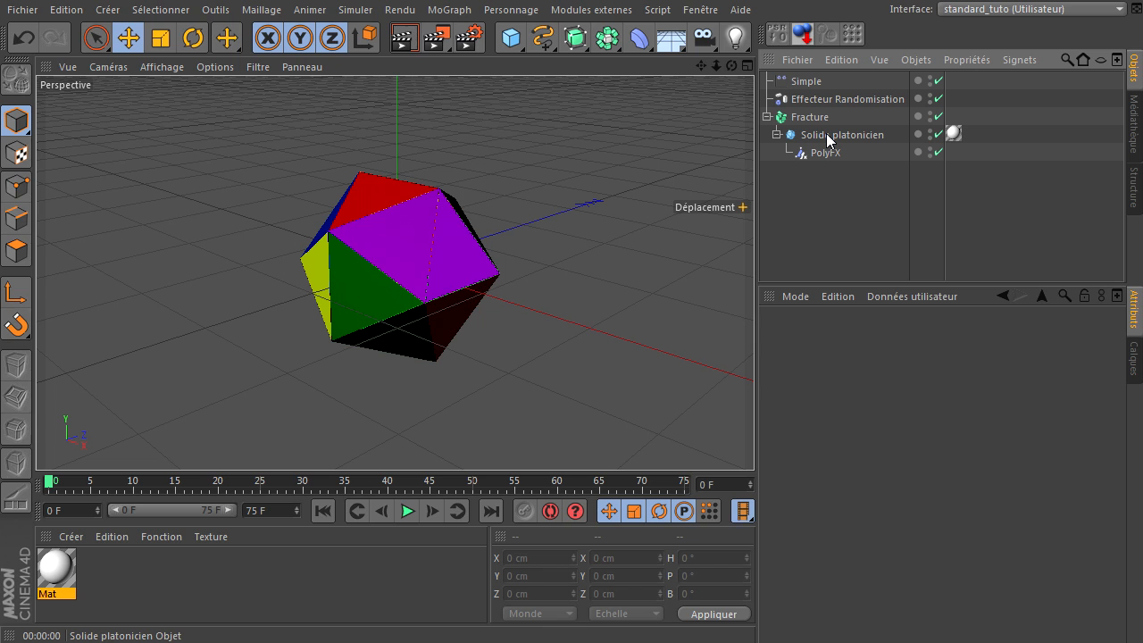
# Step: Set the Simple effector's uniform Echelle to -0.02 and deselect the effector
pyautogui.click(812, 82)
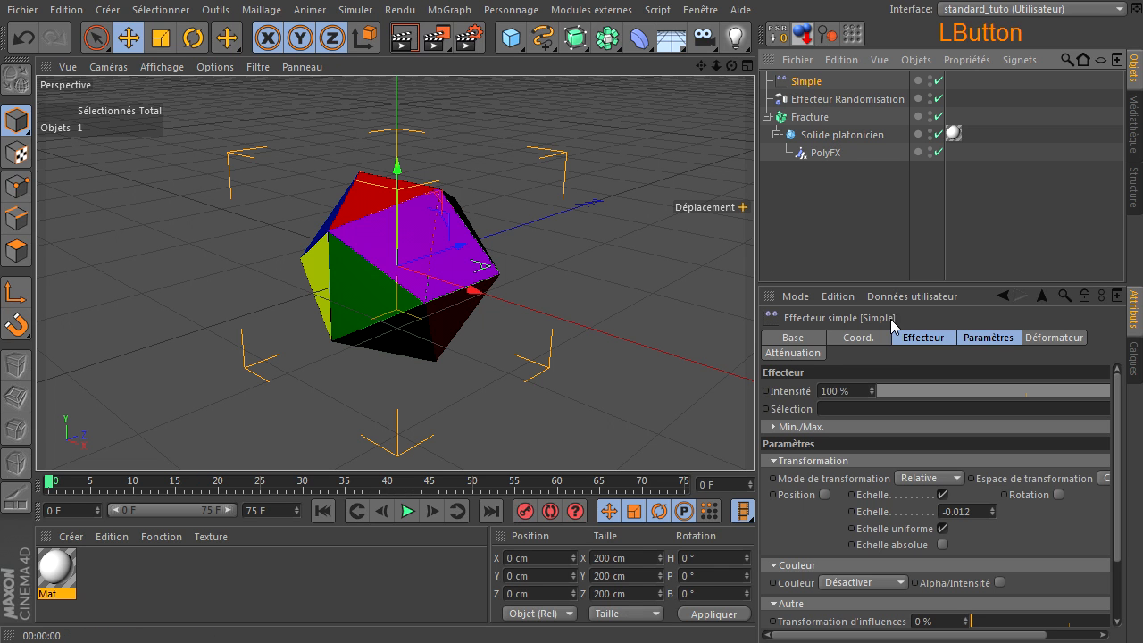
pyautogui.moveTo(961, 508); pyautogui.dragTo(983, 510)
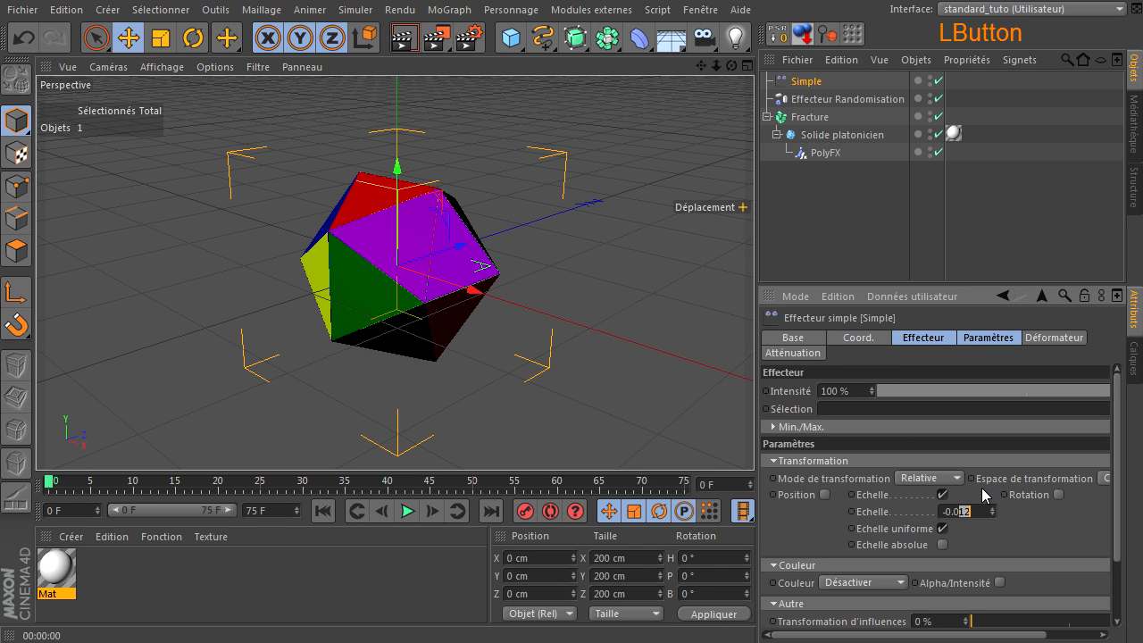
pyautogui.write('2')
pyautogui.press('Return')
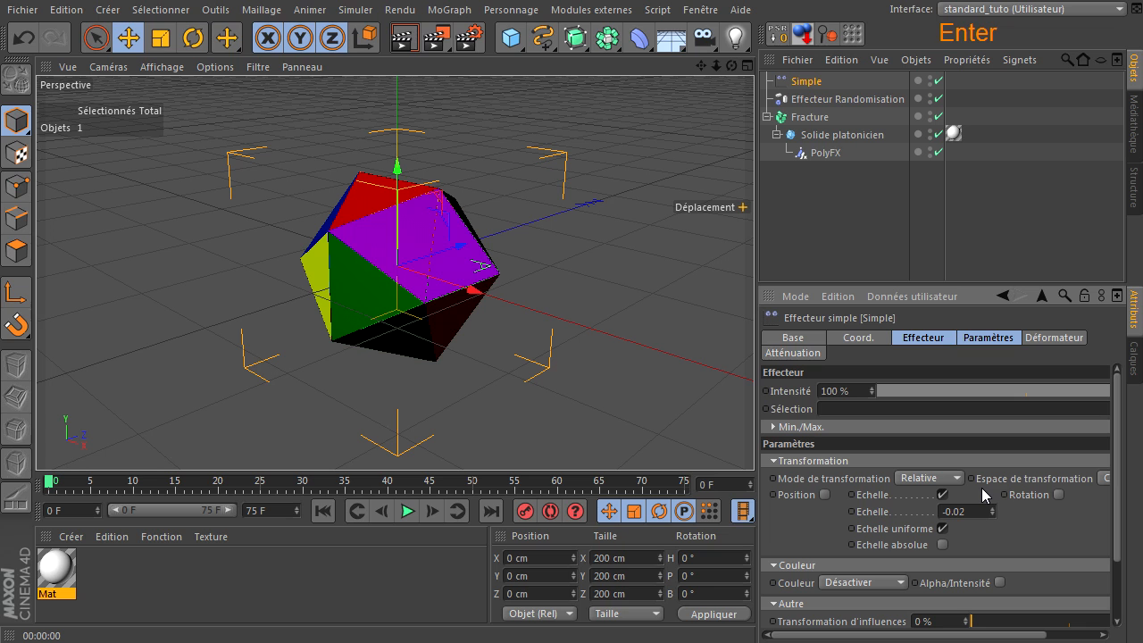
pyautogui.click(843, 246)
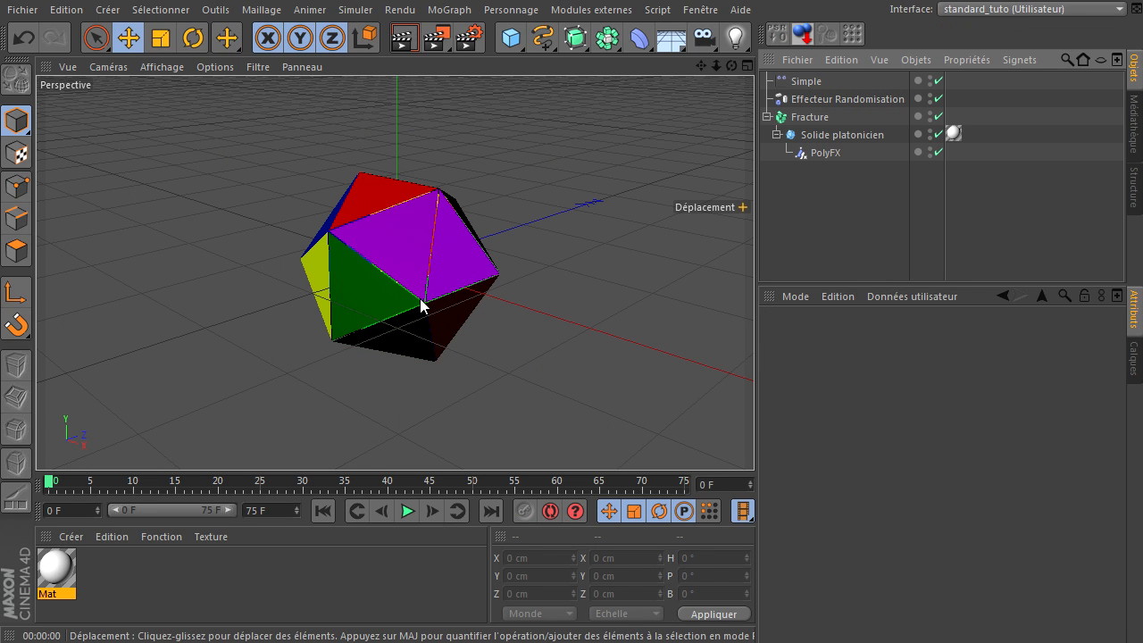
# Step: Set the colour channel's Mode de fusion to Addition in the solid's material Mat and render the view
pyautogui.doubleClick(51, 561)
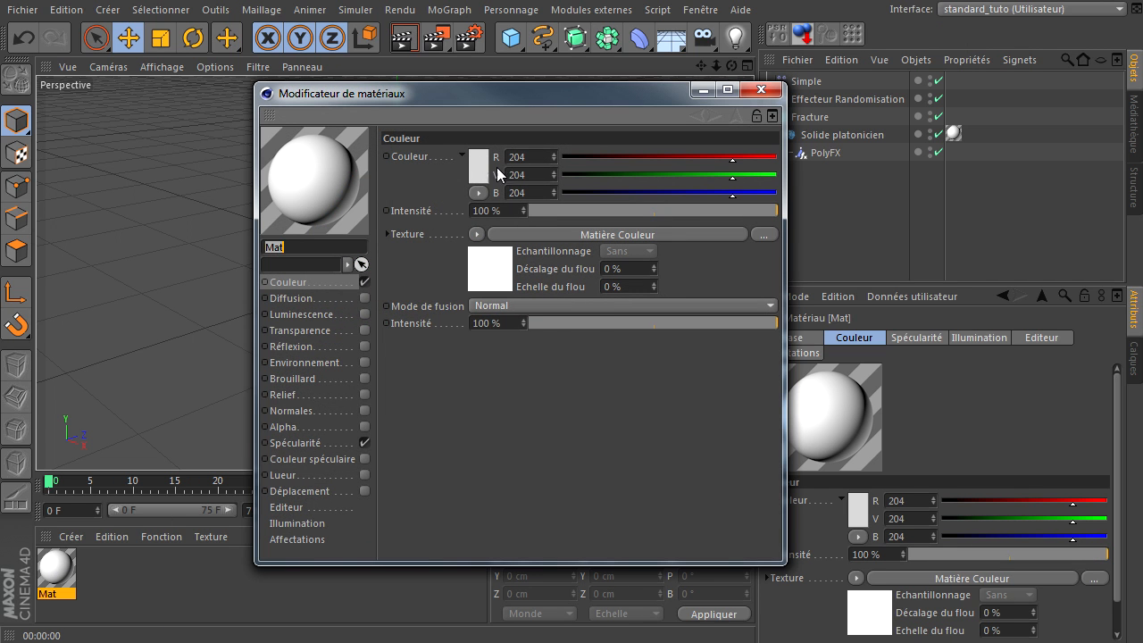
pyautogui.click(521, 306)
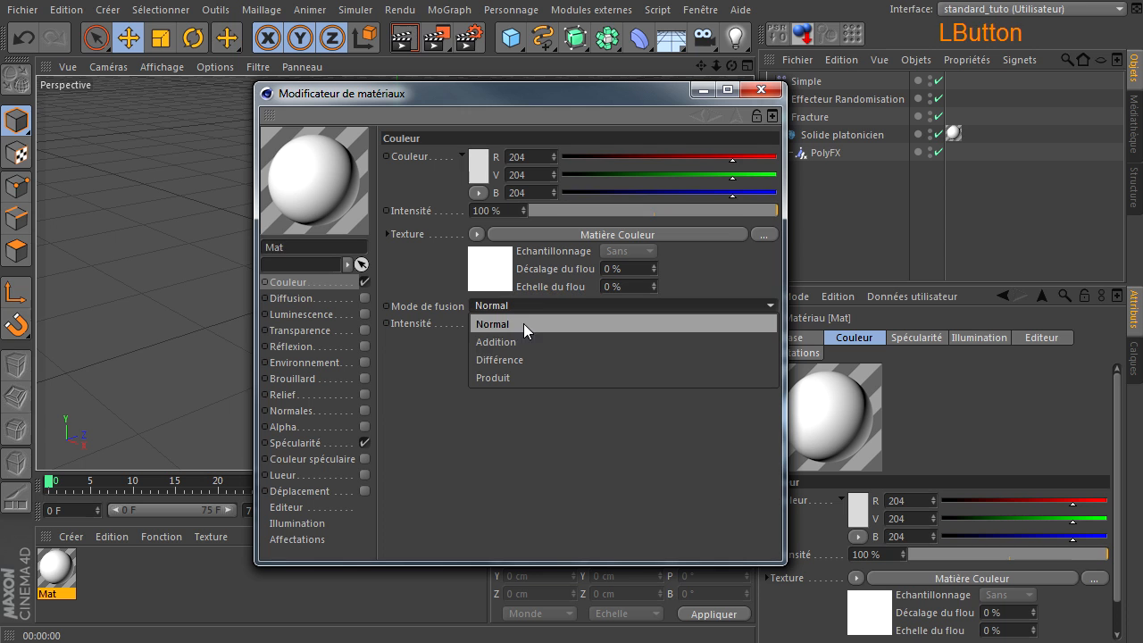
pyautogui.click(518, 341)
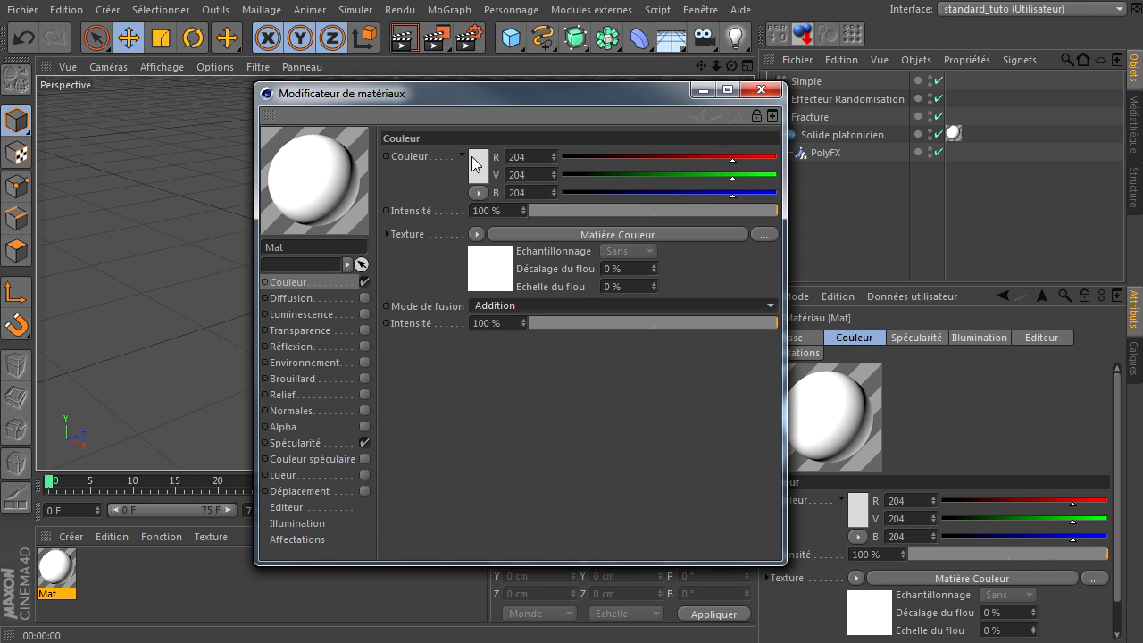
pyautogui.moveTo(484, 99); pyautogui.dragTo(747, 112)
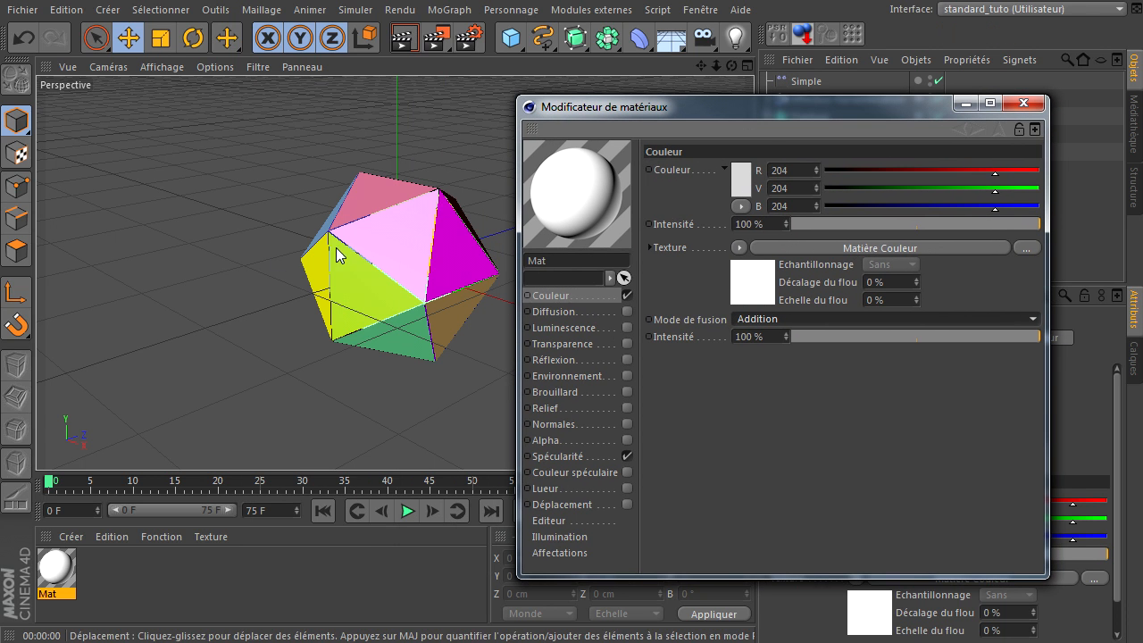
pyautogui.click(401, 40)
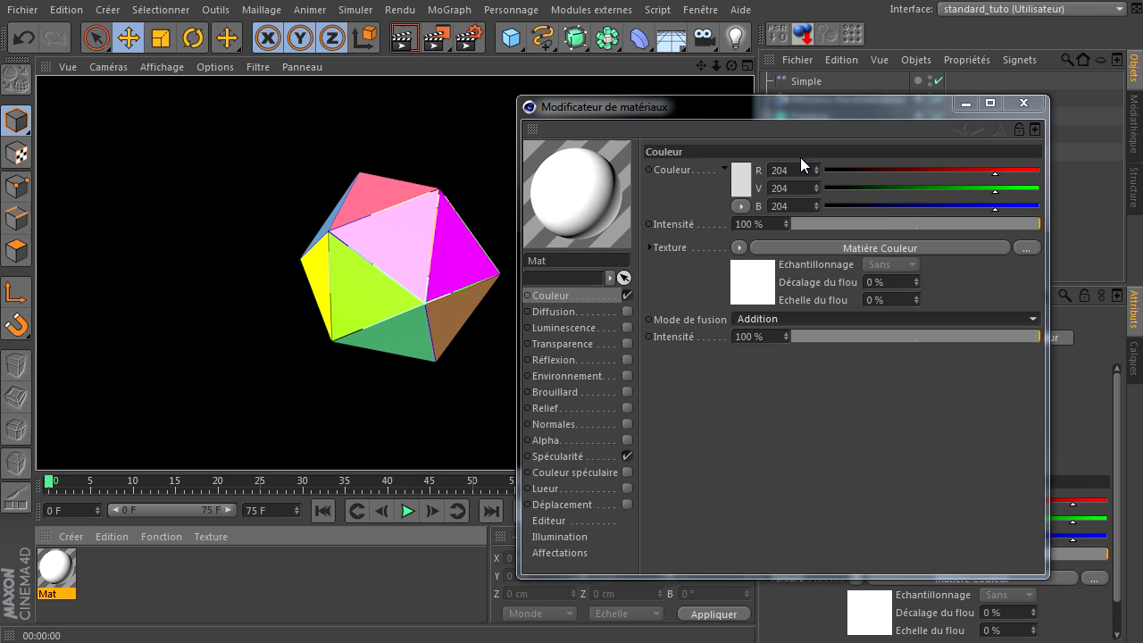
# Step: Change the material's colour to light blue, RGB 134, 206, 255, and render the view
pyautogui.click(739, 176)
pyautogui.moveTo(733, 108); pyautogui.dragTo(777, 103)
pyautogui.moveTo(689, 128)
pyautogui.mouseDown()
pyautogui.moveTo(659, 125)
pyautogui.moveTo(688, 124)
pyautogui.mouseUp()
pyautogui.click(672, 125)
pyautogui.click(684, 261)
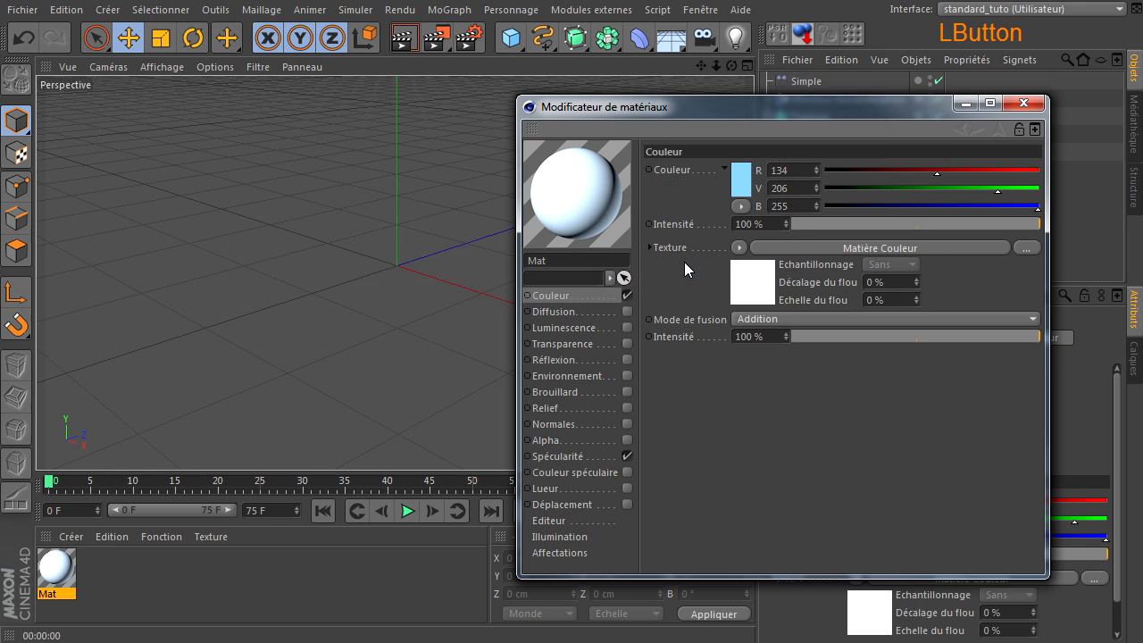
pyautogui.click(392, 44)
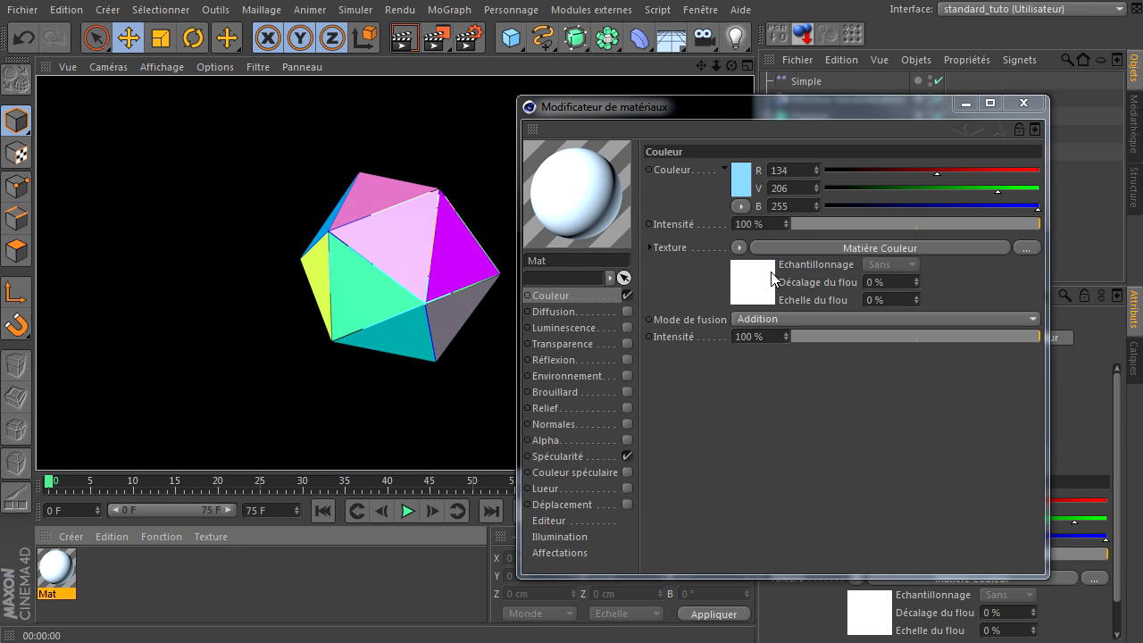
# Step: Try the Différence and Produit blending modes on the material's colour channel and return to Addition
pyautogui.click(763, 318)
pyautogui.click(761, 374)
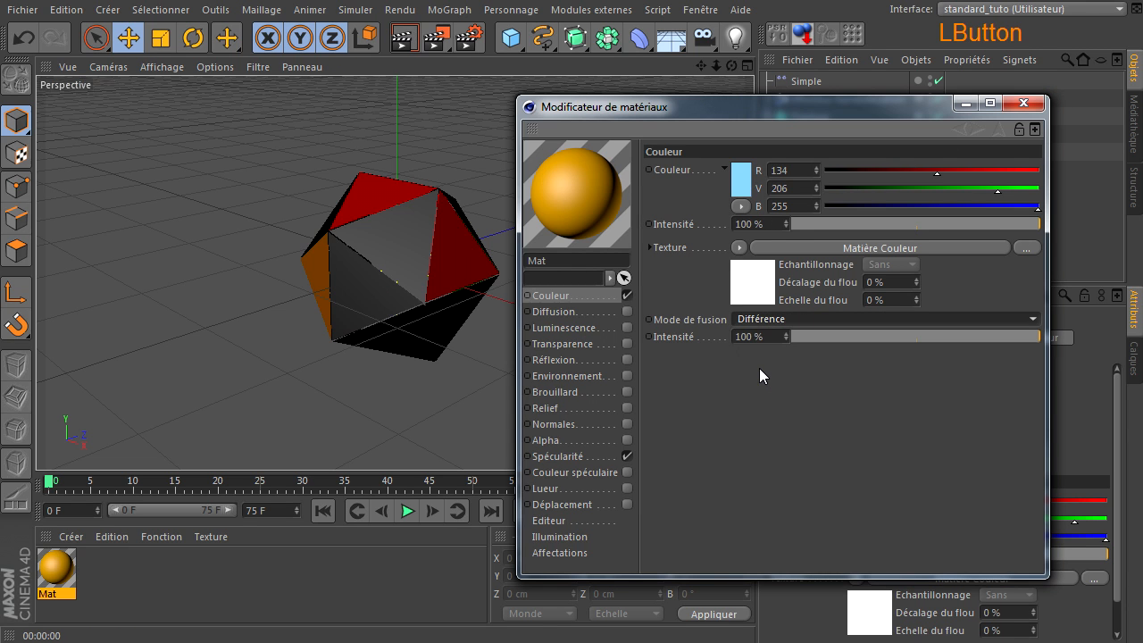
pyautogui.press('Down')
pyautogui.press('Up')
pyautogui.press('Up')
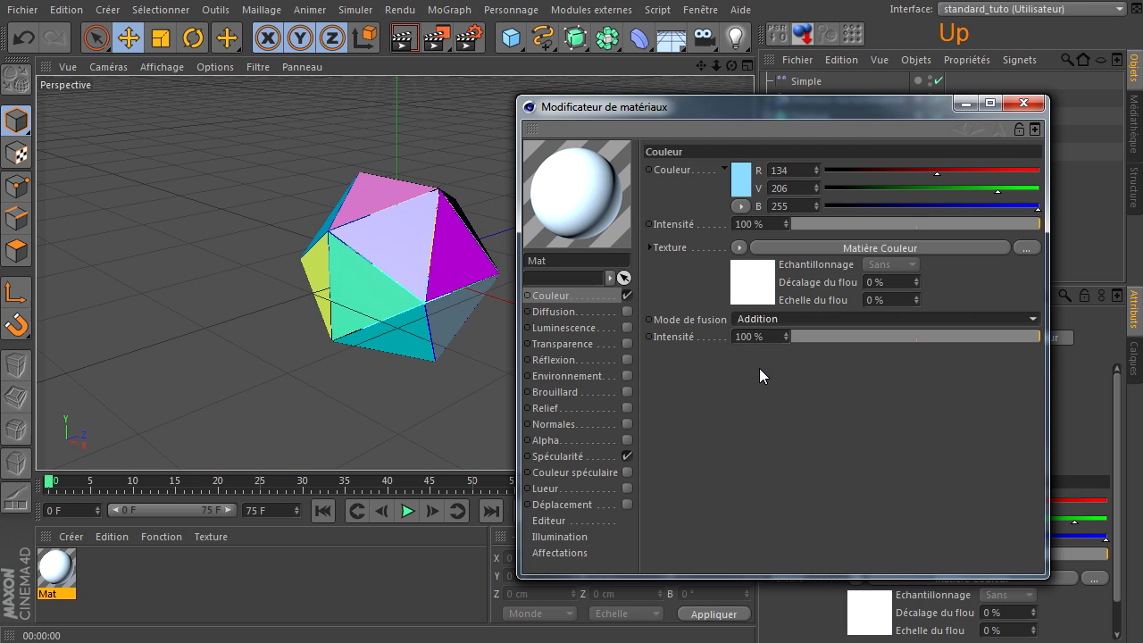
# Step: Set the material's colour to a deeper blue, RGB 58, 167, 239, close the material editor and render the view
pyautogui.click(740, 179)
pyautogui.click(727, 123)
pyautogui.click(709, 258)
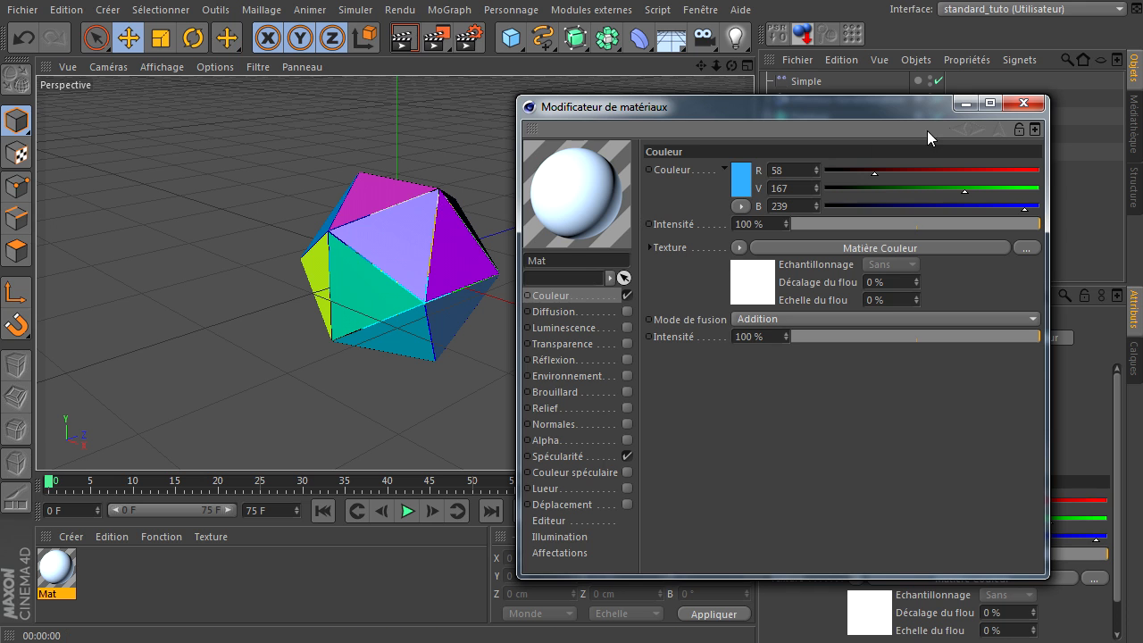
pyautogui.click(1017, 104)
pyautogui.click(403, 37)
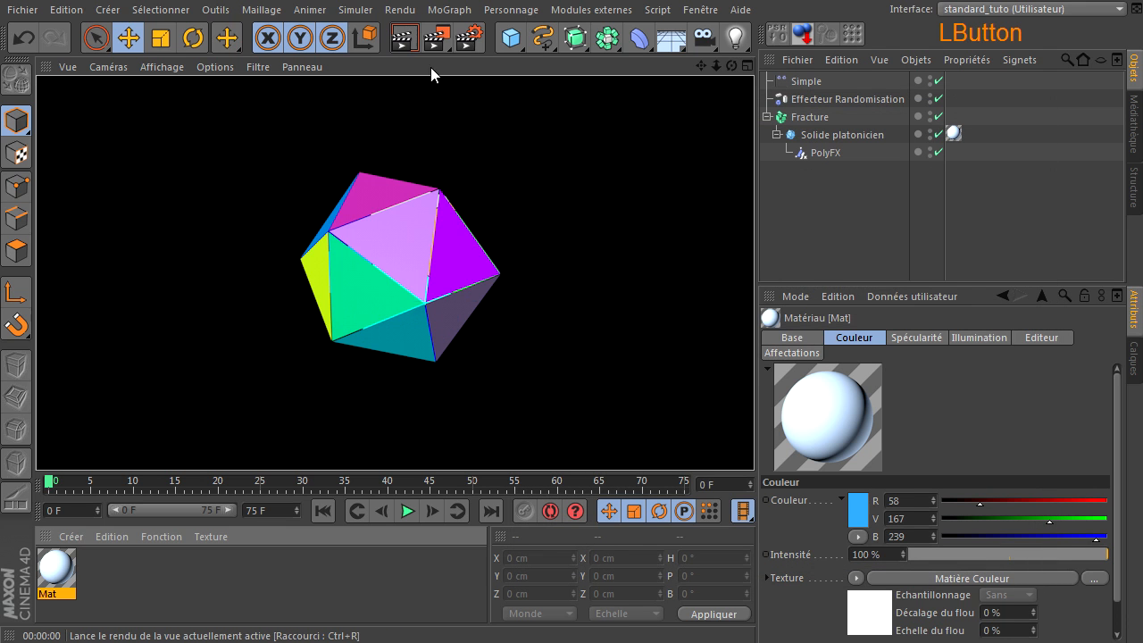
pyautogui.click(800, 227)
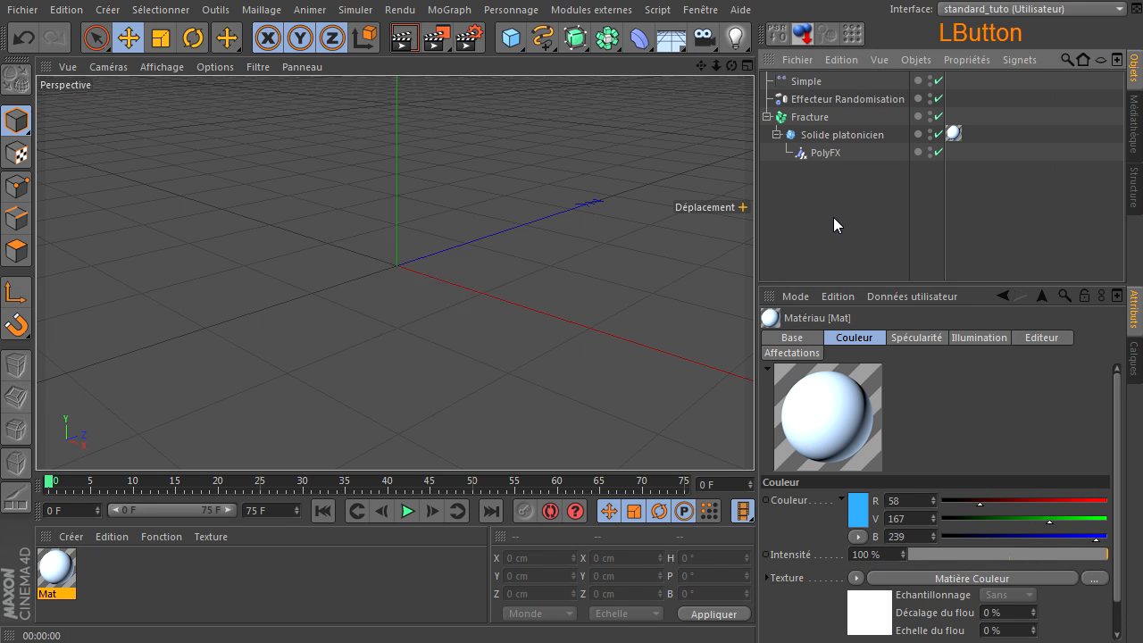
# Step: Scale the platonic solid up uniformly to about 181 %, giving it a radius of about 181 cm
pyautogui.click(850, 134)
pyautogui.click(160, 37)
pyautogui.moveTo(199, 209); pyautogui.dragTo(579, 82)
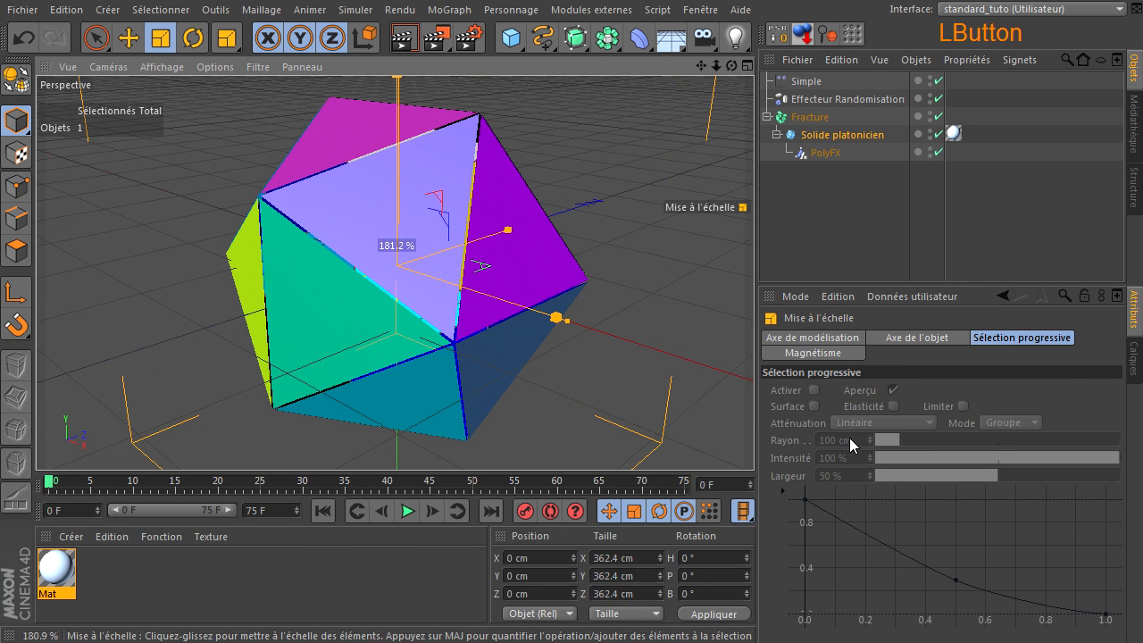
pyautogui.moveTo(717, 69); pyautogui.dragTo(717, 98)
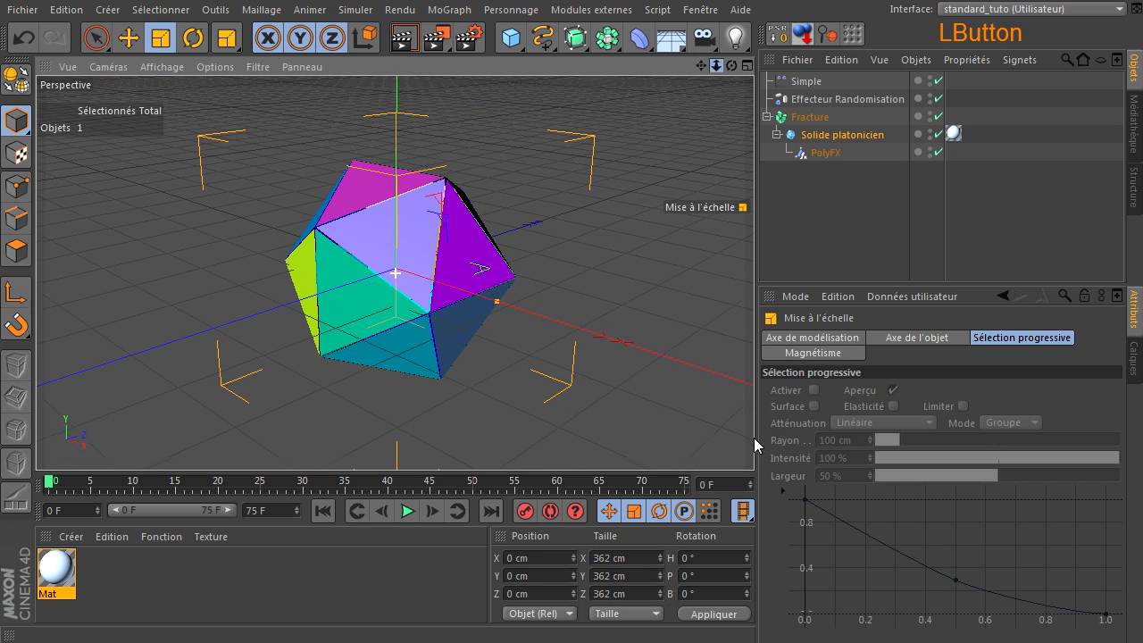
pyautogui.click(840, 218)
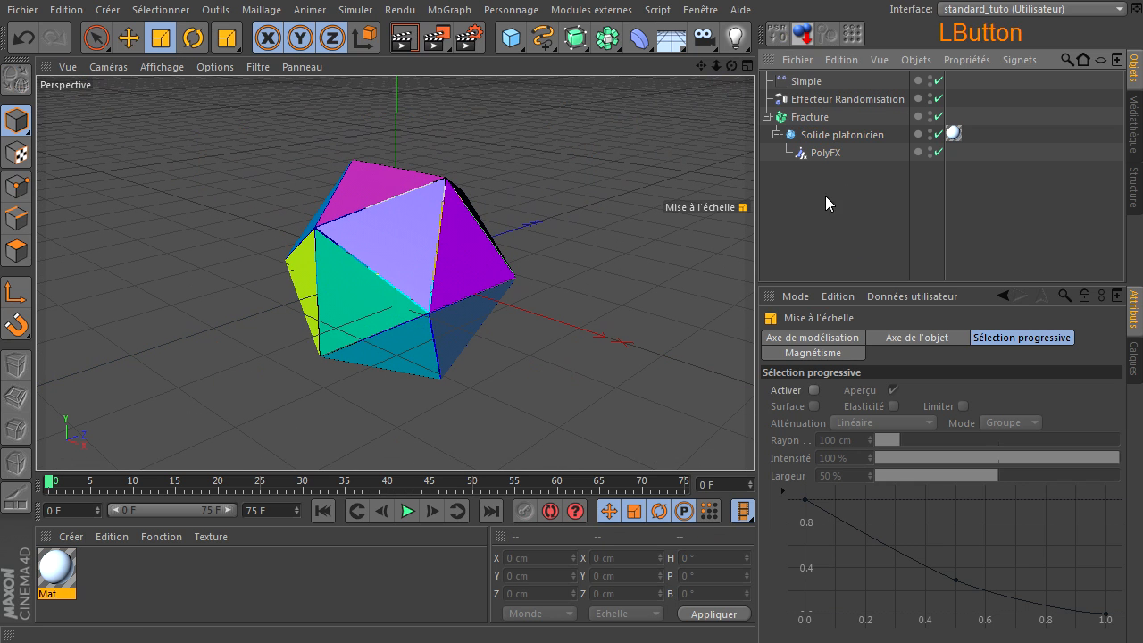
# Step: Add a second Effecteur Randomisation and make it a child of the platonic solid, above PolyFX
pyautogui.click(835, 134)
pyautogui.click(444, 11)
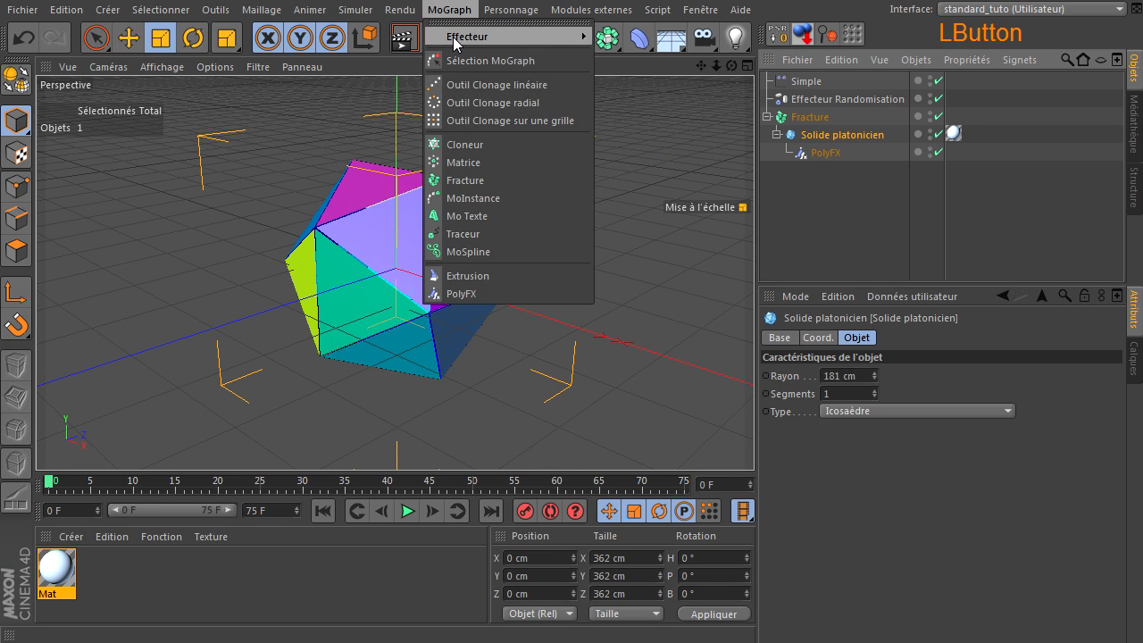
pyautogui.moveTo(536, 35)
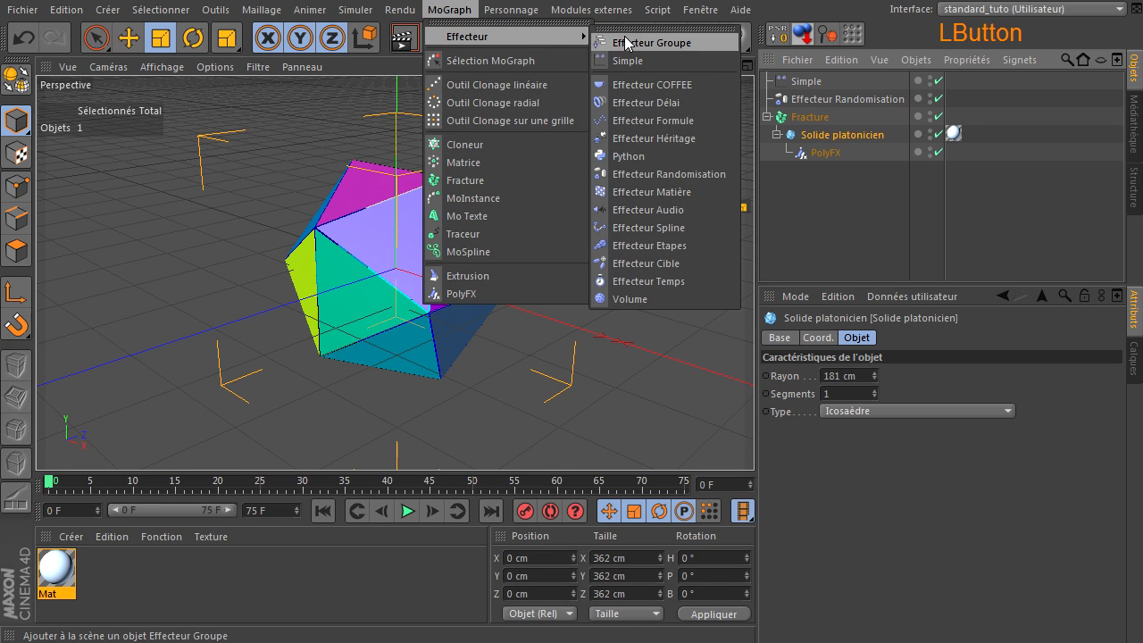
pyautogui.click(658, 174)
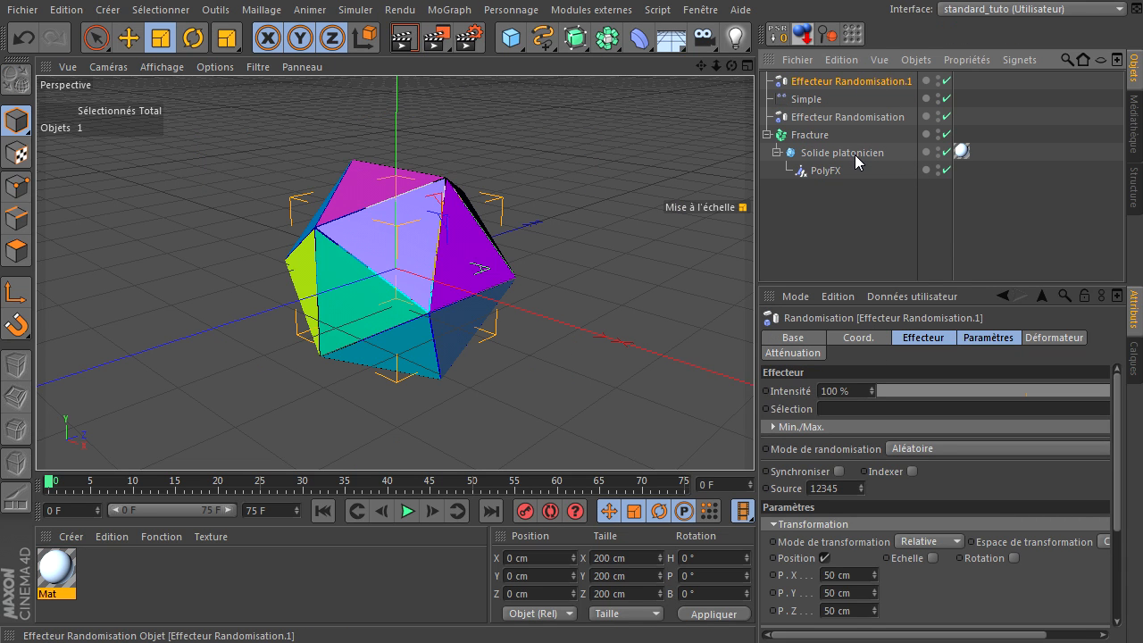
pyautogui.moveTo(854, 155); pyautogui.dragTo(853, 153)
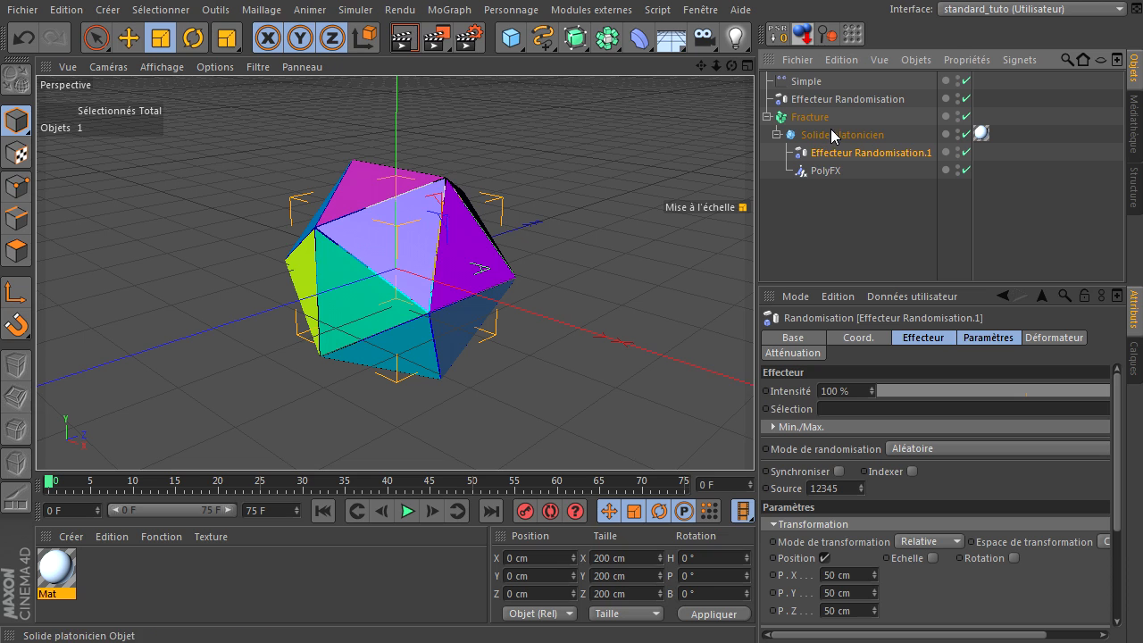
pyautogui.click(896, 153)
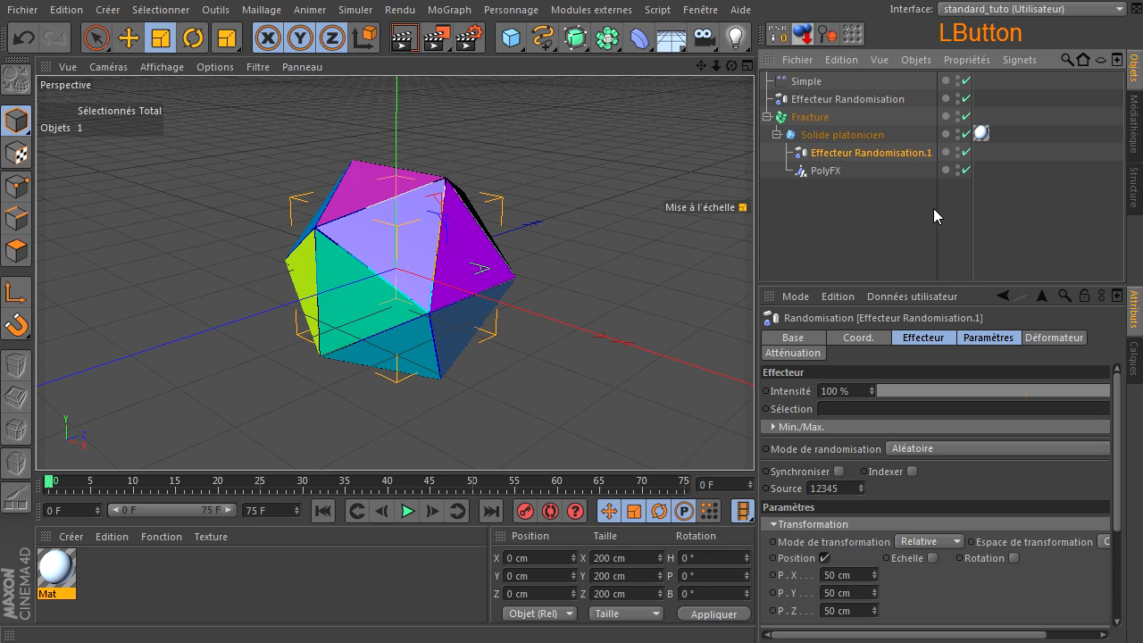
# Step: Set the deformation mode of the Effecteur Randomisation nested under the platonic solid to Point
pyautogui.click(1054, 337)
pyautogui.click(901, 390)
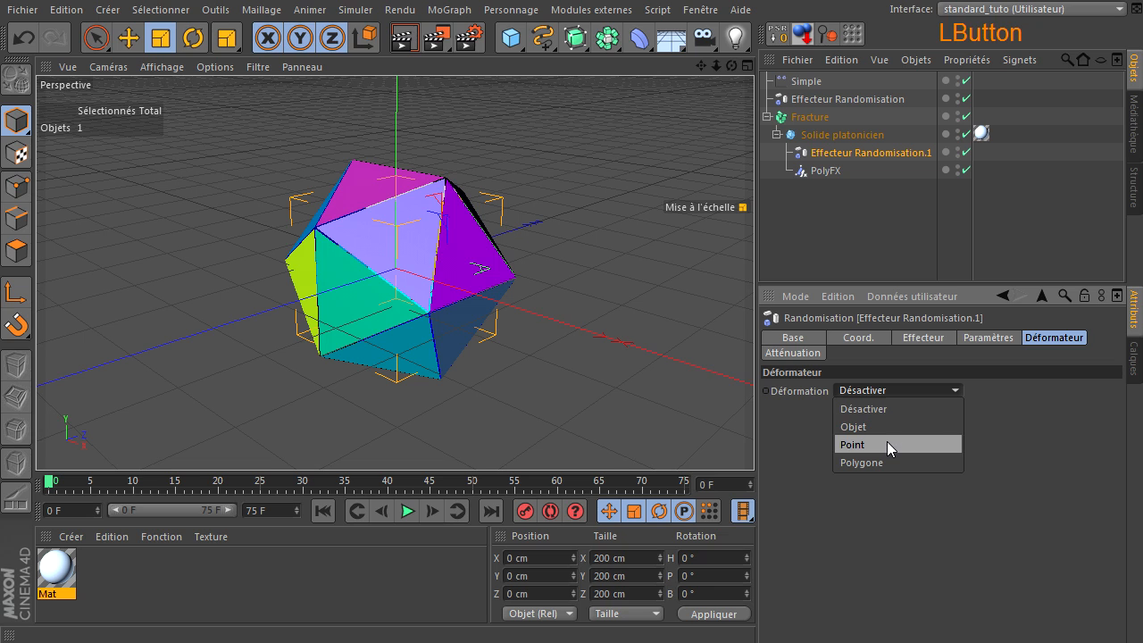
pyautogui.click(886, 441)
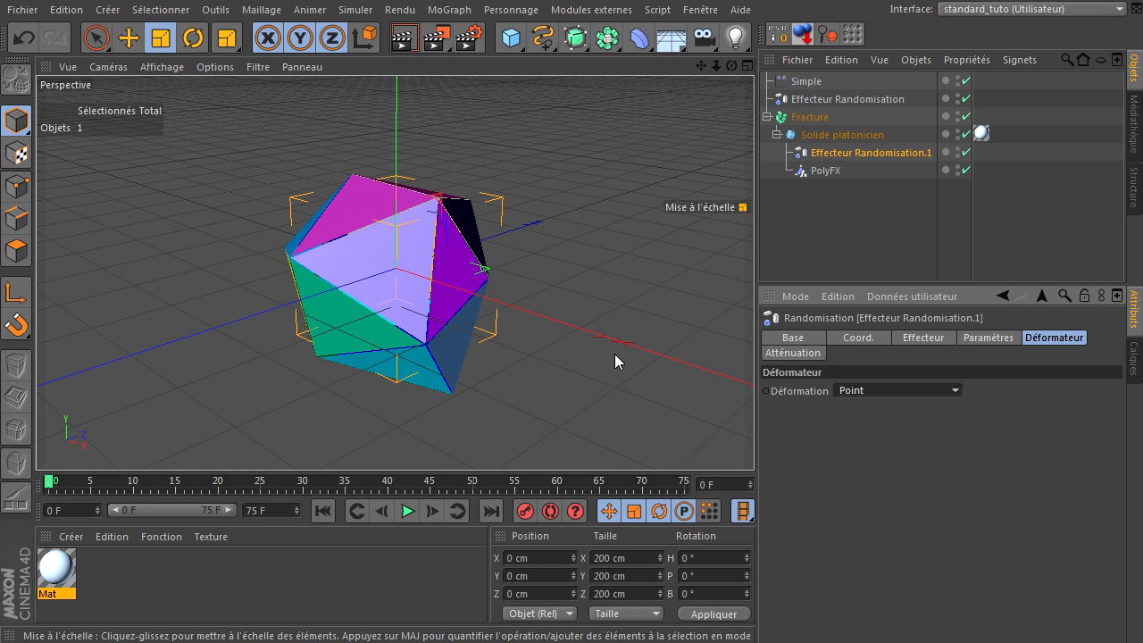
# Step: Switch the nested random effector's randomisation mode to Turbulence and set its animation speed to 20 %
pyautogui.click(978, 337)
pyautogui.click(942, 345)
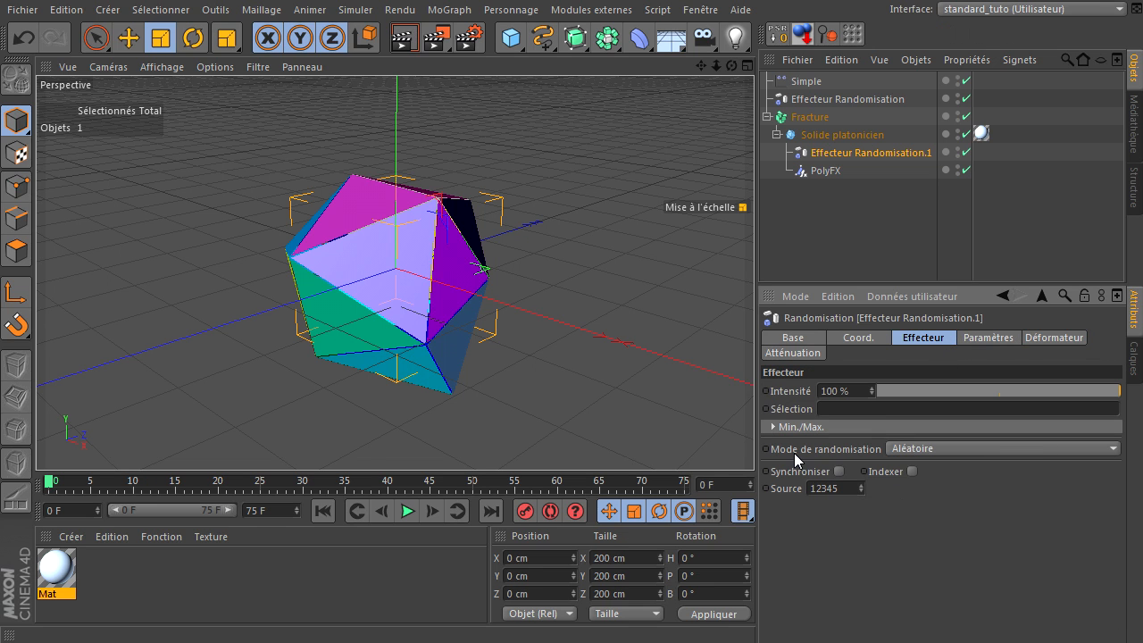
pyautogui.click(945, 449)
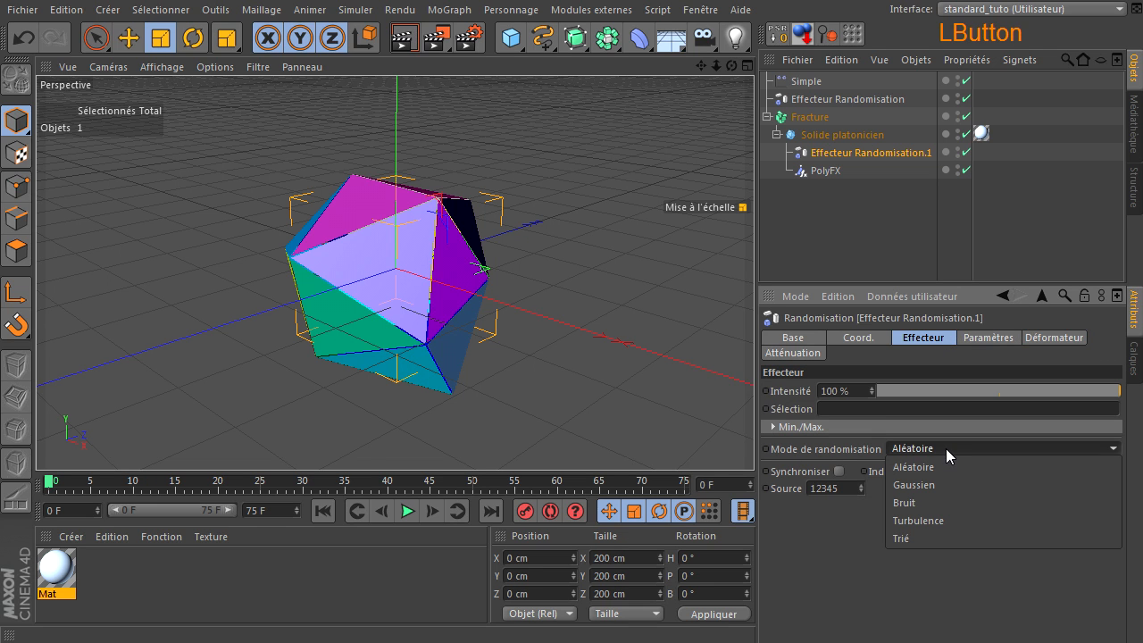
pyautogui.click(945, 519)
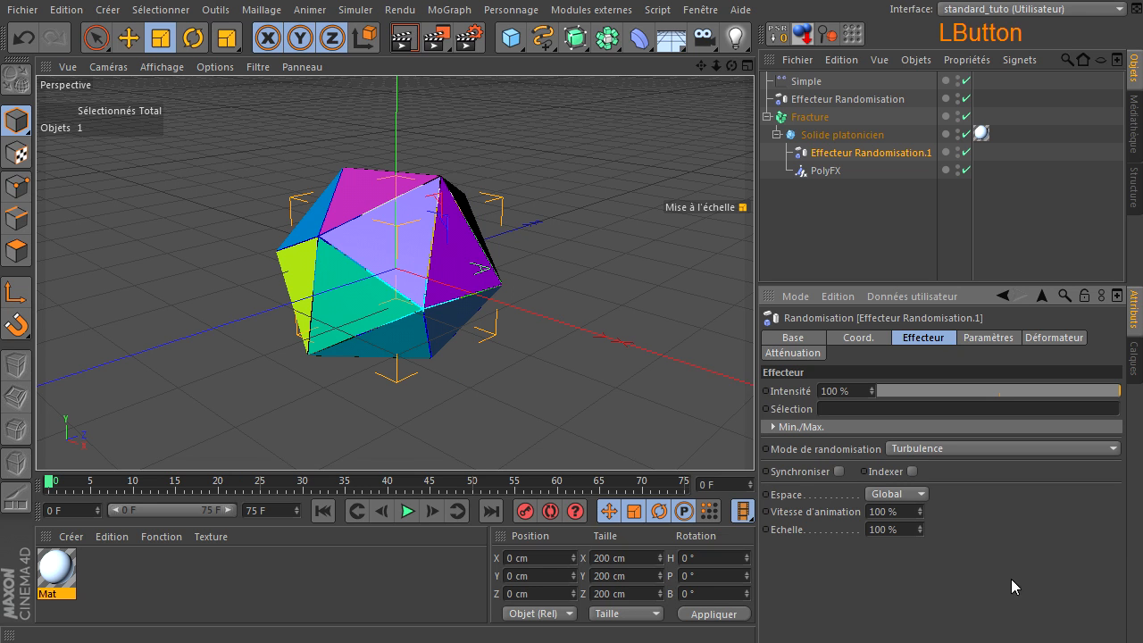
pyautogui.click(904, 513)
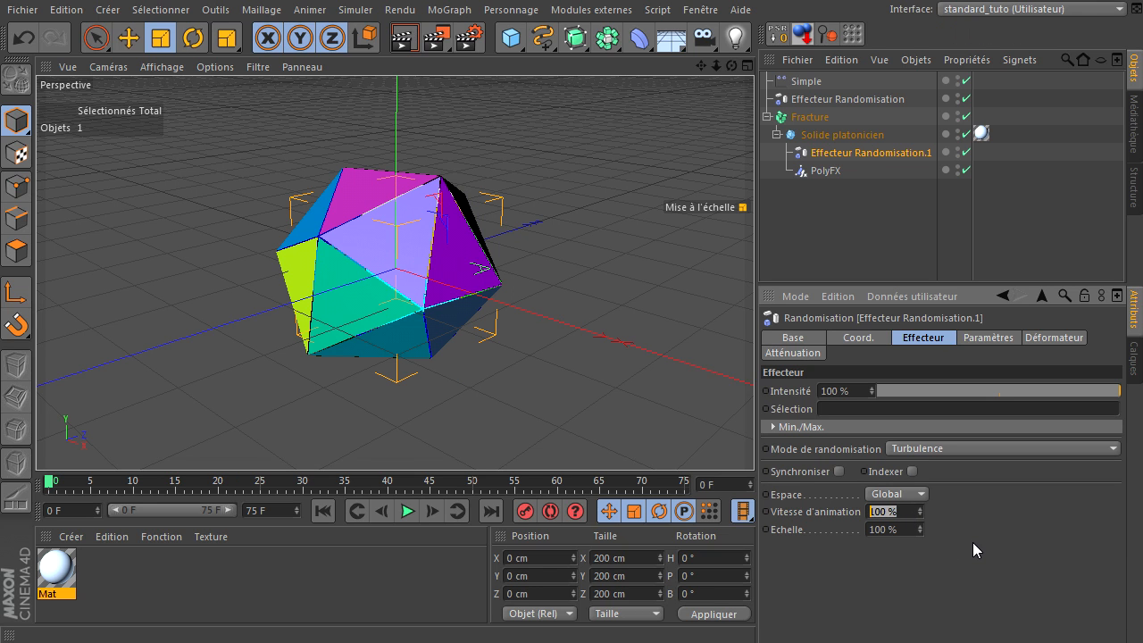
pyautogui.write('20')
pyautogui.click(970, 539)
# Step: Extend the project's end to frame 250 and stretch the preview range to the full 250 frames
pyautogui.click(247, 513)
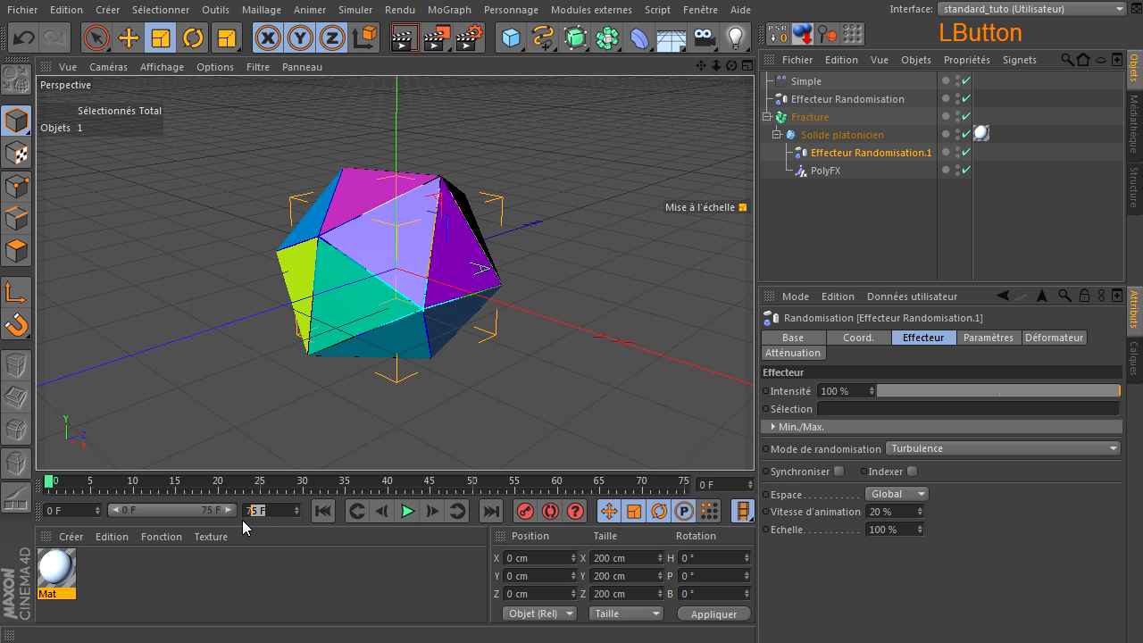
pyautogui.write('250')
pyautogui.press('Return')
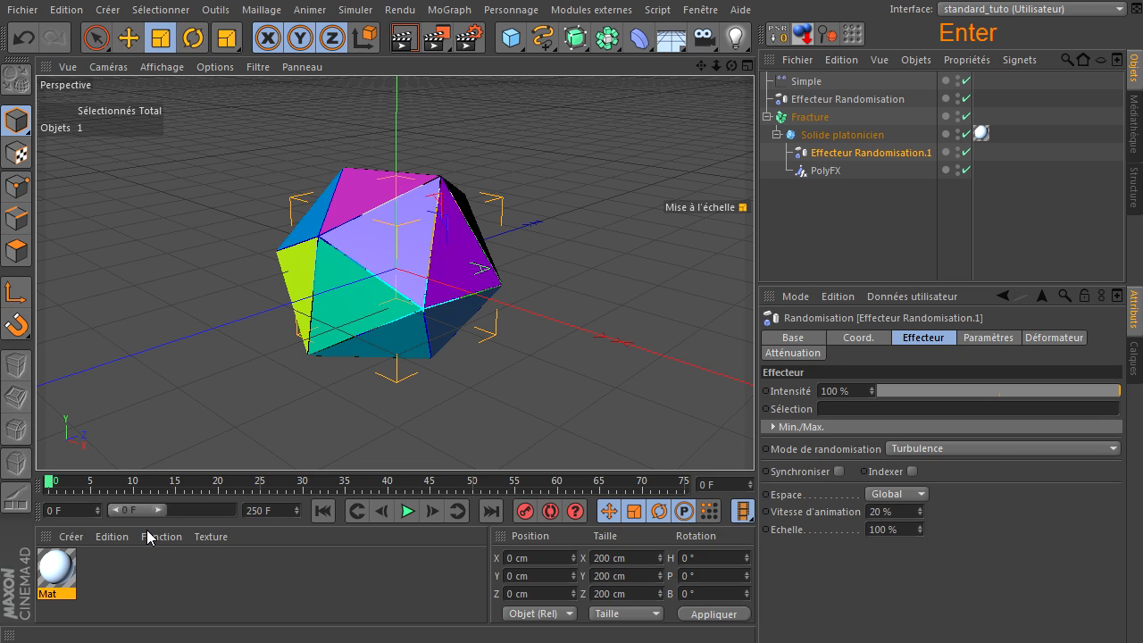
pyautogui.moveTo(165, 512); pyautogui.dragTo(329, 497)
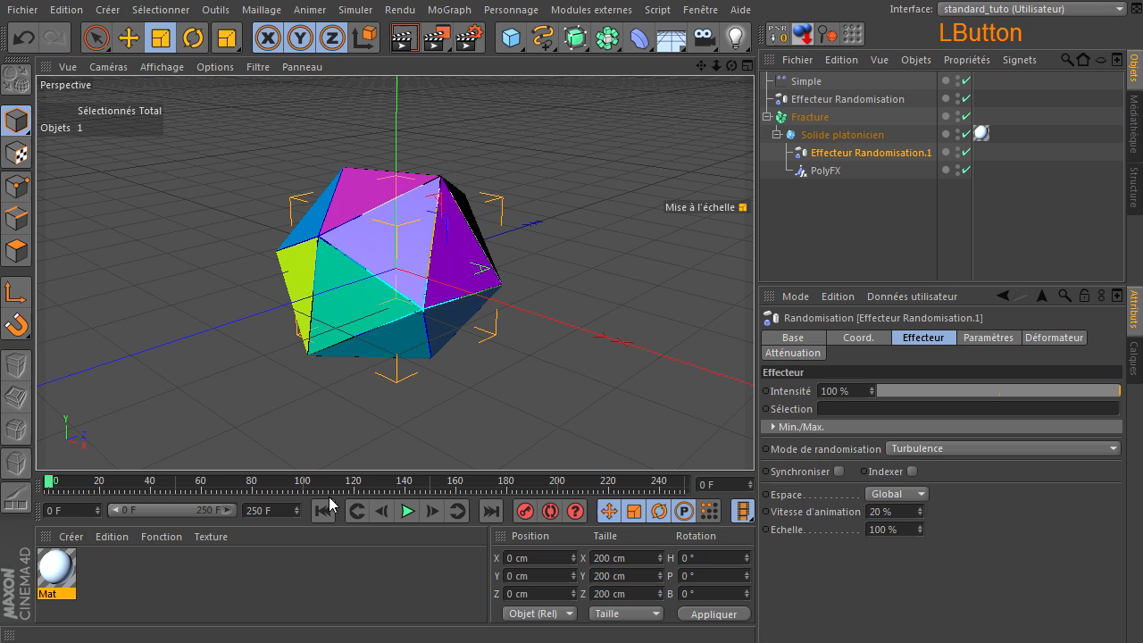
# Step: Play the animation and slow the nested random effector's animation speed to 10 %
pyautogui.click(408, 512)
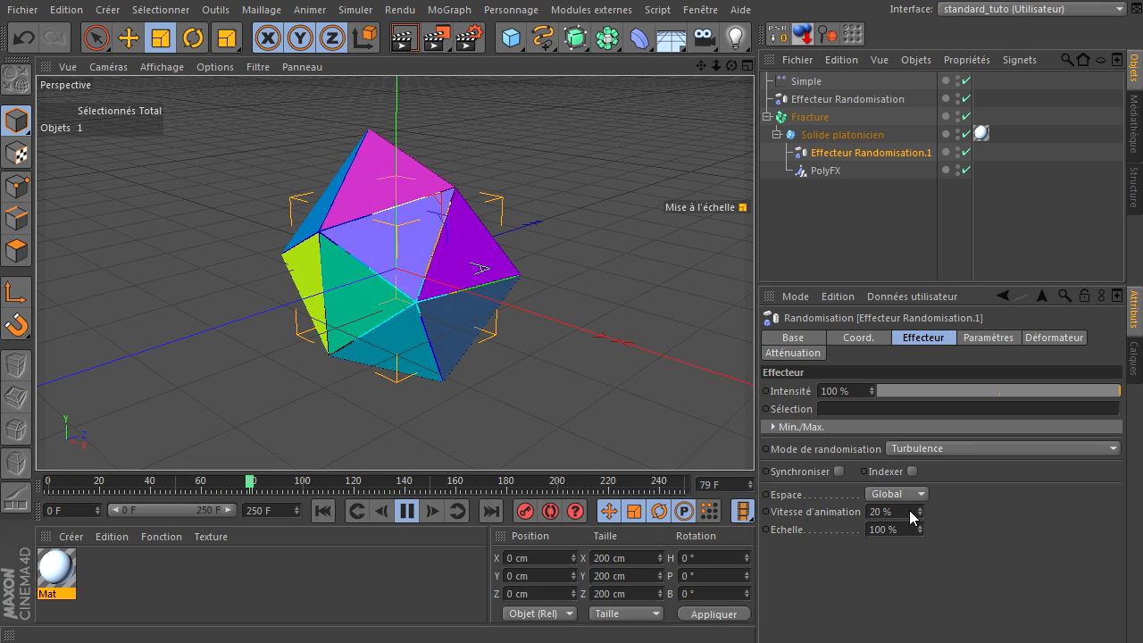
pyautogui.moveTo(914, 513); pyautogui.dragTo(807, 516)
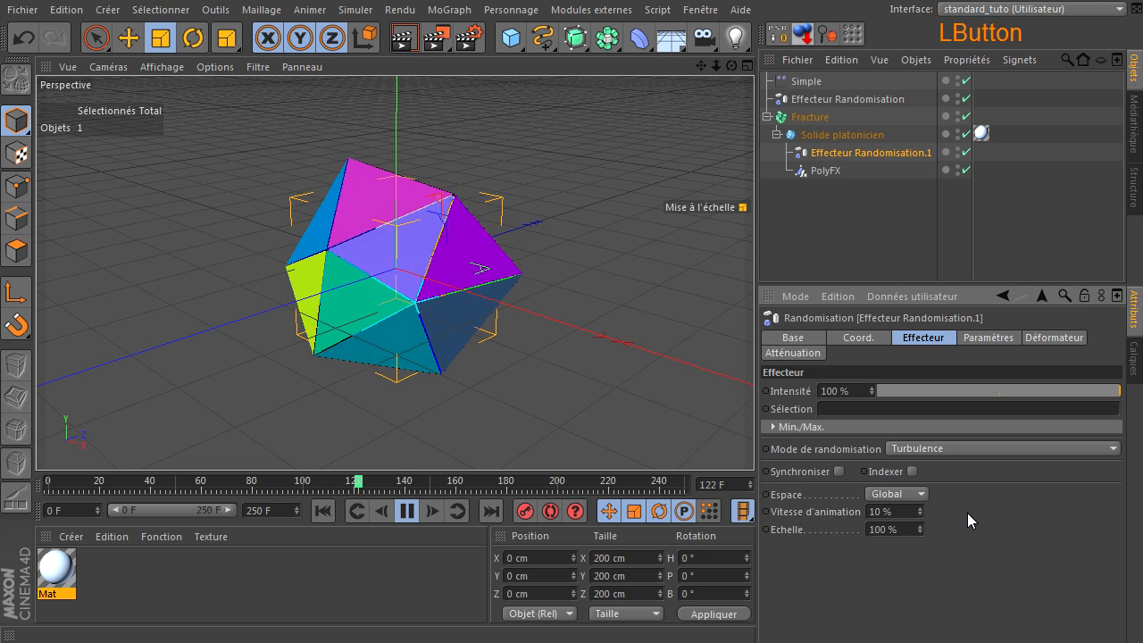
# Step: Set the nested random effector's X, Y and Z position offsets to 100 cm, view the solid from another angle during playback, and pause
pyautogui.click(978, 337)
pyautogui.moveTo(860, 441); pyautogui.dragTo(743, 440)
pyautogui.write('100')
pyautogui.moveTo(864, 459); pyautogui.dragTo(807, 478)
pyautogui.write('100')
pyautogui.click(858, 475)
pyautogui.write('100')
pyautogui.press('Return')
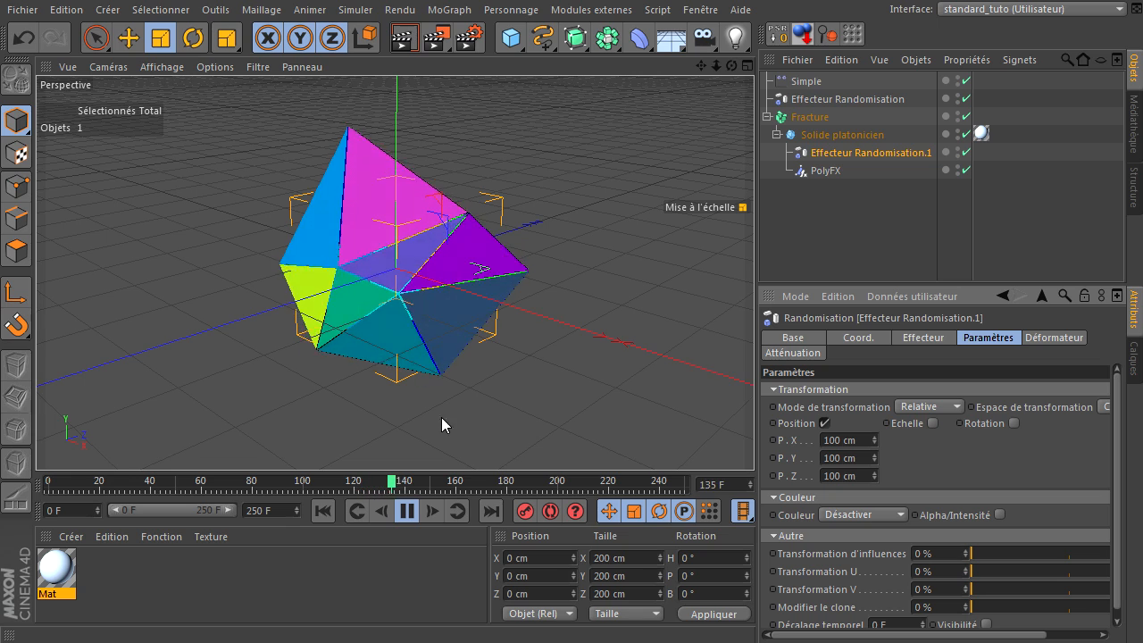
pyautogui.moveTo(730, 66); pyautogui.dragTo(753, 437)
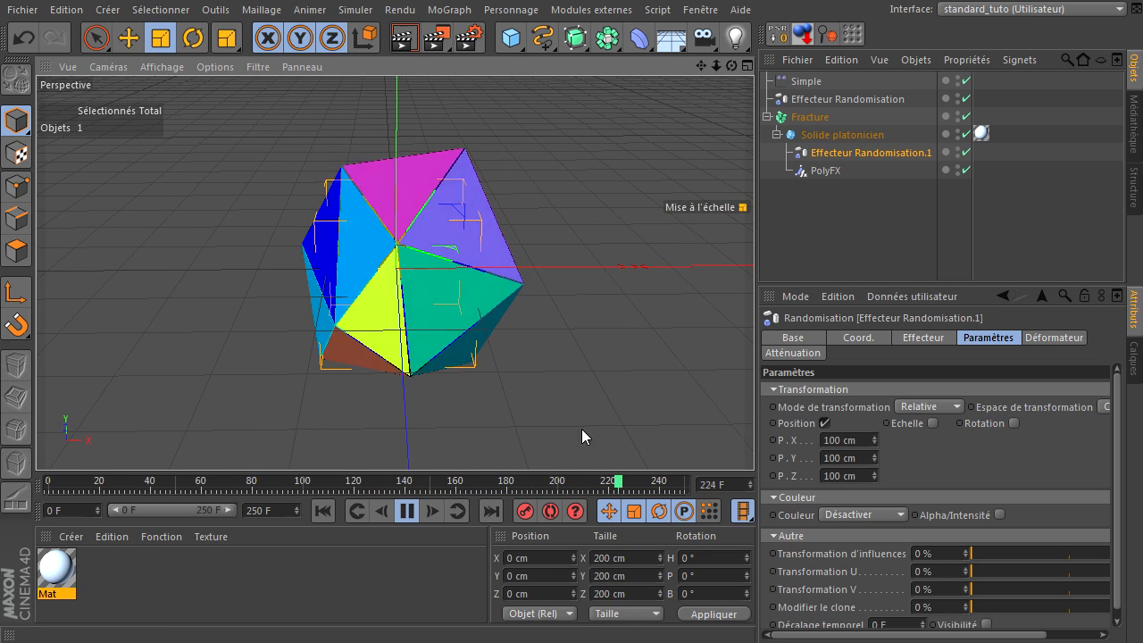
pyautogui.click(407, 516)
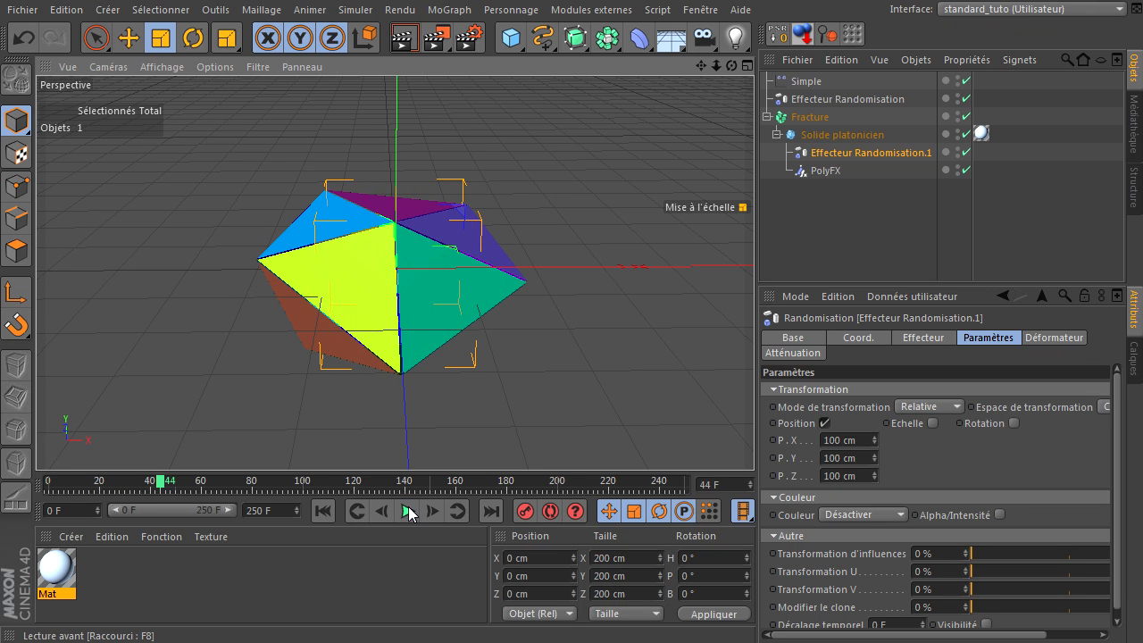
# Step: Set the platonic solid's segments to 2 and replay the animation from the first frame
pyautogui.click(849, 99)
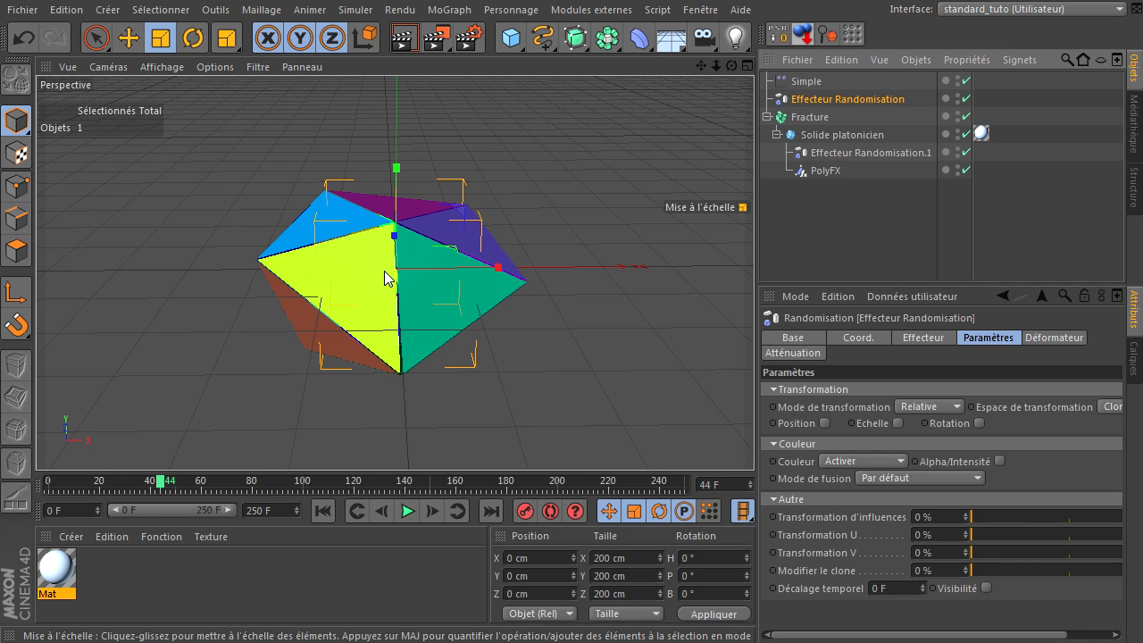
pyautogui.click(821, 135)
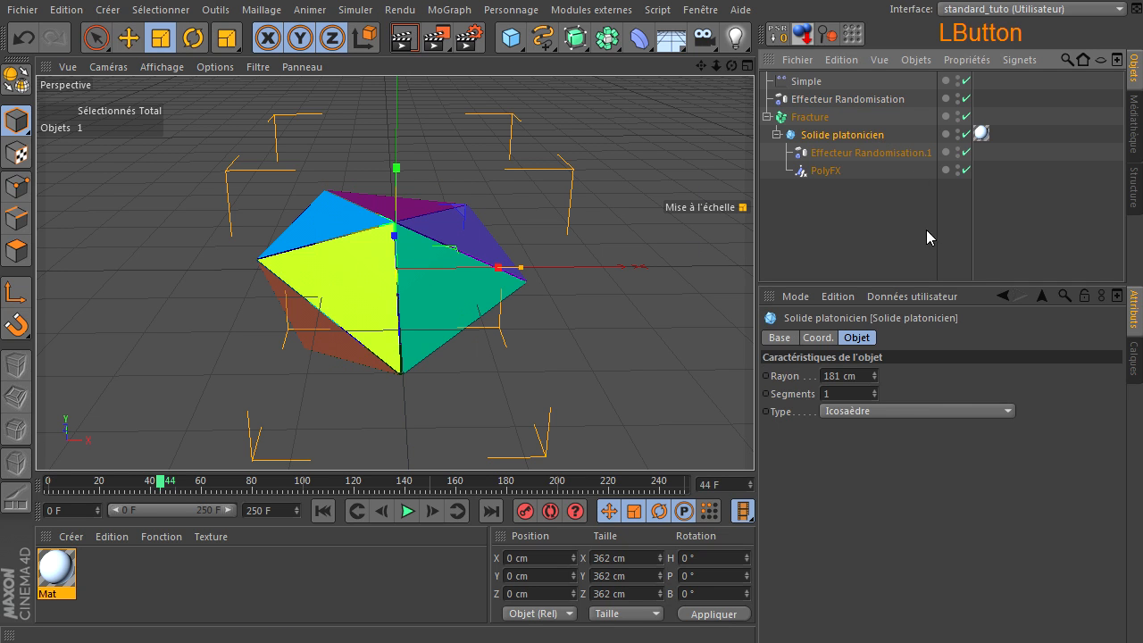
pyautogui.click(845, 394)
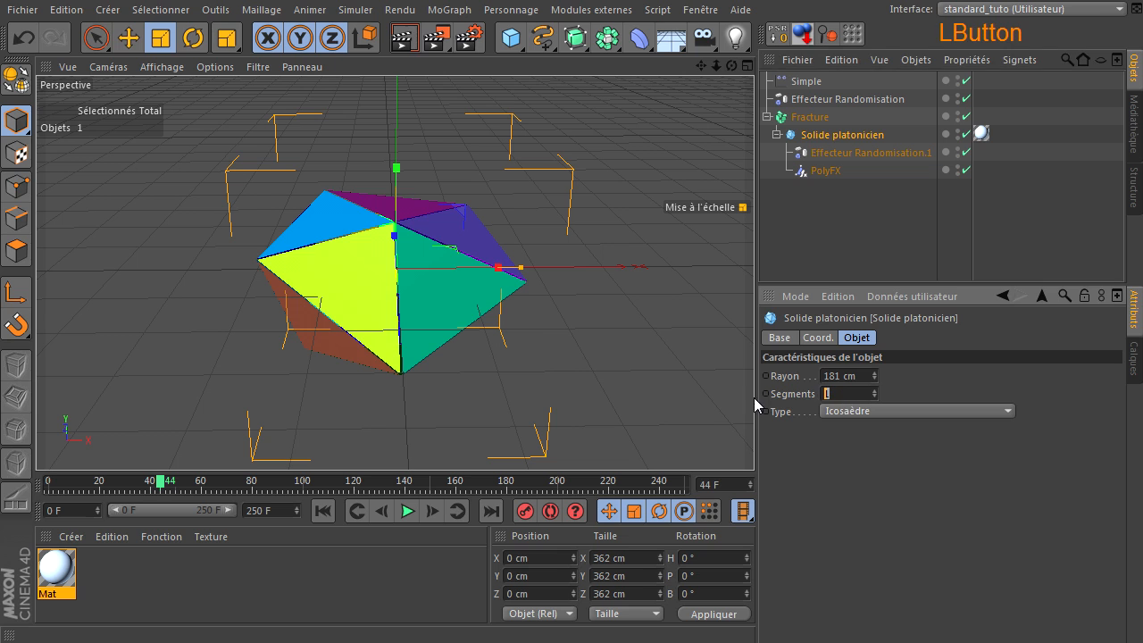
pyautogui.write('2')
pyautogui.press('Return')
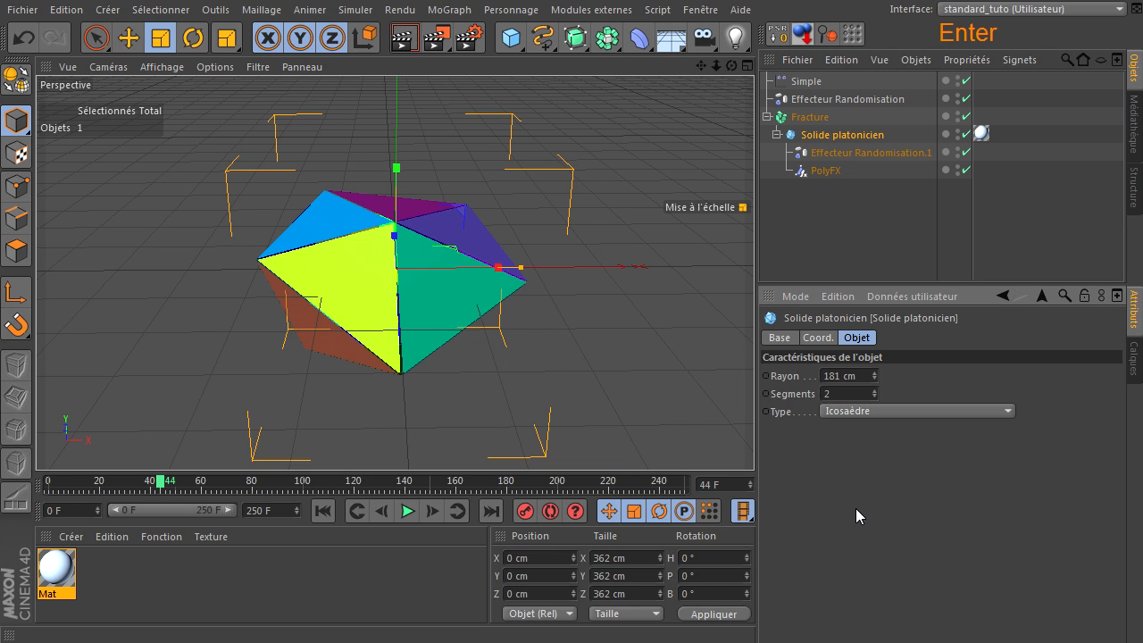
pyautogui.click(323, 510)
pyautogui.click(401, 515)
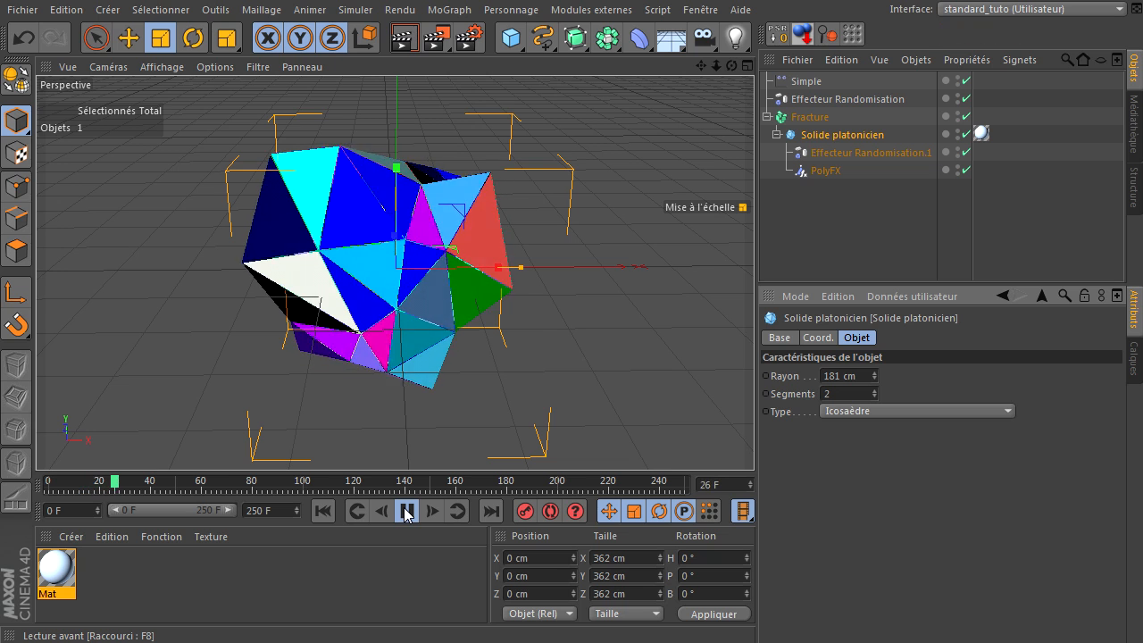
# Step: Step the random seed (Source) of the top-level Effecteur Randomisation up to 12354 to get a different set of polygon colours
pyautogui.click(845, 106)
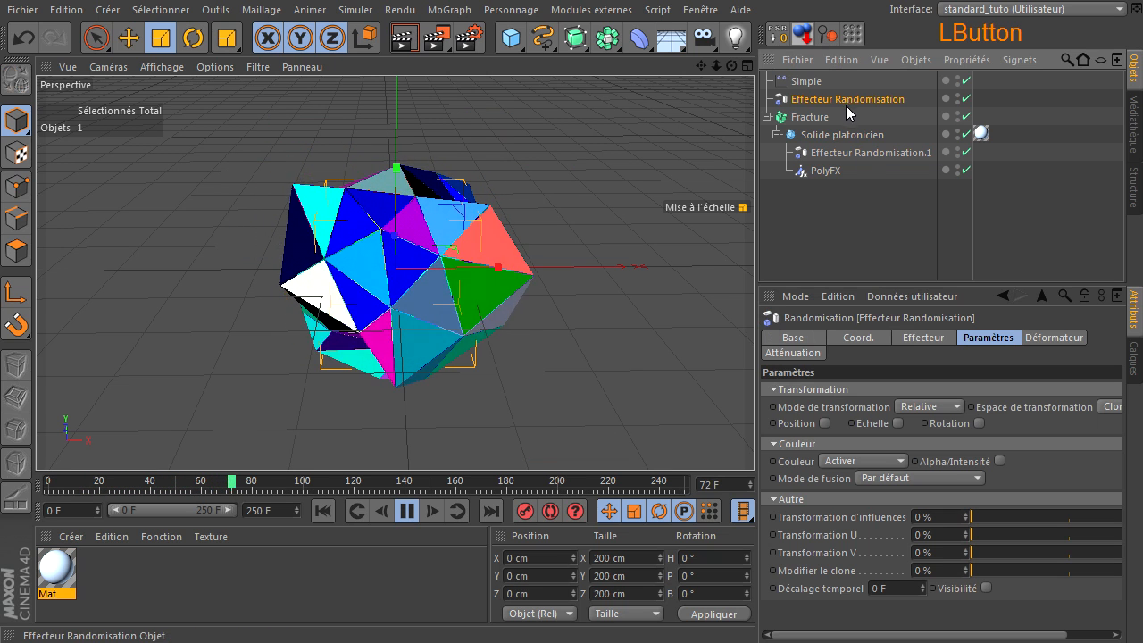
pyautogui.click(915, 338)
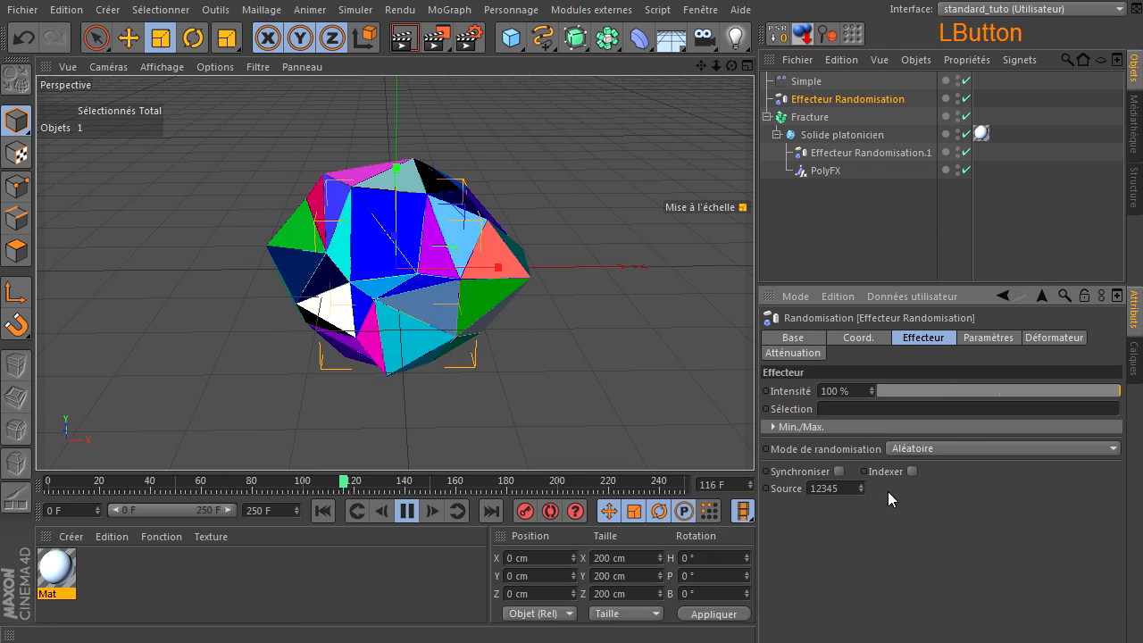
pyautogui.click(861, 486)
pyautogui.click(862, 486)
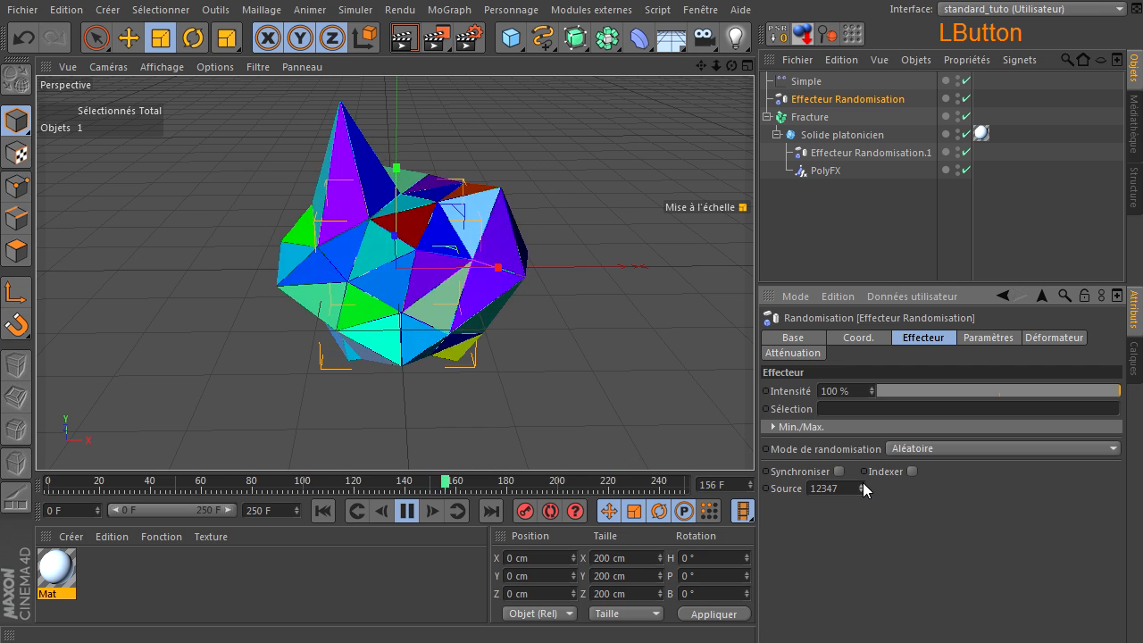
pyautogui.click(861, 485)
pyautogui.click(862, 486)
pyautogui.click(862, 485)
pyautogui.click(862, 485)
pyautogui.click(862, 485)
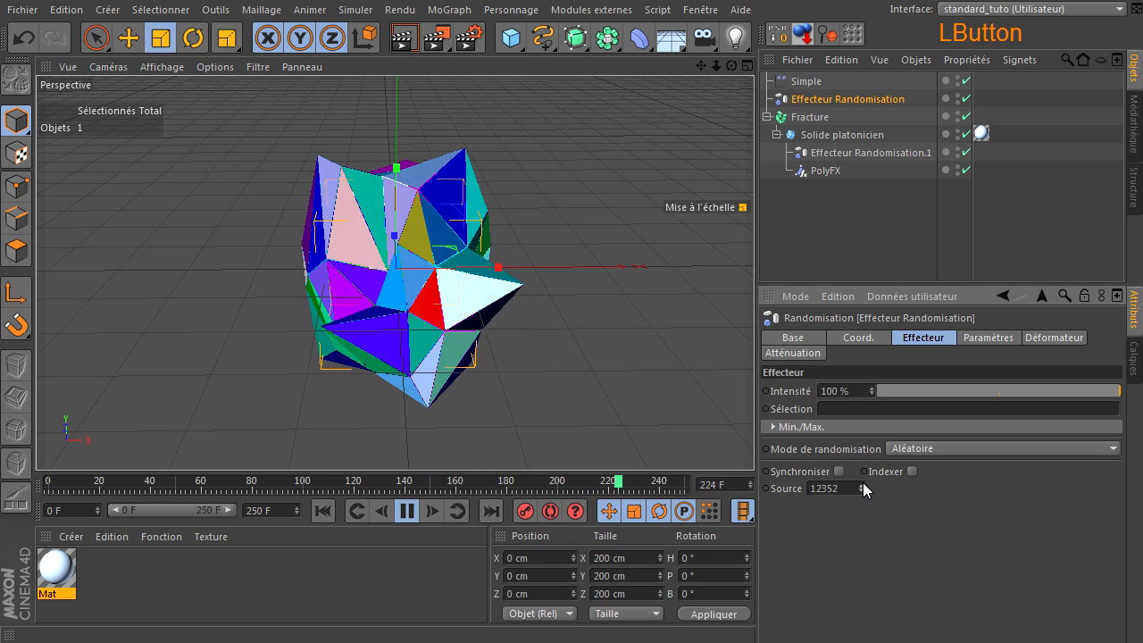
pyautogui.click(863, 486)
pyautogui.click(862, 486)
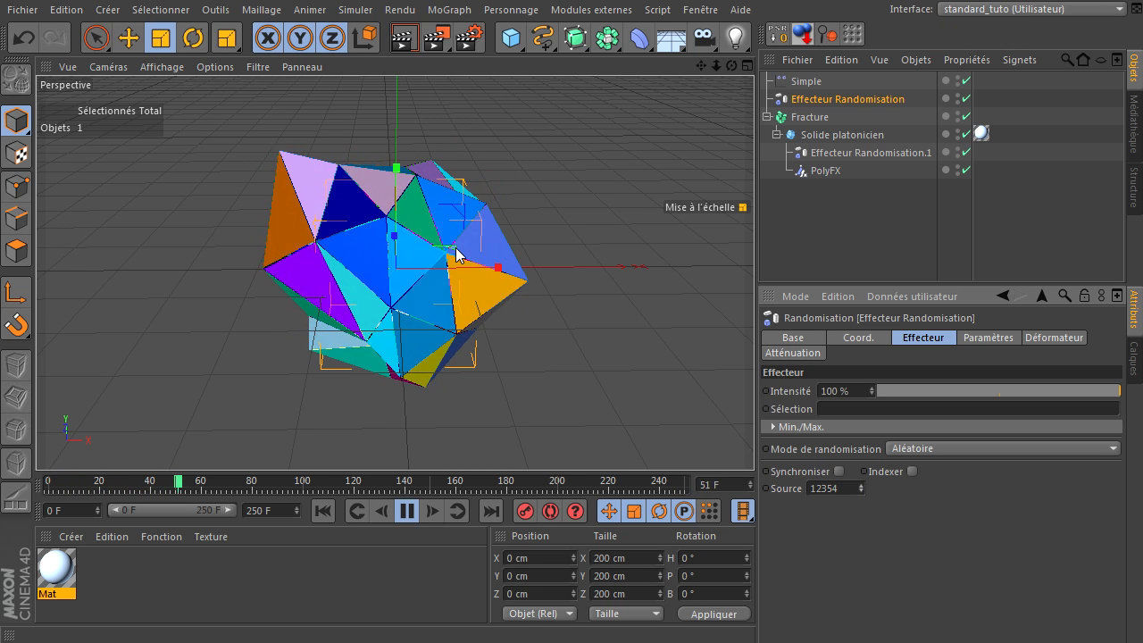
# Step: Pause the animation at frame 74, render the active view, and deselect all objects
pyautogui.click(404, 512)
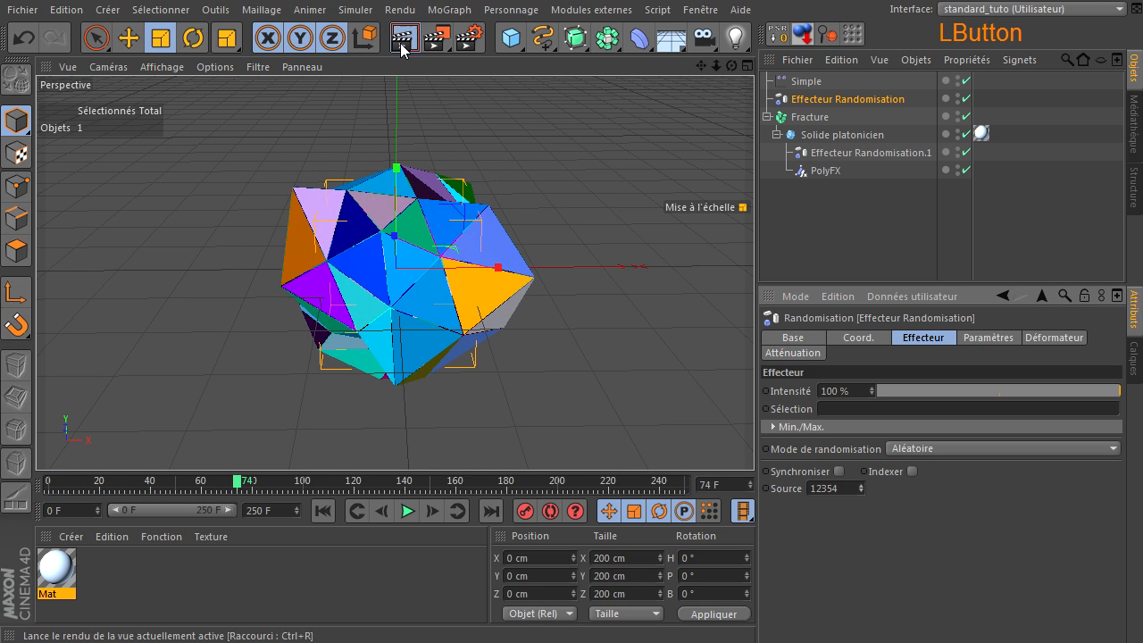
pyautogui.click(404, 39)
pyautogui.click(813, 195)
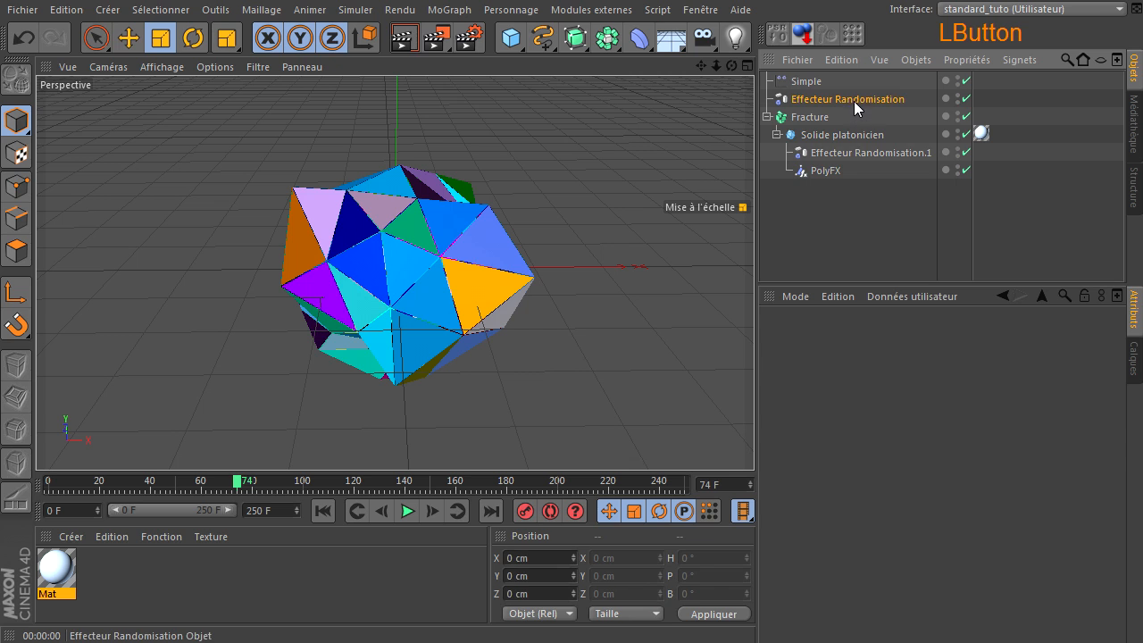
# Step: Set the falloff shape of the top-level Effecteur Randomisation to Linéaire
pyautogui.click(854, 100)
pyautogui.click(790, 353)
pyautogui.click(888, 390)
pyautogui.click(879, 515)
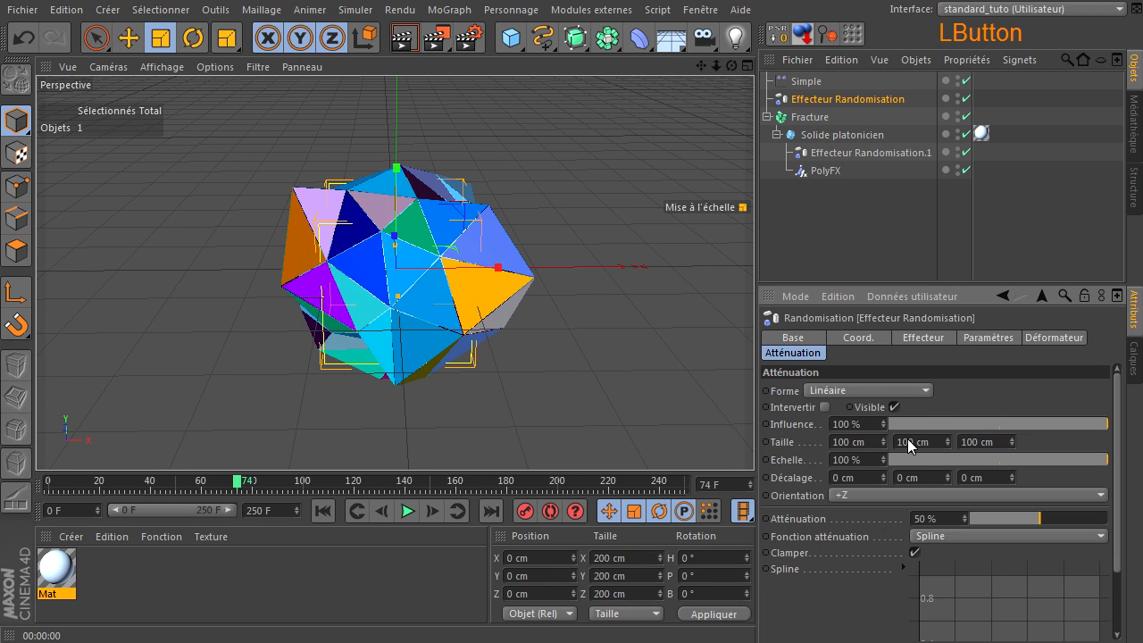
# Step: Move the top-level random effector along Z to about -371 cm, clear of the solid, and render the view
pyautogui.click(130, 39)
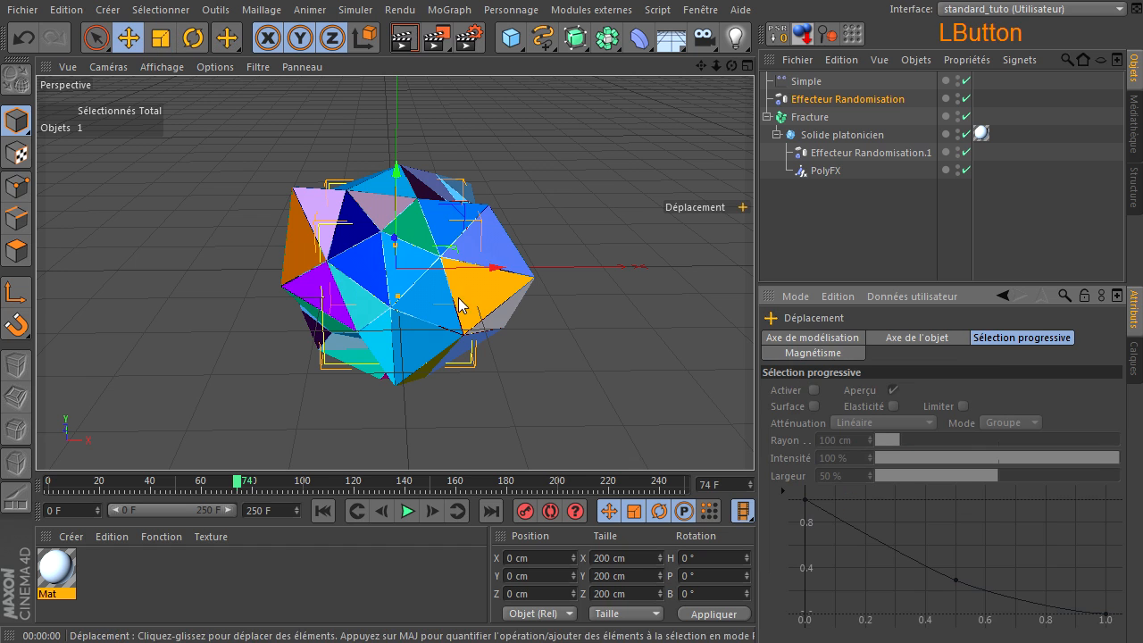
pyautogui.moveTo(731, 65); pyautogui.dragTo(746, 436)
pyautogui.moveTo(493, 266); pyautogui.dragTo(239, 300)
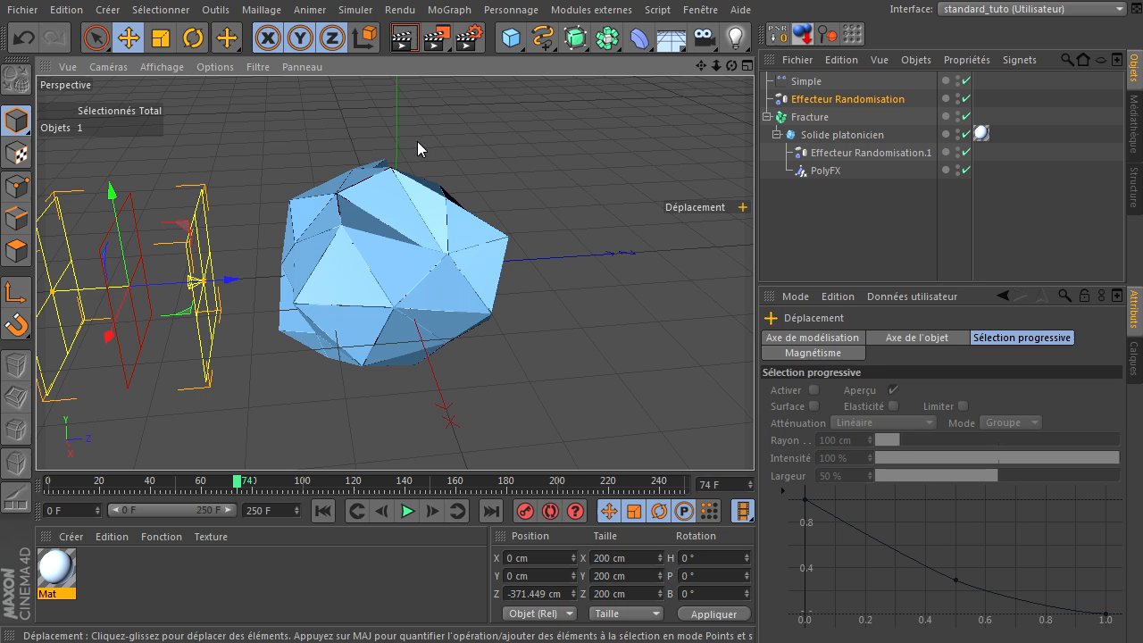
pyautogui.click(404, 37)
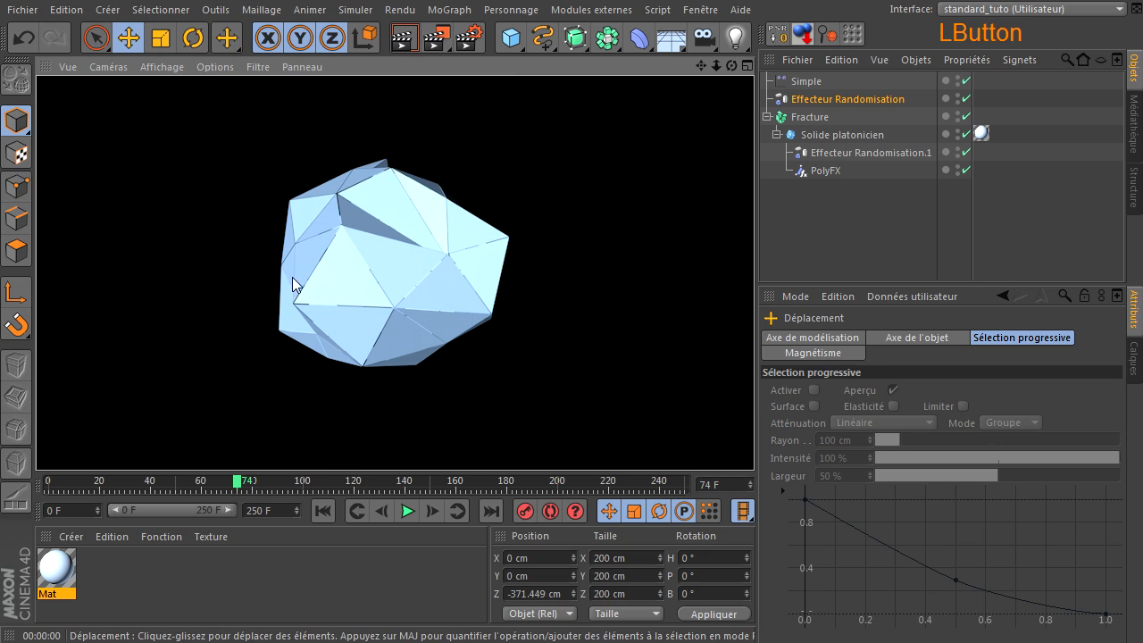
# Step: During playback, move the top-level random effector through the solid along Z to about 251 cm, pause, and inspect it from several angles
pyautogui.click(409, 515)
pyautogui.moveTo(230, 280); pyautogui.dragTo(652, 287)
pyautogui.click(406, 511)
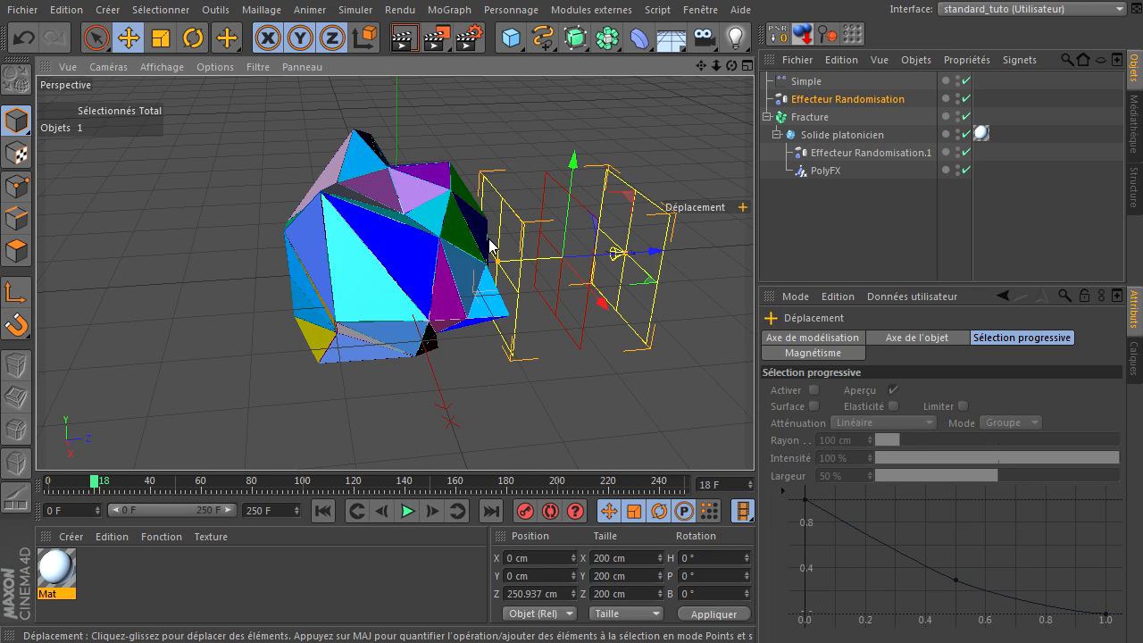
pyautogui.moveTo(729, 67)
pyautogui.mouseDown()
pyautogui.moveTo(755, 437)
pyautogui.moveTo(714, 67)
pyautogui.mouseUp()
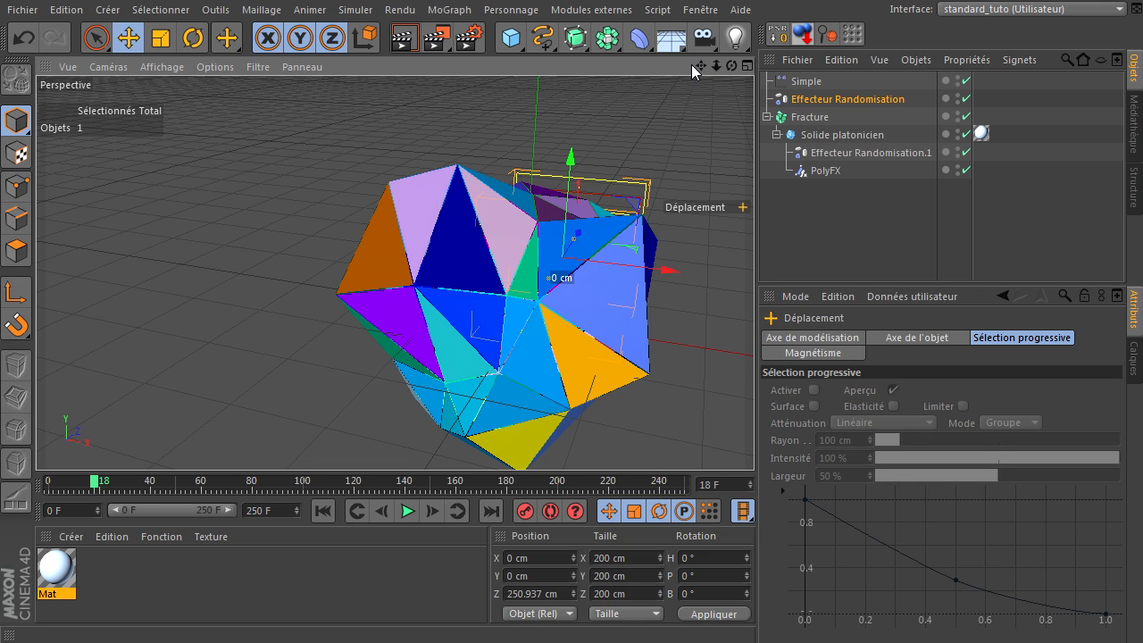
pyautogui.moveTo(701, 66); pyautogui.dragTo(829, 191)
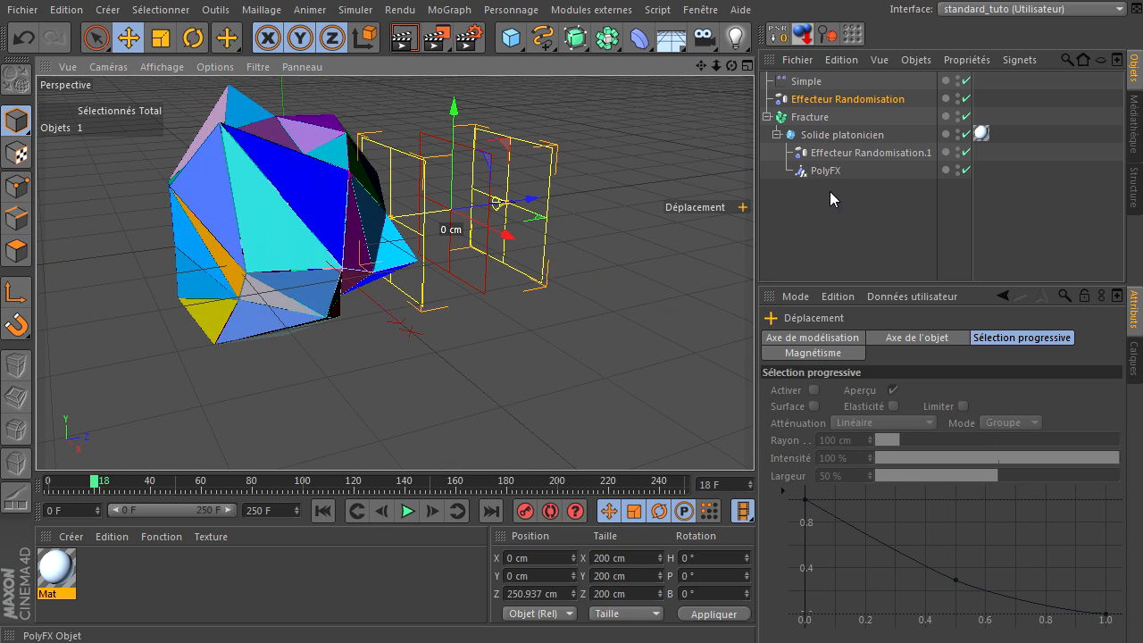